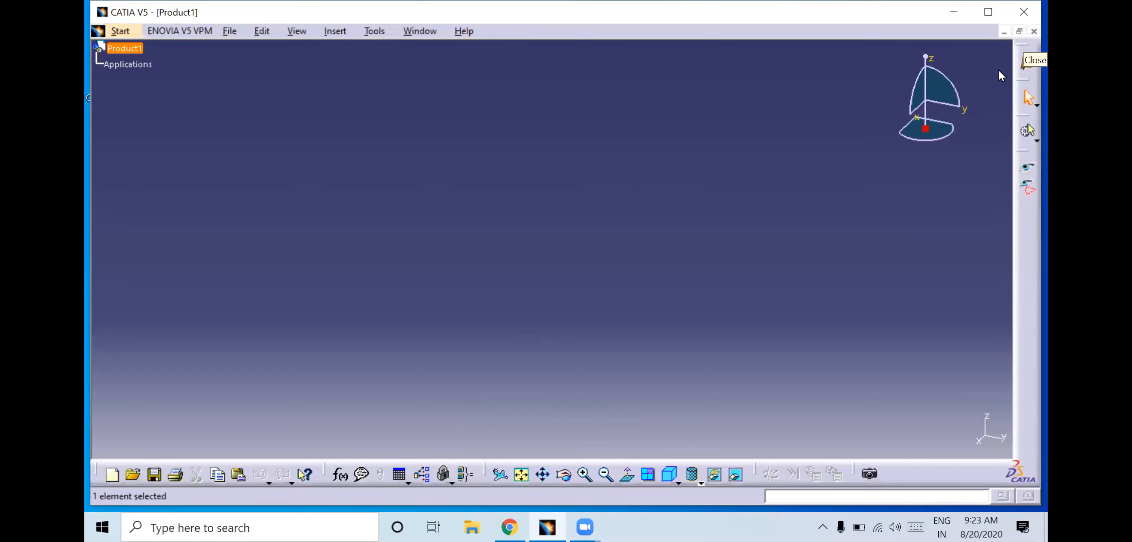
Close the open product document, maximize the window, and create a hybrid-design part named Part1 in the Part Design workbench
{"action": "left_click", "coordinate": [1035, 32]}
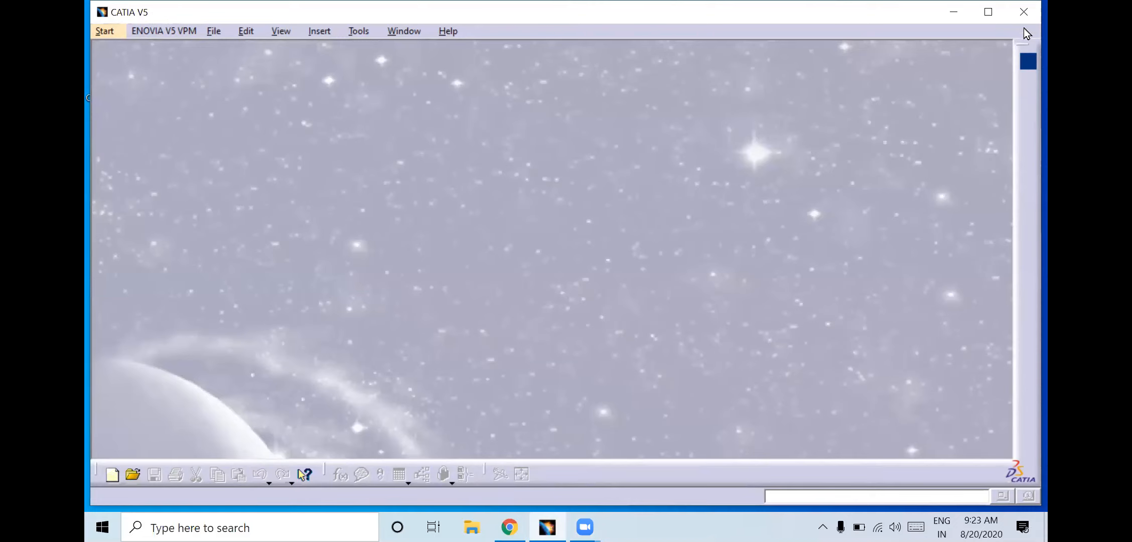
{"action": "left_click", "coordinate": [988, 11]}
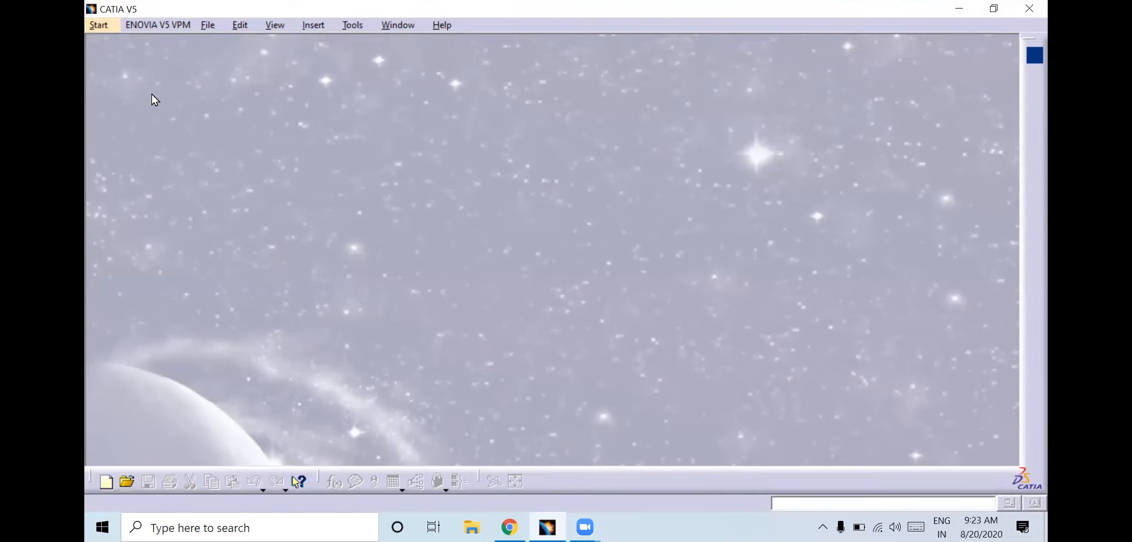
{"action": "left_click", "coordinate": [93, 28]}
{"action": "mouse_move", "coordinate": [151, 61]}
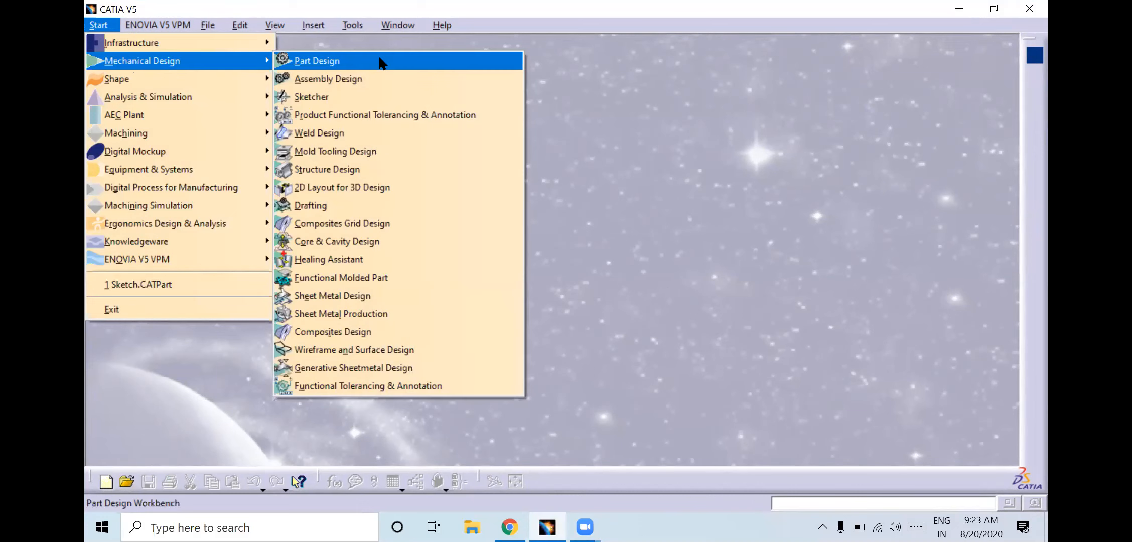
{"action": "left_click", "coordinate": [377, 60]}
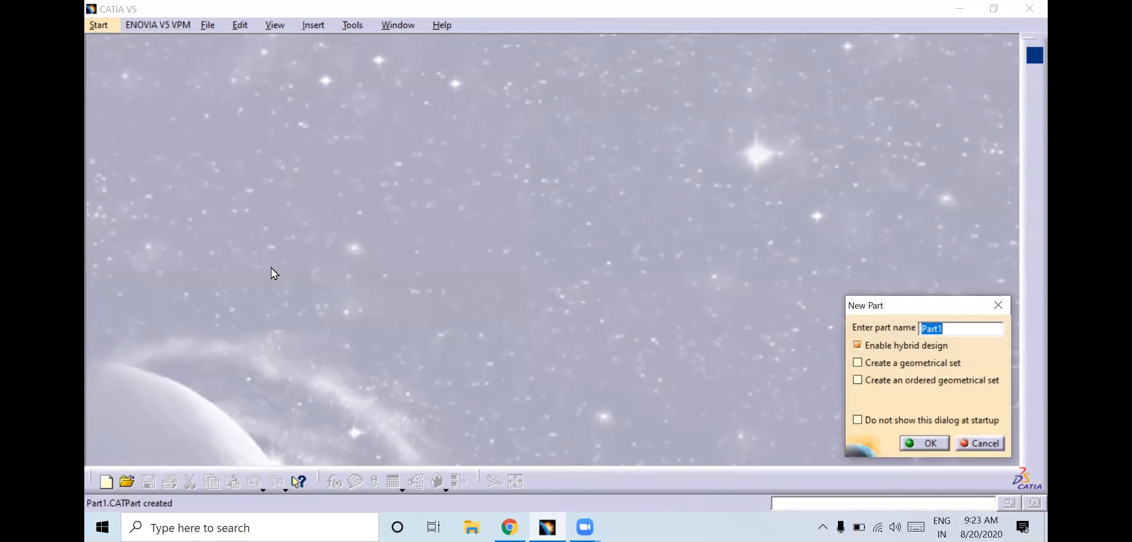
{"action": "left_click", "coordinate": [944, 443]}
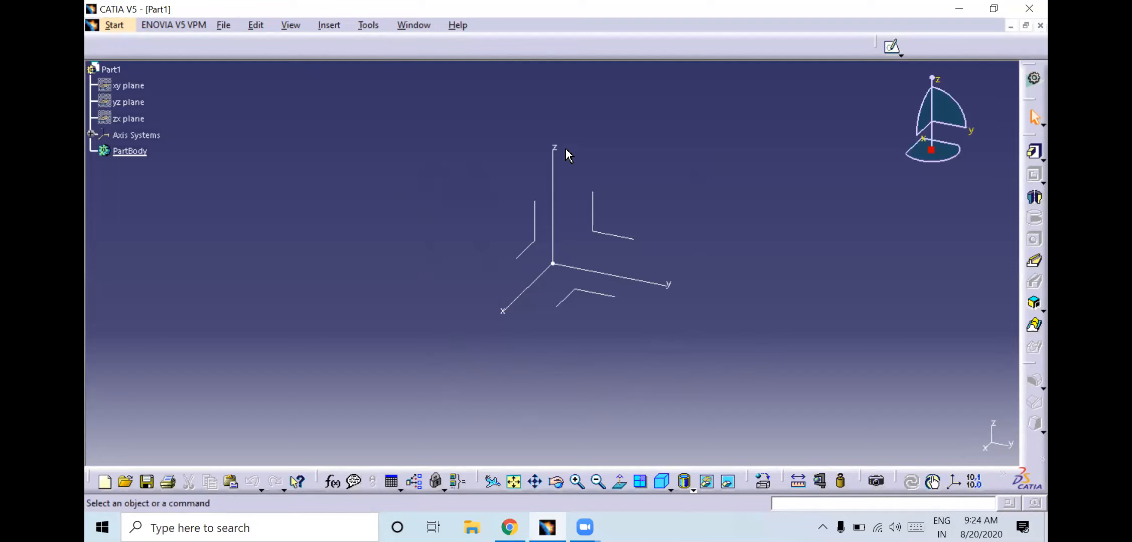
{"action": "left_click", "coordinate": [992, 9]}
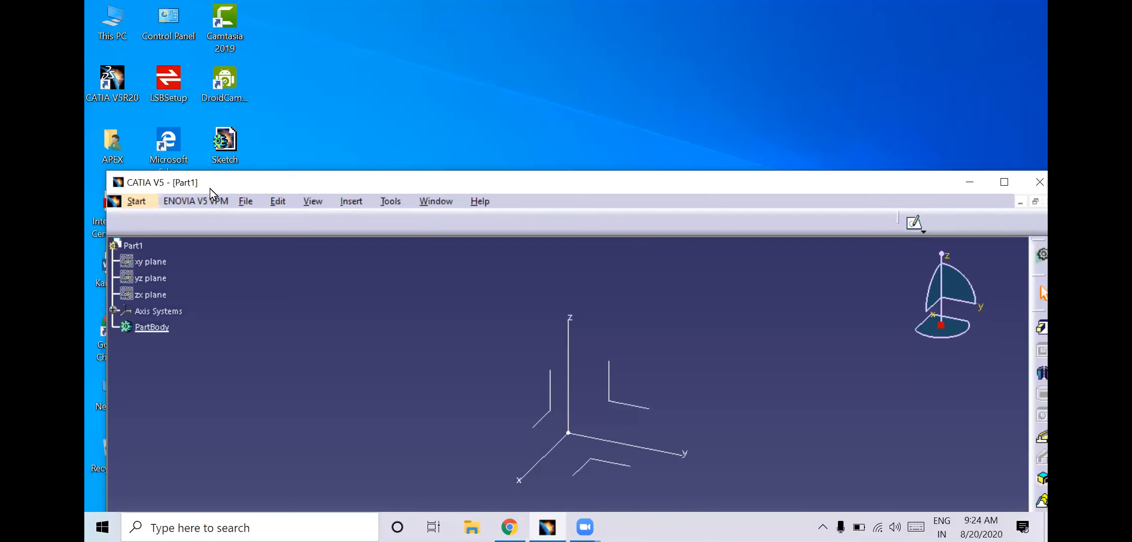
{"action": "left_click", "coordinate": [1004, 182]}
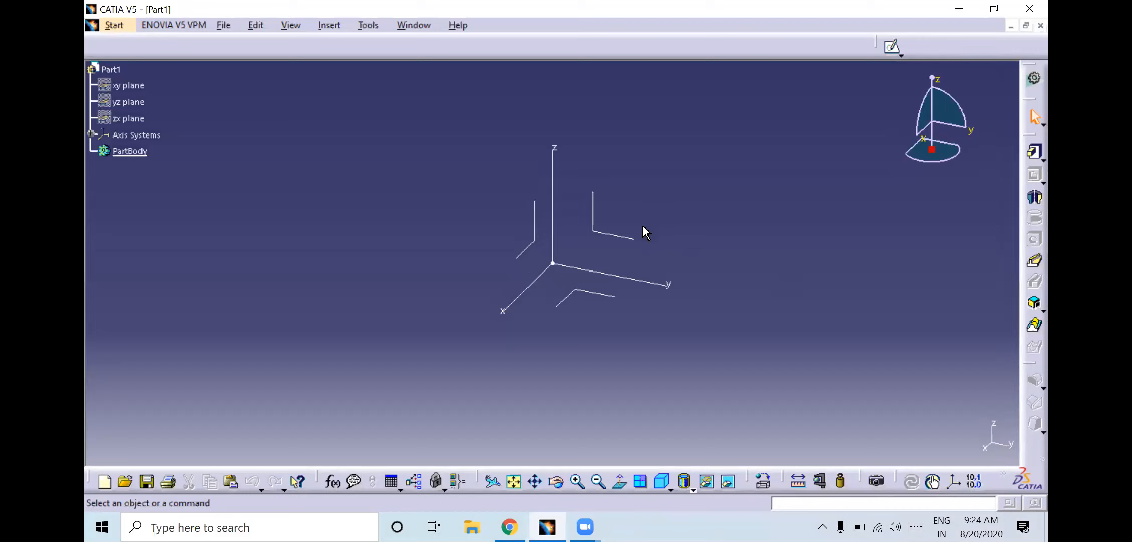
Examine the yz, zx and xy reference planes of the absolute axis system by selecting each one, finishing with nothing selected
{"action": "left_click", "coordinate": [627, 237]}
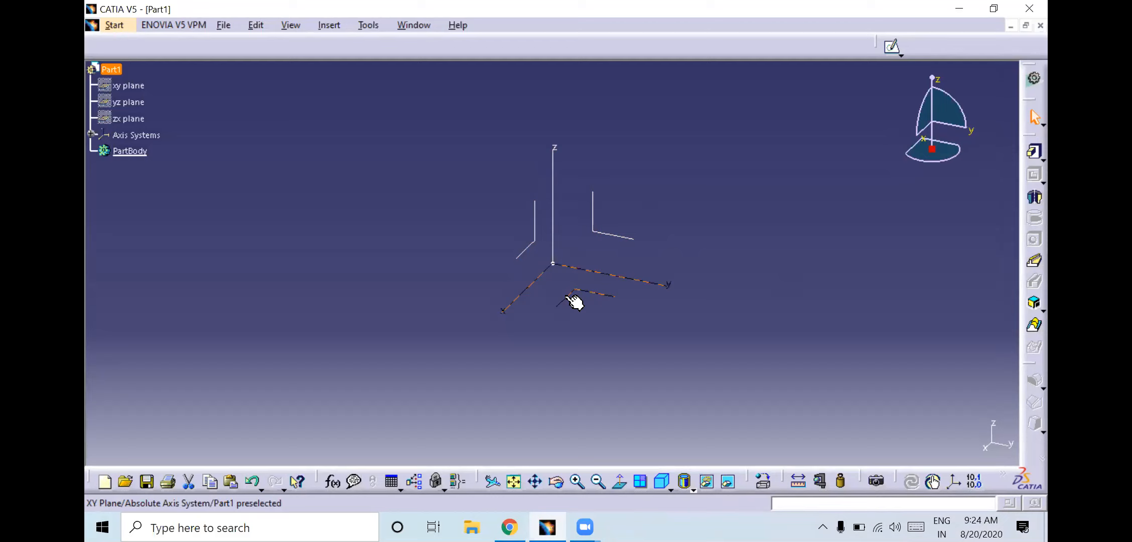
{"action": "left_click", "coordinate": [536, 243]}
{"action": "left_click", "coordinate": [610, 238]}
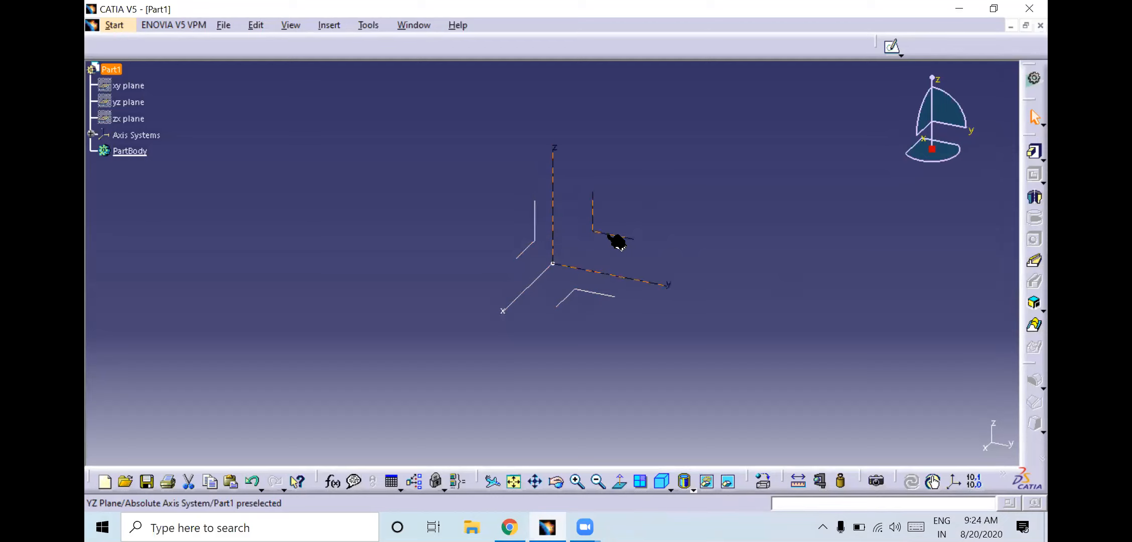
{"action": "left_click", "coordinate": [629, 352]}
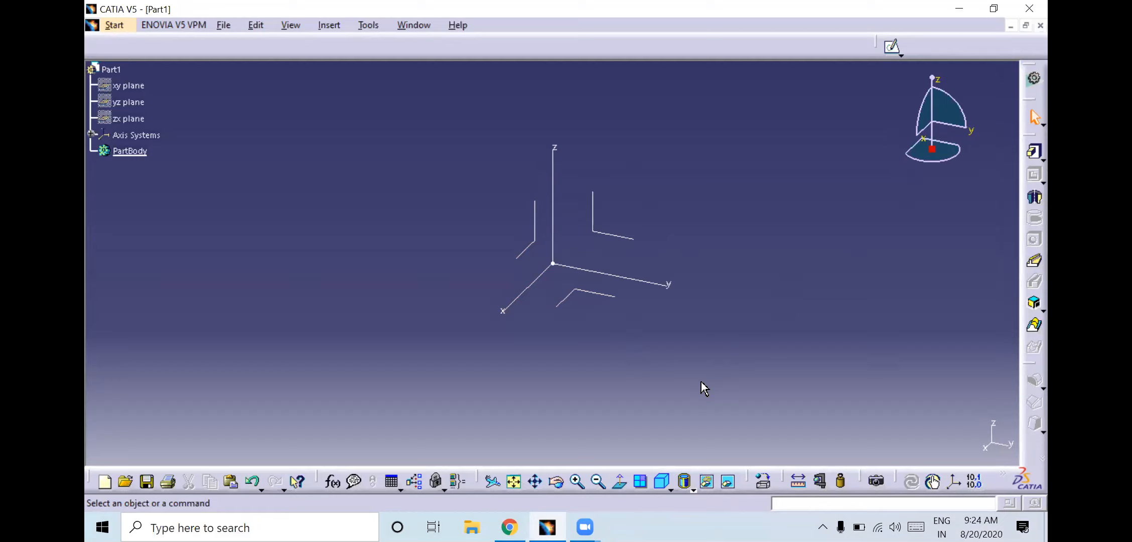
{"action": "left_click", "coordinate": [616, 235]}
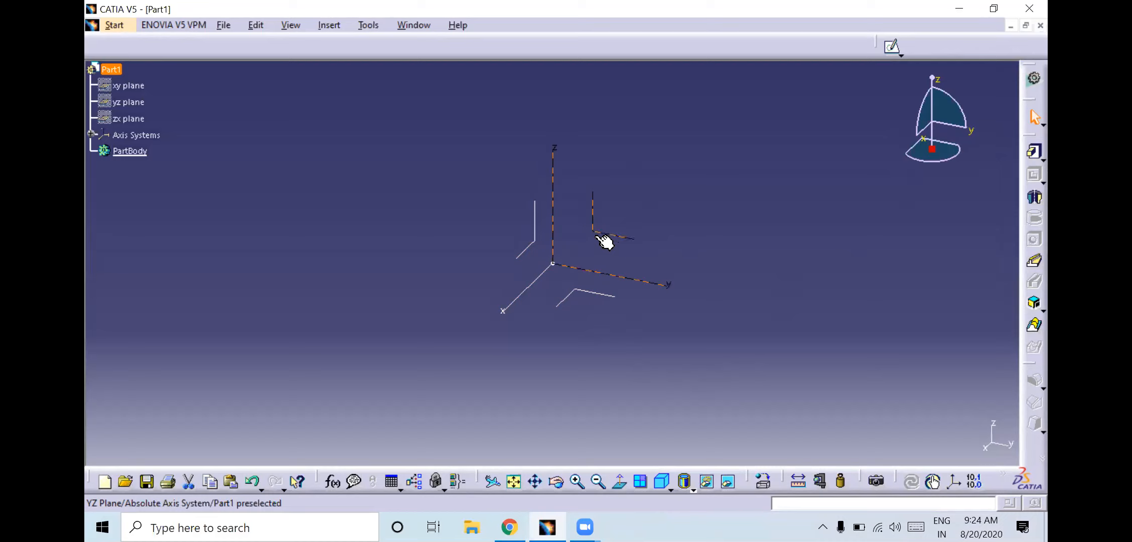
{"action": "left_click", "coordinate": [536, 251]}
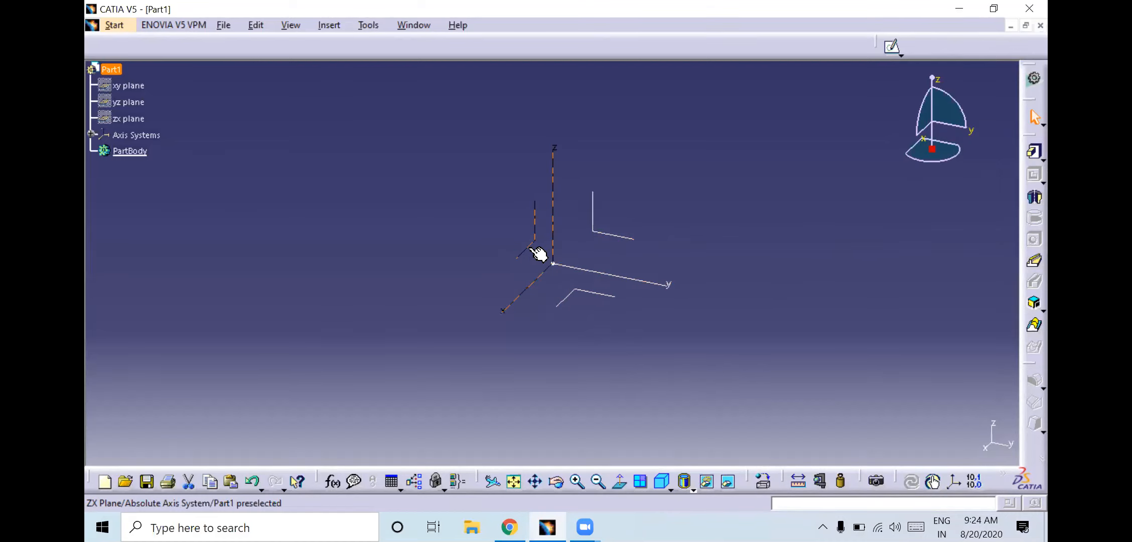
{"action": "left_click", "coordinate": [584, 295]}
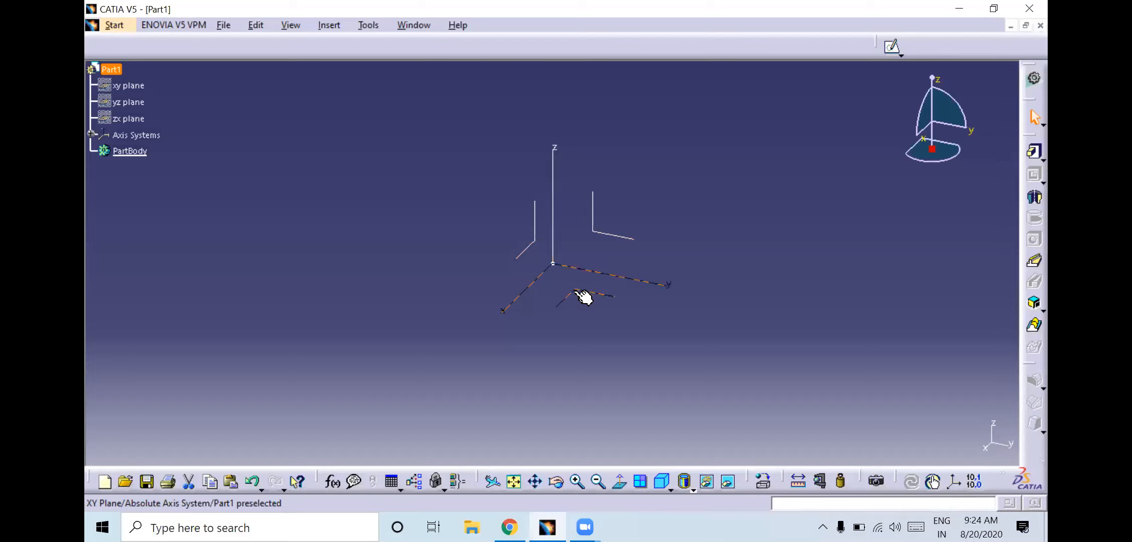
{"action": "left_click", "coordinate": [619, 185]}
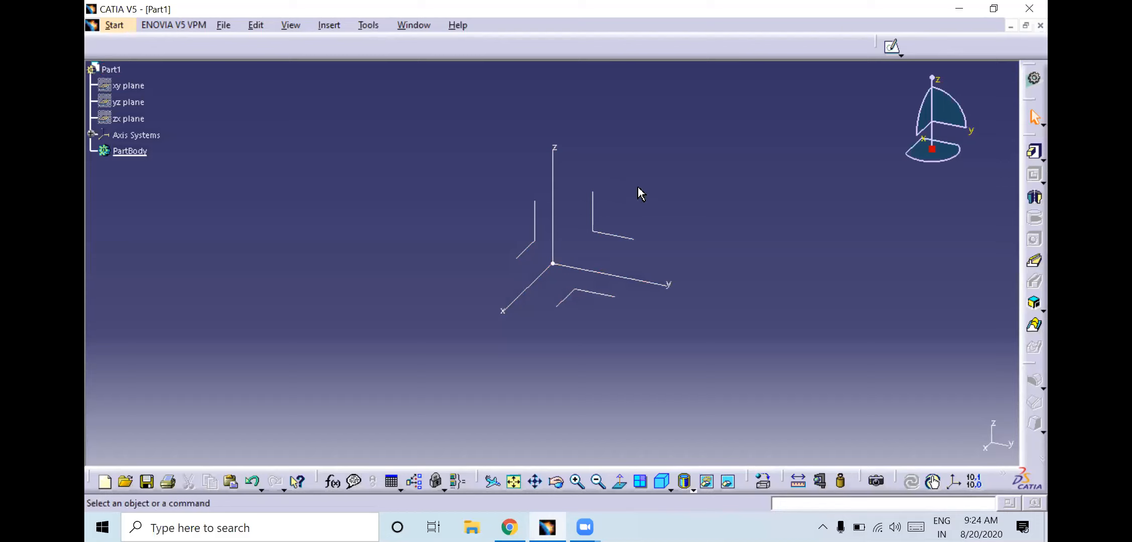
Detach the Sketch and Positioned Sketch commands as a floating palette over the 3D area
{"action": "middle_click_drag", "start_coordinate": [632, 185], "coordinate": [650, 196]}
{"action": "left_click", "coordinate": [901, 55]}
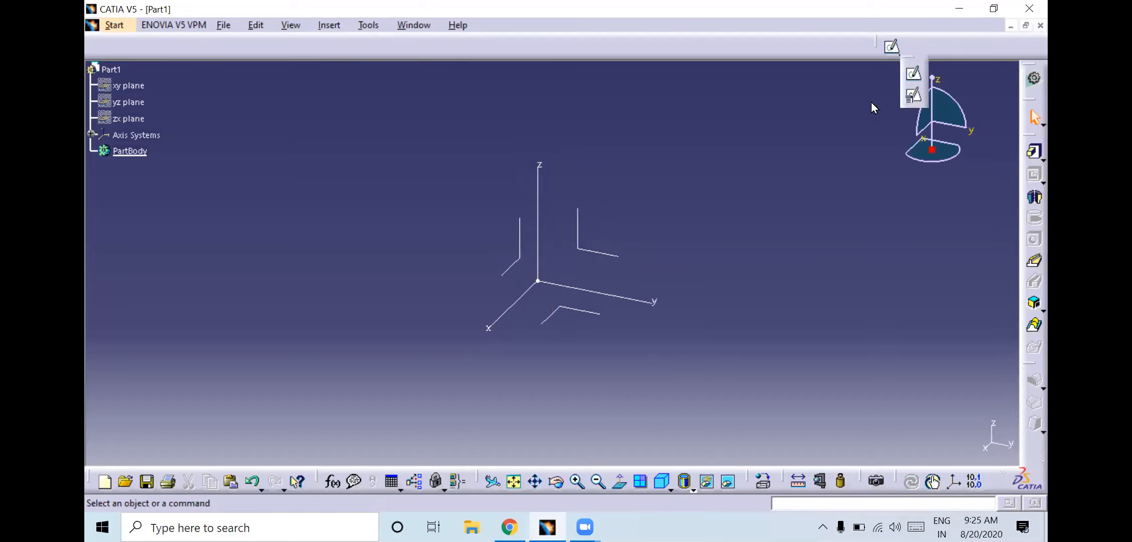
{"action": "left_click_drag", "start_coordinate": [914, 56], "coordinate": [875, 77]}
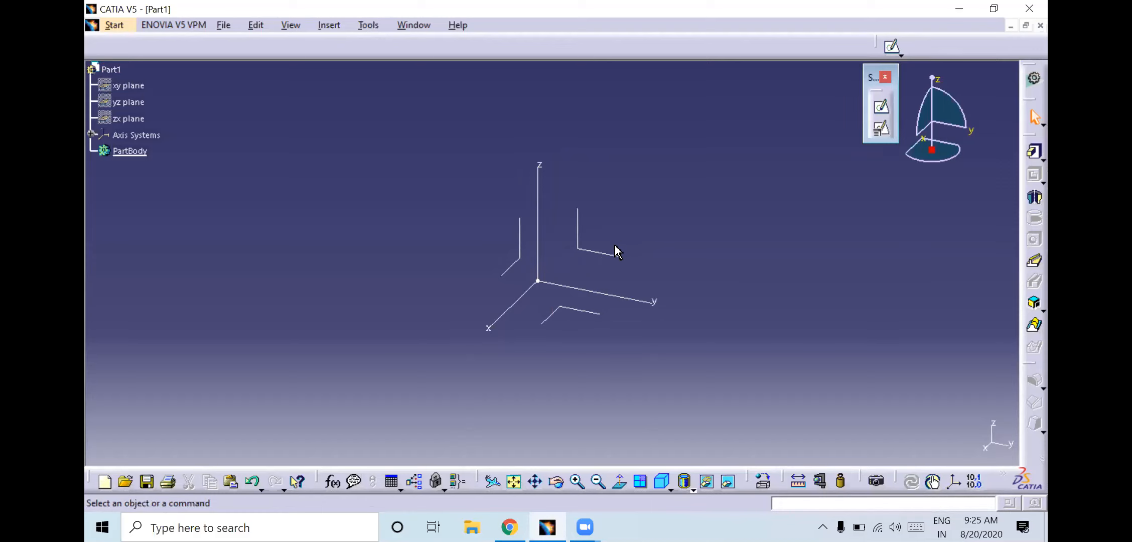
Open a sketch on the yz plane to show its orientation and exit it without drawing anything
{"action": "mouse_move", "coordinate": [545, 365]}
{"action": "middle_mouse_down"}
{"action": "mouse_move", "coordinate": [561, 332]}
{"action": "mouse_move", "coordinate": [612, 294]}
{"action": "mouse_move", "coordinate": [717, 258]}
{"action": "mouse_move", "coordinate": [609, 261]}
{"action": "mouse_move", "coordinate": [656, 252]}
{"action": "middle_mouse_up"}
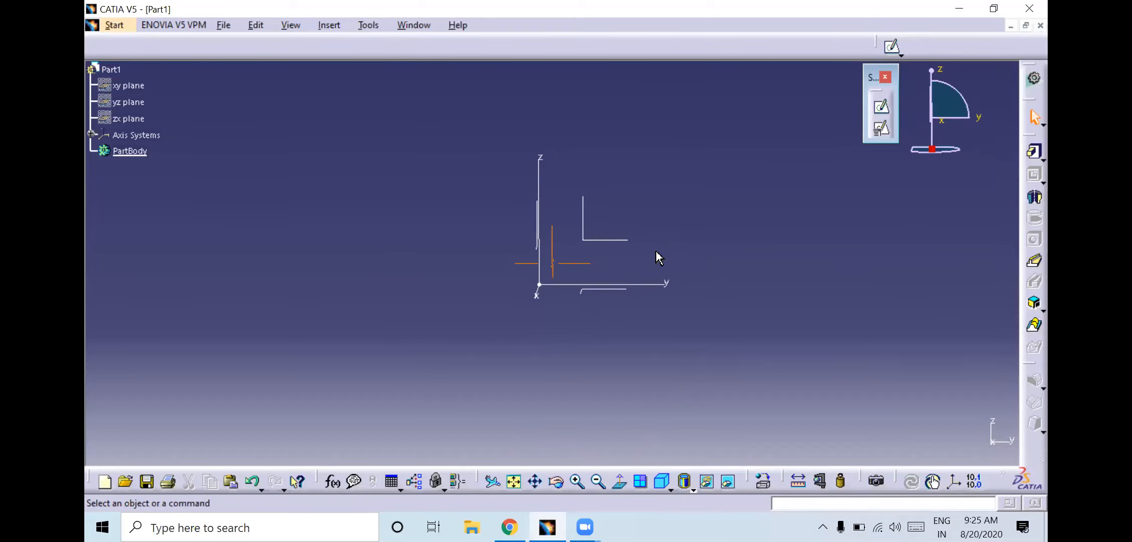
{"action": "left_click", "coordinate": [881, 106]}
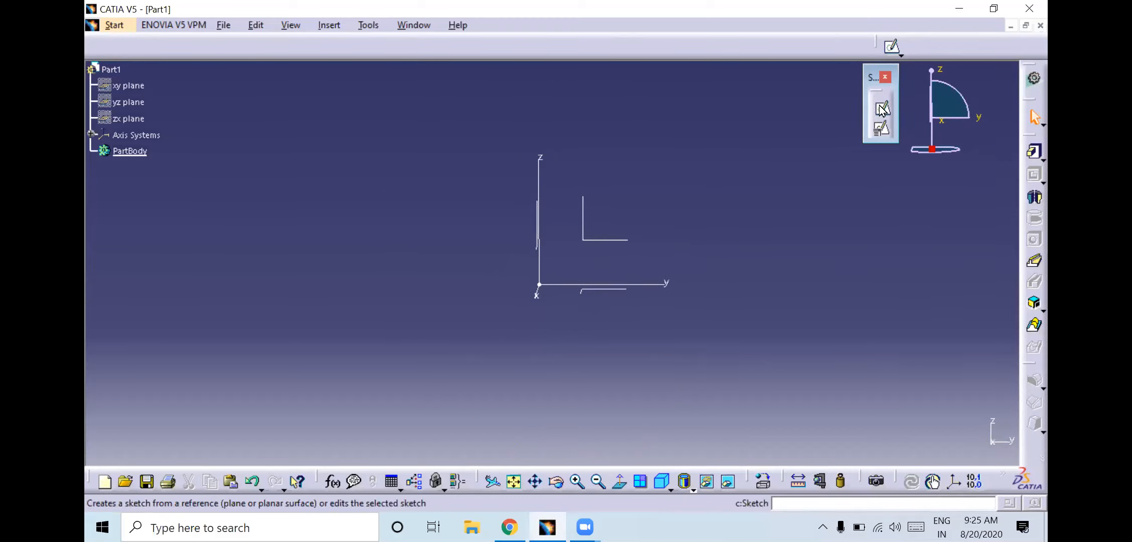
{"action": "left_click", "coordinate": [633, 243]}
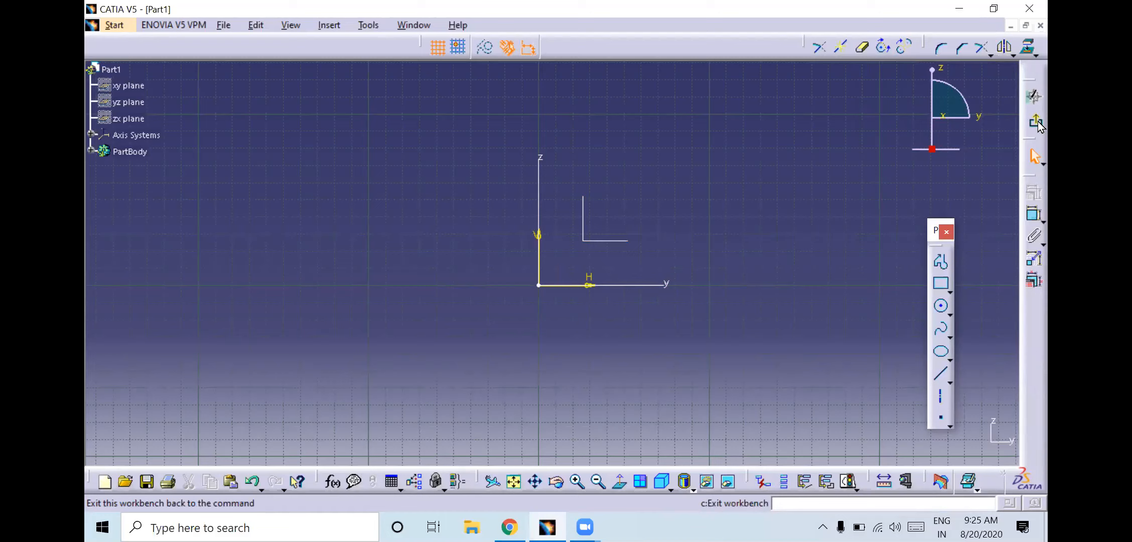
{"action": "left_click", "coordinate": [1037, 124]}
Open a sketch on the zx plane to show its default axis directions and exit it empty
{"action": "mouse_move", "coordinate": [715, 229]}
{"action": "middle_mouse_down"}
{"action": "mouse_move", "coordinate": [664, 263]}
{"action": "mouse_move", "coordinate": [531, 269]}
{"action": "middle_mouse_up"}
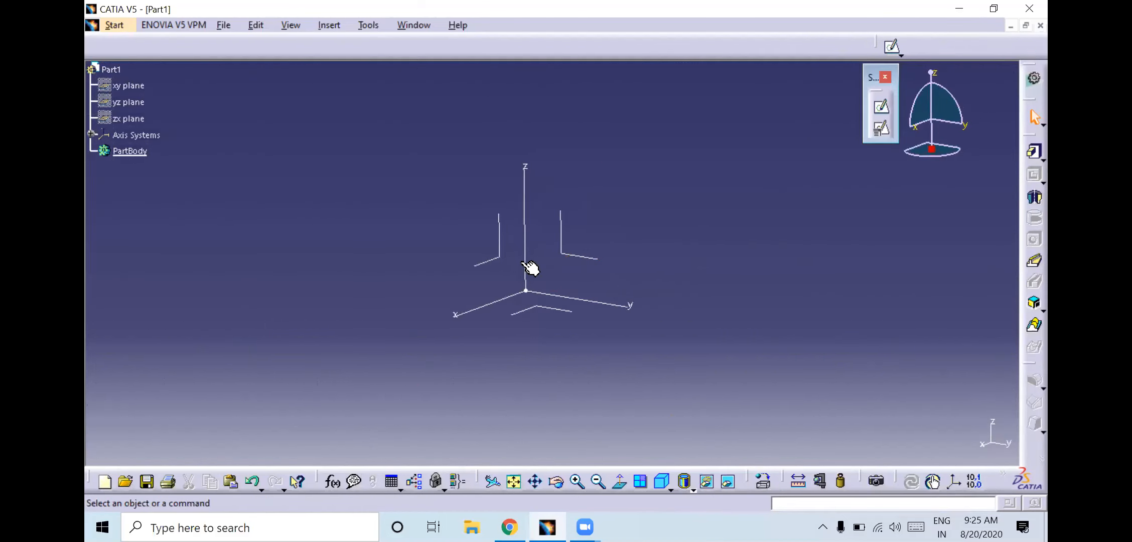
{"action": "left_click", "coordinate": [883, 108]}
{"action": "left_click", "coordinate": [644, 253]}
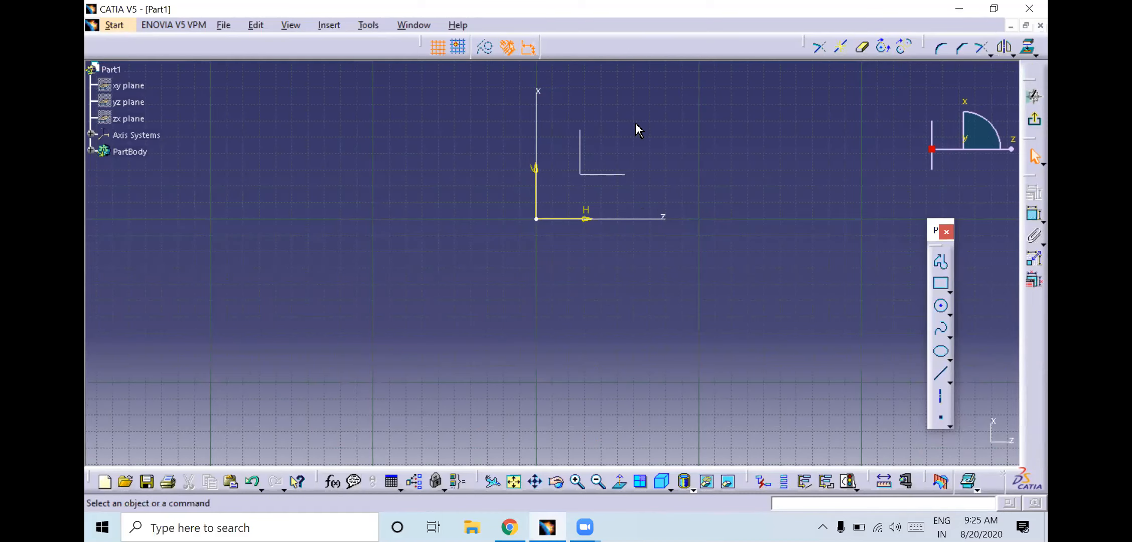
{"action": "left_click", "coordinate": [1034, 119]}
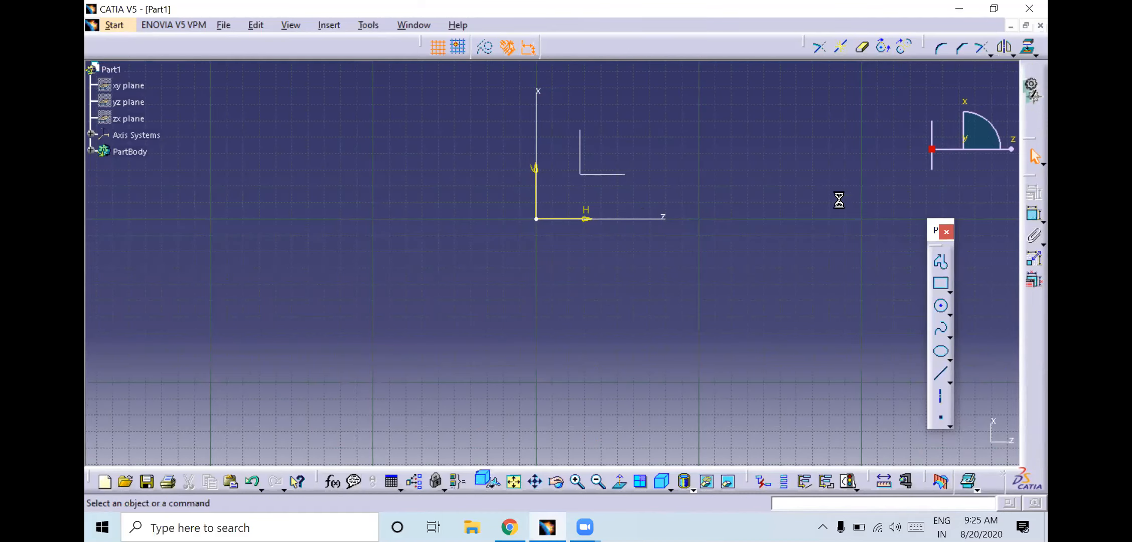
Create a positioned sketch on the zx plane with its H and V axes swapped, then exit it without geometry
{"action": "middle_click_drag", "start_coordinate": [623, 232], "coordinate": [778, 232]}
{"action": "middle_click_drag", "start_coordinate": [678, 227], "coordinate": [387, 278]}
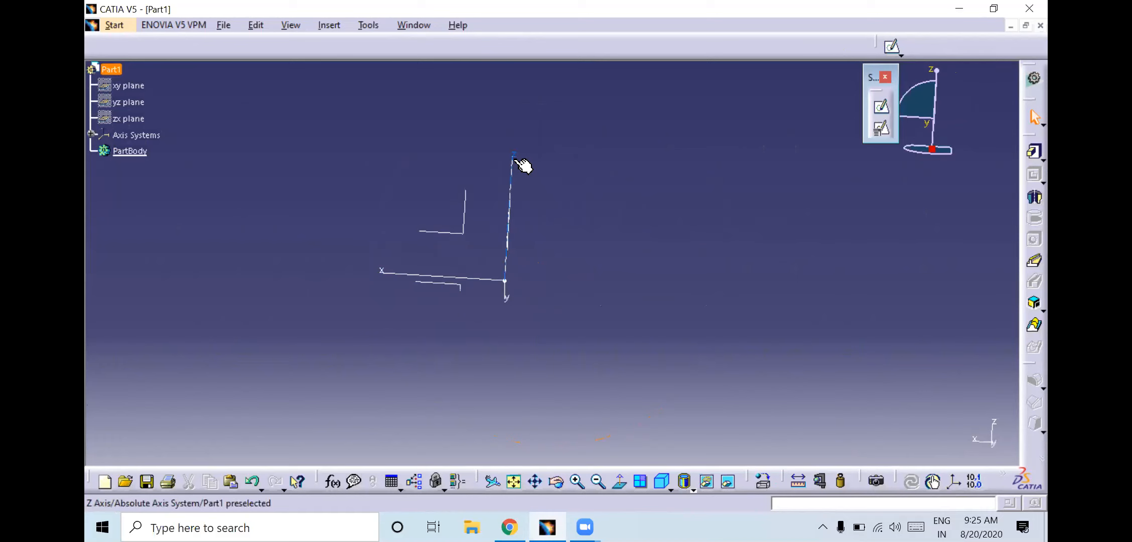
{"action": "left_click", "coordinate": [881, 129]}
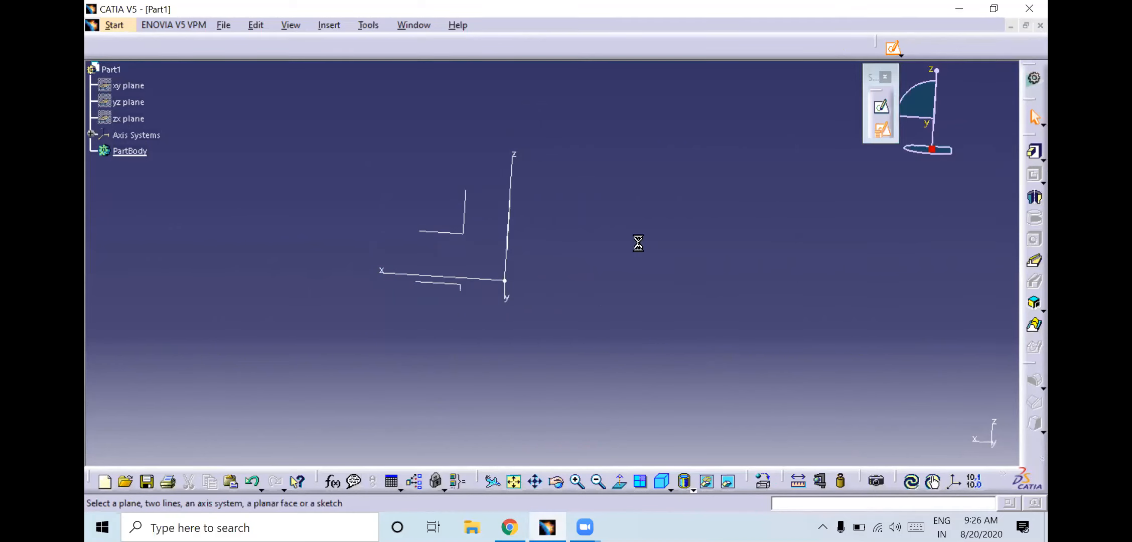
{"action": "left_click", "coordinate": [457, 234]}
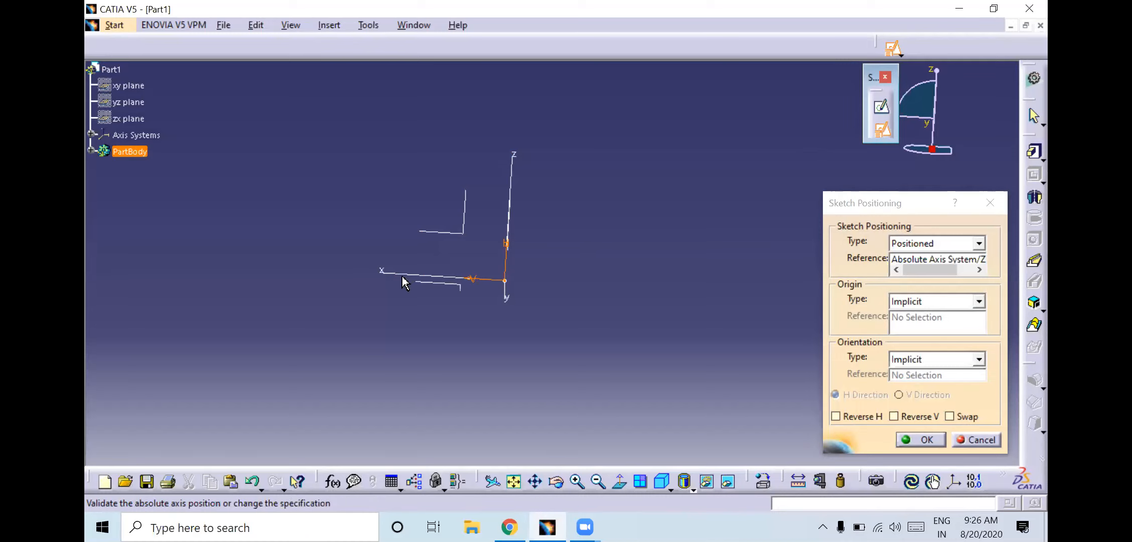
{"action": "mouse_move", "coordinate": [488, 249]}
{"action": "middle_mouse_down"}
{"action": "mouse_move", "coordinate": [525, 284]}
{"action": "mouse_move", "coordinate": [521, 238]}
{"action": "middle_mouse_up"}
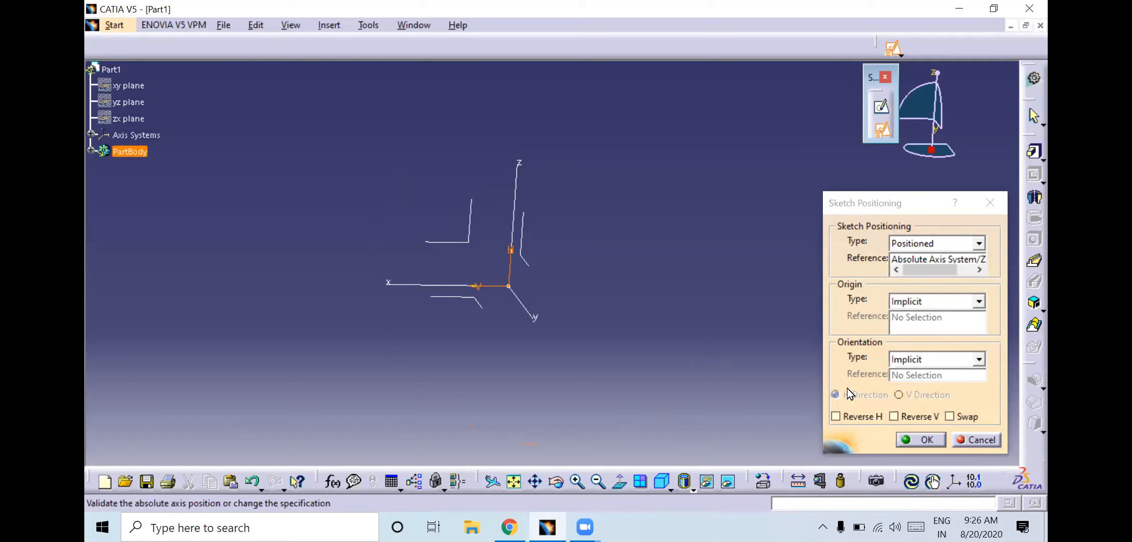
{"action": "left_click", "coordinate": [870, 417]}
{"action": "left_click", "coordinate": [871, 421]}
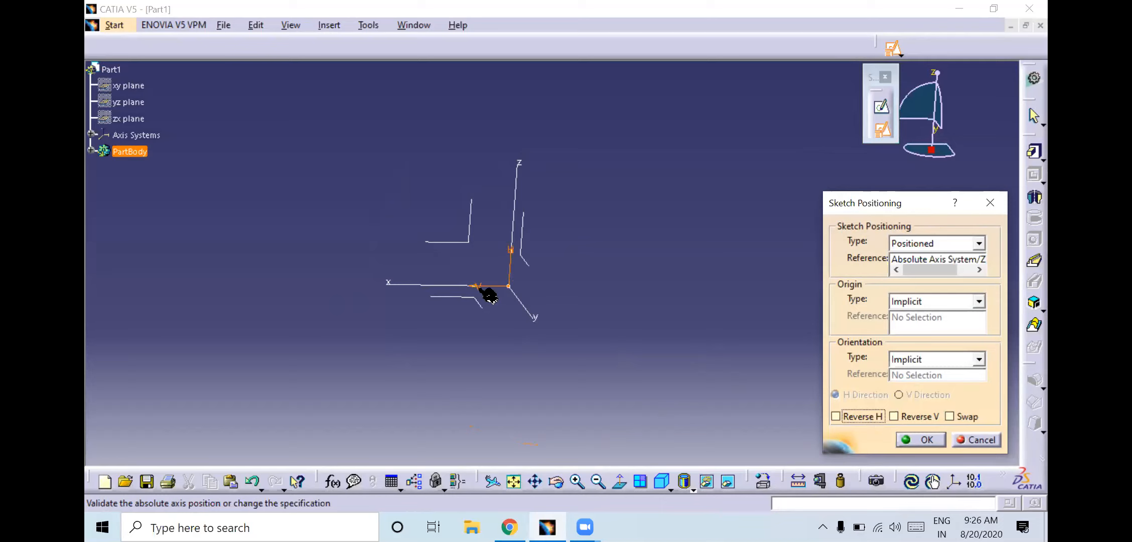
{"action": "left_click", "coordinate": [947, 417]}
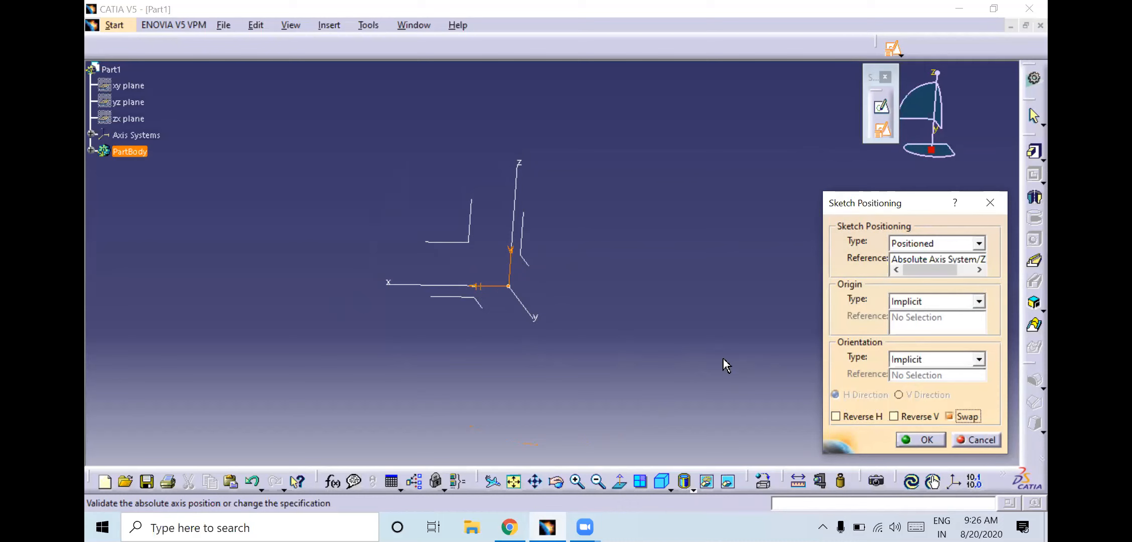
{"action": "left_click", "coordinate": [923, 440]}
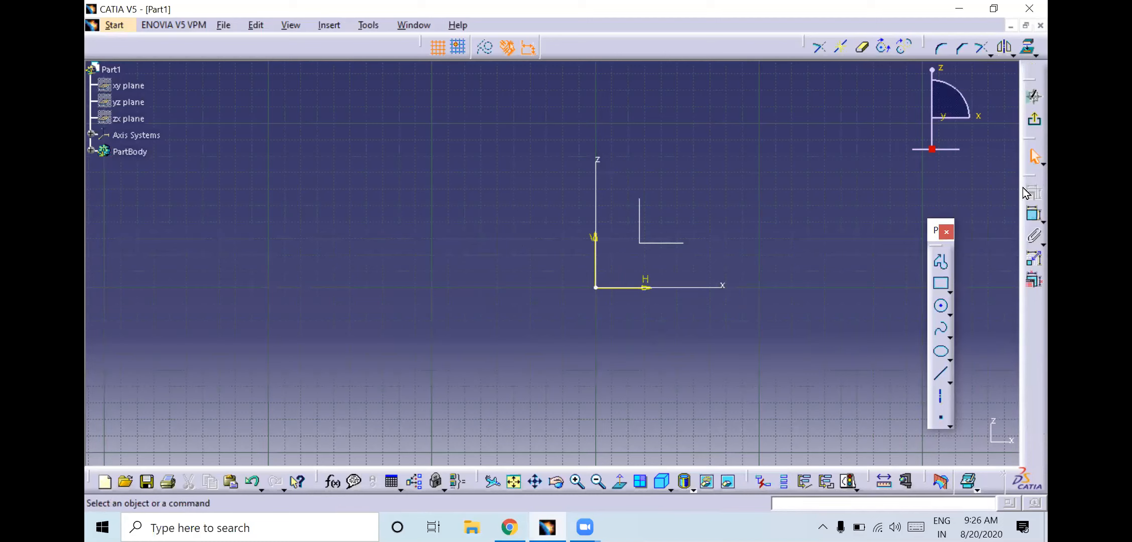
{"action": "left_click", "coordinate": [1035, 125]}
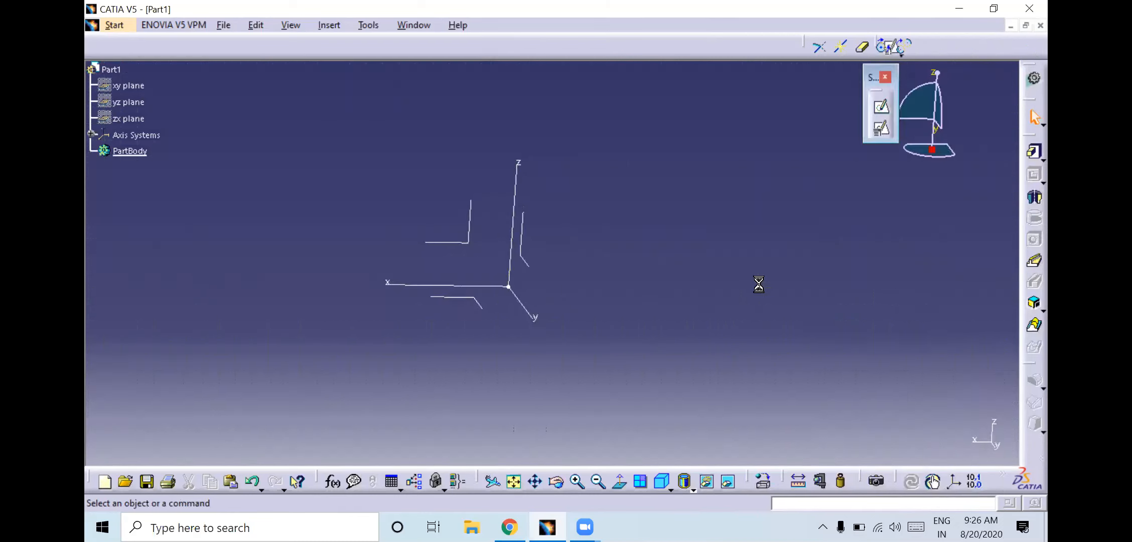
Detach the predefined view commands as a toolbar docked above the 3D area and switch to the isometric view
{"action": "mouse_move", "coordinate": [720, 277]}
{"action": "middle_mouse_down"}
{"action": "mouse_move", "coordinate": [722, 192]}
{"action": "mouse_move", "coordinate": [614, 215]}
{"action": "mouse_move", "coordinate": [637, 260]}
{"action": "mouse_move", "coordinate": [616, 353]}
{"action": "mouse_move", "coordinate": [576, 249]}
{"action": "mouse_move", "coordinate": [471, 347]}
{"action": "mouse_move", "coordinate": [437, 312]}
{"action": "middle_mouse_up"}
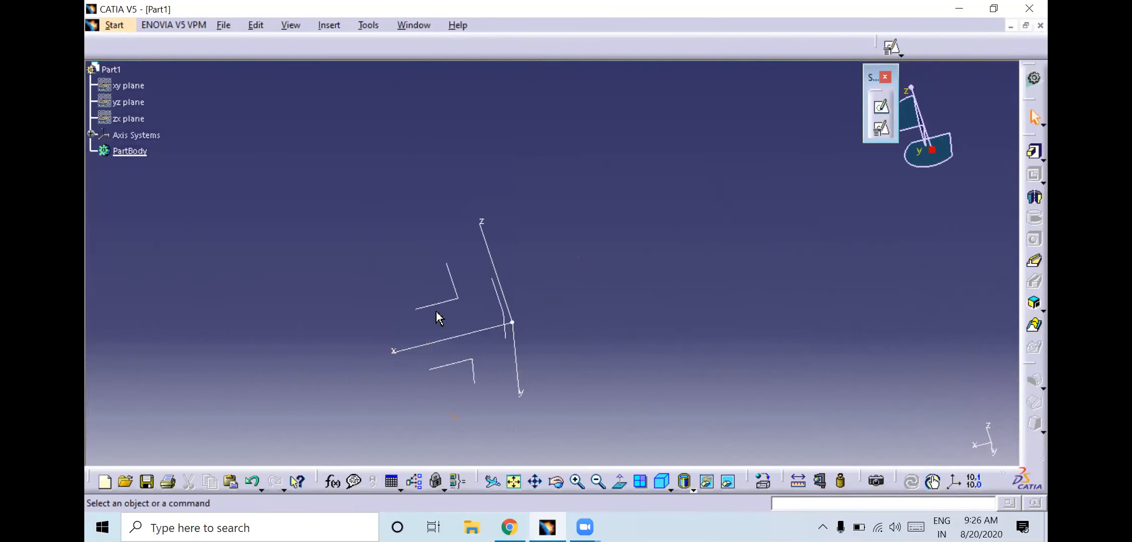
{"action": "left_click", "coordinate": [670, 490]}
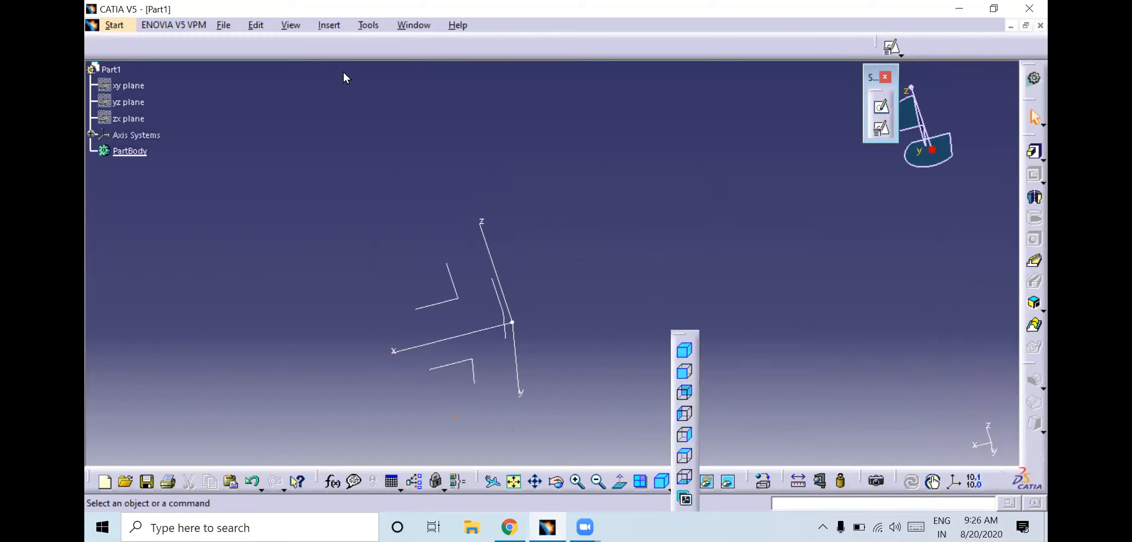
{"action": "left_click", "coordinate": [291, 43]}
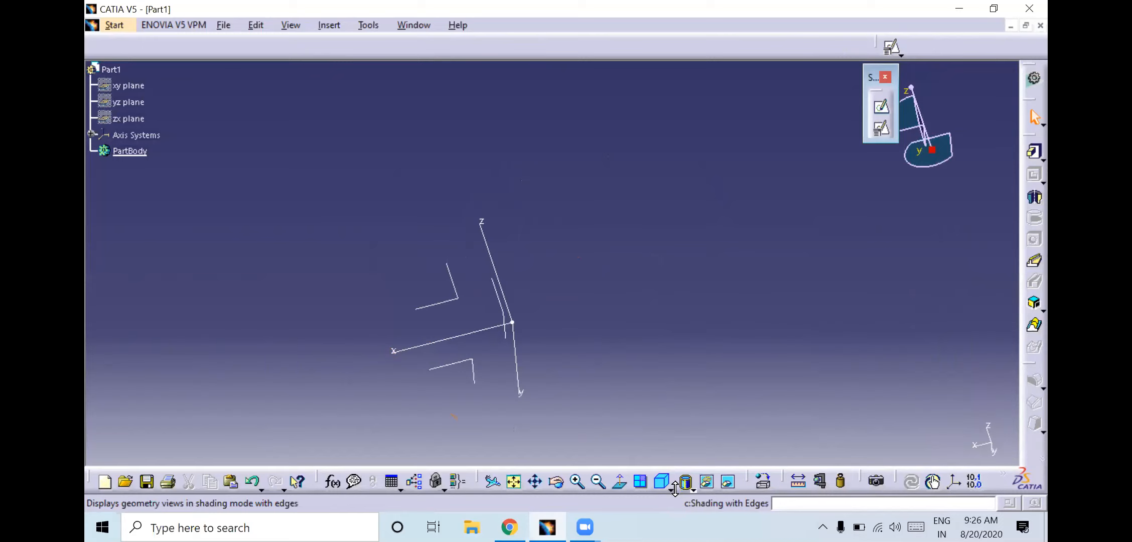
{"action": "left_click", "coordinate": [694, 489]}
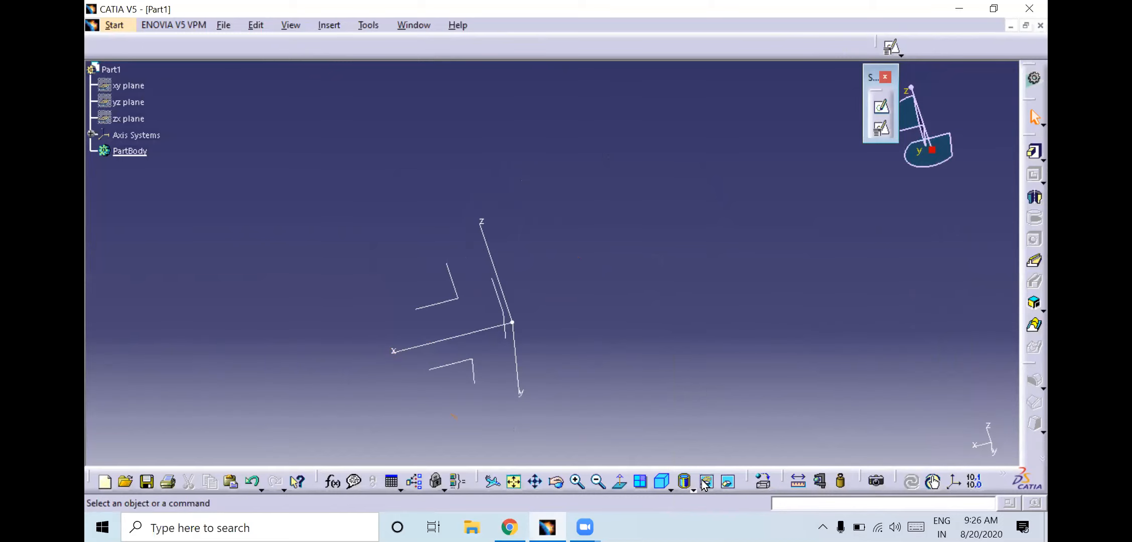
{"action": "left_click", "coordinate": [670, 490]}
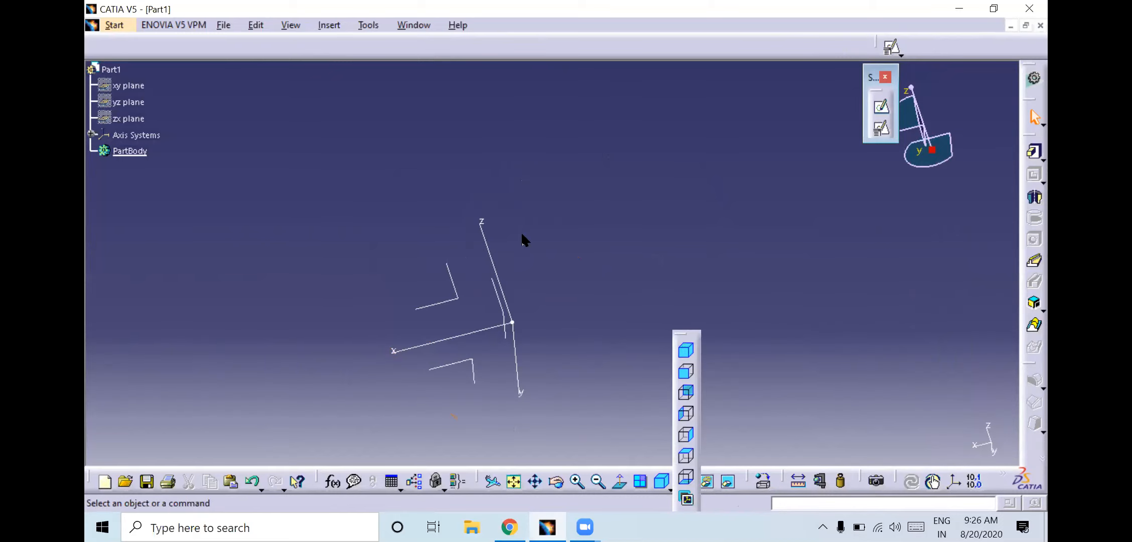
{"action": "left_click_drag", "start_coordinate": [341, 46], "coordinate": [340, 46]}
{"action": "left_click", "coordinate": [339, 48]}
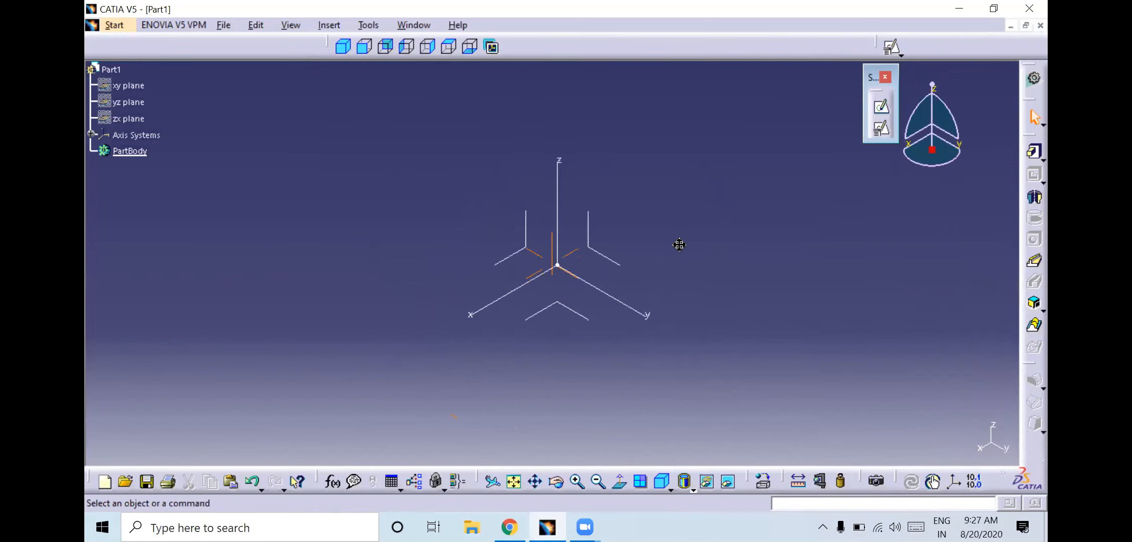
Create a positioned sketch on the yz plane with its H direction reversed, and exit it without drawing anything
{"action": "left_click", "coordinate": [879, 132]}
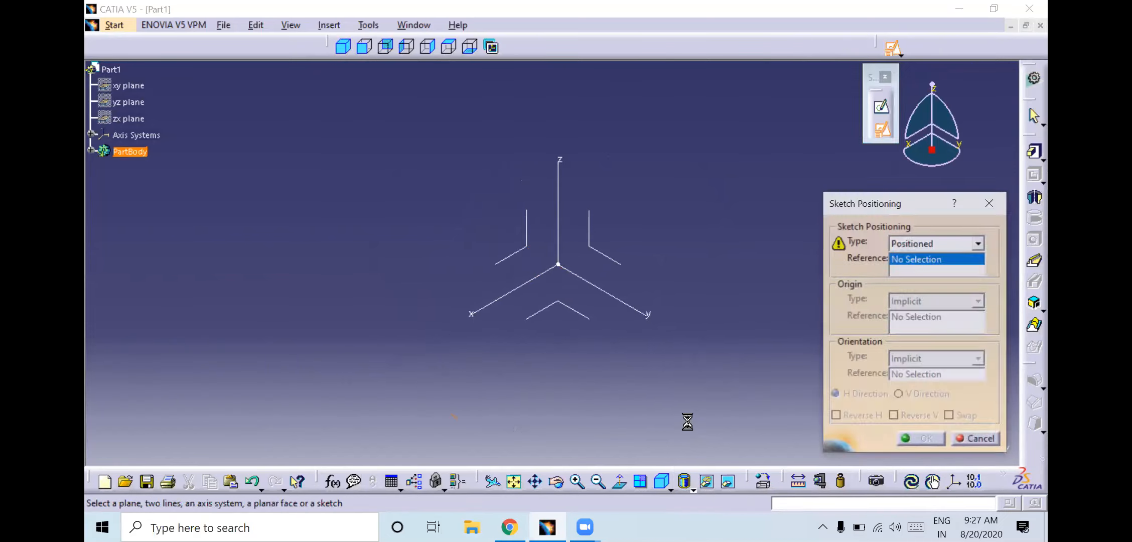
{"action": "left_click", "coordinate": [609, 258]}
{"action": "middle_click_drag", "start_coordinate": [712, 374], "coordinate": [518, 264]}
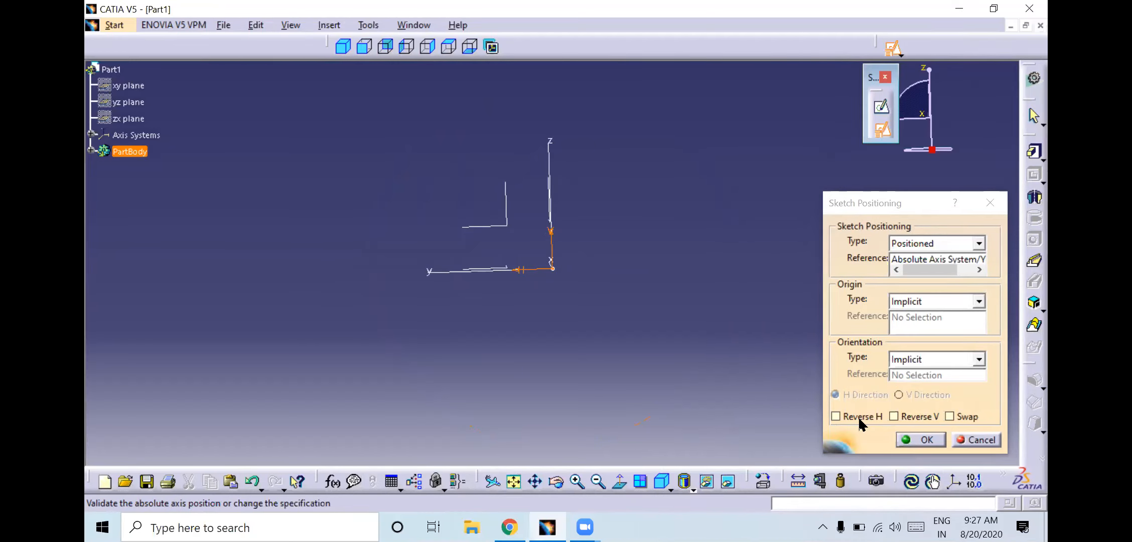
{"action": "left_click", "coordinate": [858, 416]}
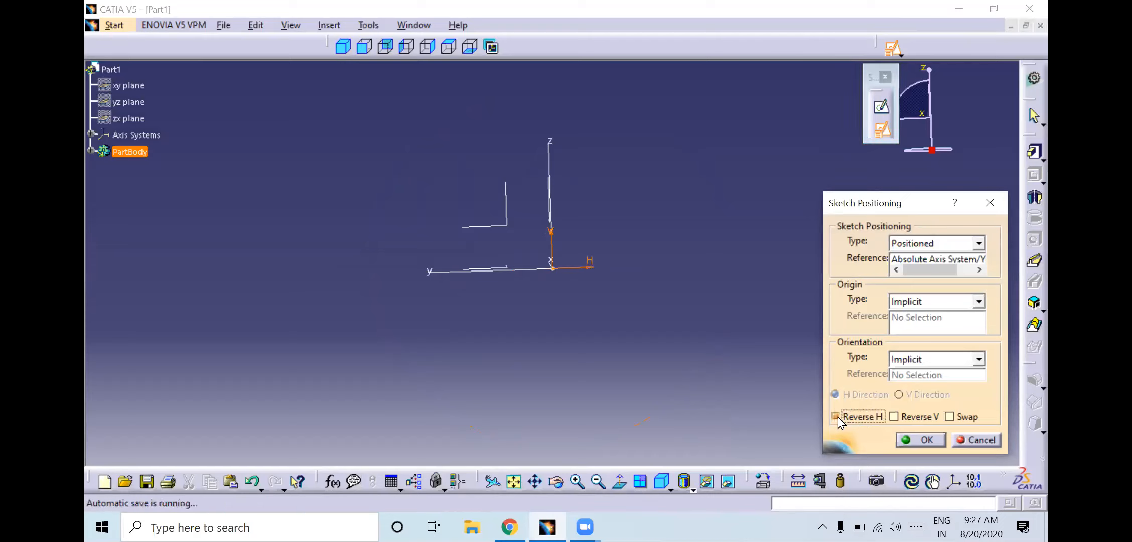
{"action": "left_click", "coordinate": [906, 433]}
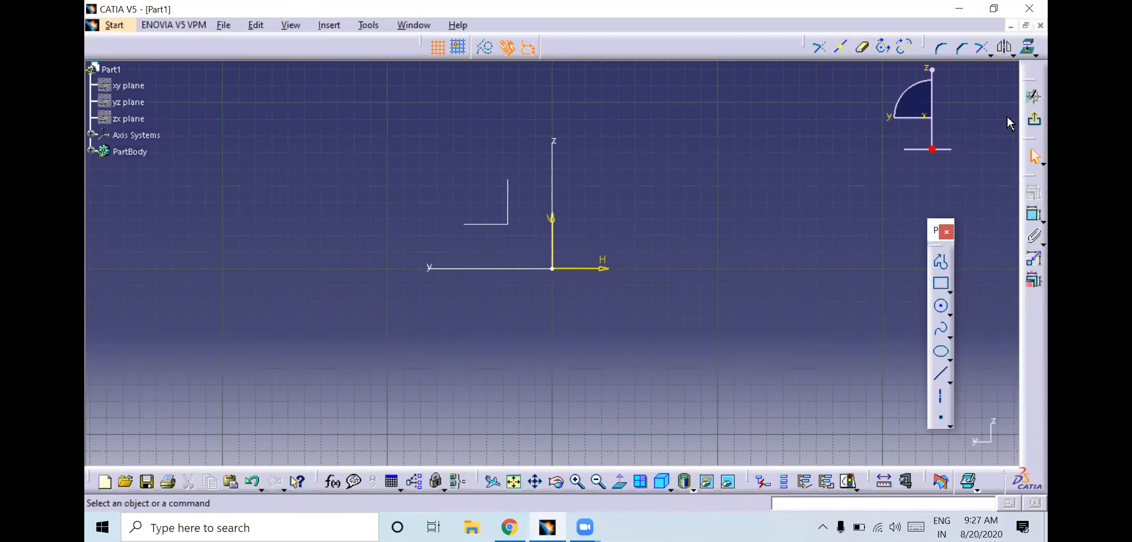
{"action": "left_click", "coordinate": [1034, 120]}
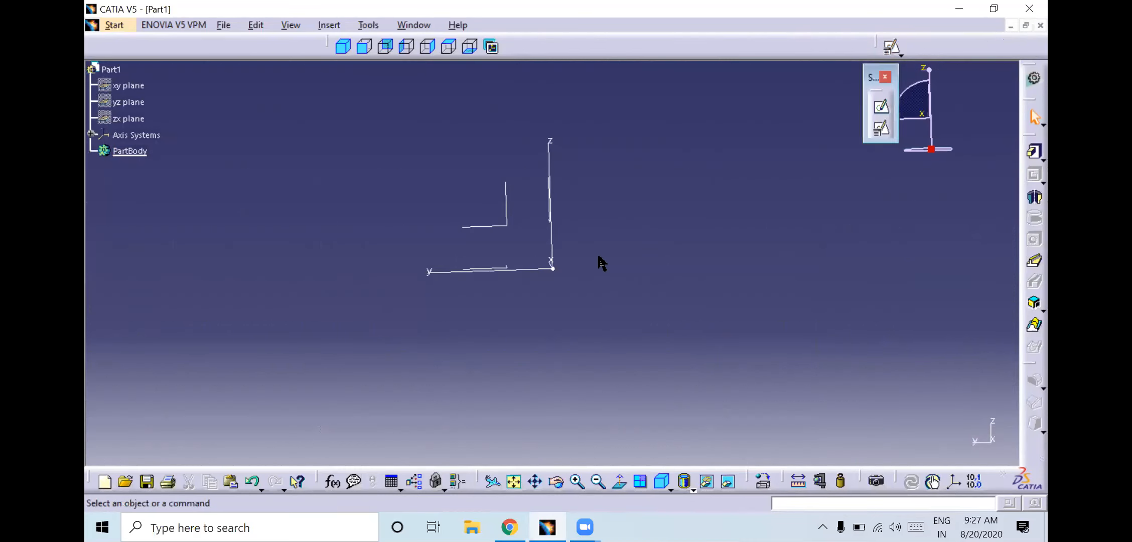
Restore the isometric view, open a positioned sketch on the xy plane with default orientation, and exit it empty
{"action": "middle_click_drag", "start_coordinate": [601, 263], "coordinate": [669, 245]}
{"action": "left_click", "coordinate": [343, 47]}
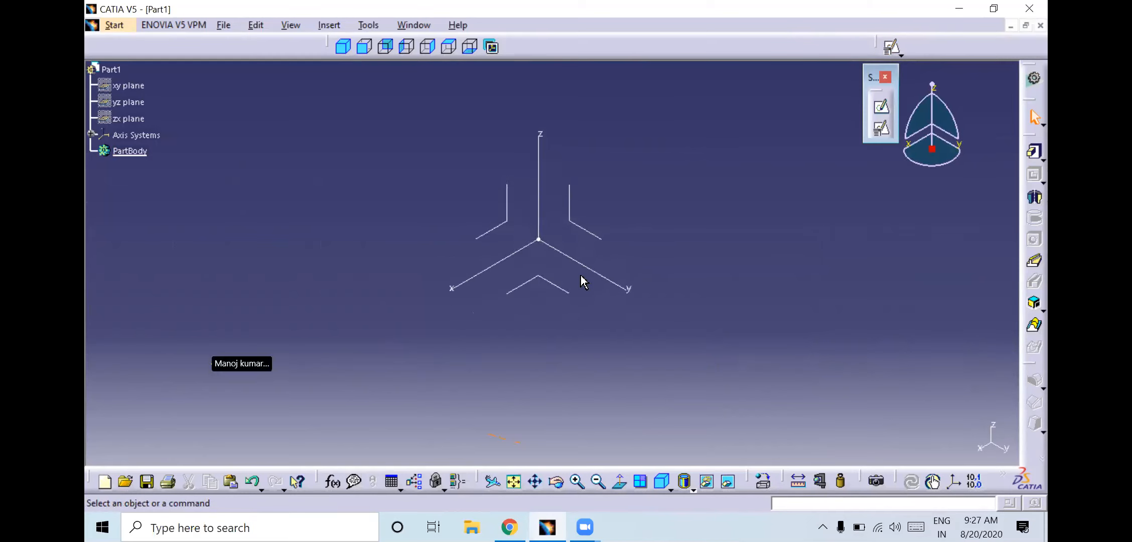
{"action": "left_click", "coordinate": [556, 286]}
{"action": "left_click", "coordinate": [879, 130]}
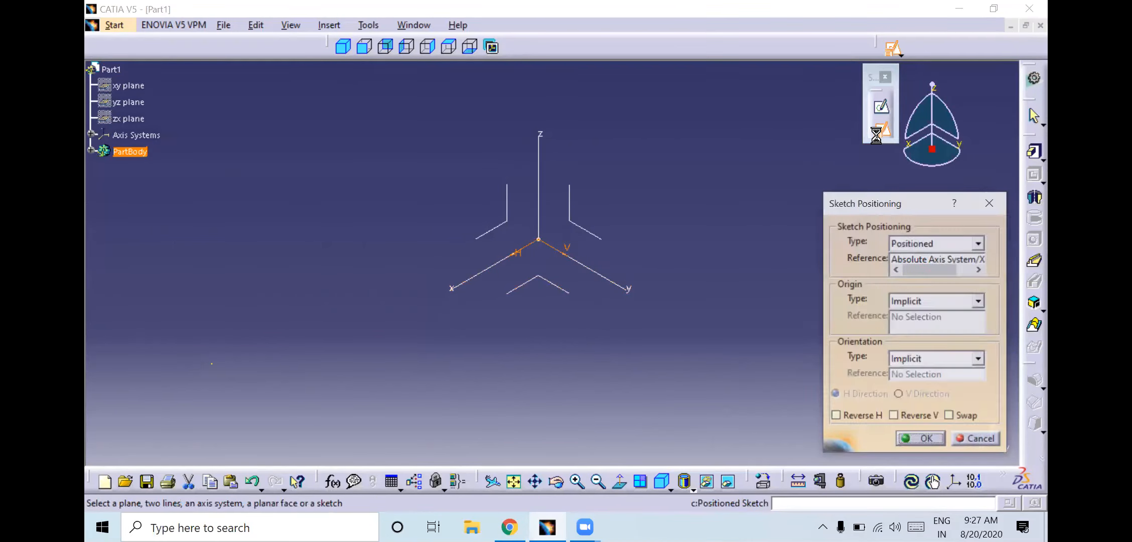
{"action": "left_click", "coordinate": [928, 439]}
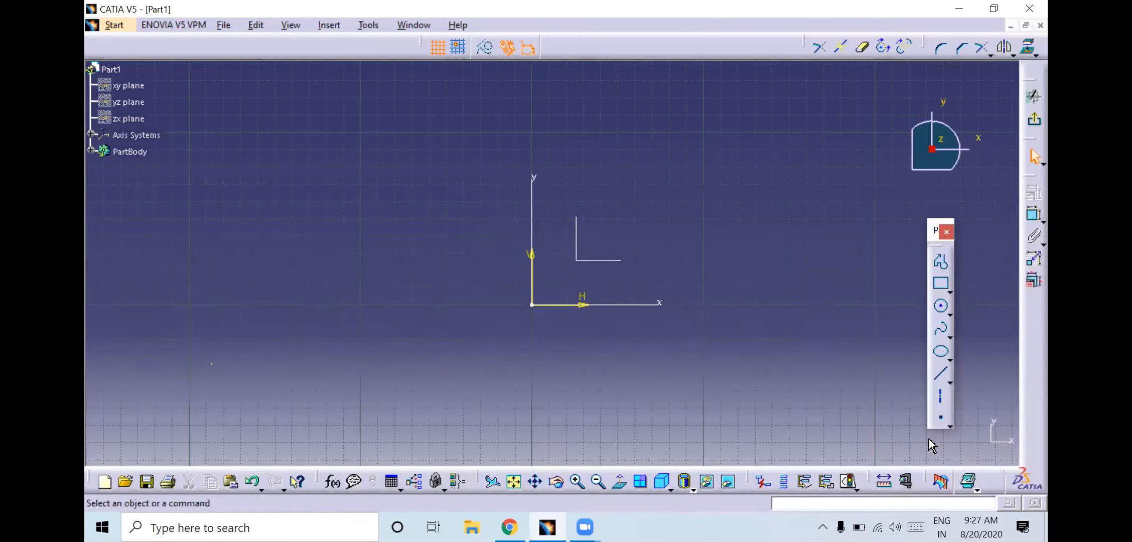
{"action": "left_click", "coordinate": [1035, 122]}
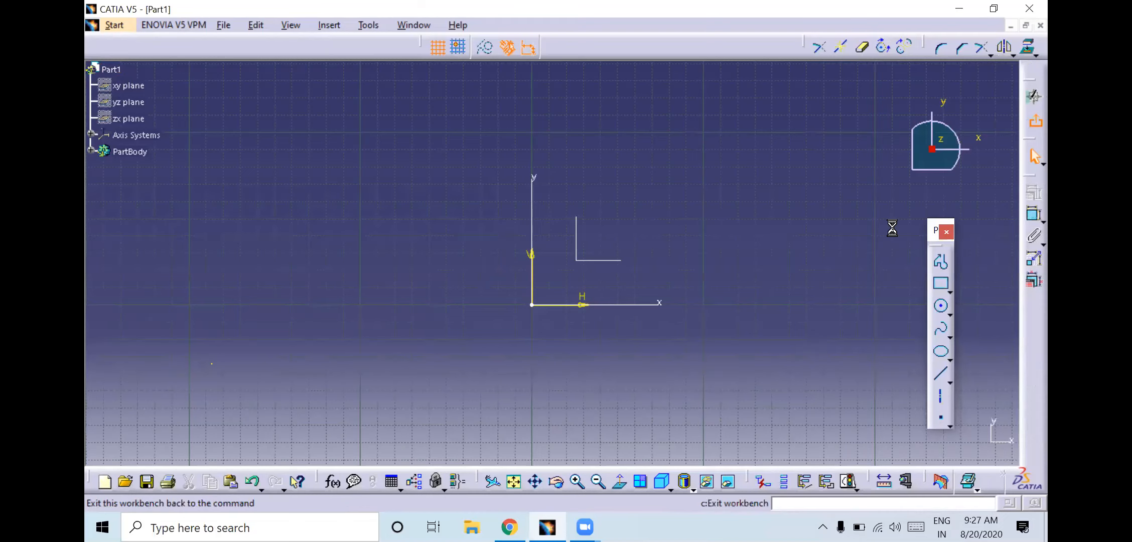
{"action": "left_click", "coordinate": [570, 290]}
{"action": "left_click", "coordinate": [119, 27]}
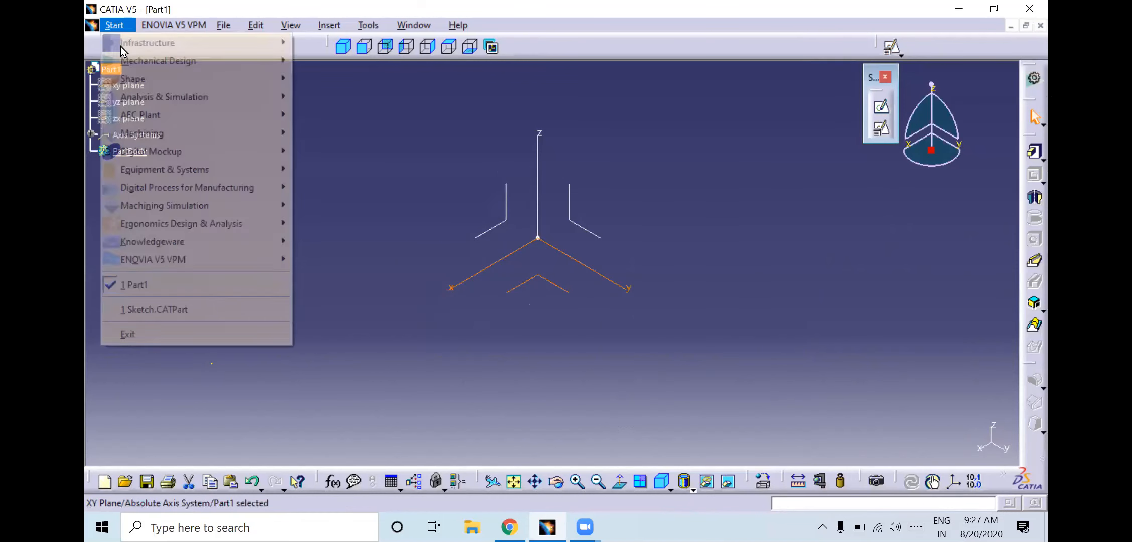
{"action": "mouse_move", "coordinate": [126, 60]}
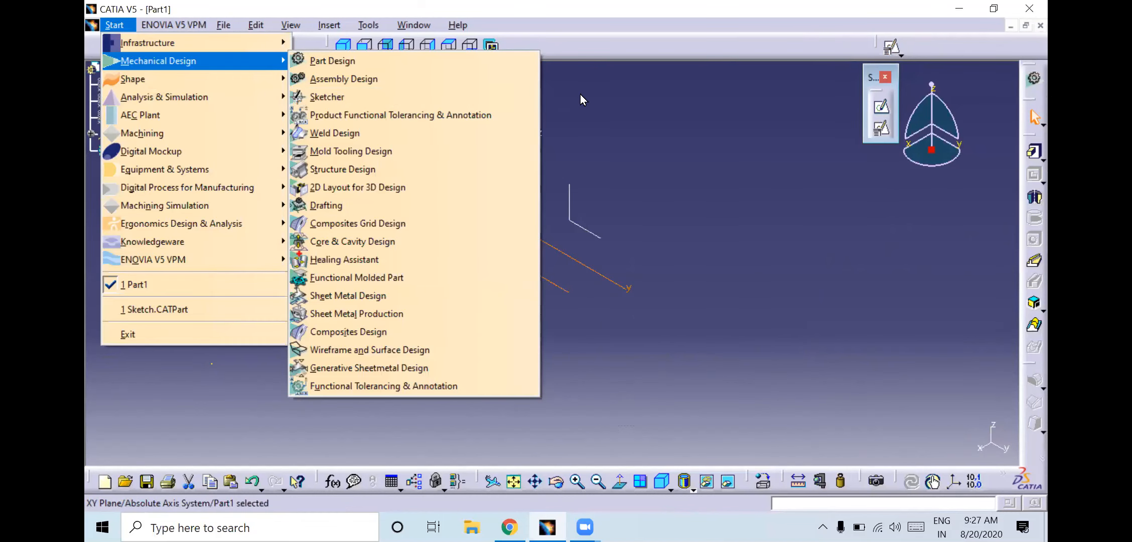
{"action": "left_click", "coordinate": [606, 129]}
Open a positioned sketch on the xy plane with the default implicit origin and orientation
{"action": "left_click", "coordinate": [540, 281]}
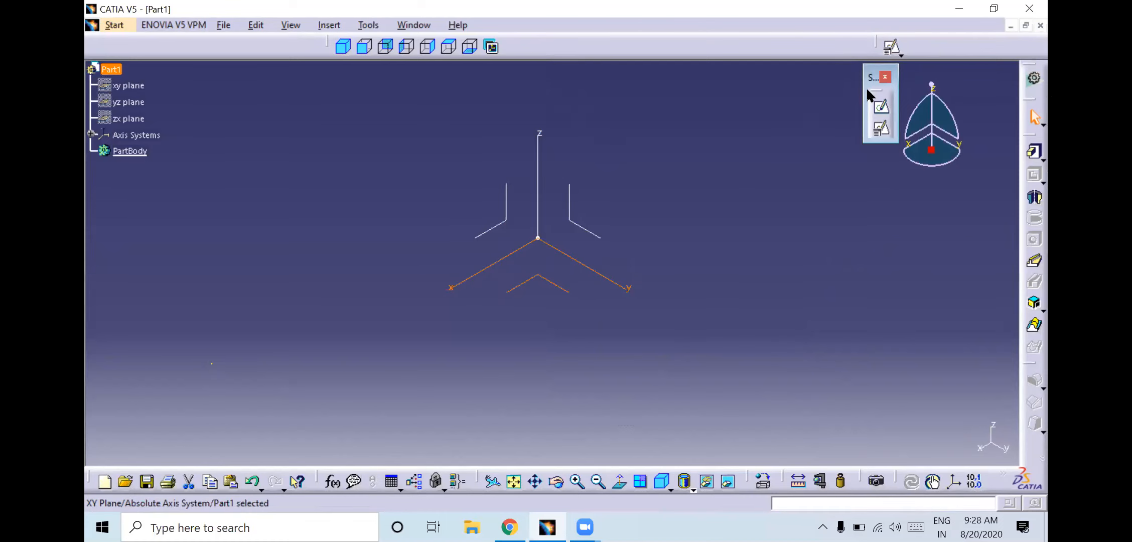
{"action": "left_click", "coordinate": [881, 128]}
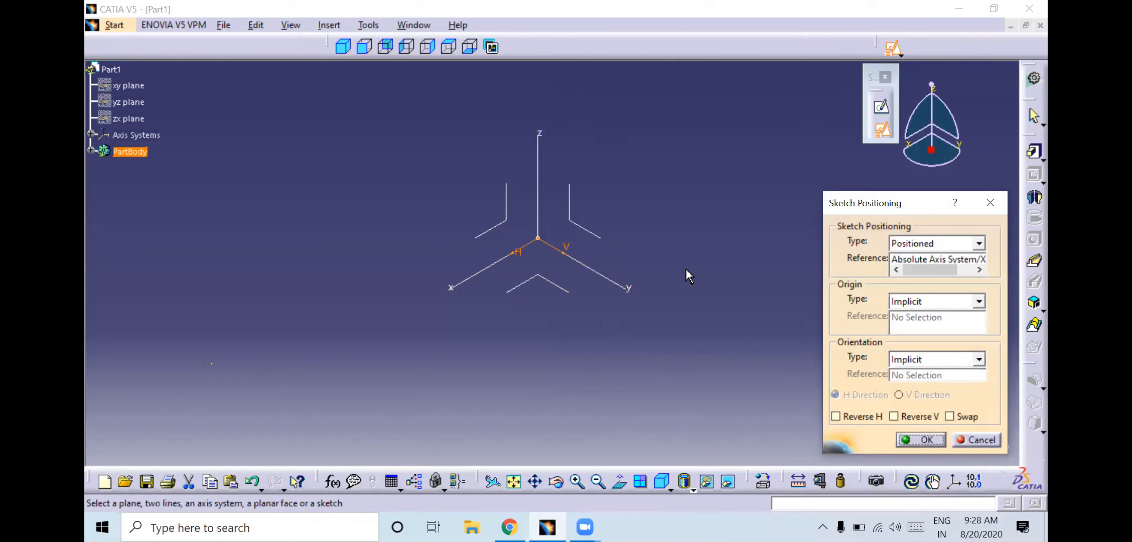
{"action": "left_click", "coordinate": [924, 440]}
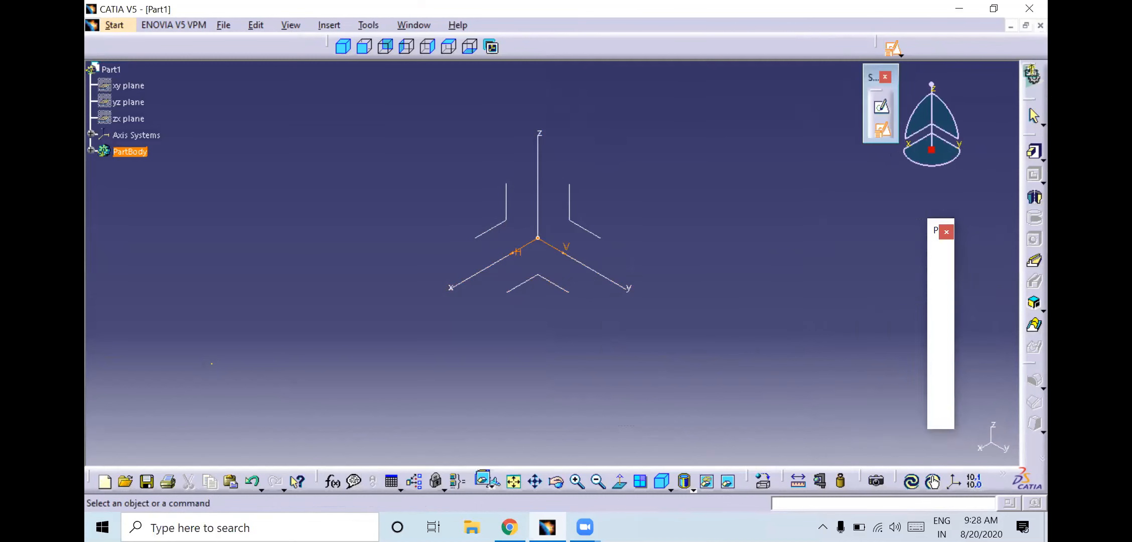
{"action": "mouse_move", "coordinate": [585, 527]}
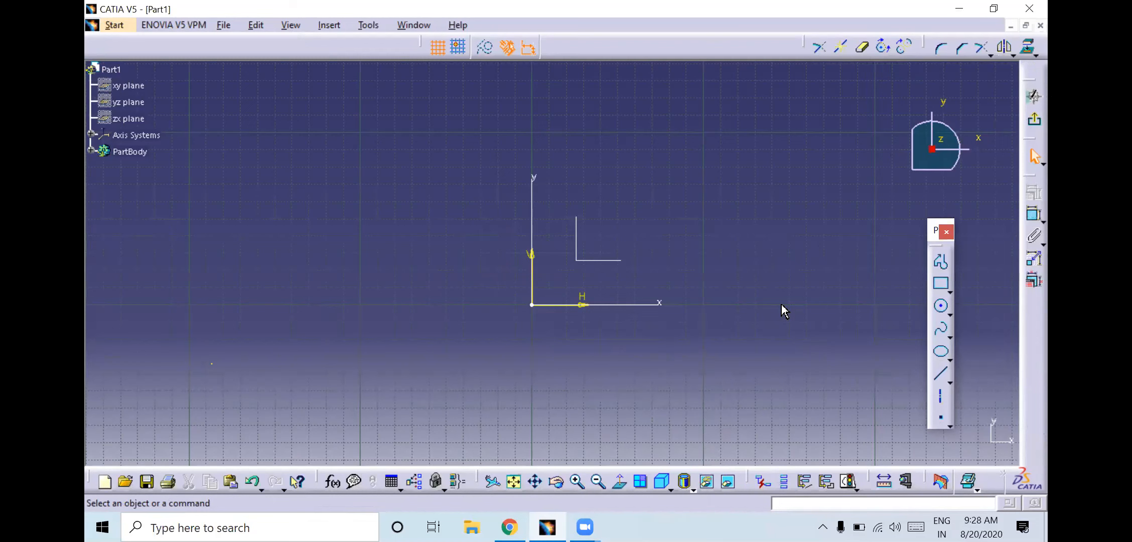
{"action": "mouse_move", "coordinate": [712, 268]}
{"action": "middle_mouse_down"}
{"action": "mouse_move", "coordinate": [692, 235]}
{"action": "mouse_move", "coordinate": [717, 241]}
{"action": "middle_mouse_up"}
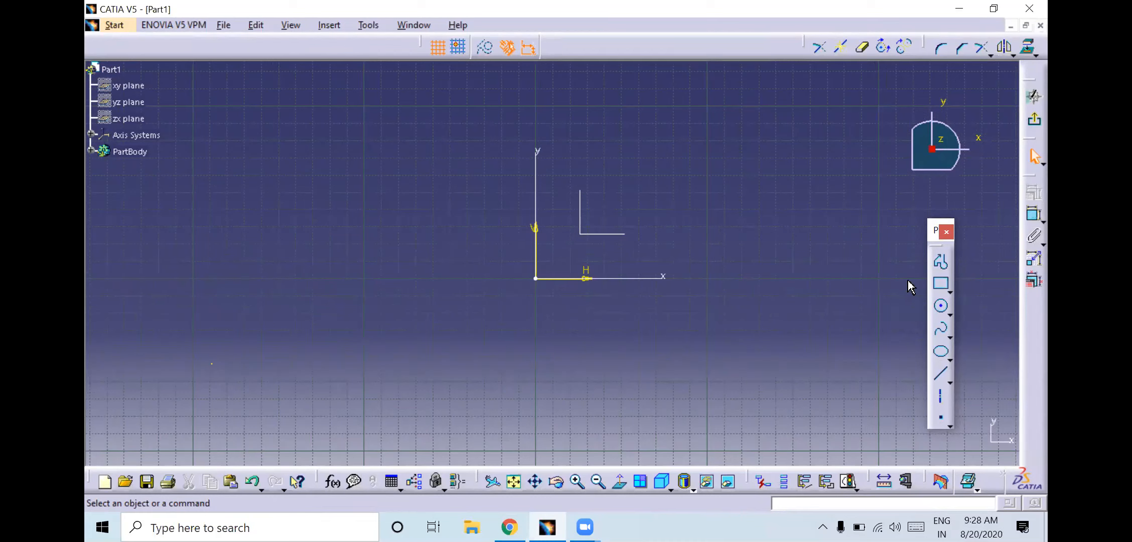
Draw a centered rectangle about the sketch origin, about 153 mm wide and 86 mm high
{"action": "left_click", "coordinate": [950, 293]}
{"action": "left_click", "coordinate": [1012, 305]}
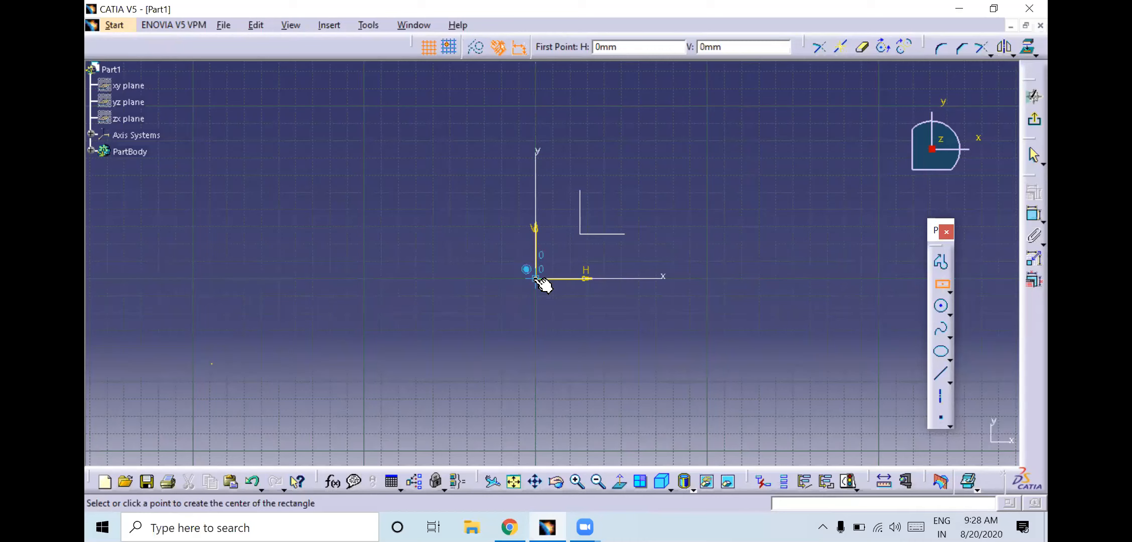
{"action": "left_click", "coordinate": [541, 279]}
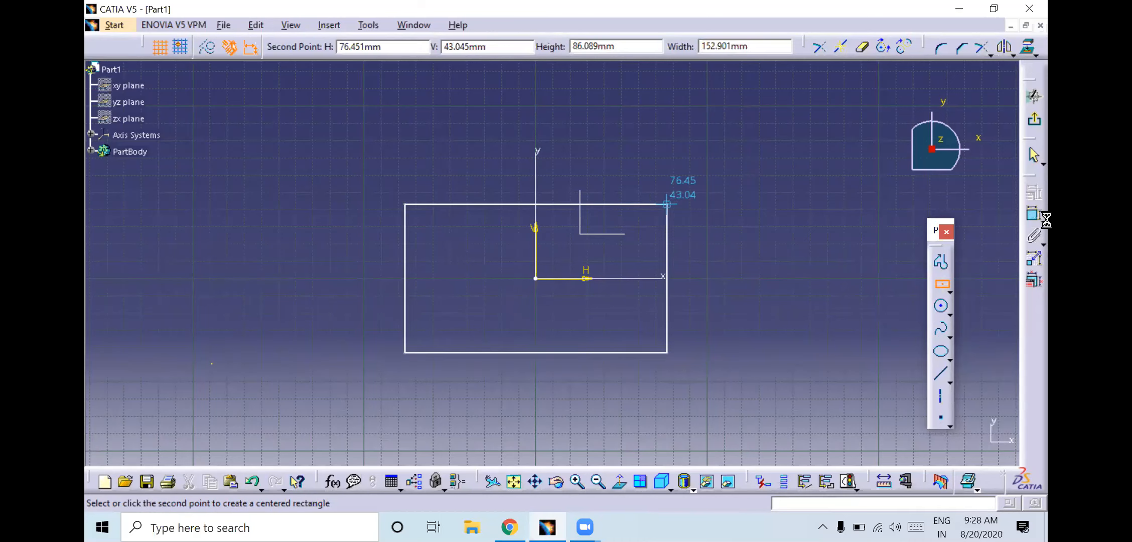
{"action": "left_click", "coordinate": [667, 204]}
Dimension the rectangle's width above its upper edge and its height beside its right edge
{"action": "left_click", "coordinate": [662, 205]}
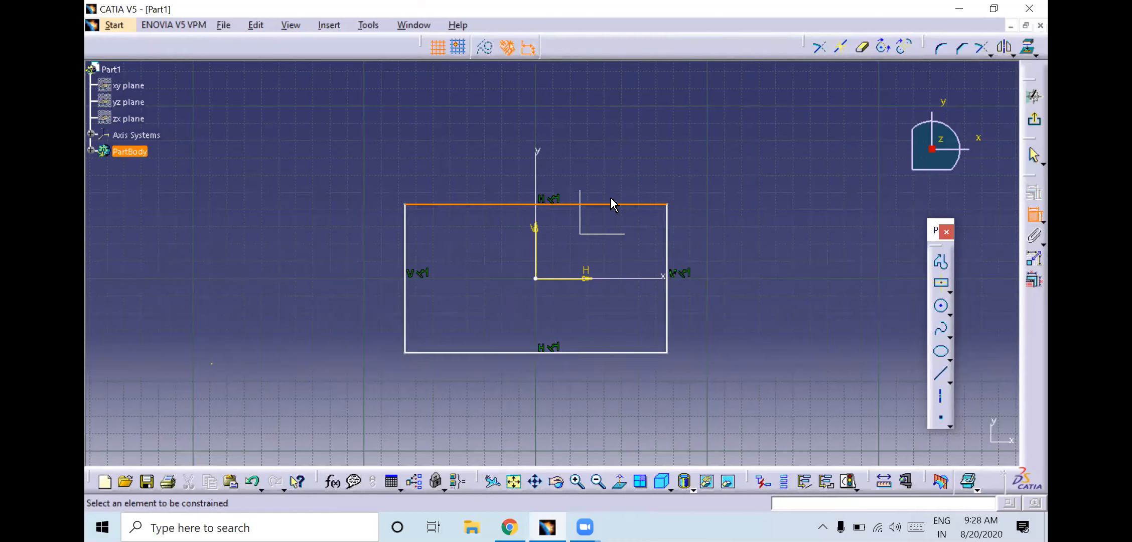
{"action": "left_click", "coordinate": [585, 157]}
{"action": "left_click", "coordinate": [666, 241]}
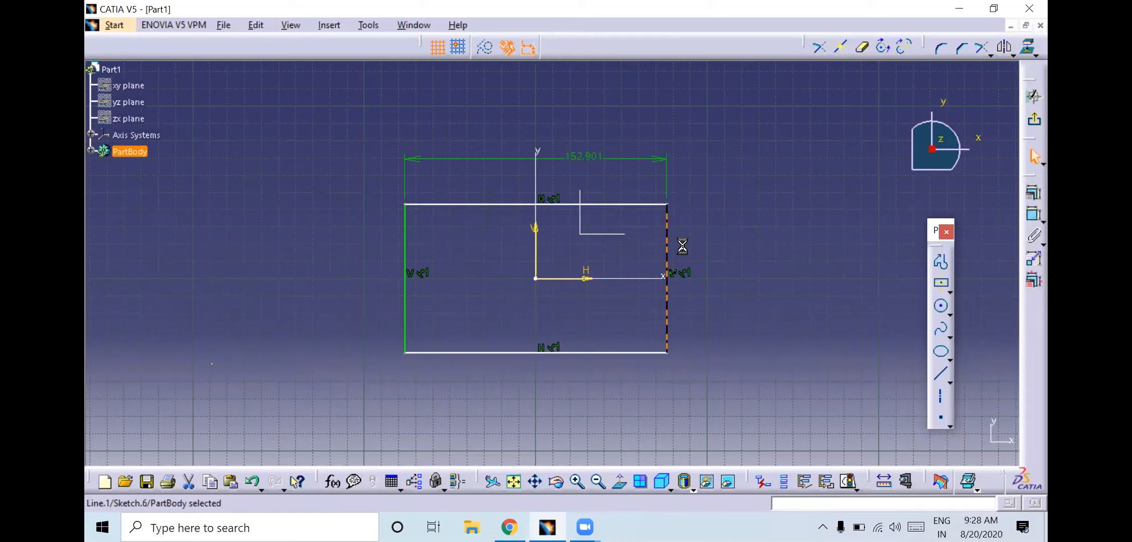
{"action": "left_click", "coordinate": [1034, 214]}
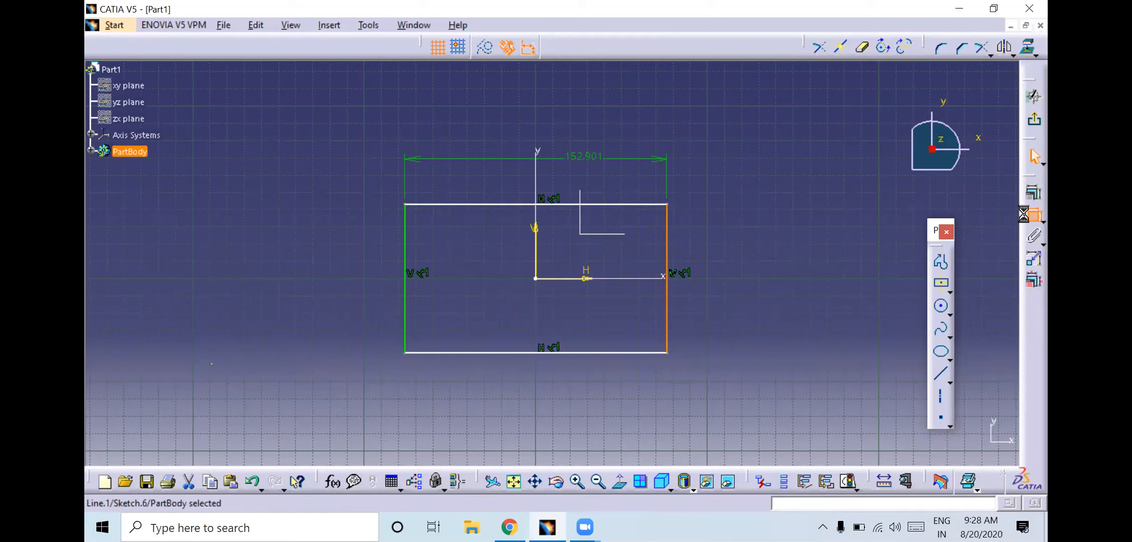
{"action": "left_click", "coordinate": [703, 251]}
Set the rectangle's height to 80 mm
{"action": "double_click", "coordinate": [701, 250]}
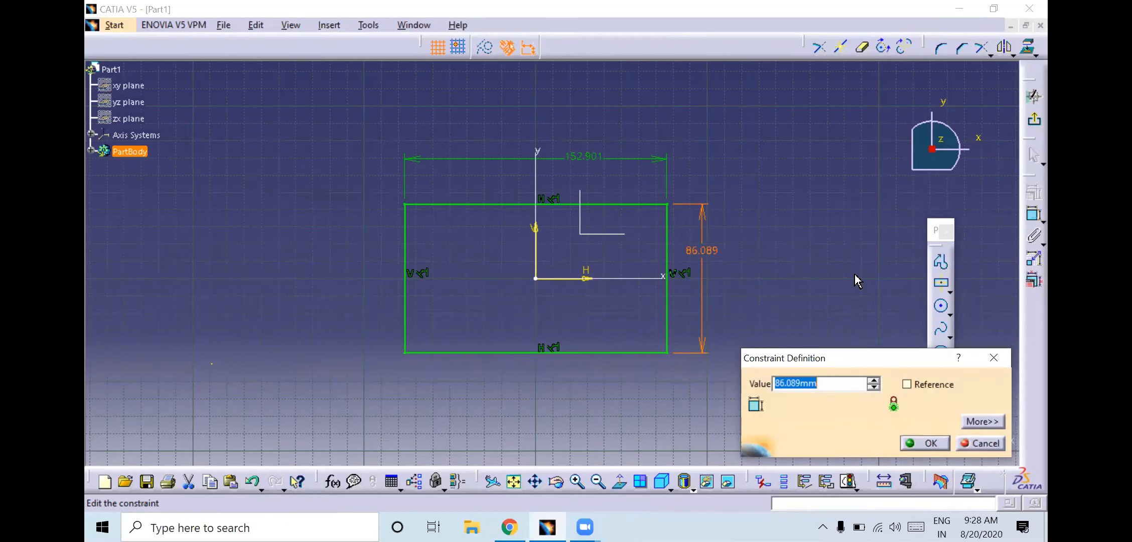
{"action": "type", "text": "80"}
{"action": "key", "text": "Return"}
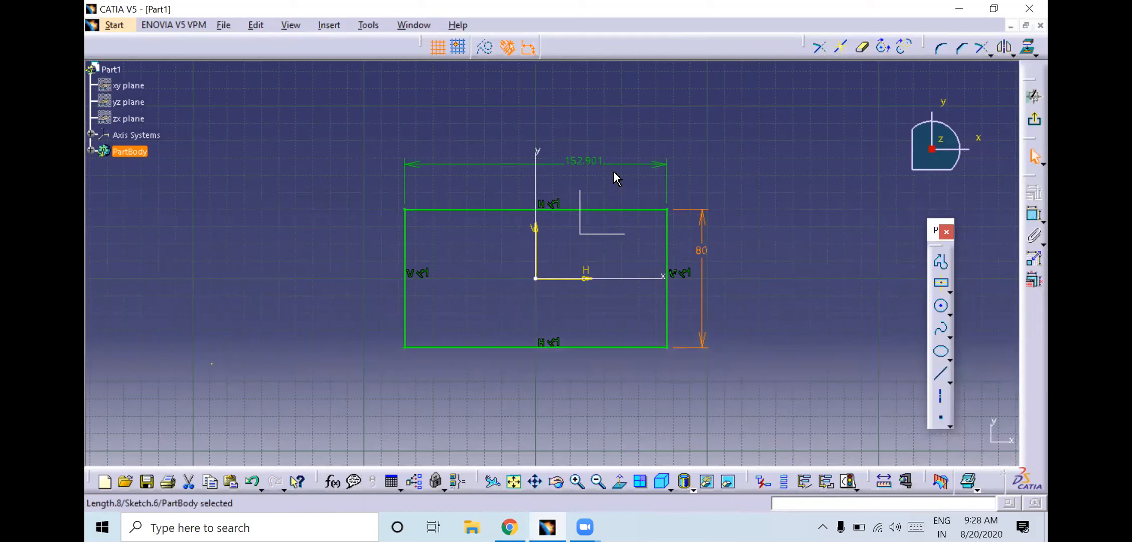
Set the rectangle's width to 100 mm
{"action": "double_click", "coordinate": [597, 164]}
{"action": "type", "text": "1"}
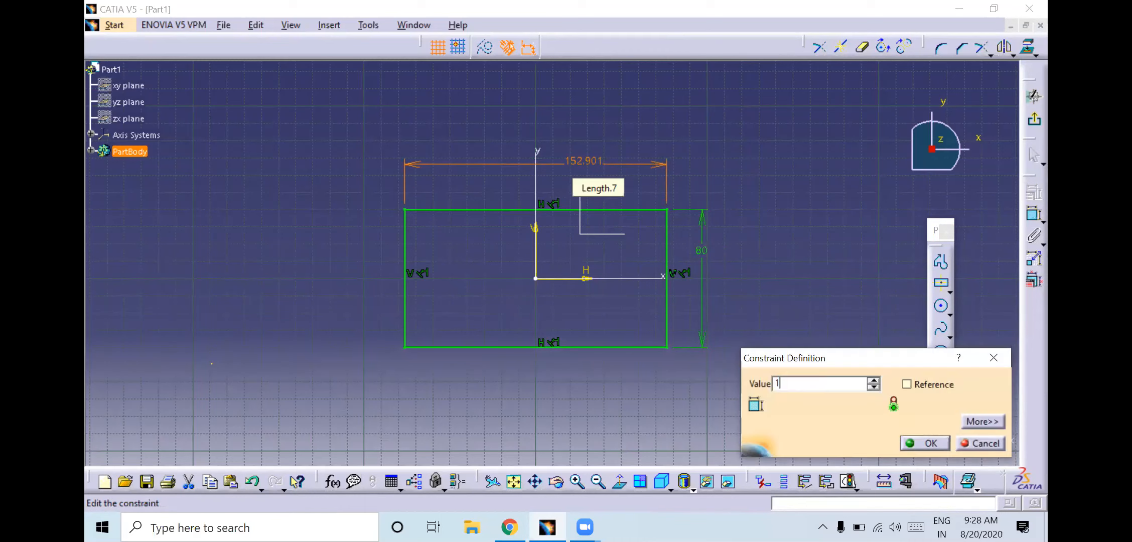
{"action": "type", "text": "00"}
{"action": "key", "text": "Return"}
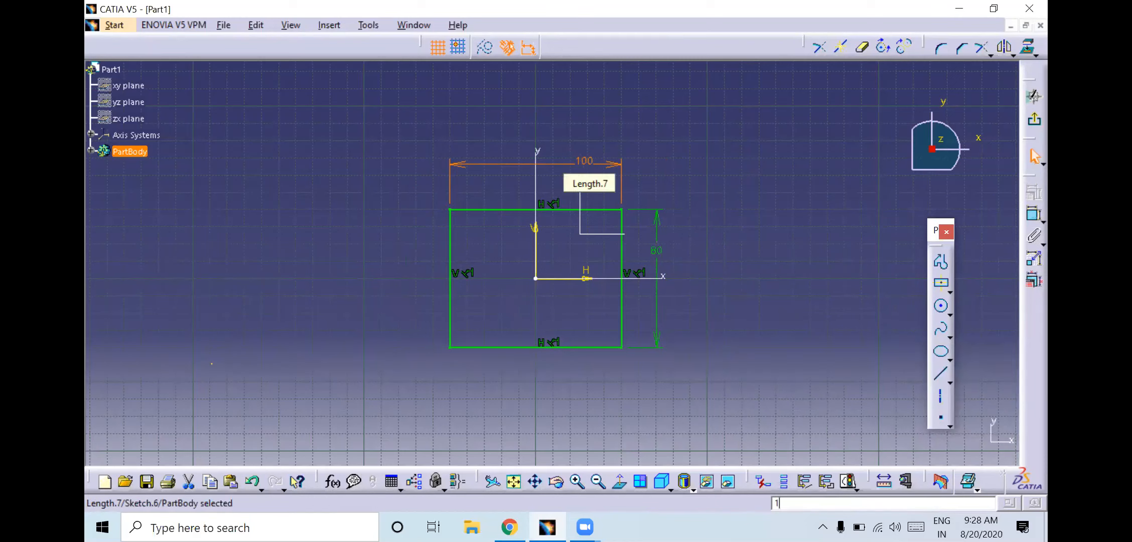
Set the rectangle's width to 150 mm and exit the sketch to the 3D part
{"action": "double_click", "coordinate": [582, 163]}
{"action": "type", "text": "150"}
{"action": "key", "text": "Return"}
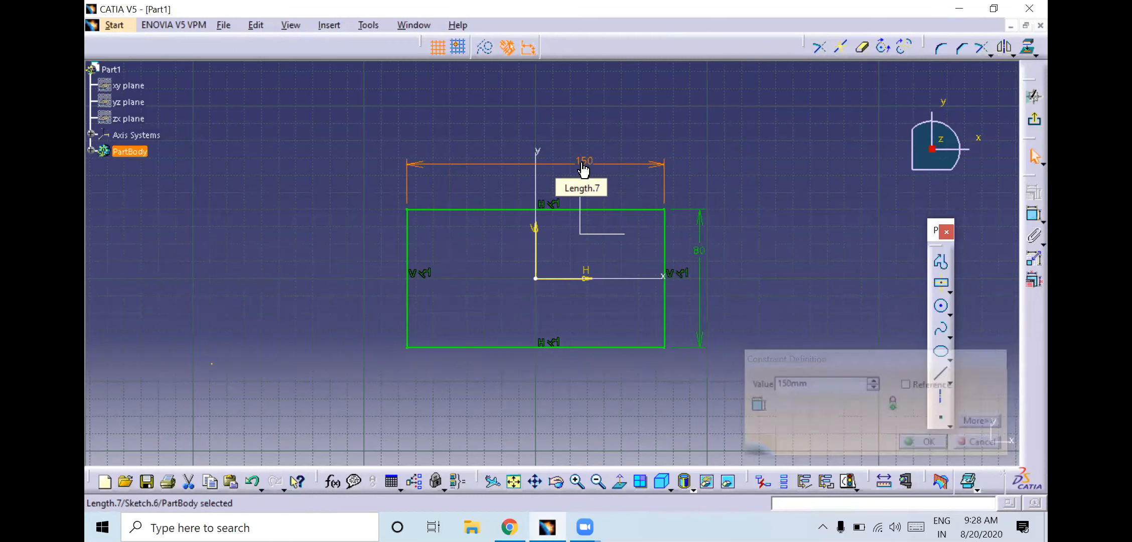
{"action": "left_click", "coordinate": [724, 139]}
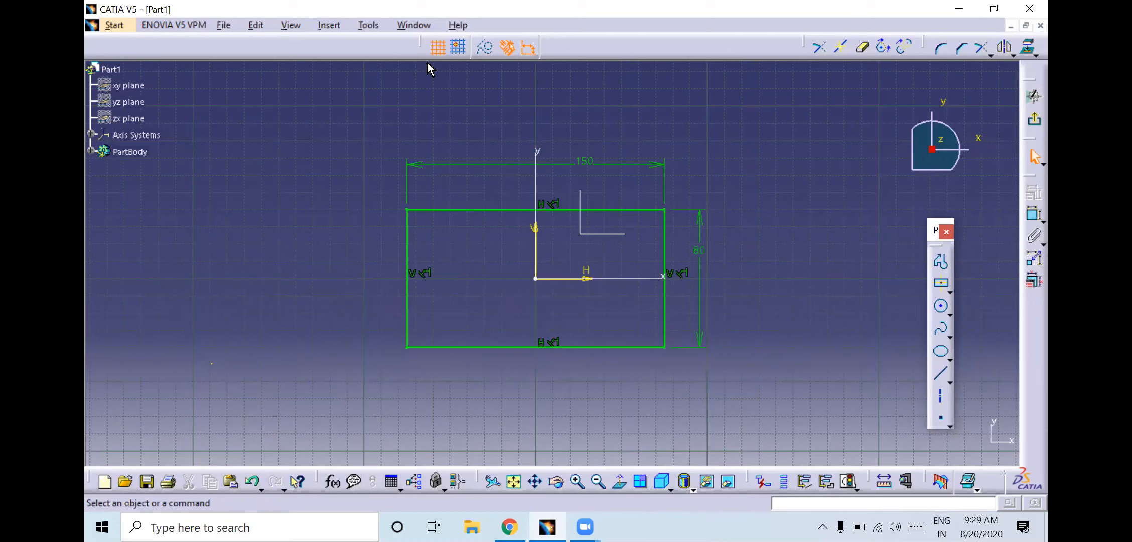
{"action": "left_click", "coordinate": [1029, 118]}
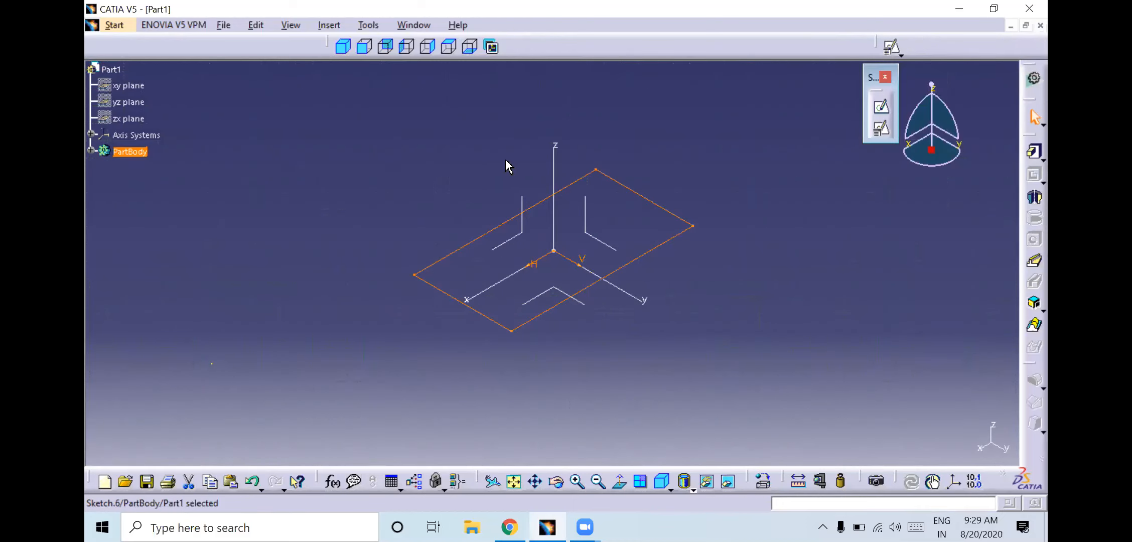
{"action": "left_click", "coordinate": [326, 90]}
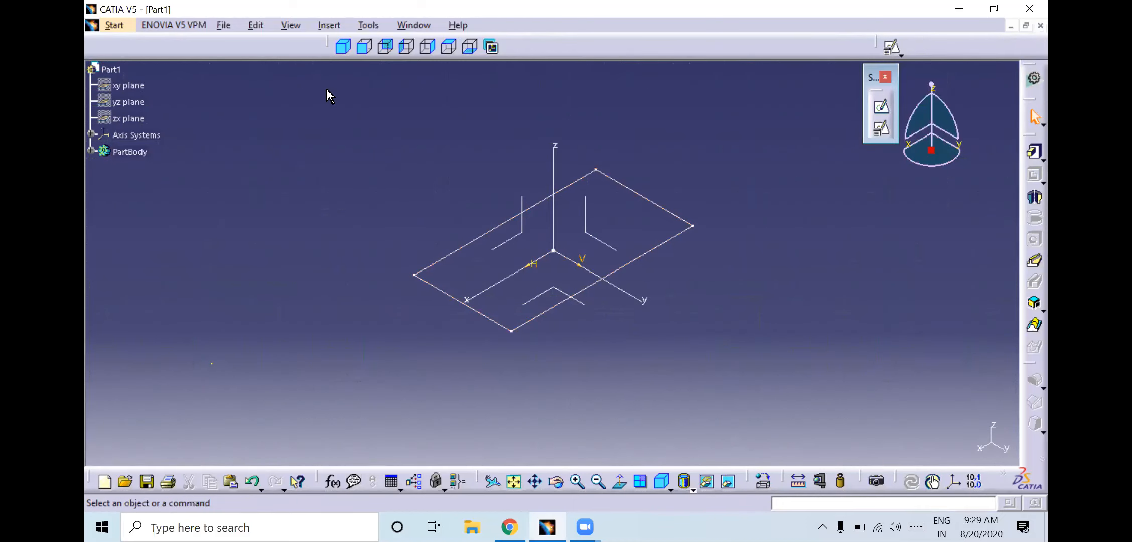
{"action": "left_click", "coordinate": [331, 26]}
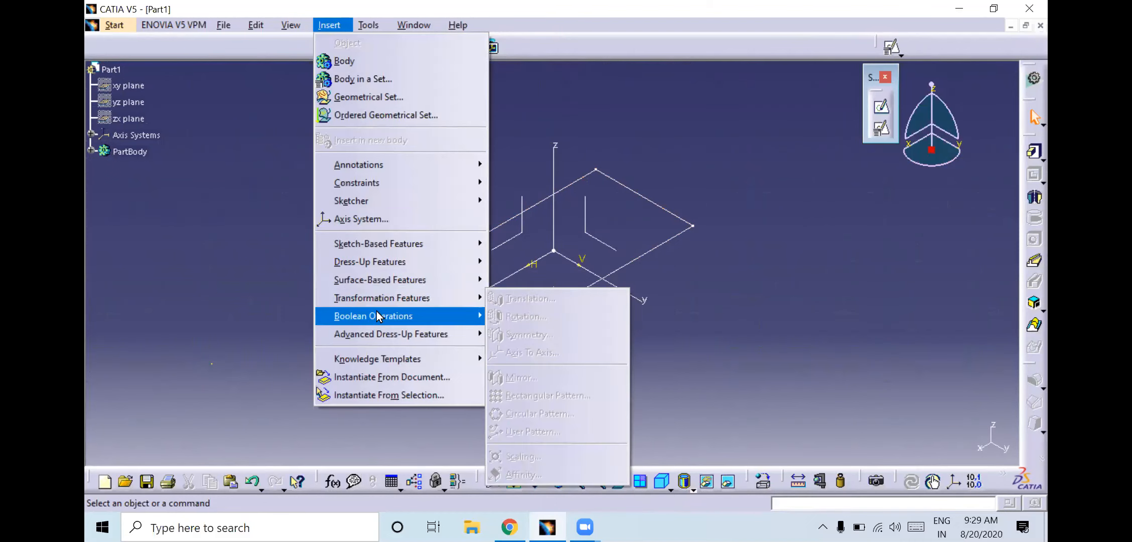
{"action": "left_click", "coordinate": [721, 141]}
{"action": "mouse_move", "coordinate": [718, 141]}
{"action": "middle_mouse_down"}
{"action": "mouse_move", "coordinate": [693, 221]}
{"action": "mouse_move", "coordinate": [721, 208]}
{"action": "middle_mouse_up"}
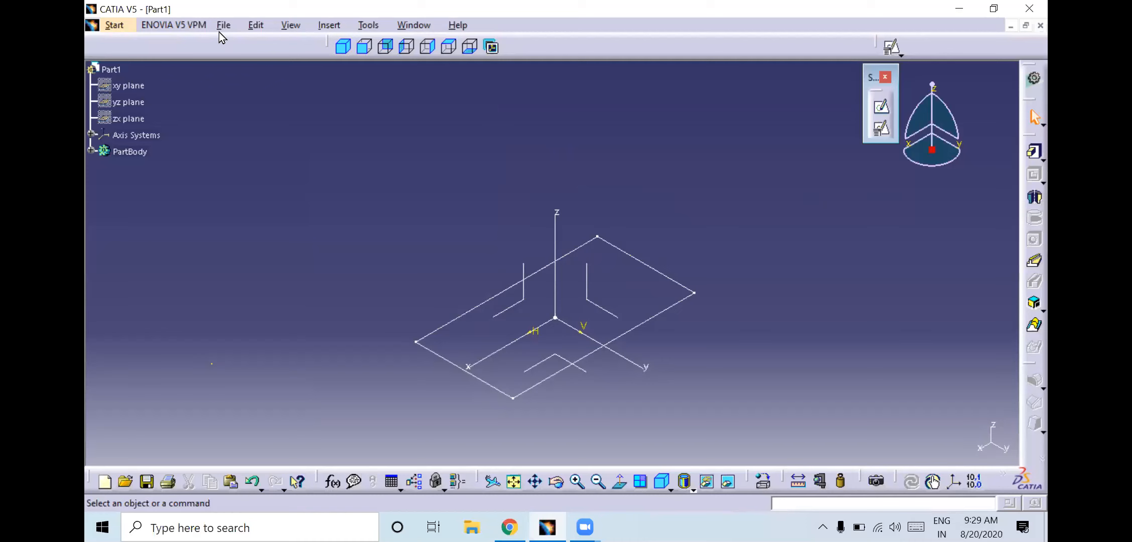
{"action": "left_click", "coordinate": [329, 25]}
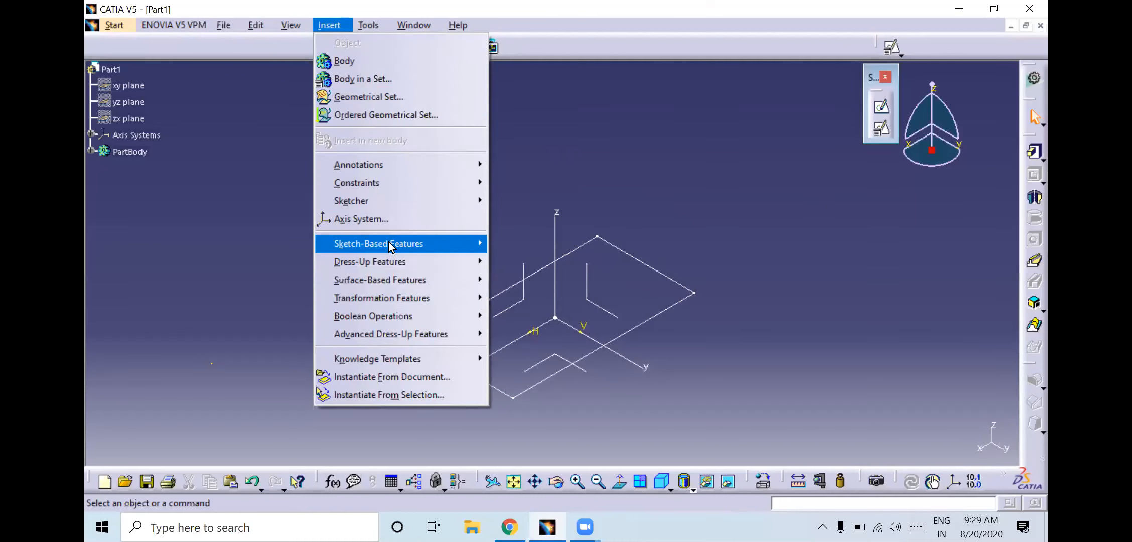
{"action": "mouse_move", "coordinate": [396, 243]}
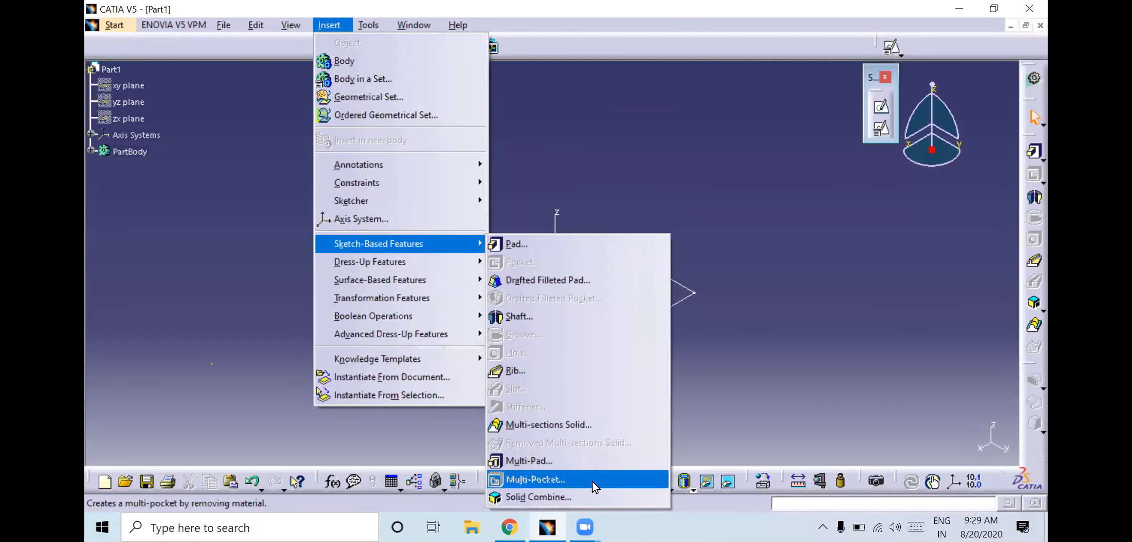
{"action": "left_click", "coordinate": [662, 196]}
Undock the Sketch-Based Features toolbar and float it horizontally beside the specification tree
{"action": "left_click", "coordinate": [1040, 155]}
{"action": "left_click", "coordinate": [1038, 152]}
{"action": "left_click_drag", "start_coordinate": [1029, 134], "coordinate": [932, 187]}
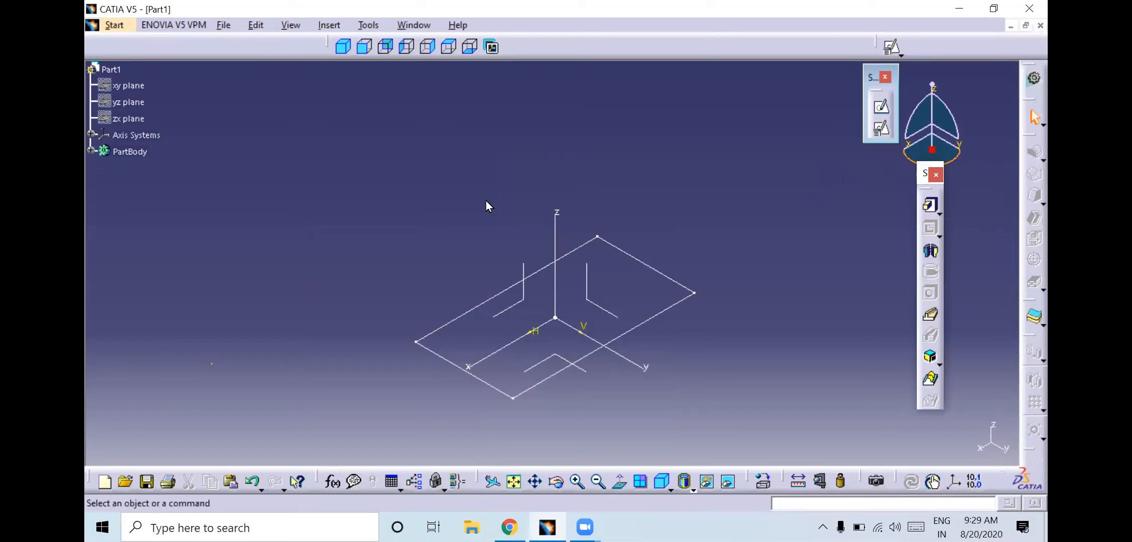
{"action": "left_click_drag", "start_coordinate": [293, 189], "coordinate": [295, 191]}
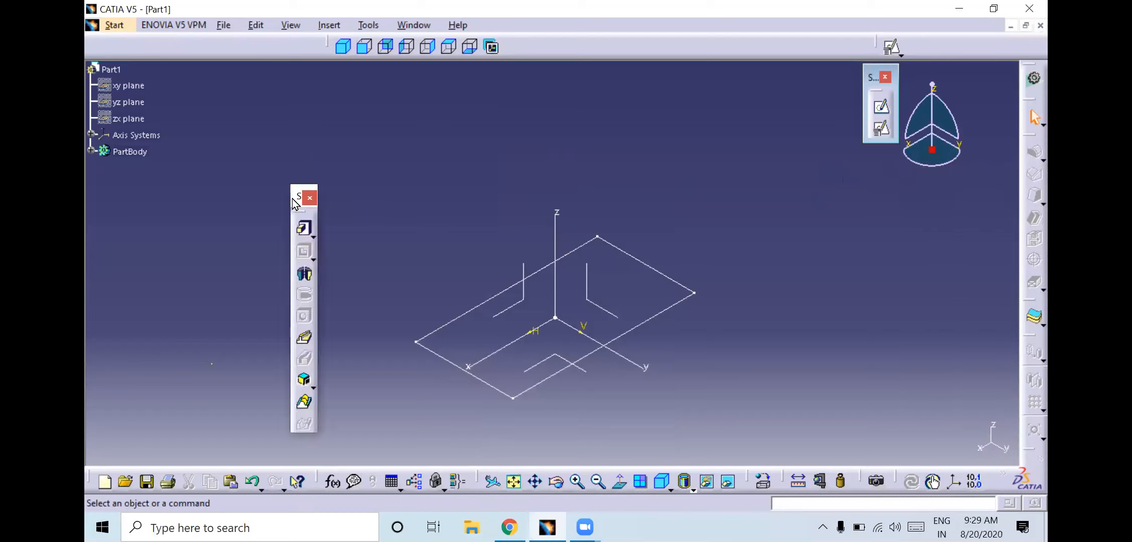
{"action": "mouse_move", "coordinate": [228, 104]}
{"action": "left_mouse_down"}
{"action": "mouse_move", "coordinate": [226, 115]}
{"action": "mouse_move", "coordinate": [260, 107]}
{"action": "mouse_move", "coordinate": [205, 85]}
{"action": "left_mouse_up"}
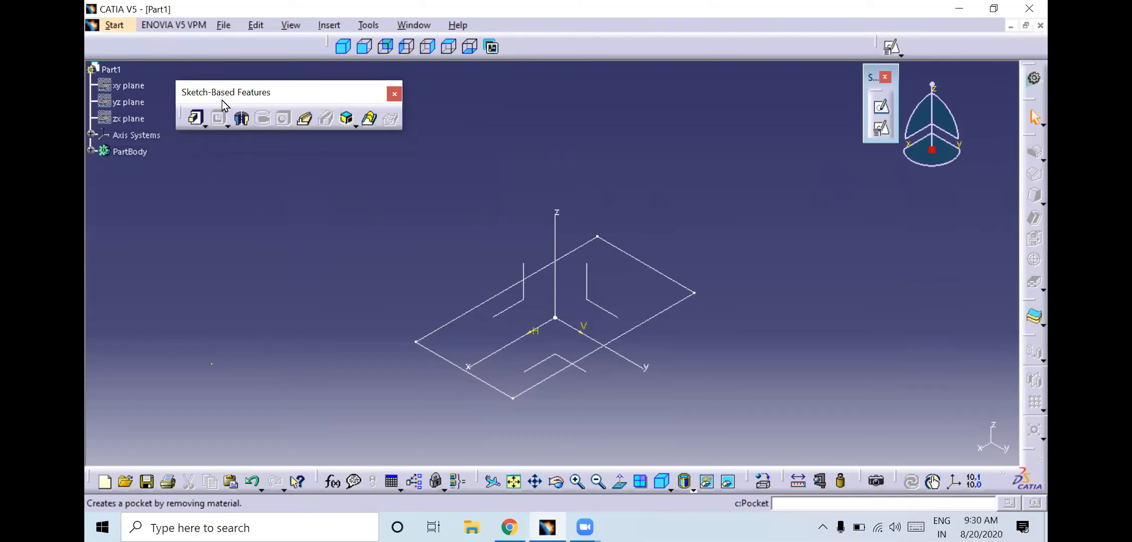
{"action": "left_click", "coordinate": [206, 125]}
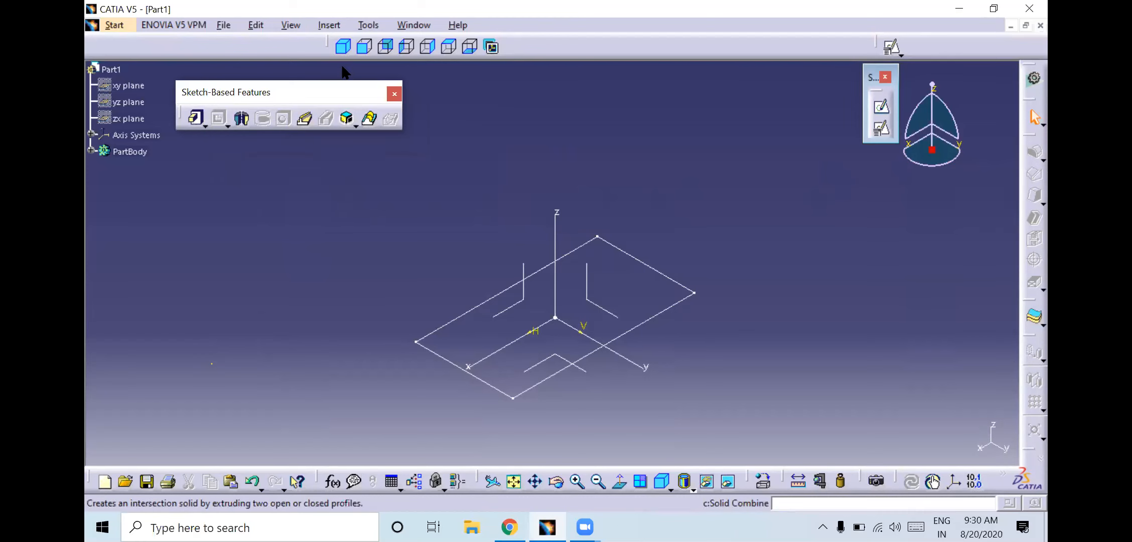
{"action": "left_click", "coordinate": [328, 25]}
{"action": "mouse_move", "coordinate": [376, 244]}
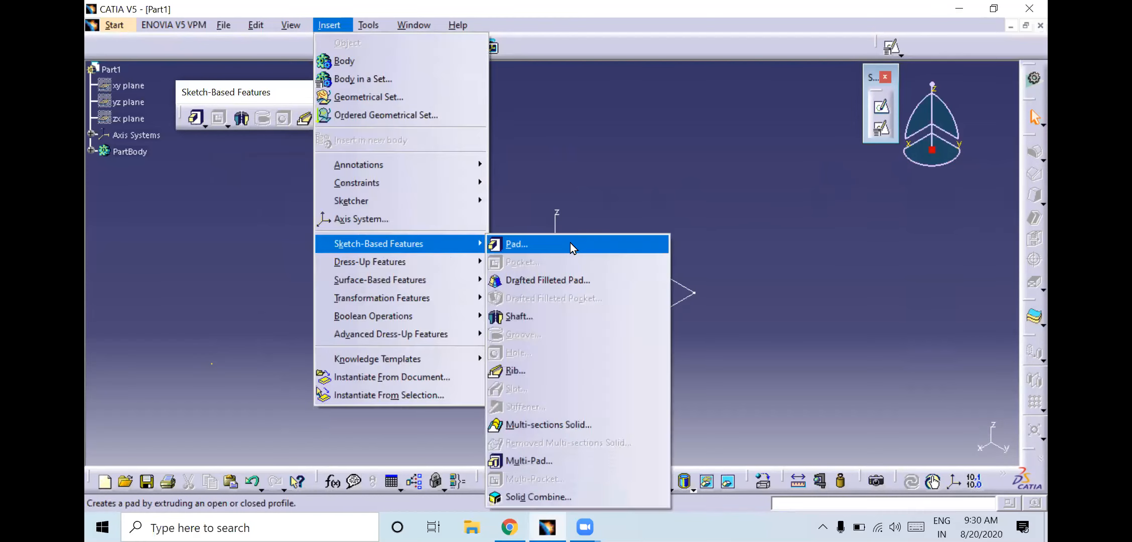
{"action": "left_click", "coordinate": [589, 150]}
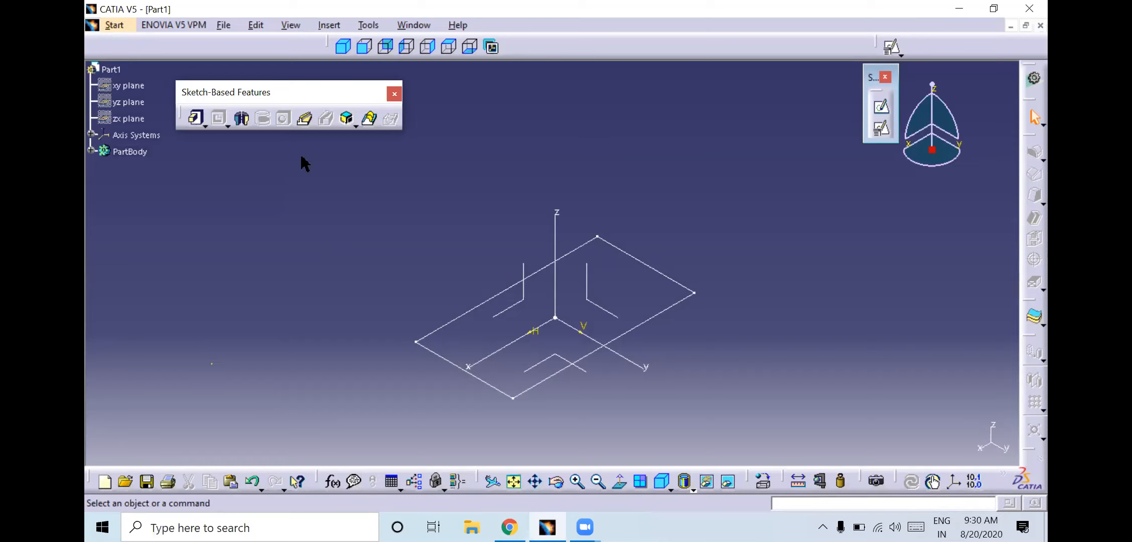
Start a Pad with the rectangle sketch as its profile and close the floating sketch toolbar
{"action": "left_click", "coordinate": [195, 119]}
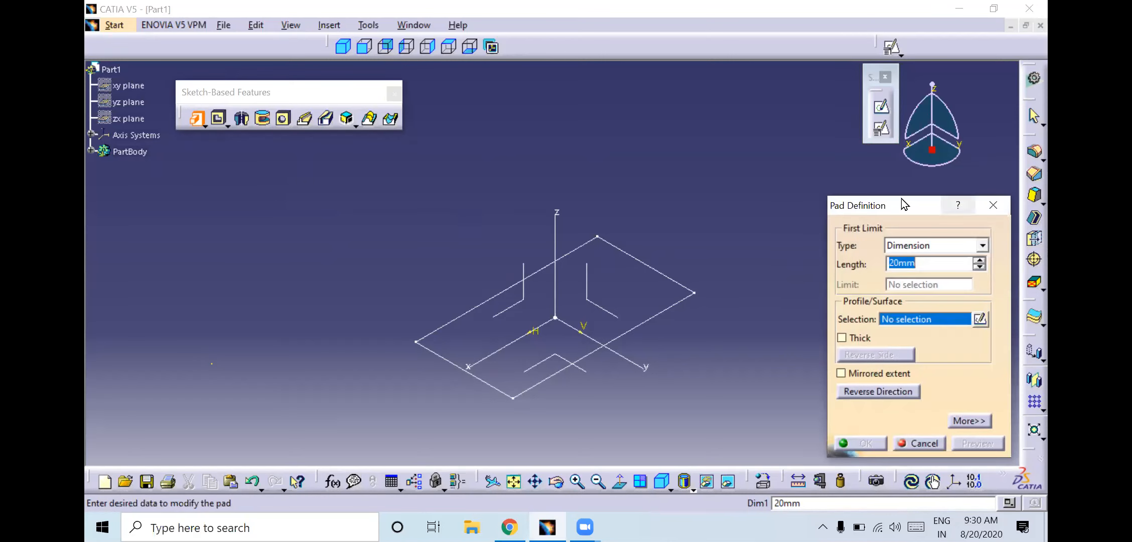
{"action": "left_click_drag", "start_coordinate": [904, 204], "coordinate": [903, 186]}
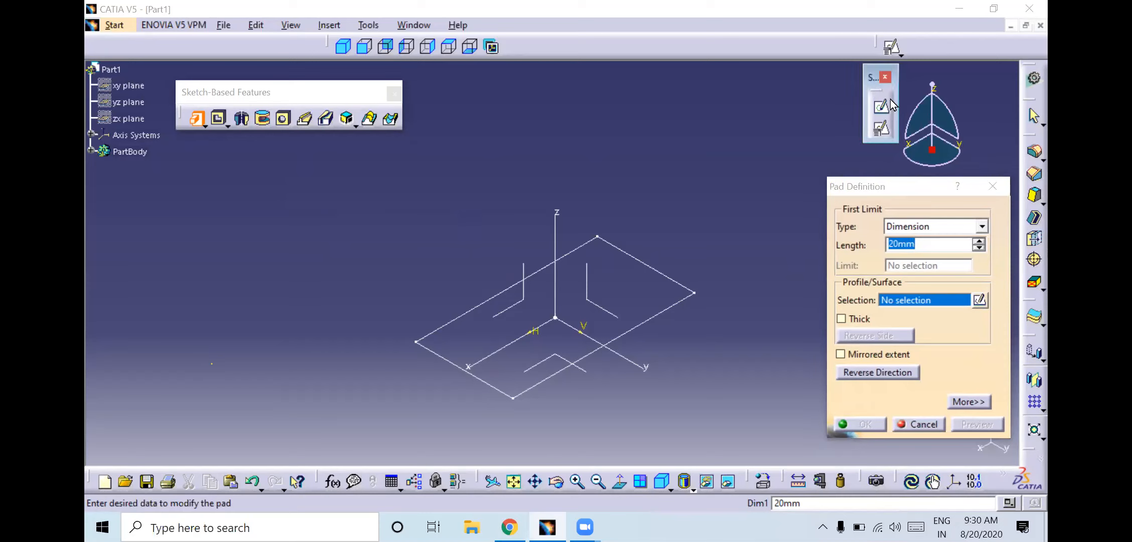
{"action": "left_click", "coordinate": [885, 77]}
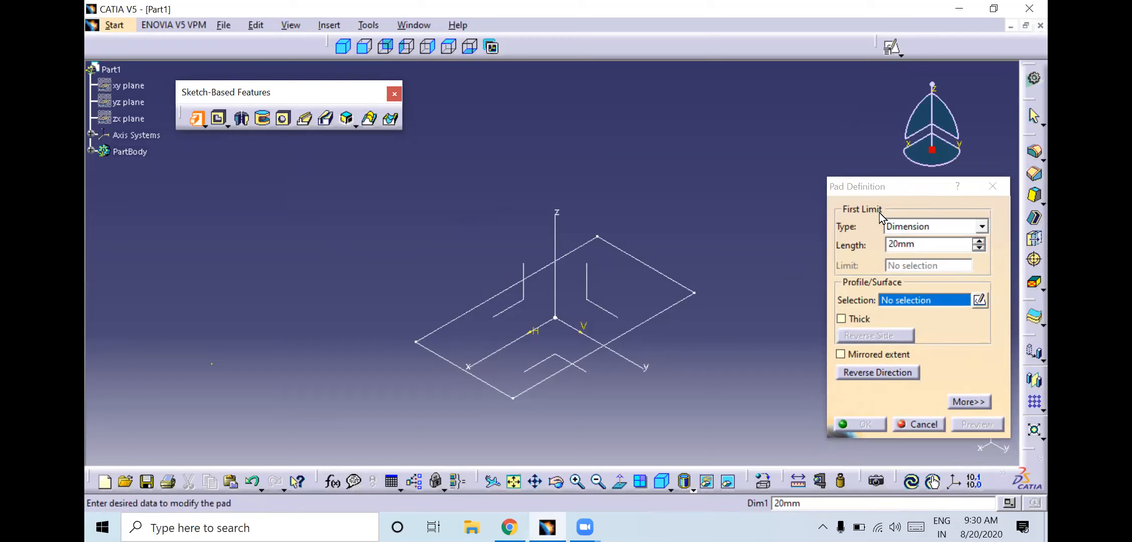
{"action": "mouse_move", "coordinate": [607, 297]}
{"action": "middle_mouse_down"}
{"action": "mouse_move", "coordinate": [600, 281]}
{"action": "mouse_move", "coordinate": [612, 294]}
{"action": "mouse_move", "coordinate": [525, 270]}
{"action": "middle_mouse_up"}
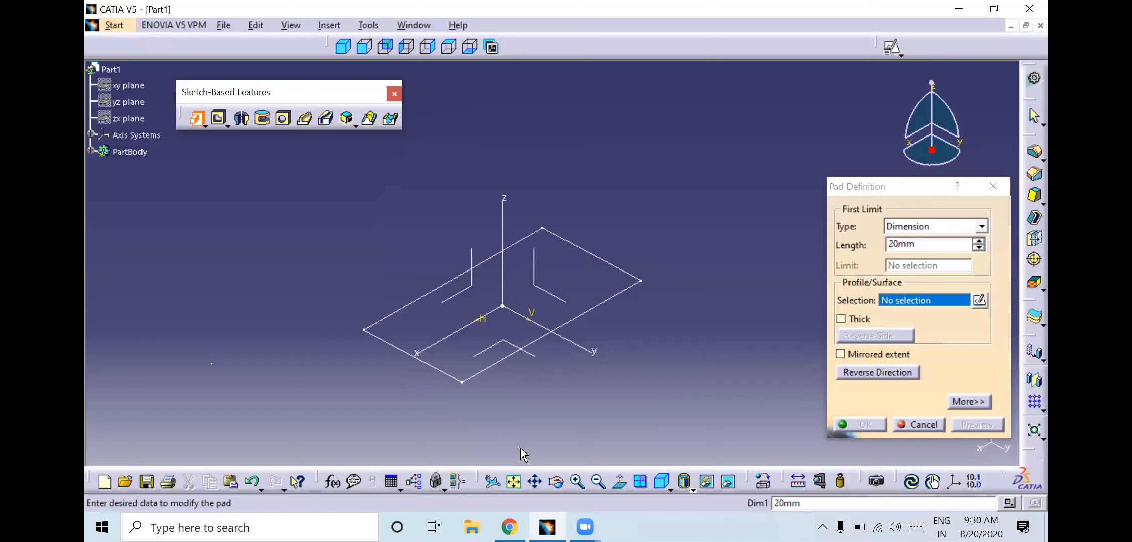
{"action": "left_click", "coordinate": [935, 245]}
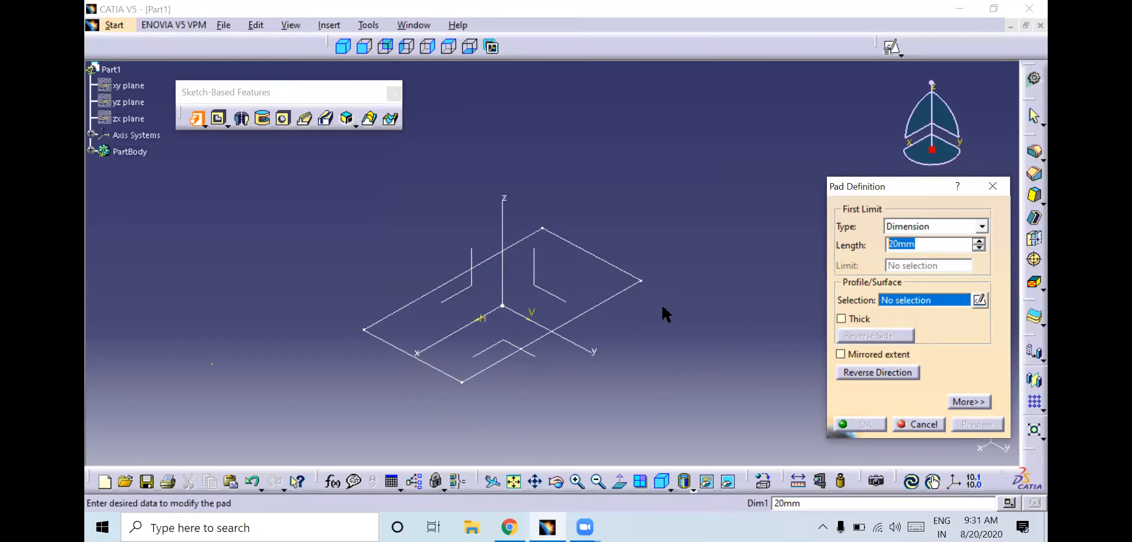
{"action": "left_click", "coordinate": [616, 296]}
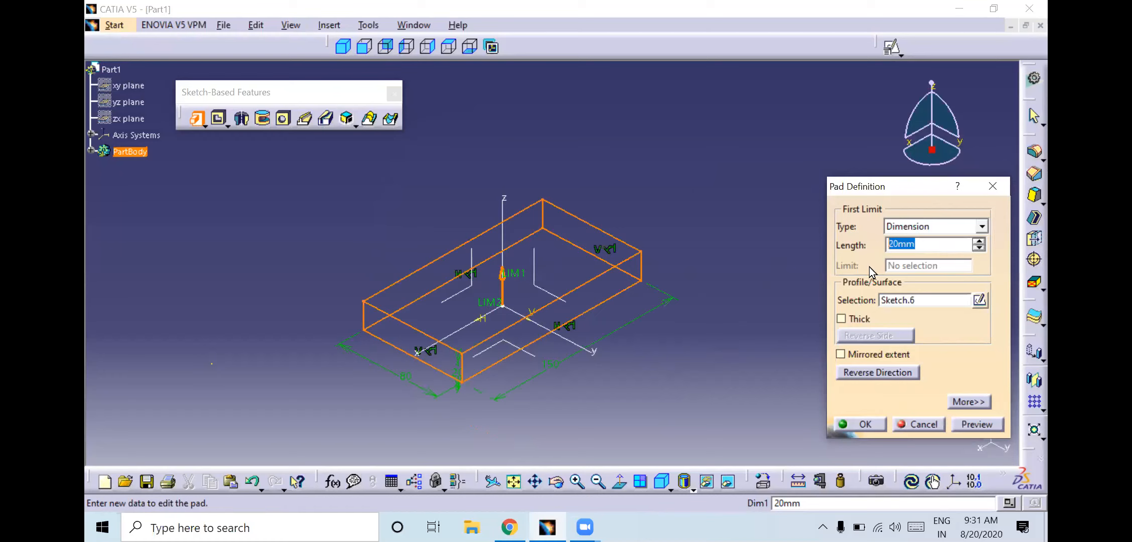
Set the pad's first limit length to 50 mm and preview the solid
{"action": "left_click_drag", "start_coordinate": [516, 284], "coordinate": [492, 224]}
{"action": "left_click", "coordinate": [946, 245]}
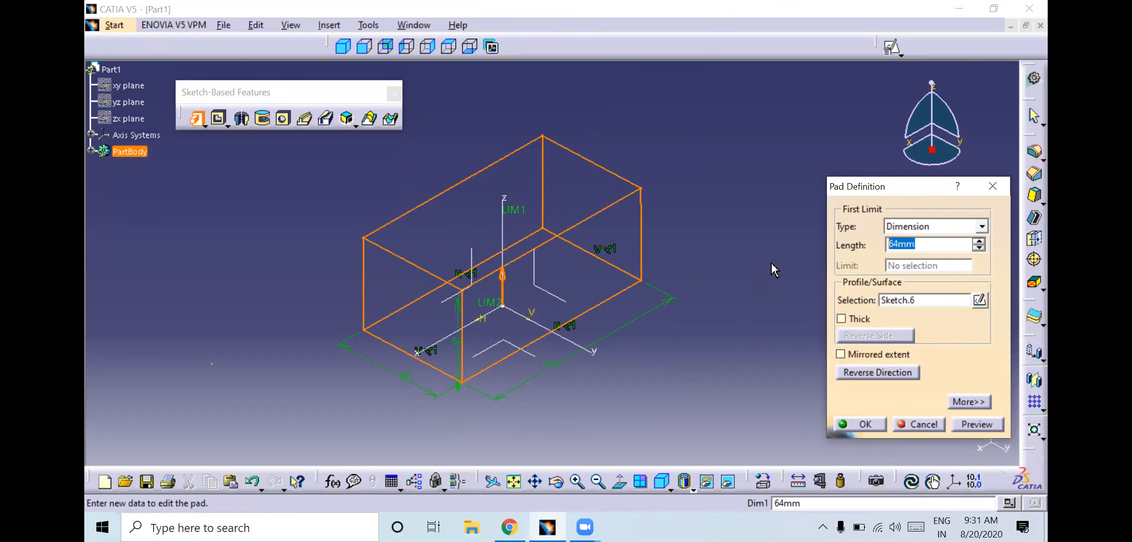
{"action": "type", "text": "50"}
{"action": "key", "text": "Return"}
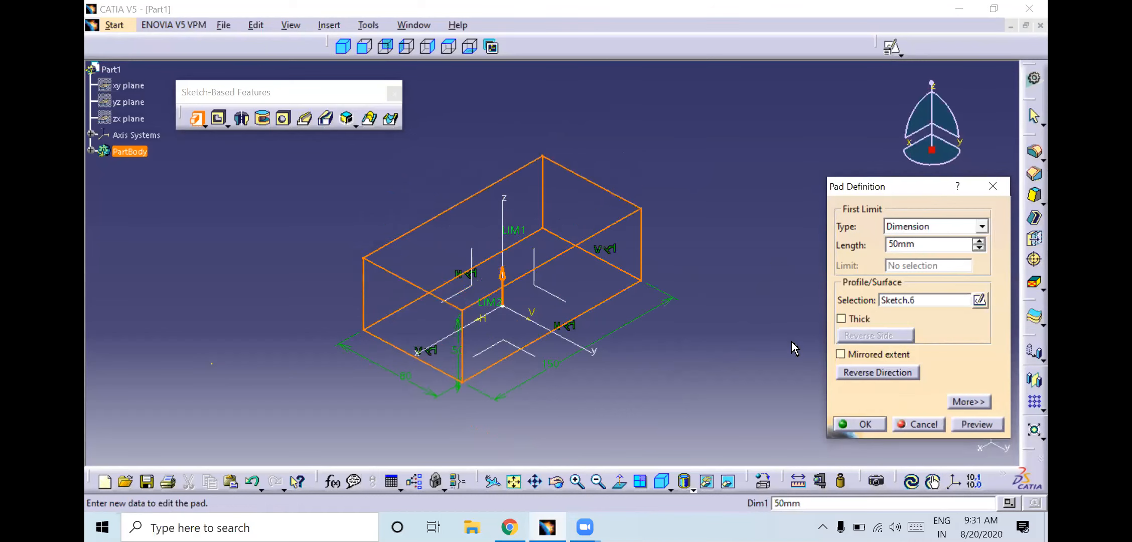
{"action": "left_click", "coordinate": [987, 424]}
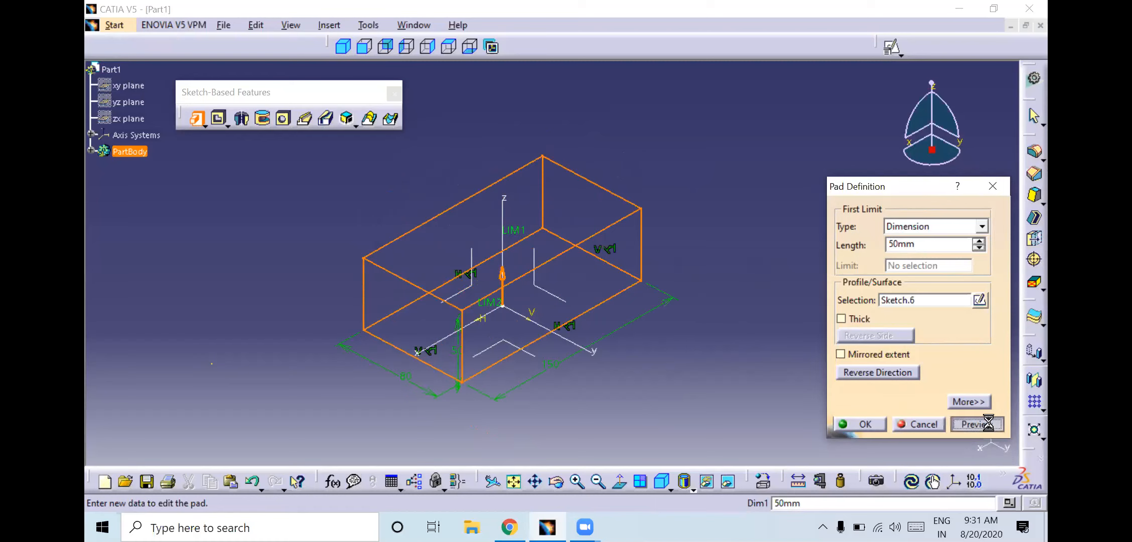
Preview the pad extruded in the reverse direction and flip it back to the upward direction
{"action": "middle_click_drag", "start_coordinate": [562, 335], "coordinate": [561, 301]}
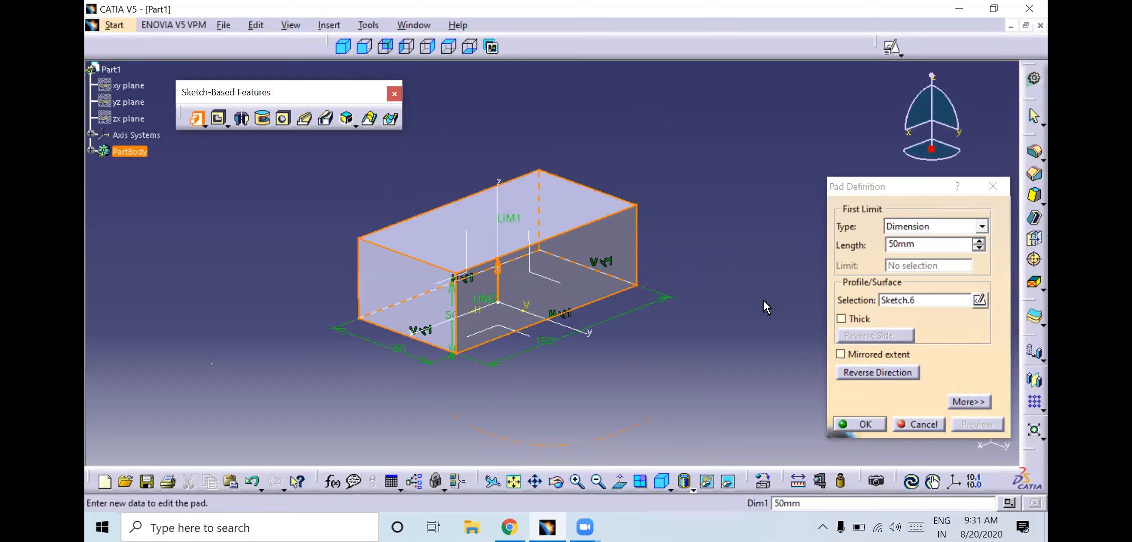
{"action": "left_click", "coordinate": [858, 374]}
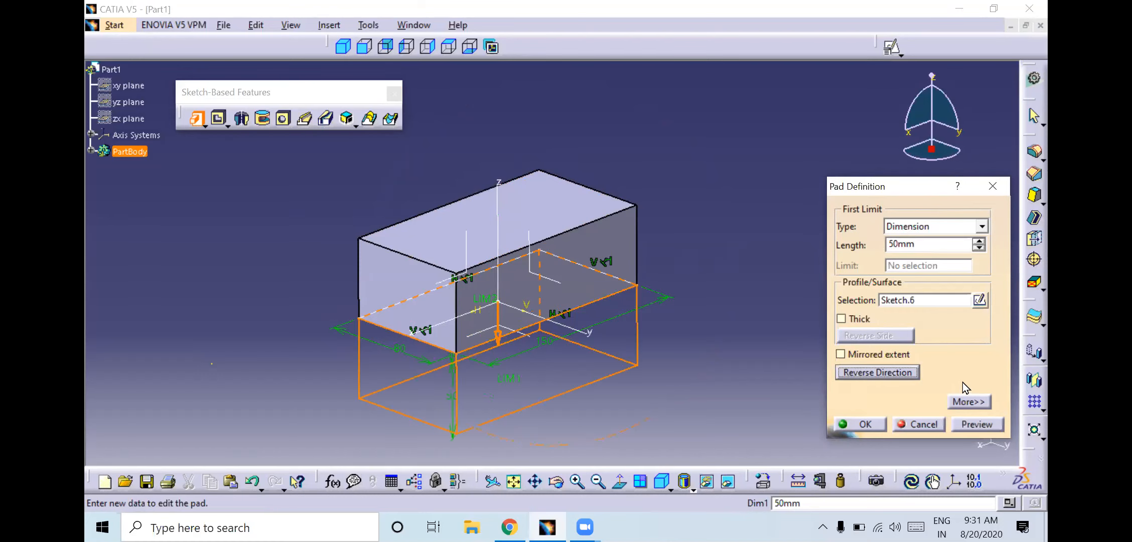
{"action": "left_click", "coordinate": [968, 425]}
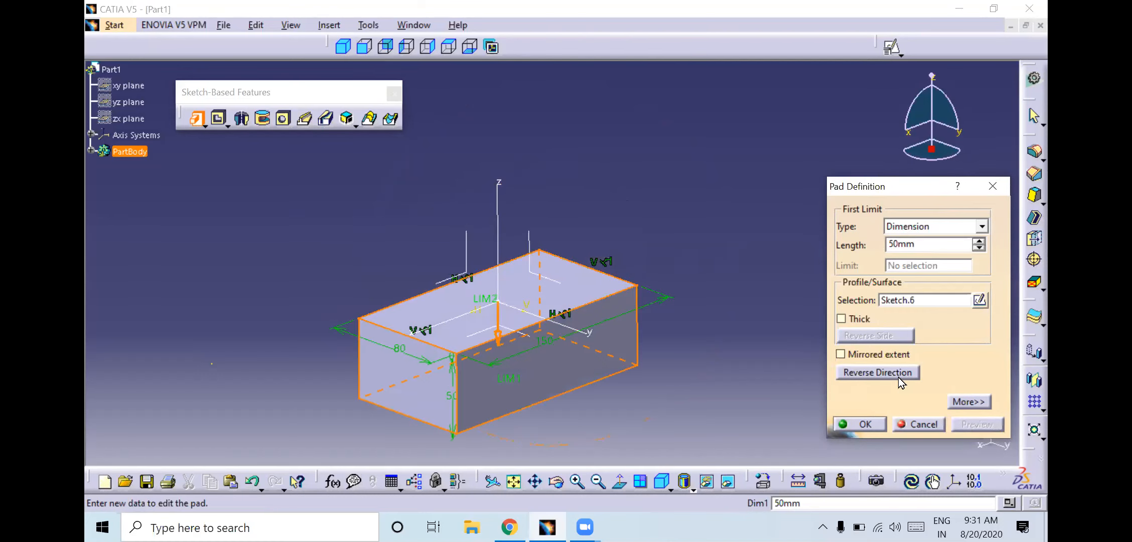
{"action": "left_click", "coordinate": [896, 378]}
{"action": "left_click", "coordinate": [962, 424]}
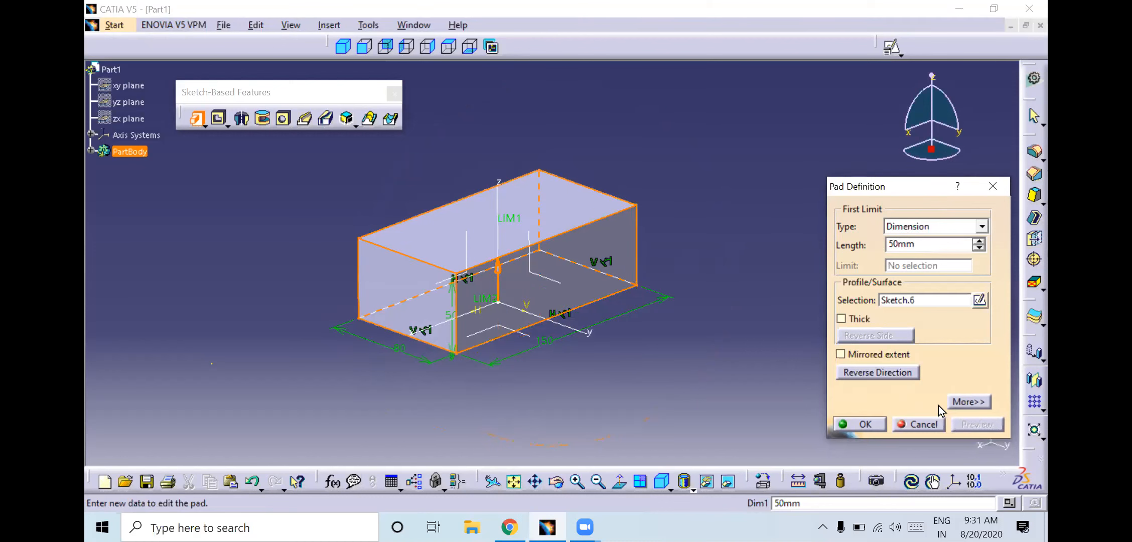
Preview the pad with Mirrored extent enabled and switch the option off again
{"action": "left_click", "coordinate": [862, 357]}
{"action": "left_click", "coordinate": [974, 424]}
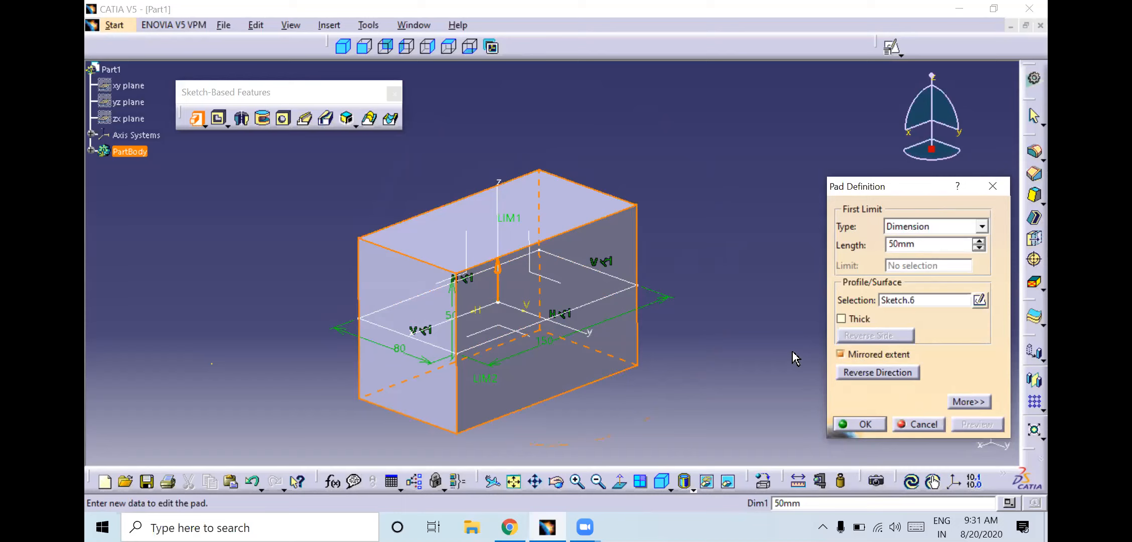
{"action": "left_click", "coordinate": [841, 355]}
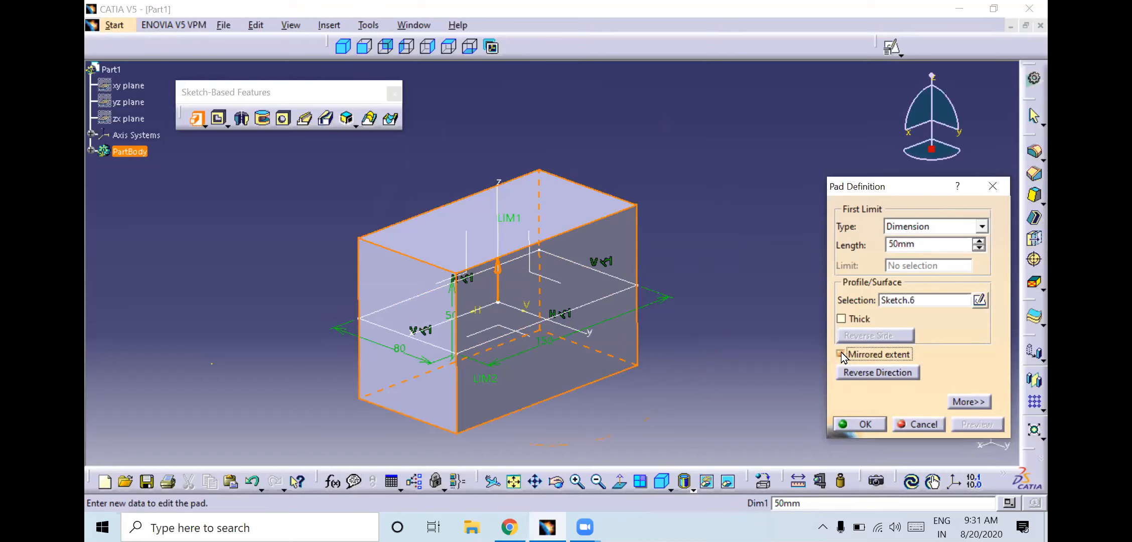
Turn the pad into a thin pad with Thickness1 and Thickness2 both at 5 mm and preview it
{"action": "left_click", "coordinate": [848, 318]}
{"action": "middle_click_drag", "start_coordinate": [554, 191], "coordinate": [552, 248]}
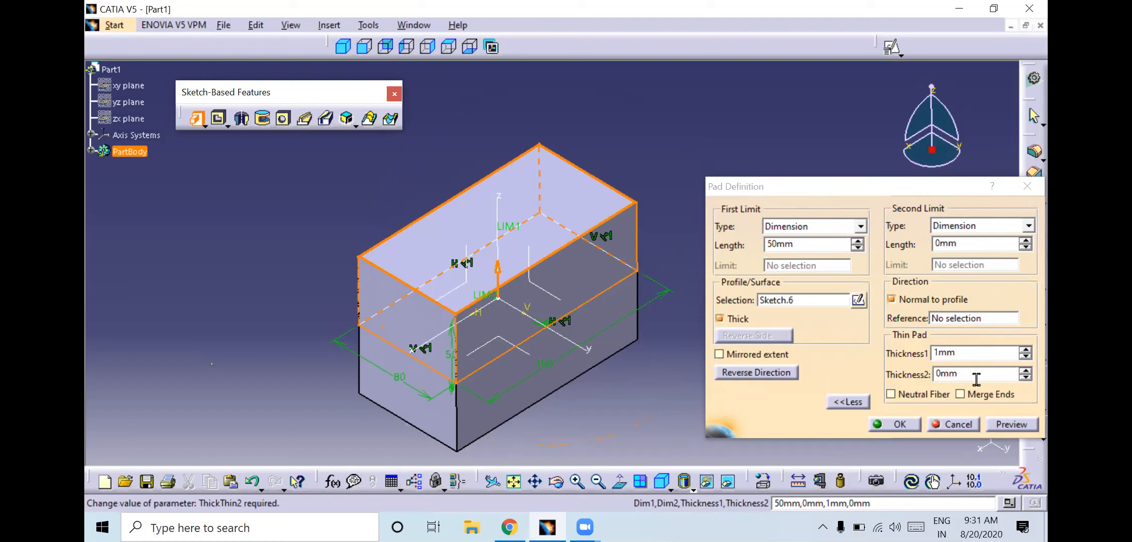
{"action": "left_click", "coordinate": [977, 355]}
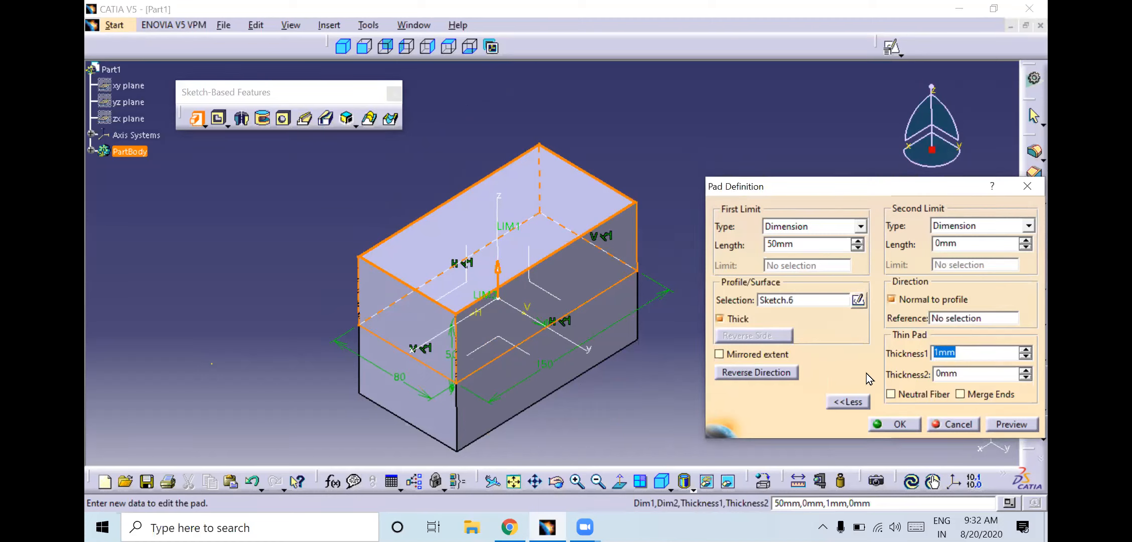
{"action": "type", "text": "5"}
{"action": "key", "text": "Tab"}
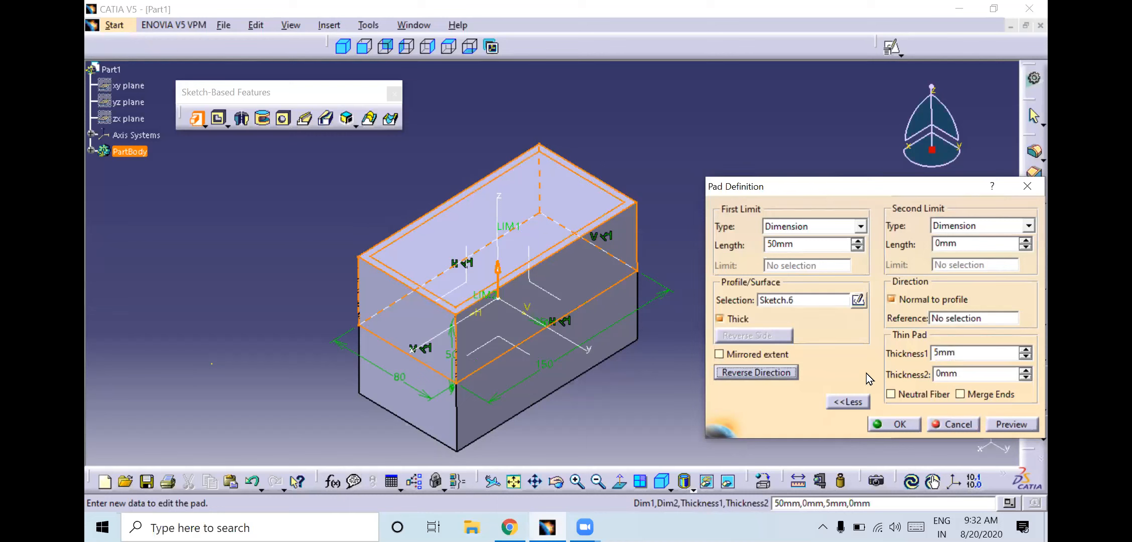
{"action": "left_click", "coordinate": [975, 374]}
{"action": "type", "text": "5"}
{"action": "key", "text": "Tab"}
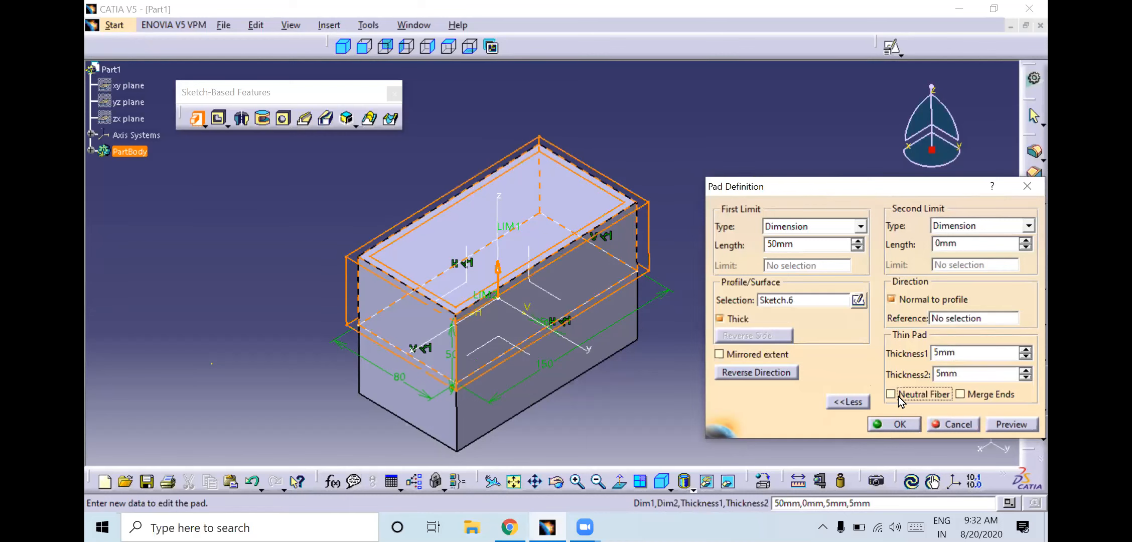
{"action": "left_click", "coordinate": [1010, 425]}
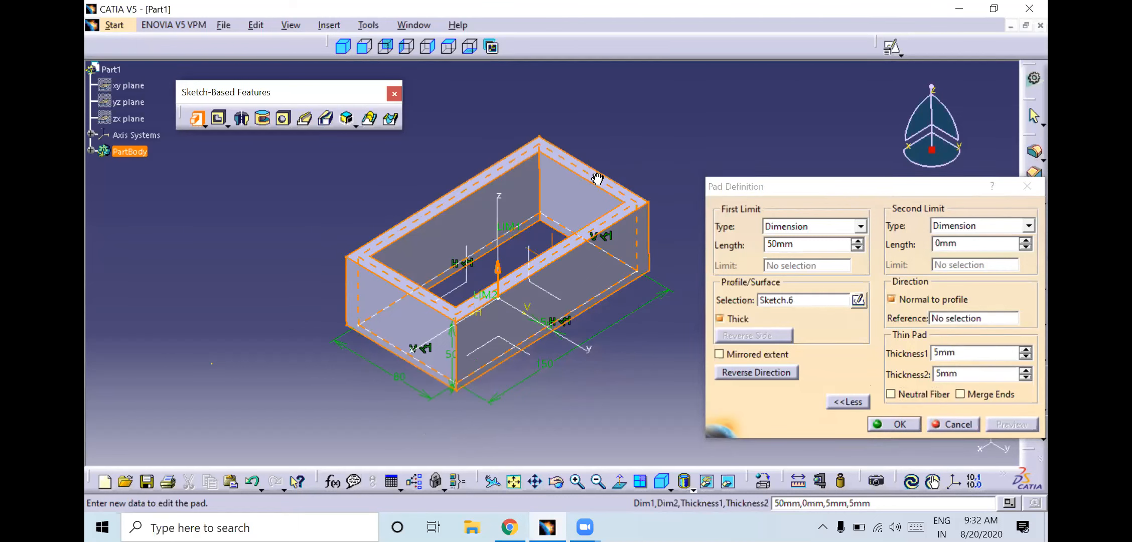
{"action": "middle_click_drag", "start_coordinate": [598, 250], "coordinate": [588, 166]}
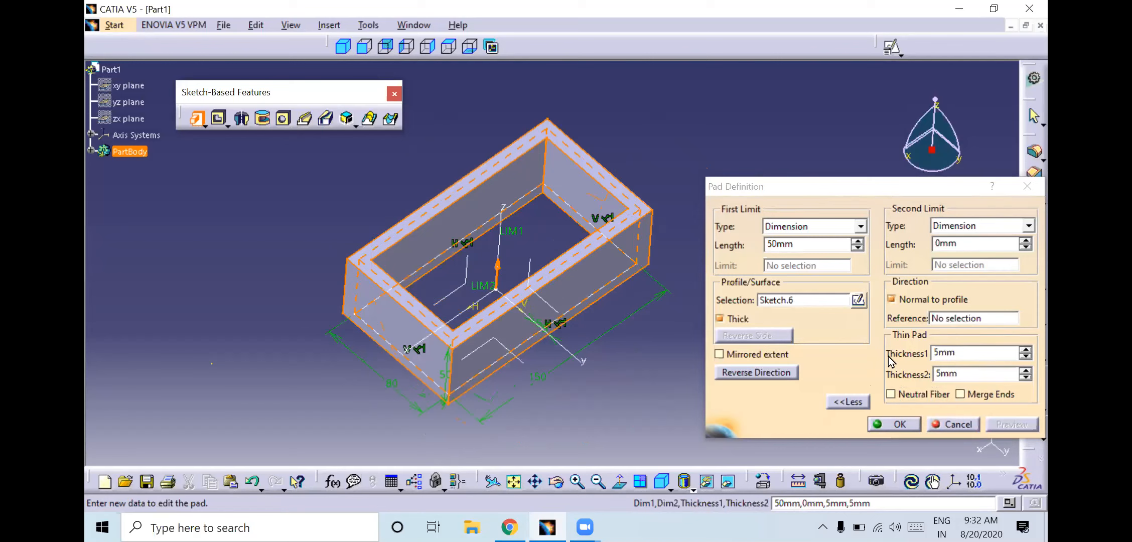
Enable Neutral Fiber for the thin pad, set its thickness to 2 mm and preview the walls up close
{"action": "left_click", "coordinate": [899, 395]}
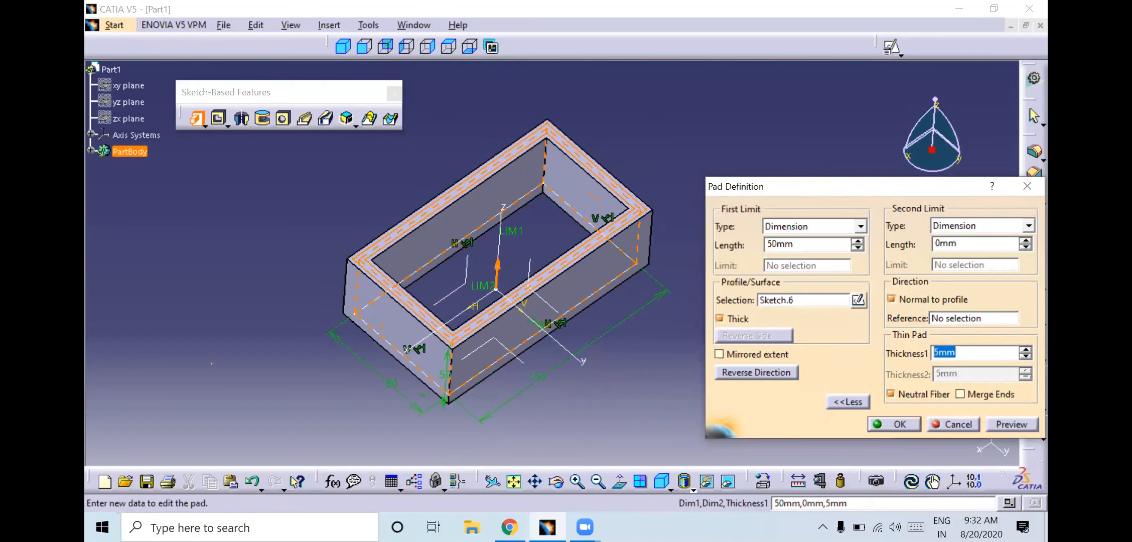
{"action": "type", "text": "2"}
{"action": "left_click", "coordinate": [997, 424]}
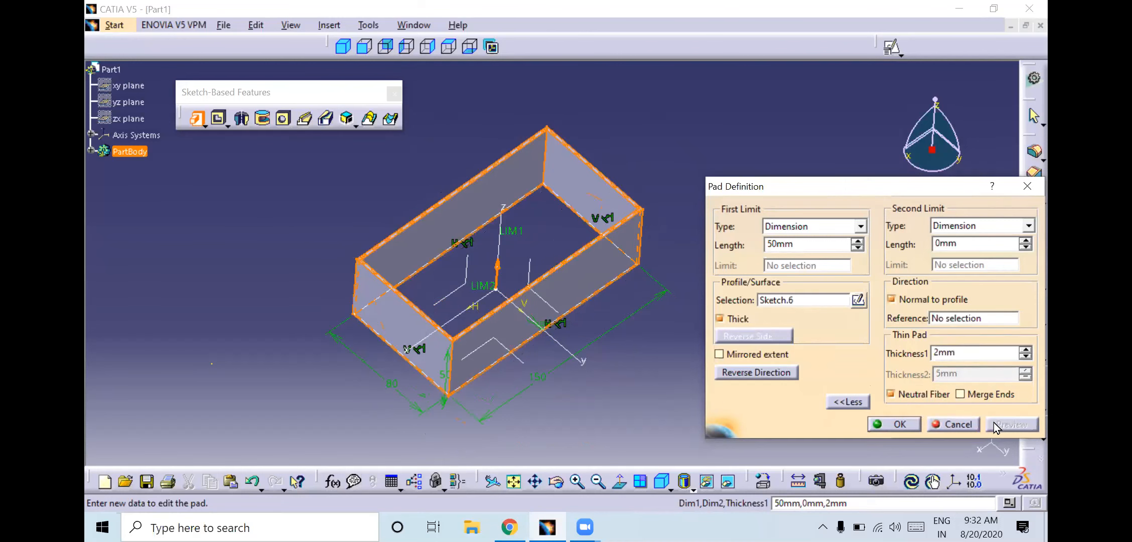
{"action": "middle_click_drag", "start_coordinate": [558, 296], "coordinate": [551, 121], "text": "ctrl"}
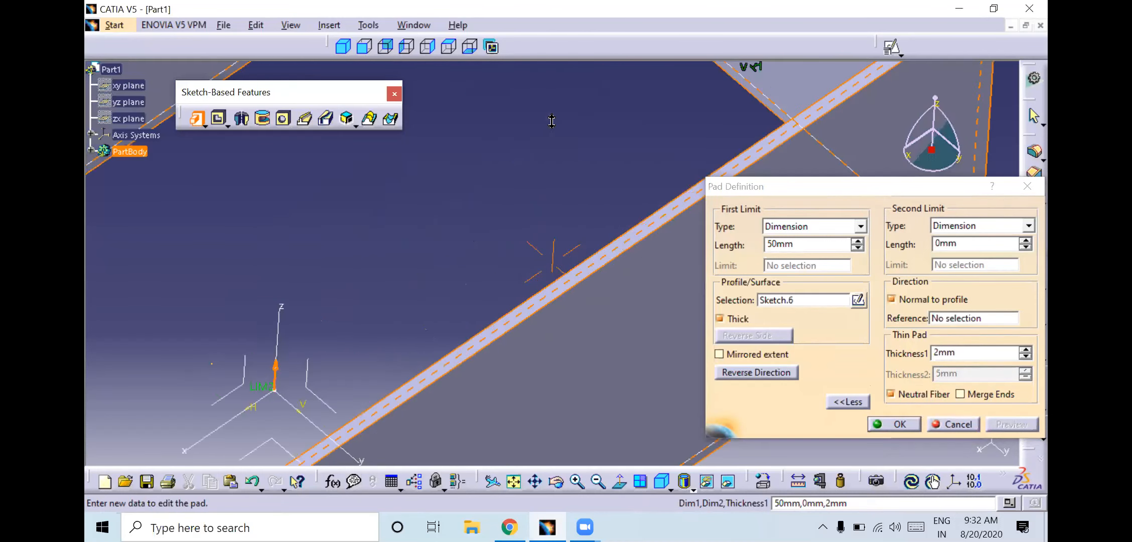
{"action": "middle_click_drag", "start_coordinate": [576, 254], "coordinate": [577, 268], "text": "ctrl"}
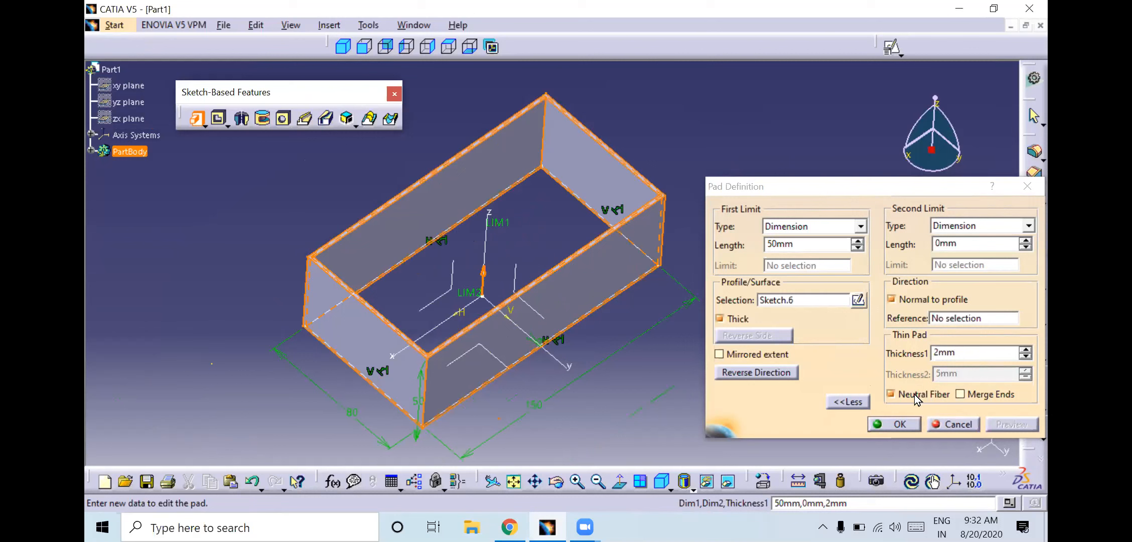
Switch off Neutral Fiber, preview the thin pad with thicknesses of 2 mm and 5 mm, and discard the pad
{"action": "left_click", "coordinate": [915, 394]}
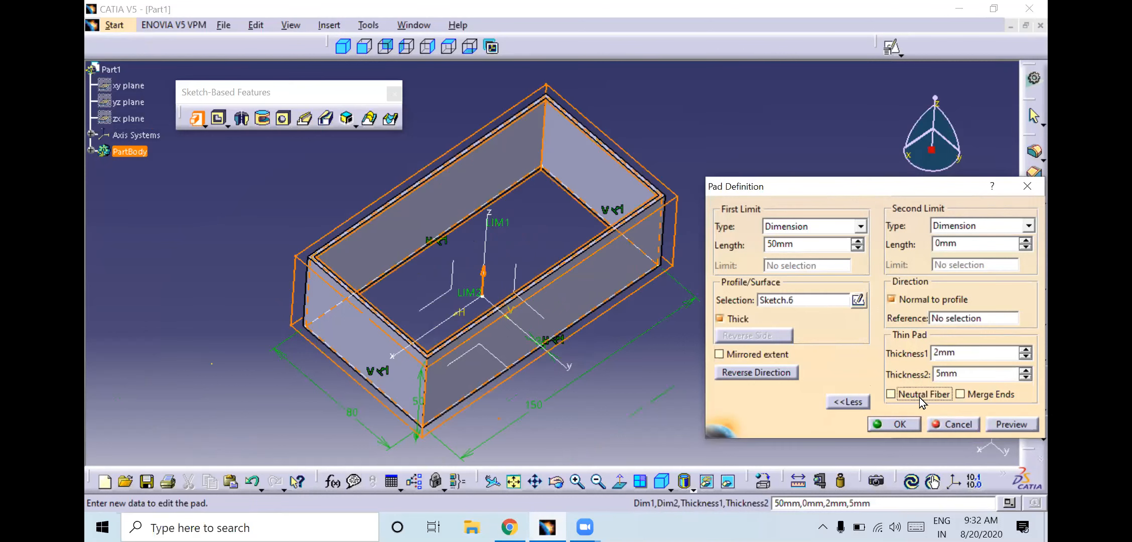
{"action": "left_click", "coordinate": [1014, 423]}
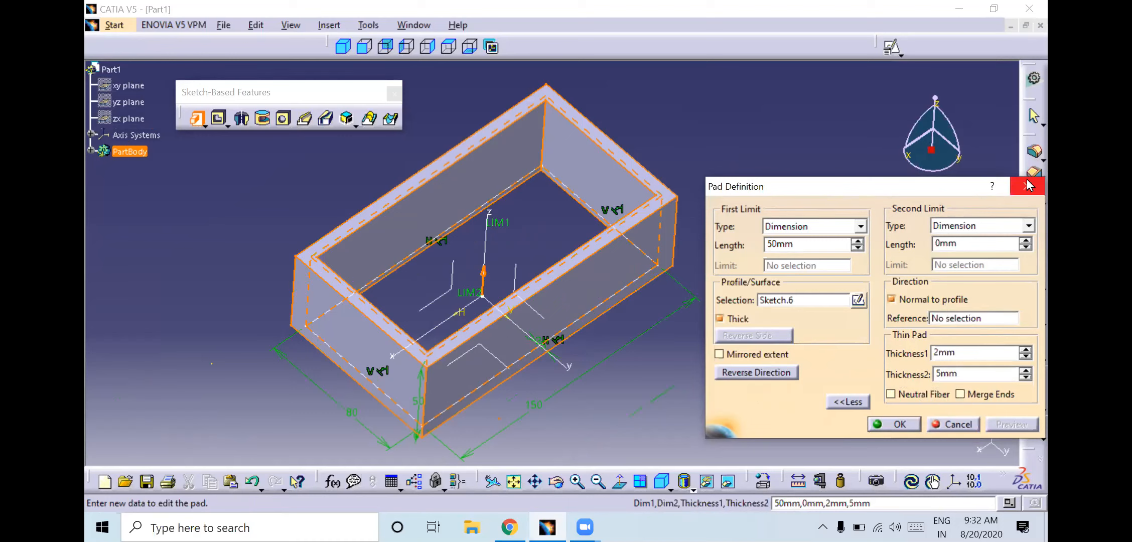
{"action": "left_click", "coordinate": [1017, 190]}
Start a positioned sketch on the zx plane with the axes swapped and the H direction reversed
{"action": "middle_click_drag", "start_coordinate": [651, 347], "coordinate": [656, 305]}
{"action": "middle_click_drag", "start_coordinate": [546, 344], "coordinate": [531, 321]}
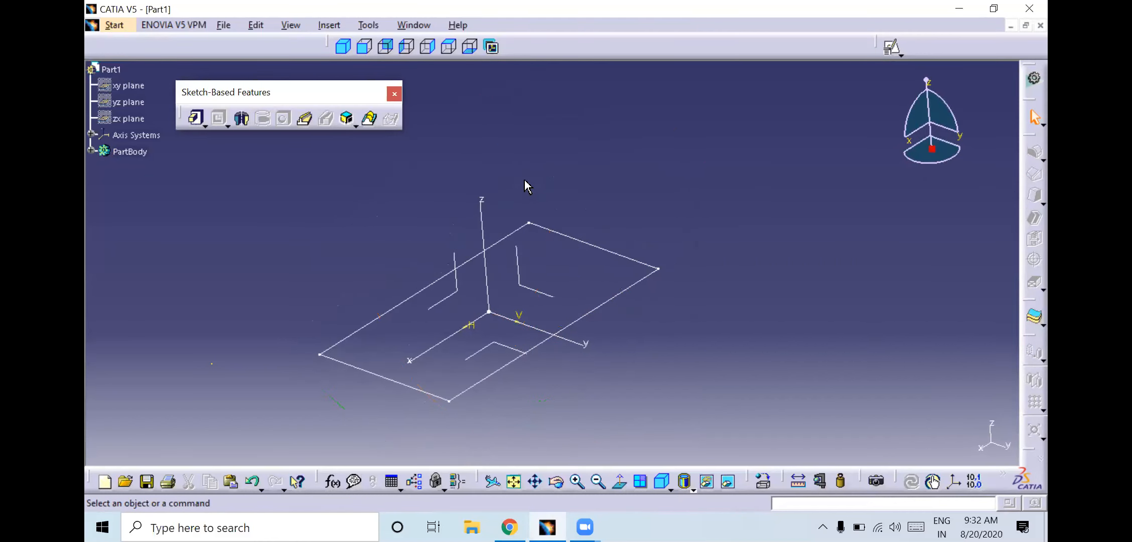
{"action": "mouse_move", "coordinate": [486, 288]}
{"action": "middle_mouse_down"}
{"action": "mouse_move", "coordinate": [505, 252]}
{"action": "mouse_move", "coordinate": [431, 306]}
{"action": "mouse_move", "coordinate": [434, 321]}
{"action": "mouse_move", "coordinate": [584, 306]}
{"action": "middle_mouse_up"}
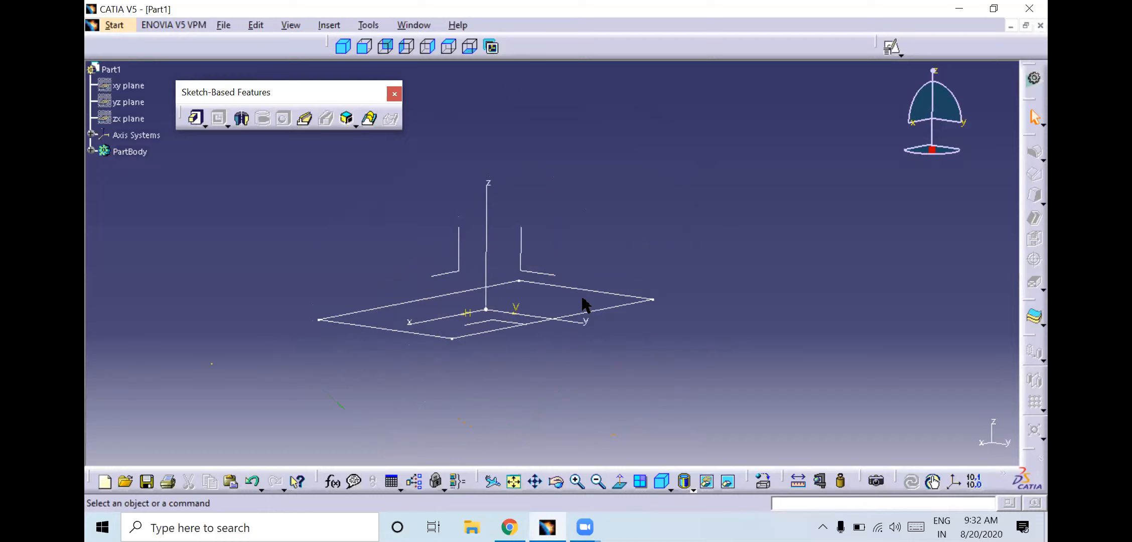
{"action": "middle_click_drag", "start_coordinate": [605, 337], "coordinate": [489, 390]}
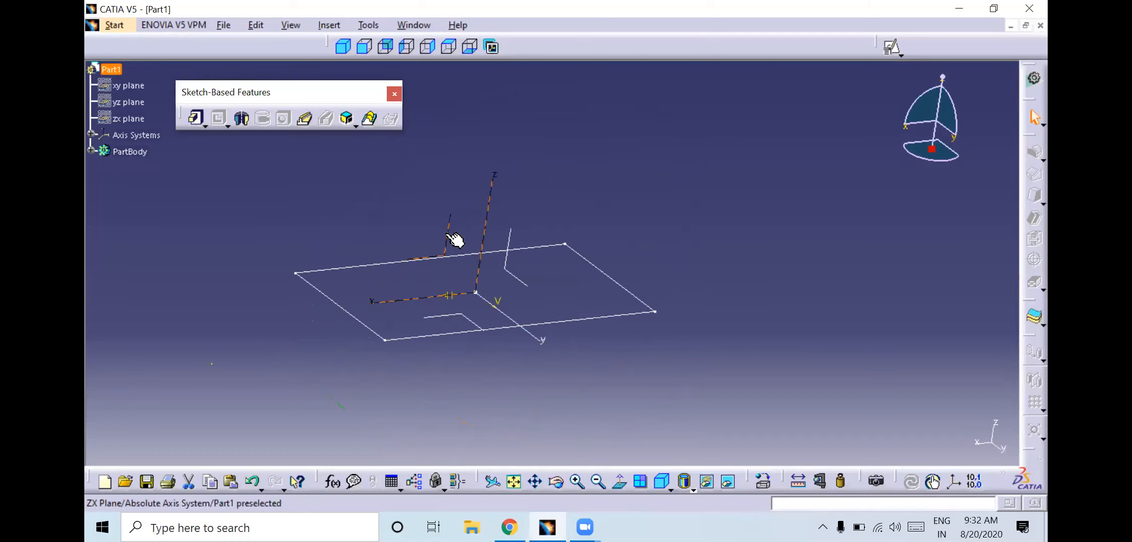
{"action": "middle_click_drag", "start_coordinate": [640, 320], "coordinate": [299, 255]}
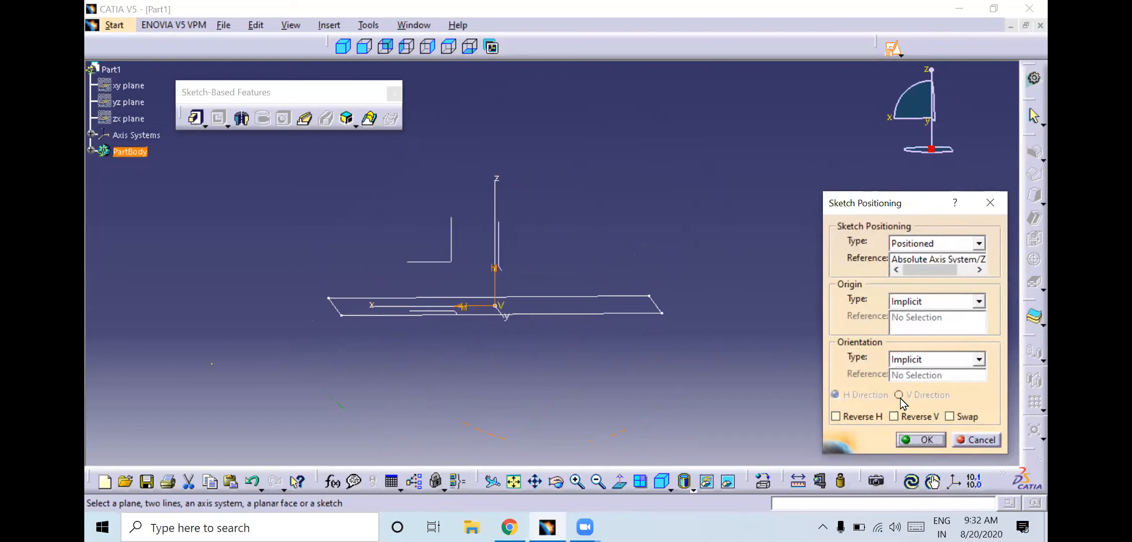
{"action": "middle_click_drag", "start_coordinate": [505, 319], "coordinate": [472, 343]}
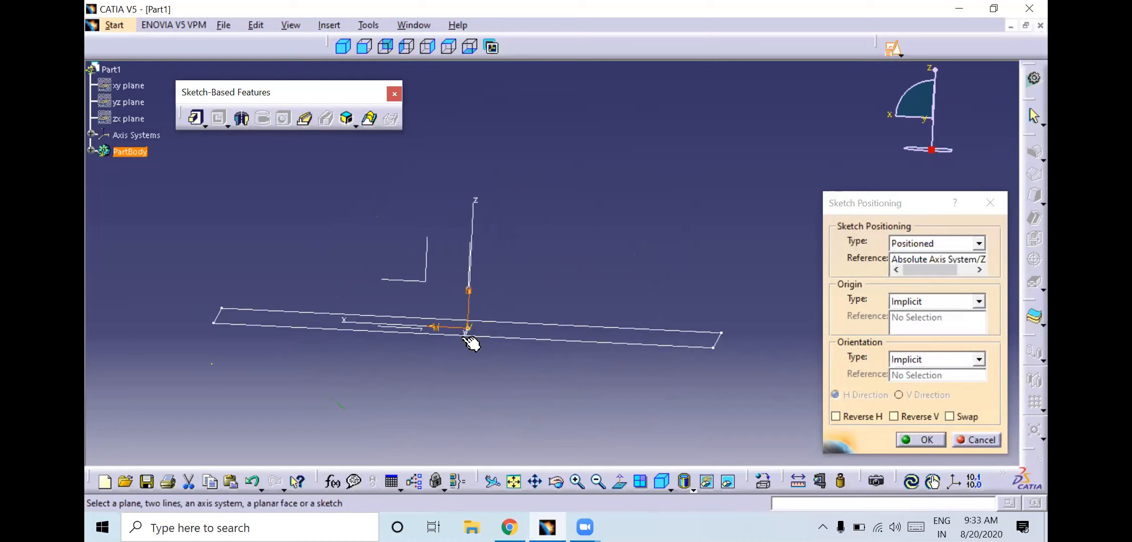
{"action": "left_click", "coordinate": [966, 419]}
{"action": "left_click", "coordinate": [866, 416]}
{"action": "left_click", "coordinate": [919, 441]}
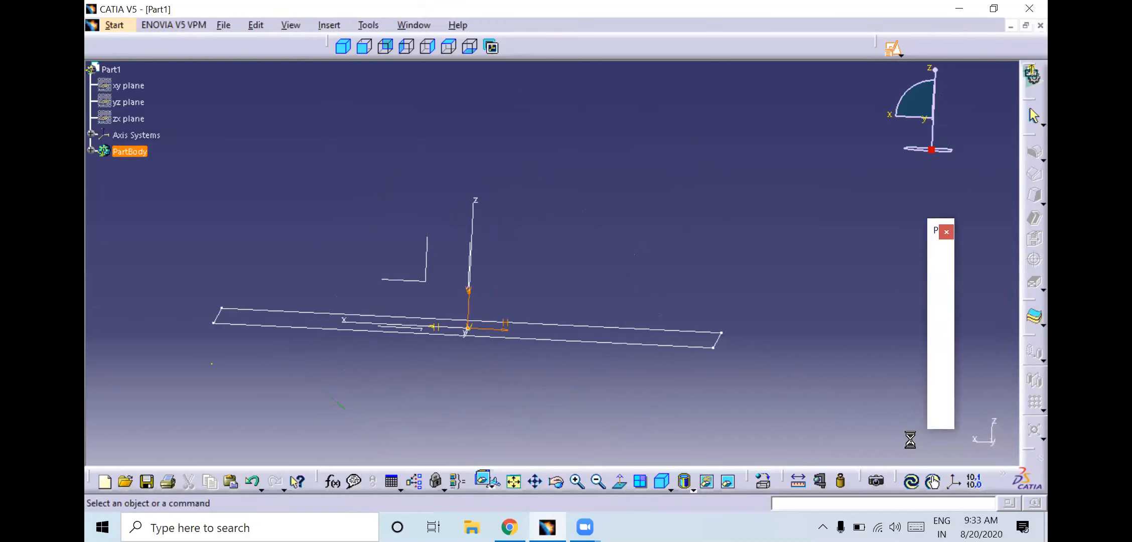
Sketch a single slanted line beside the rectangle, leaning outward as it rises above the rectangle's plane, and exit the sketch
{"action": "middle_click_drag", "start_coordinate": [813, 332], "coordinate": [798, 361]}
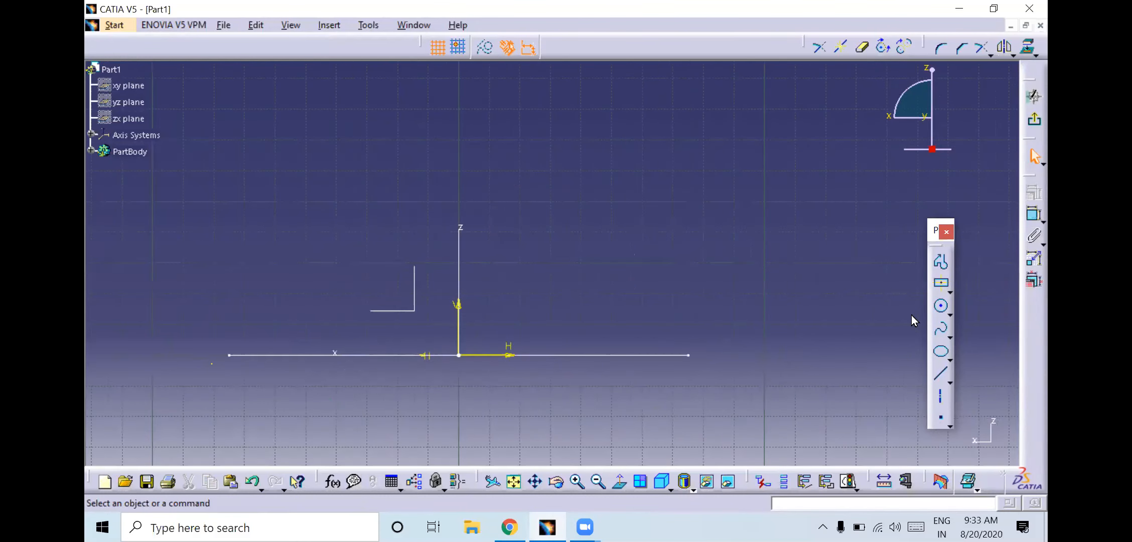
{"action": "left_click", "coordinate": [942, 375]}
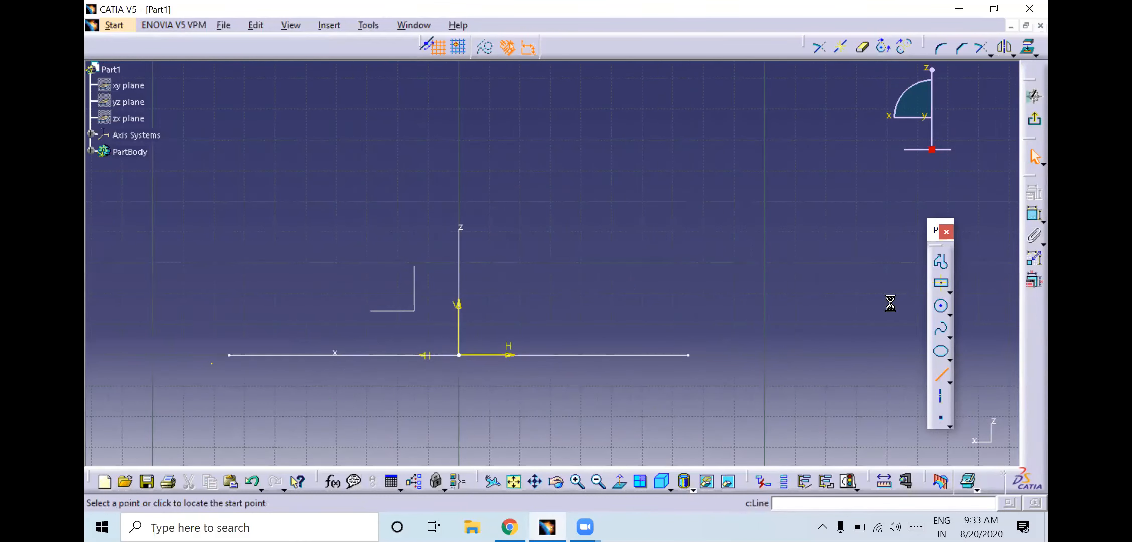
{"action": "left_click", "coordinate": [878, 144]}
{"action": "left_click", "coordinate": [726, 448]}
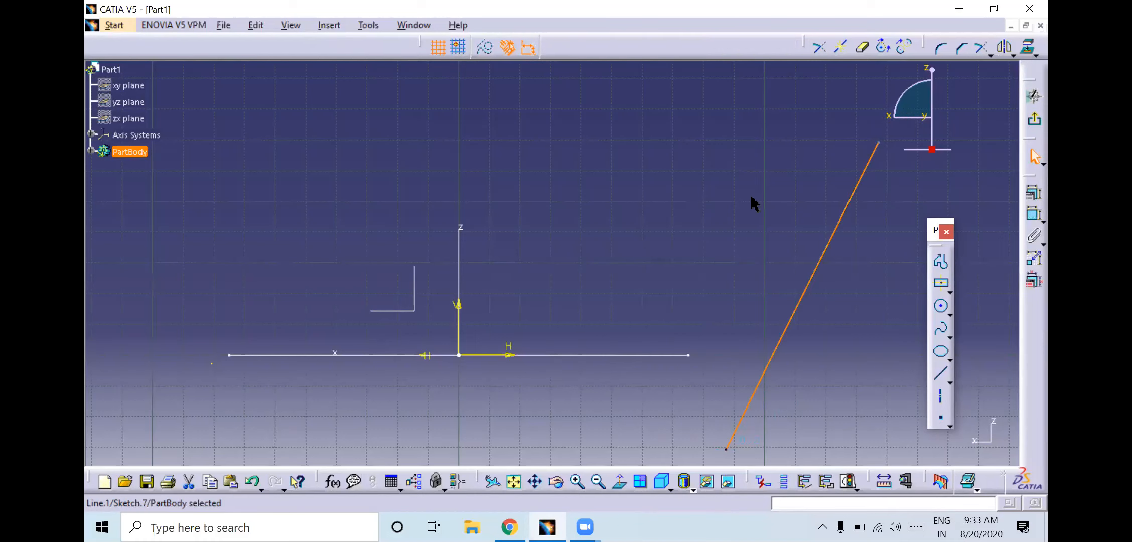
{"action": "left_click", "coordinate": [1035, 126]}
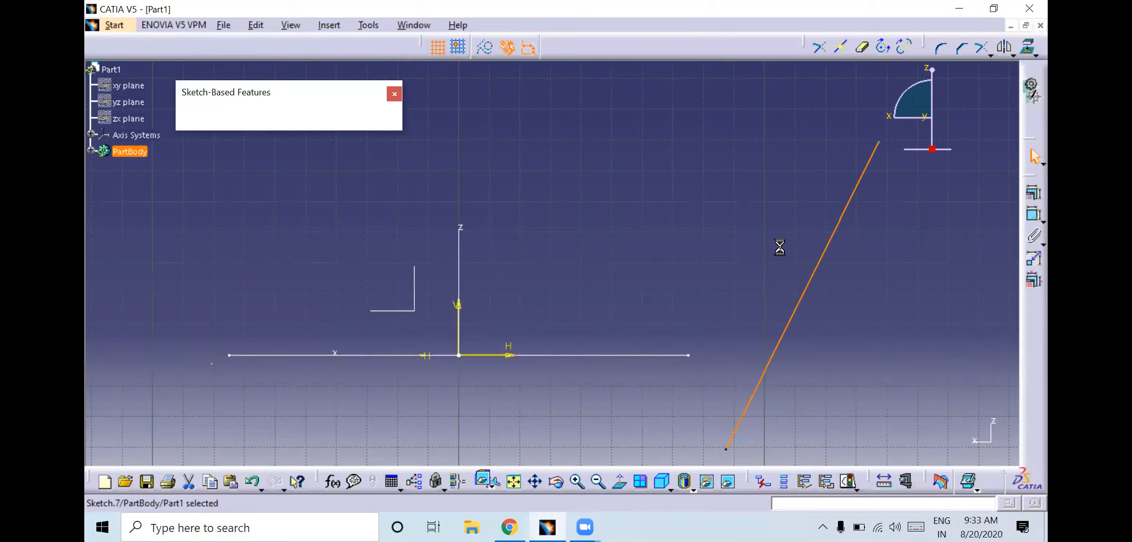
{"action": "middle_click", "coordinate": [556, 325]}
{"action": "middle_click_drag", "start_coordinate": [556, 324], "coordinate": [571, 268]}
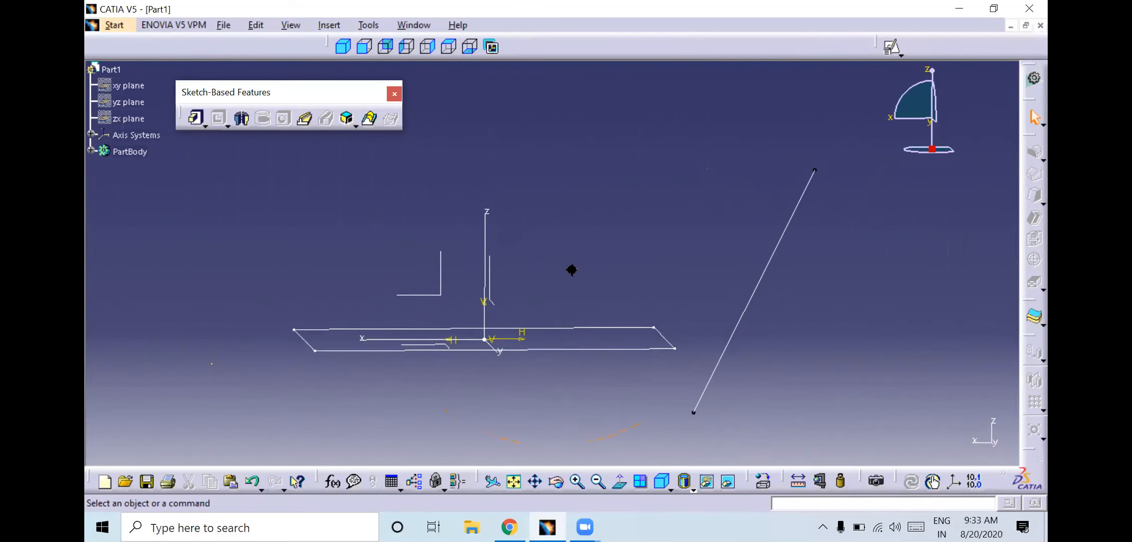
Try an 80 mm pad of the rectangle along the slanted line with Normal to profile off, and cancel it
{"action": "left_click", "coordinate": [196, 118]}
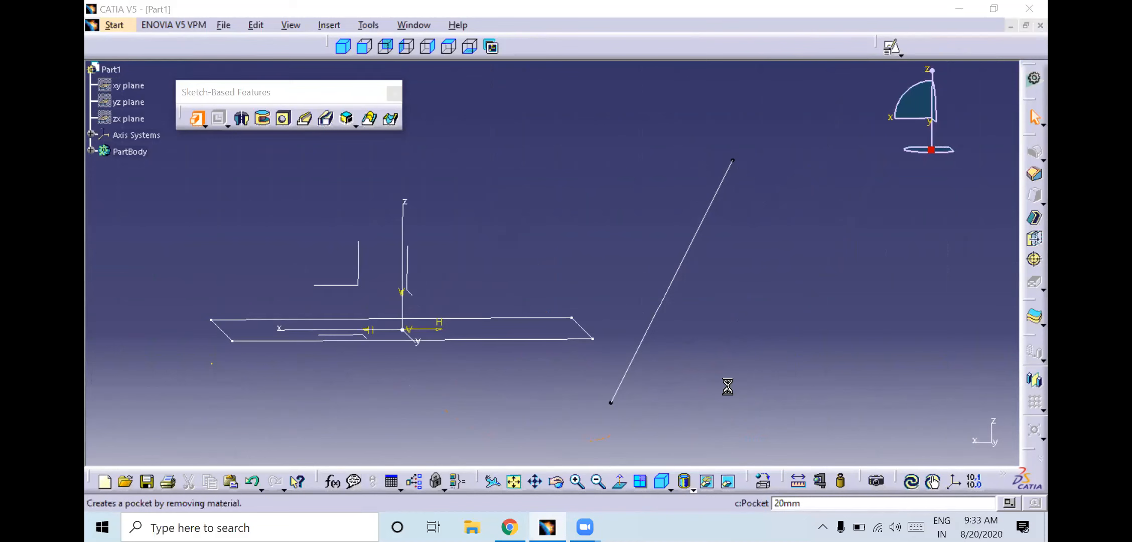
{"action": "left_click", "coordinate": [482, 340]}
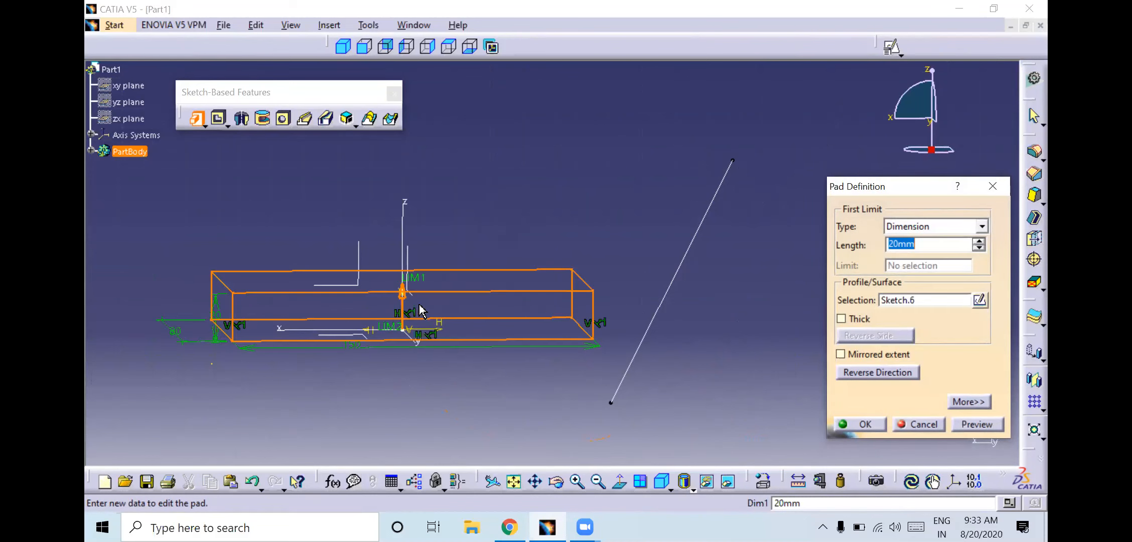
{"action": "left_click_drag", "start_coordinate": [420, 258], "coordinate": [413, 217]}
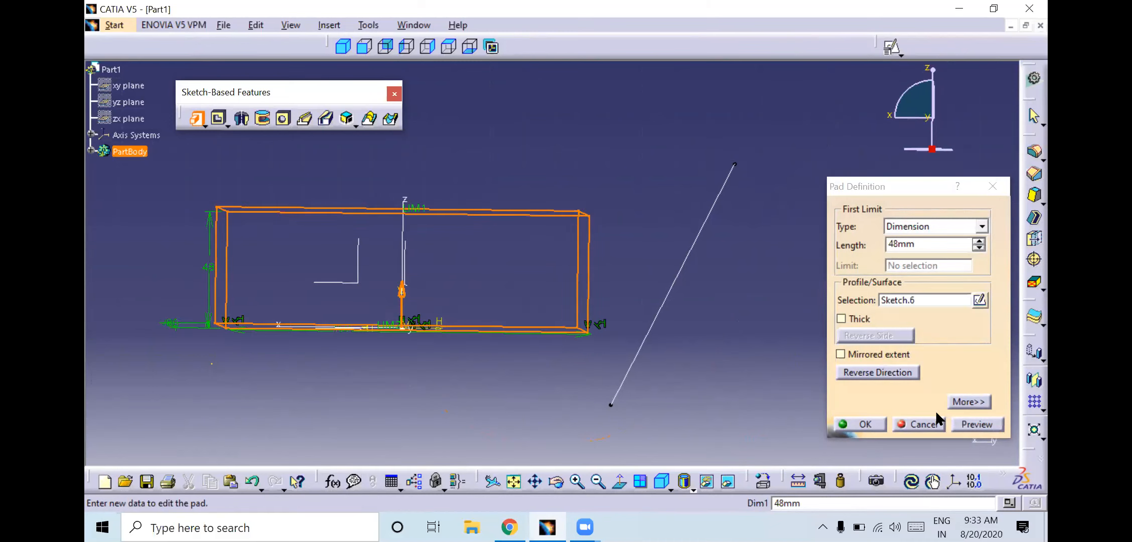
{"action": "left_click", "coordinate": [969, 402]}
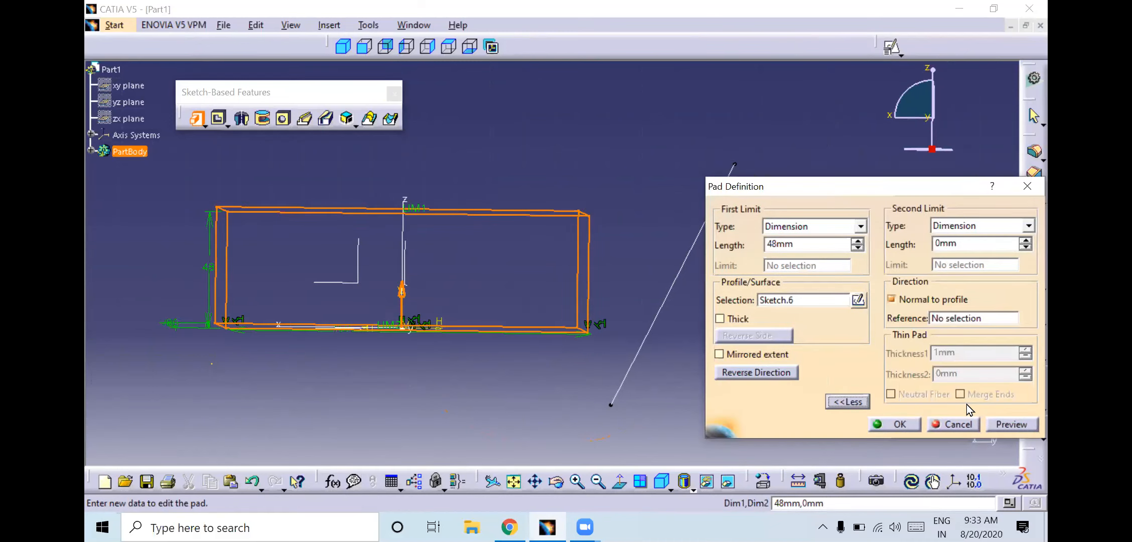
{"action": "left_click", "coordinate": [908, 301]}
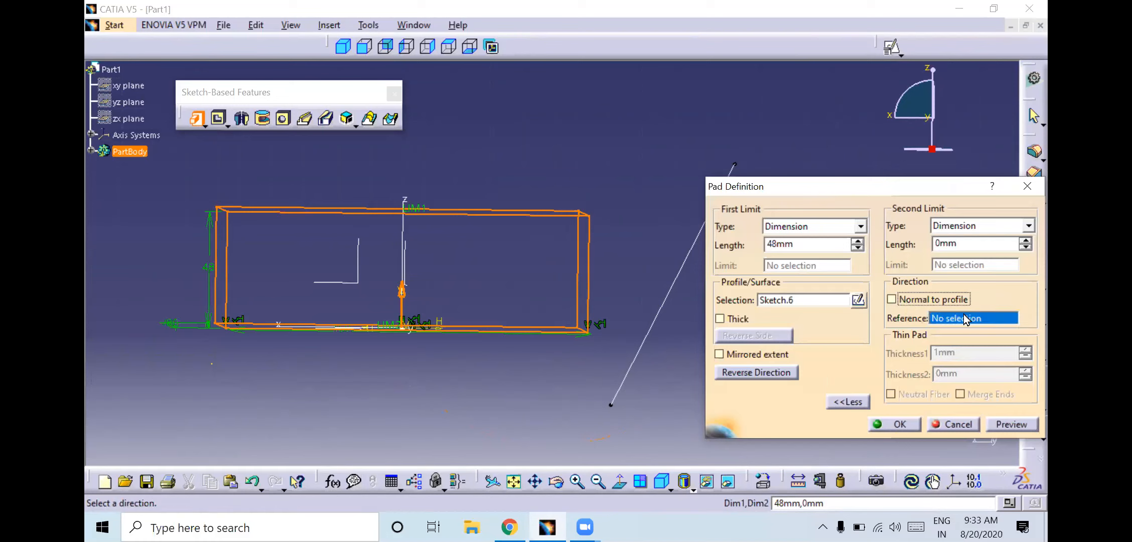
{"action": "left_click", "coordinate": [683, 280]}
{"action": "left_click_drag", "start_coordinate": [471, 224], "coordinate": [504, 156]}
{"action": "middle_click_drag", "start_coordinate": [384, 267], "coordinate": [449, 281]}
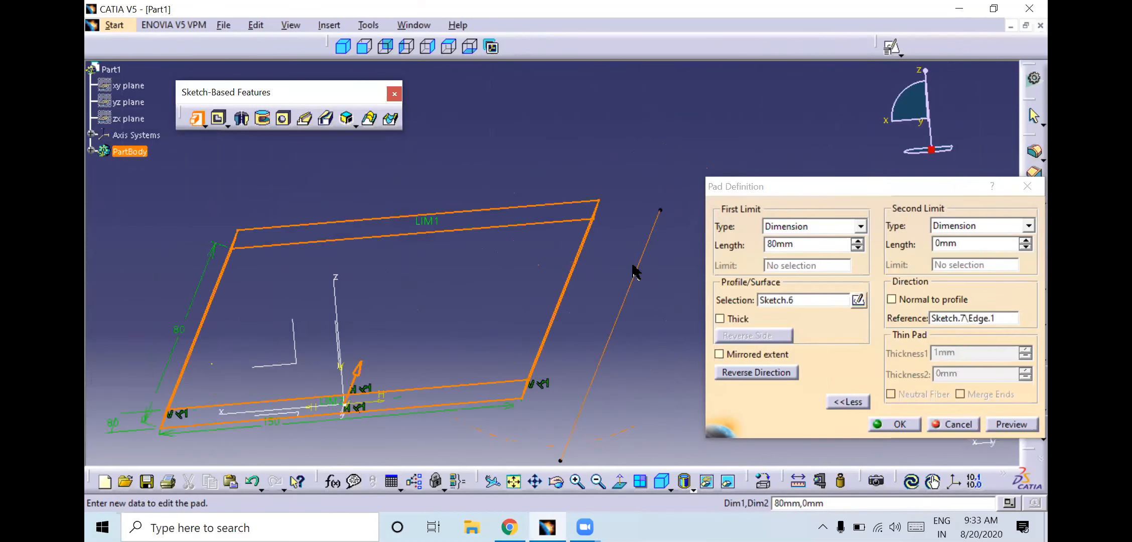
{"action": "left_click", "coordinate": [939, 424]}
{"action": "middle_click_drag", "start_coordinate": [518, 316], "coordinate": [236, 171]}
Pad the rectangle 53 mm using the slanted line as the direction reference, and check the solid in isometric view
{"action": "left_click", "coordinate": [196, 118]}
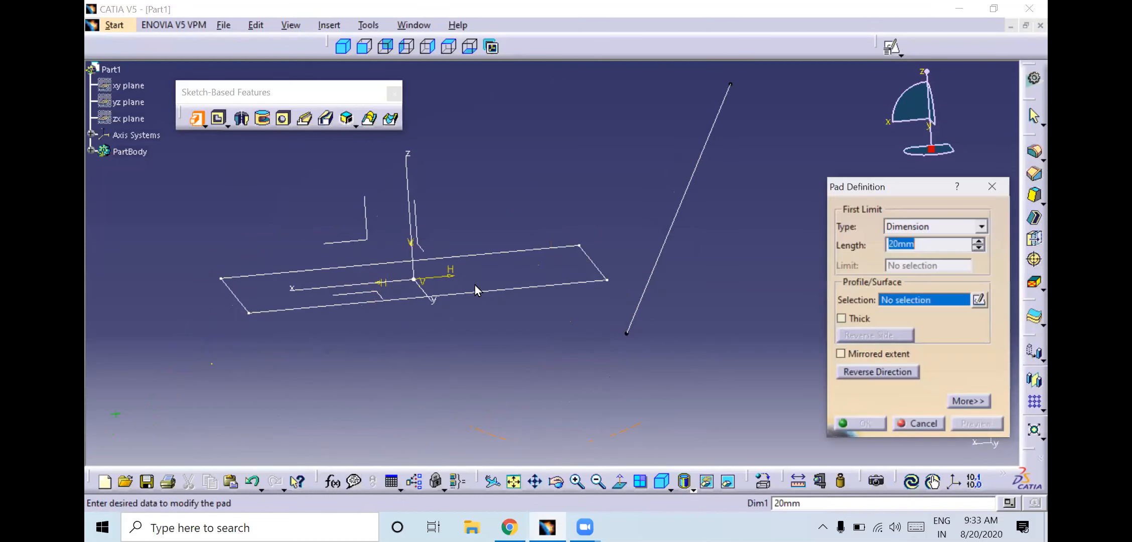
{"action": "left_click", "coordinate": [481, 298]}
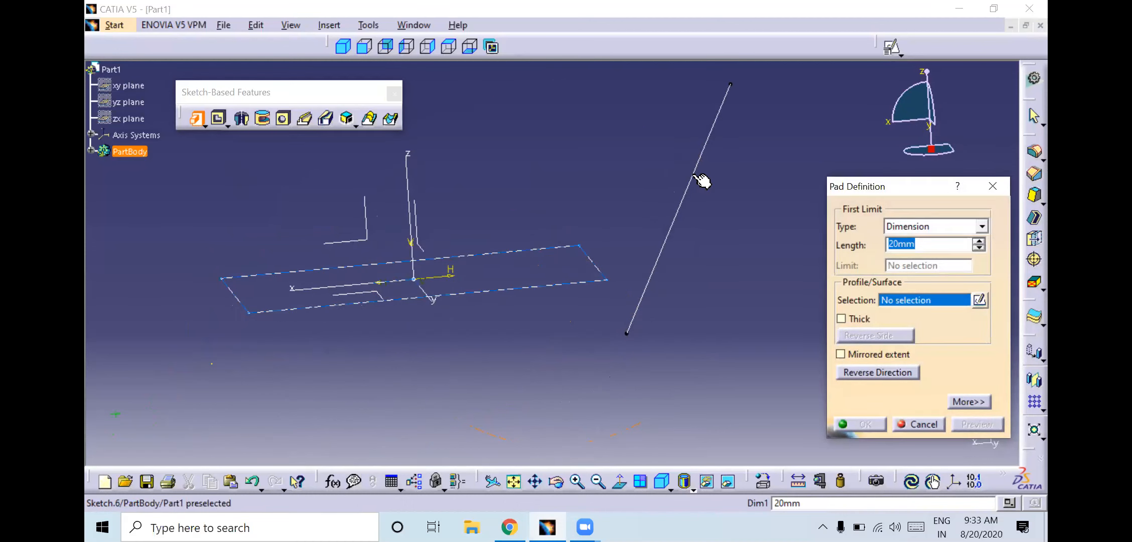
{"action": "left_click", "coordinate": [969, 402]}
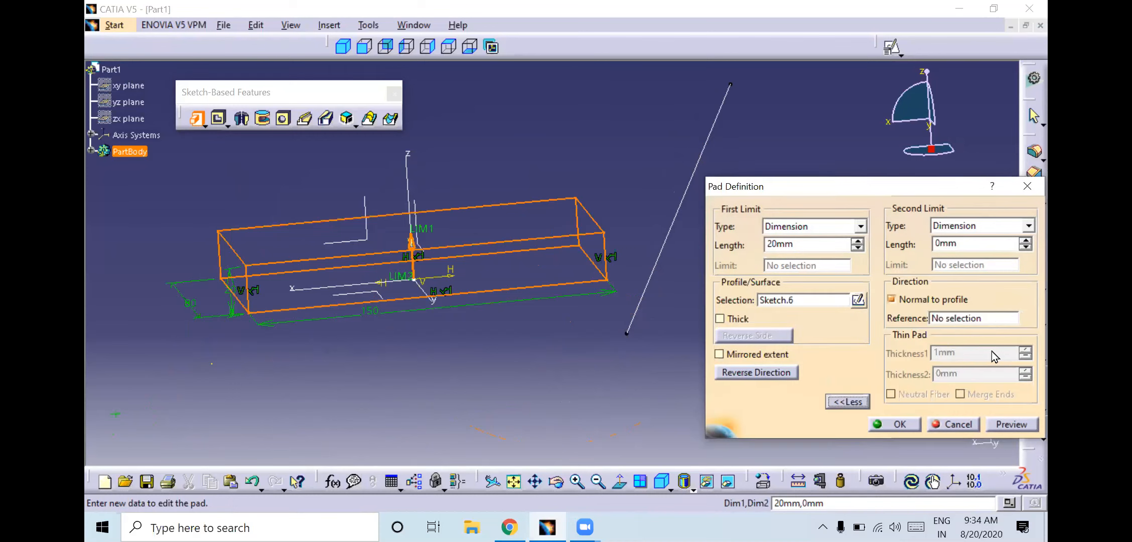
{"action": "left_click", "coordinate": [956, 318]}
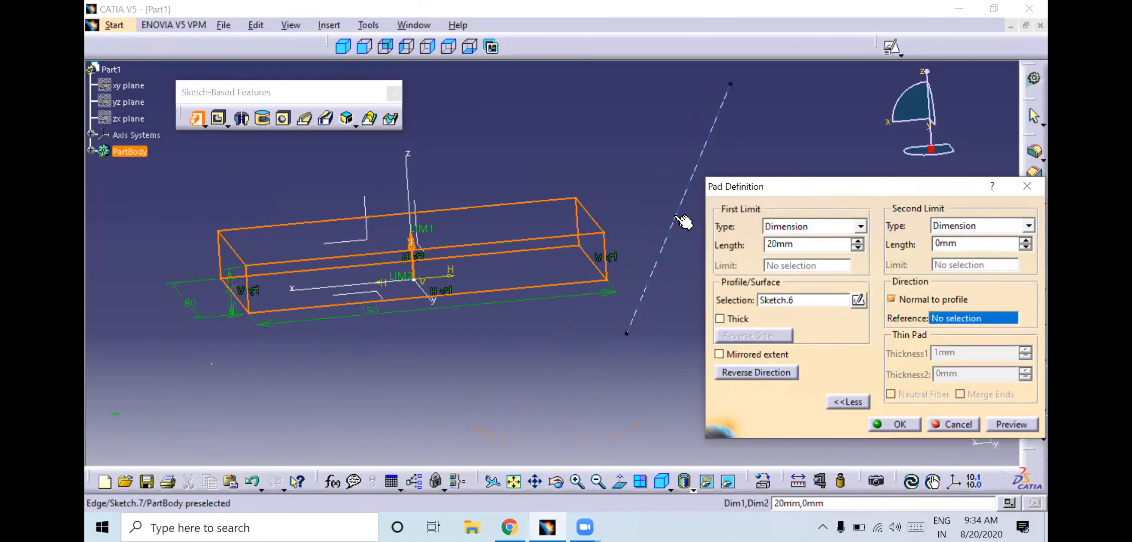
{"action": "left_click", "coordinate": [672, 233]}
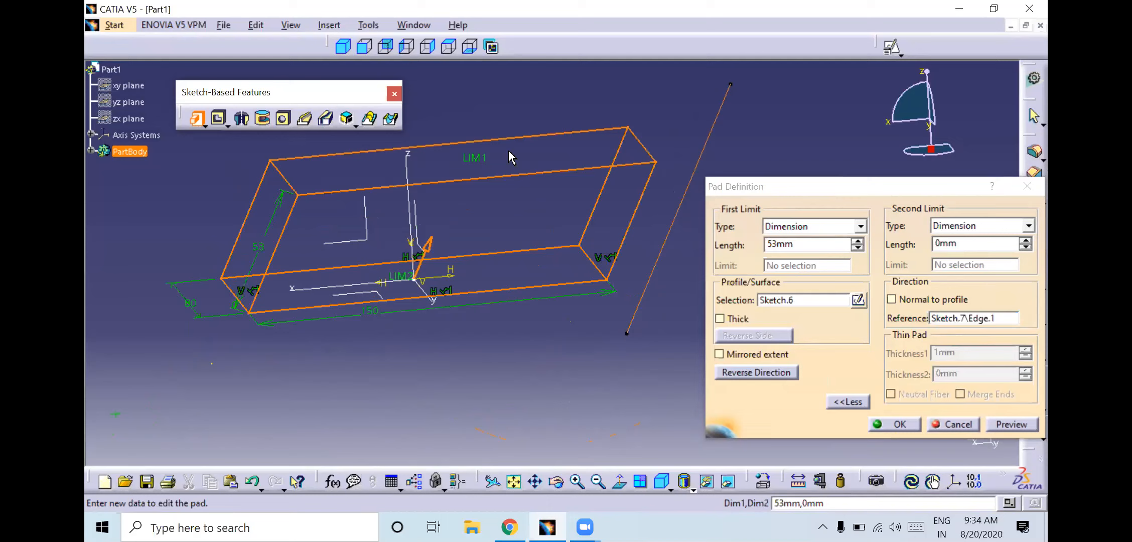
{"action": "left_click", "coordinate": [897, 423]}
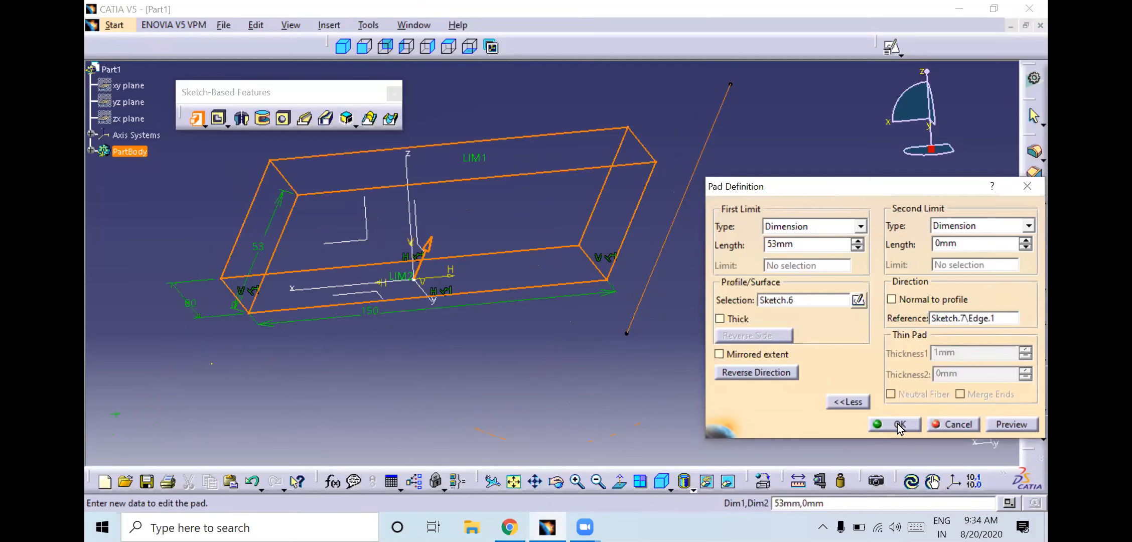
{"action": "middle_click_drag", "start_coordinate": [685, 225], "coordinate": [700, 307]}
{"action": "middle_click_drag", "start_coordinate": [586, 344], "coordinate": [318, 387]}
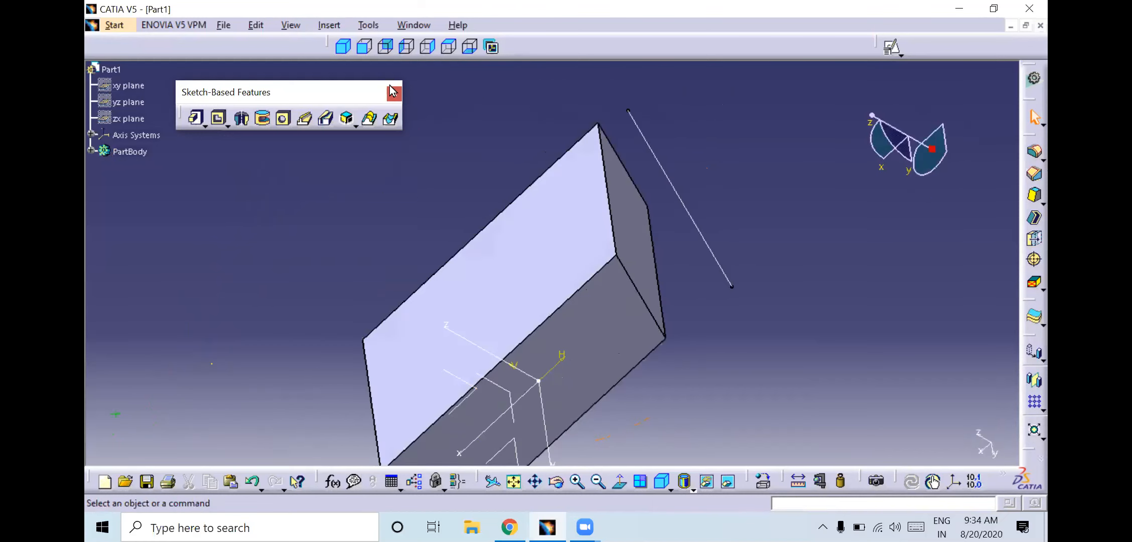
{"action": "left_click", "coordinate": [343, 47]}
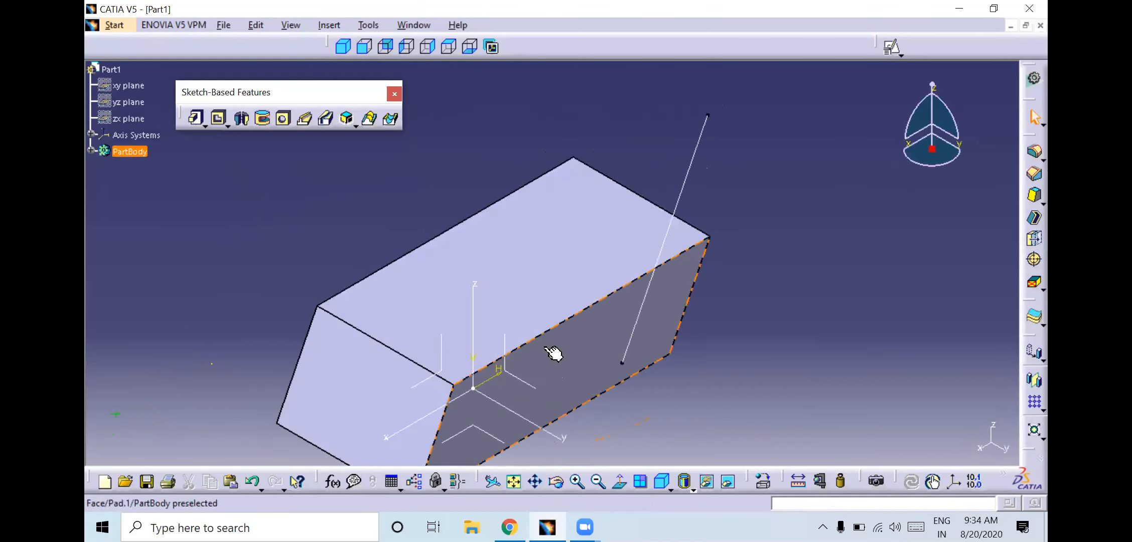
Edit the slanted pad so that it extrudes normal to its profile, and inspect the straight block
{"action": "double_click", "coordinate": [535, 190]}
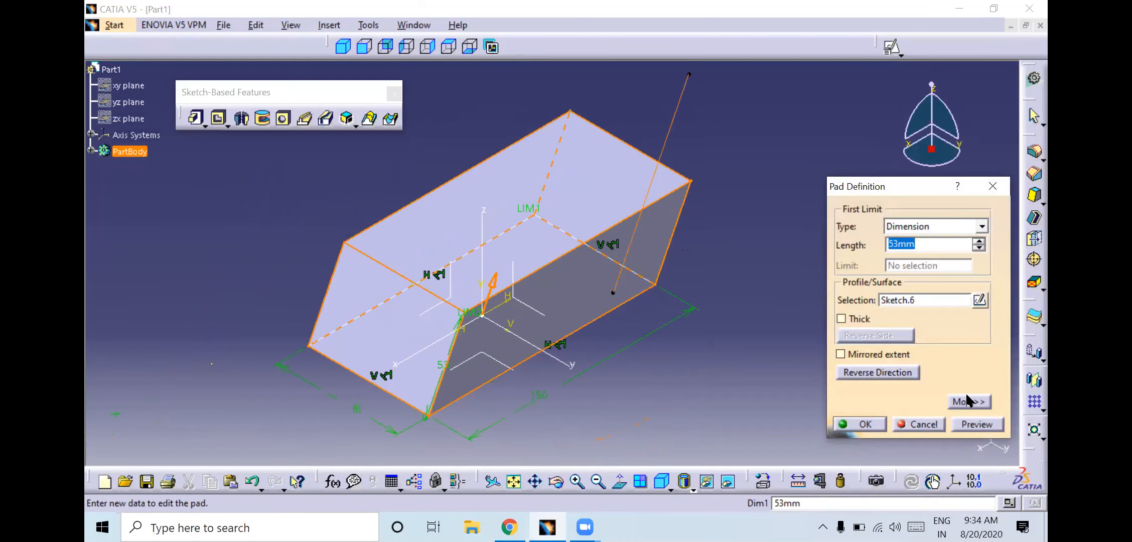
{"action": "left_click", "coordinate": [968, 401]}
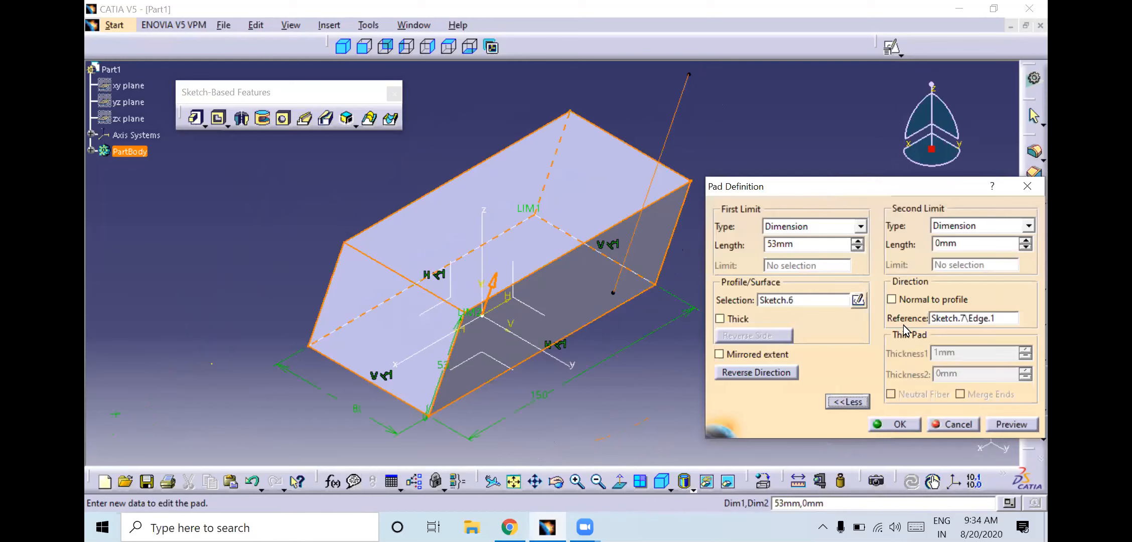
{"action": "left_click", "coordinate": [893, 299]}
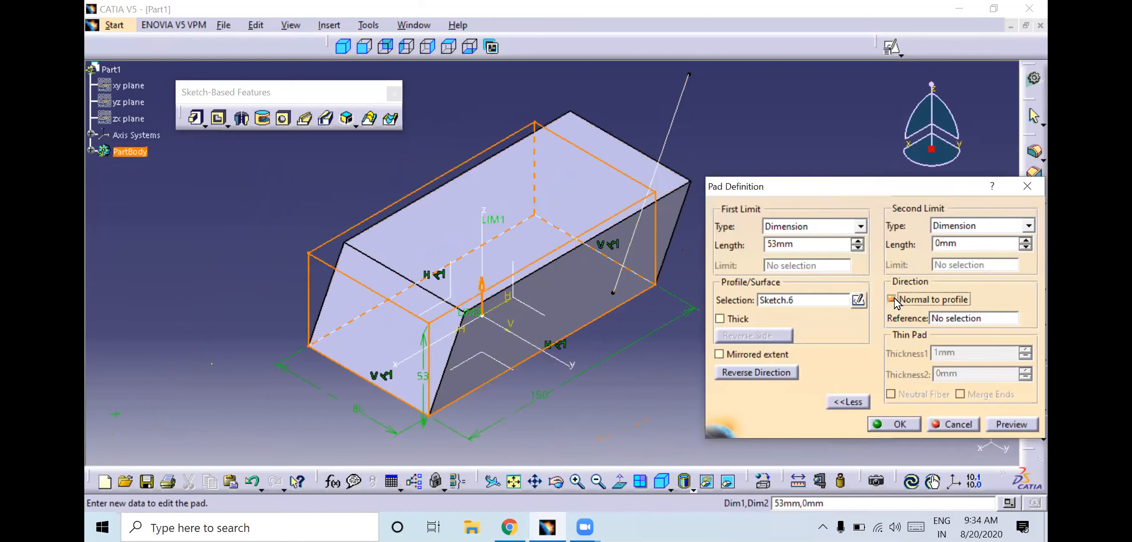
{"action": "left_click", "coordinate": [898, 424]}
{"action": "middle_click_drag", "start_coordinate": [647, 391], "coordinate": [569, 354]}
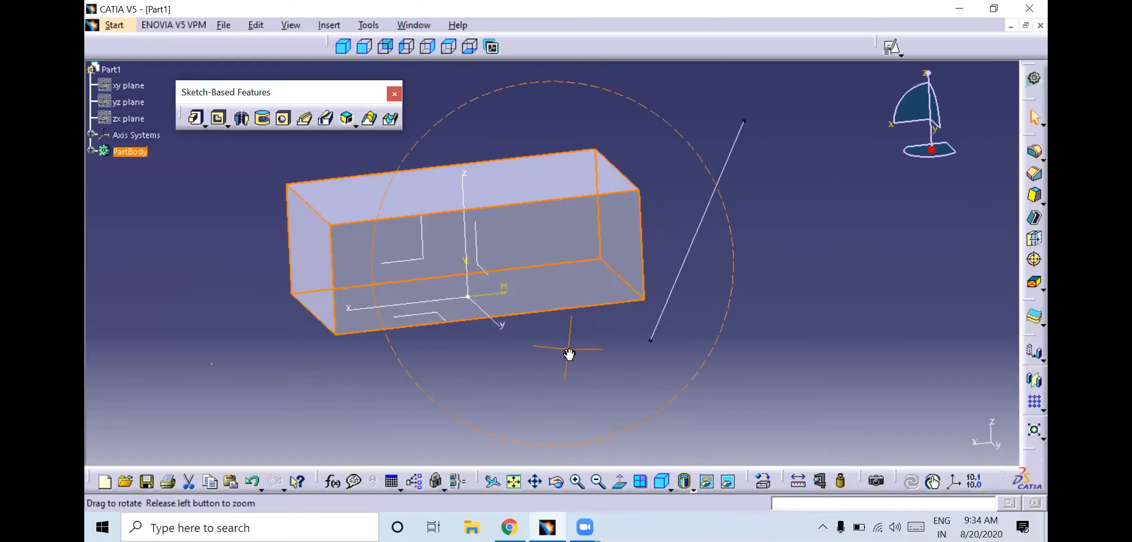
{"action": "left_click", "coordinate": [798, 481]}
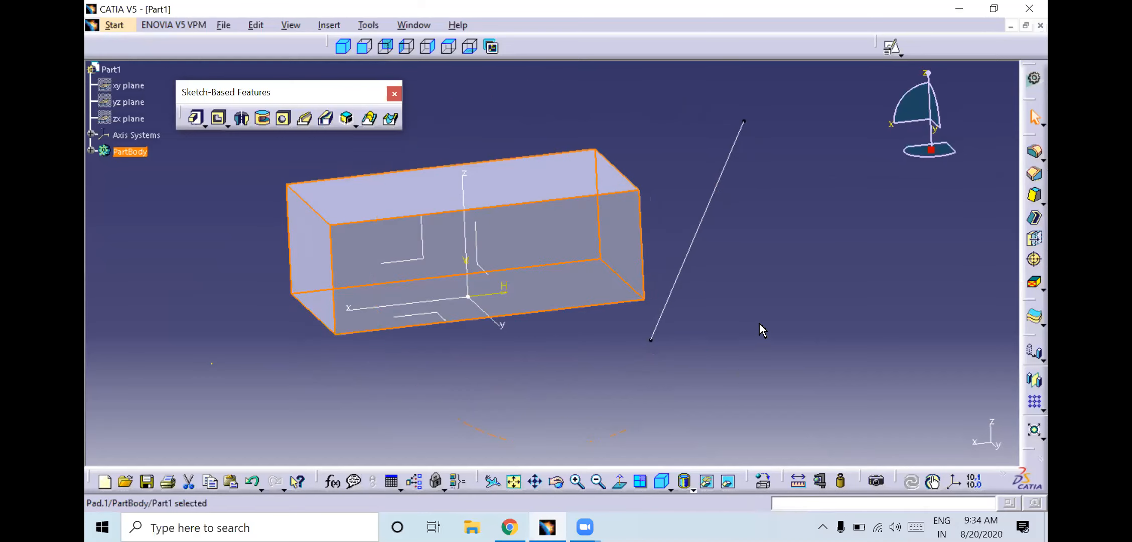
{"action": "middle_click_drag", "start_coordinate": [739, 270], "coordinate": [760, 298]}
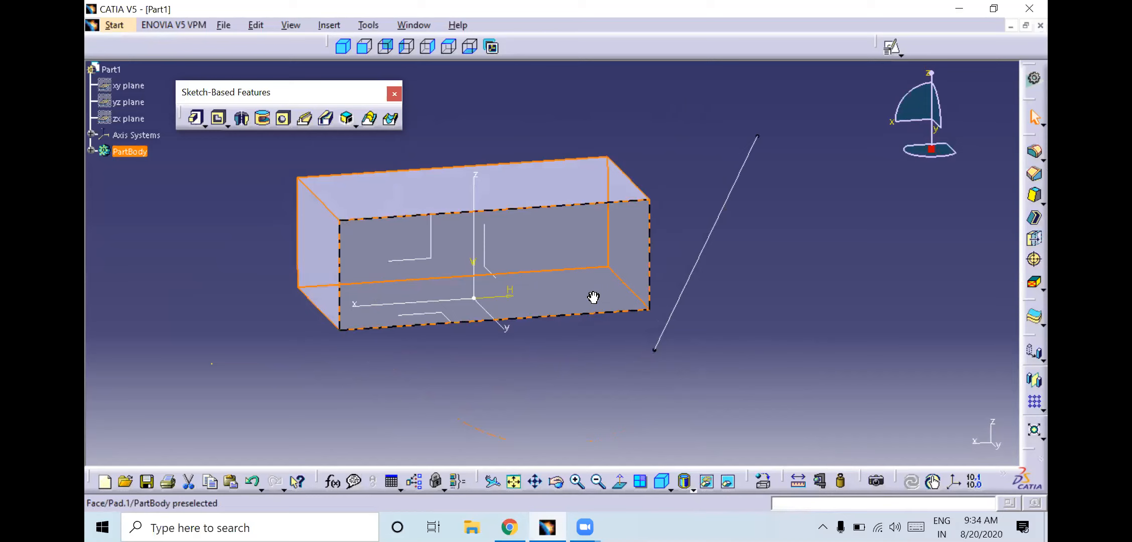
{"action": "middle_click_drag", "start_coordinate": [688, 296], "coordinate": [701, 311]}
{"action": "scroll", "coordinate": [702, 311], "scroll_direction": "down", "scroll_amount": 1}
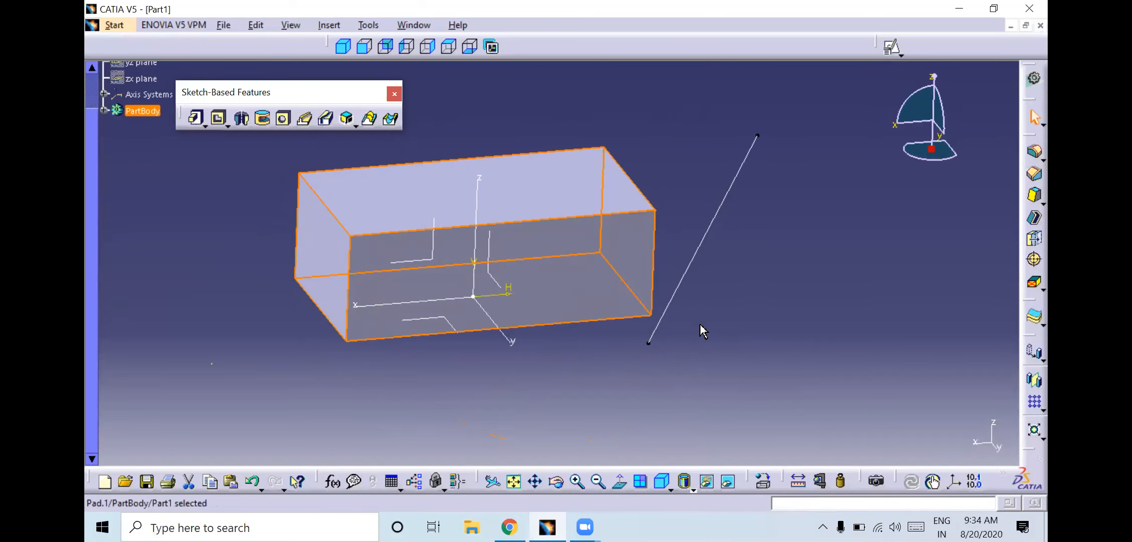
Undo the change of the pad's direction to normal to profile
{"action": "key", "text": "ctrl+z"}
{"action": "key", "text": "ctrl+z"}
{"action": "key", "text": "ctrl+z"}
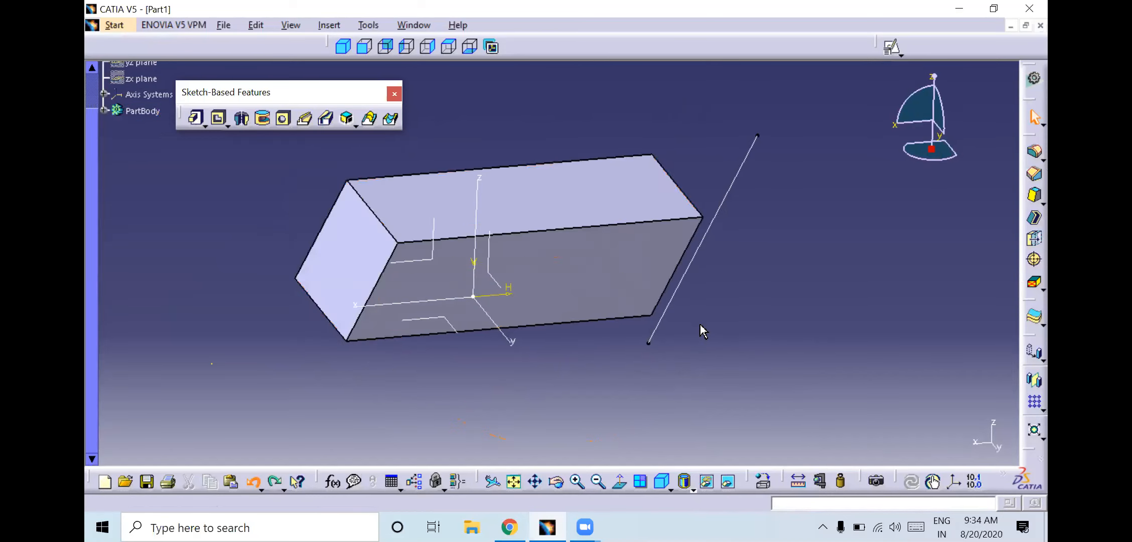
Pad the centered rectangle 60 mm normal to its plane and inspect the block
{"action": "key", "text": "Escape"}
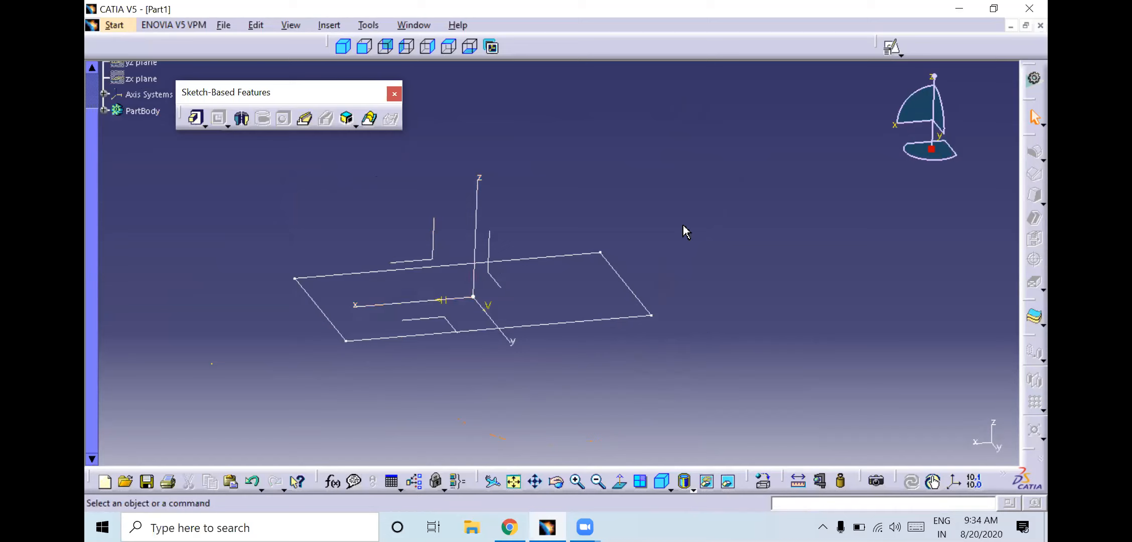
{"action": "left_click", "coordinate": [196, 118]}
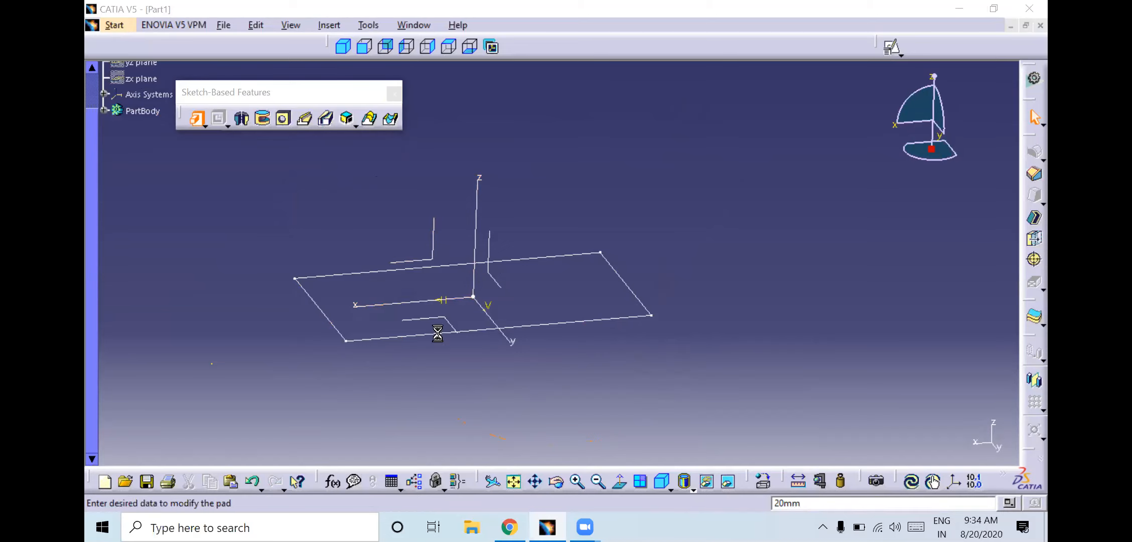
{"action": "left_click", "coordinate": [534, 325]}
{"action": "left_click_drag", "start_coordinate": [486, 234], "coordinate": [487, 175]}
{"action": "left_click", "coordinate": [859, 424]}
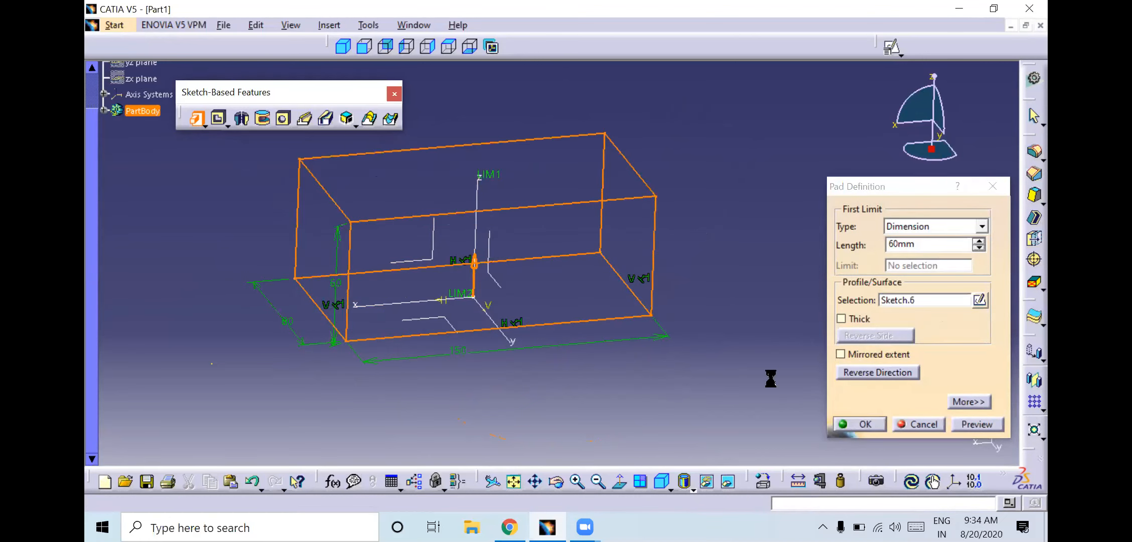
{"action": "middle_click_drag", "start_coordinate": [575, 273], "coordinate": [803, 351]}
{"action": "left_click", "coordinate": [204, 126]}
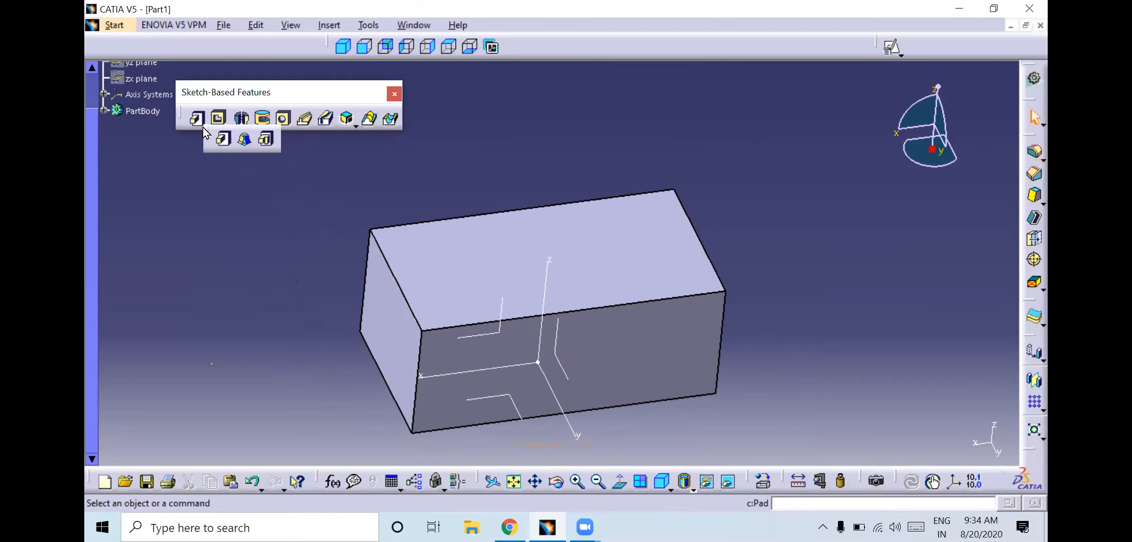
{"action": "left_click", "coordinate": [235, 174]}
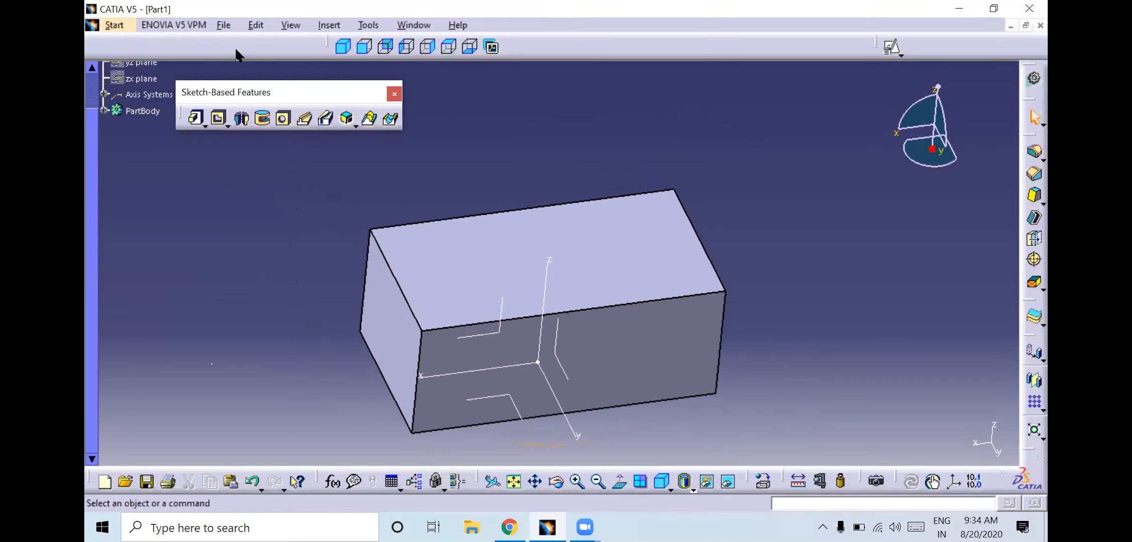
{"action": "left_click", "coordinate": [324, 26]}
{"action": "mouse_move", "coordinate": [452, 243]}
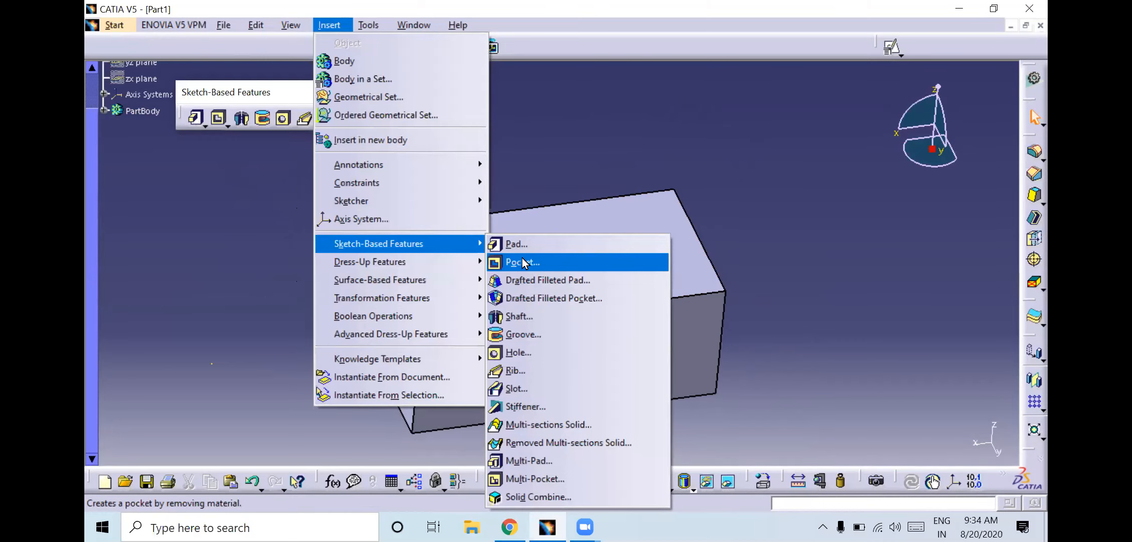
{"action": "left_click", "coordinate": [522, 262]}
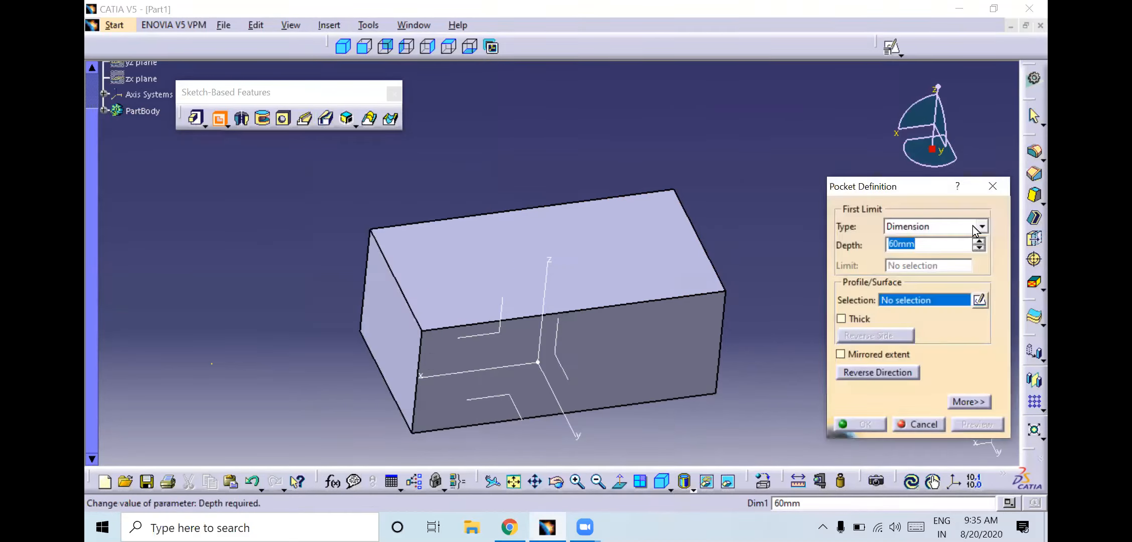
{"action": "left_click", "coordinate": [994, 187]}
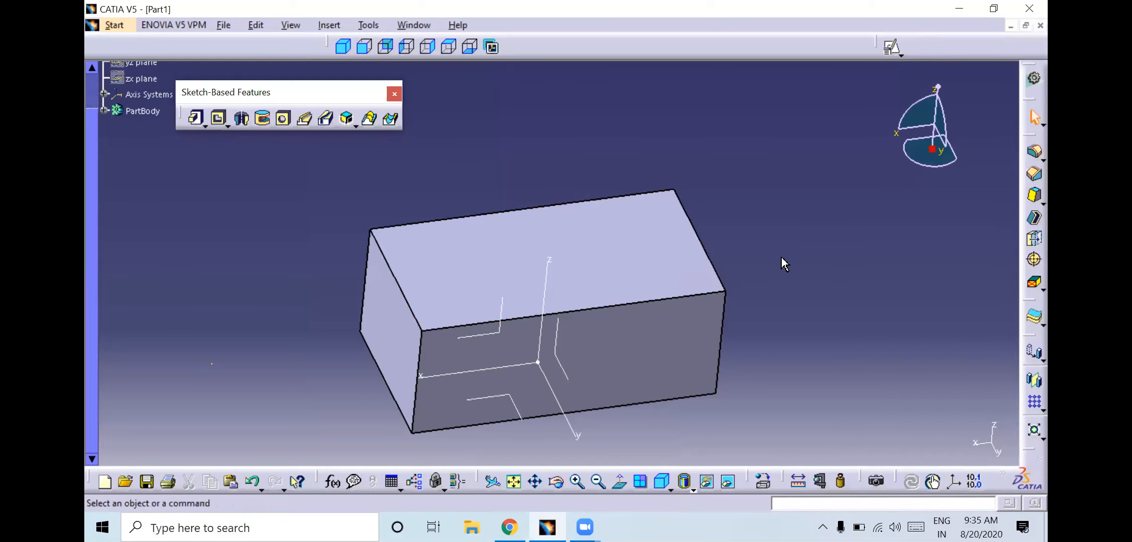
Create a positioned sketch on the block's upper face, draw a circle centered on the origin, and exit the sketch
{"action": "left_click", "coordinate": [888, 49]}
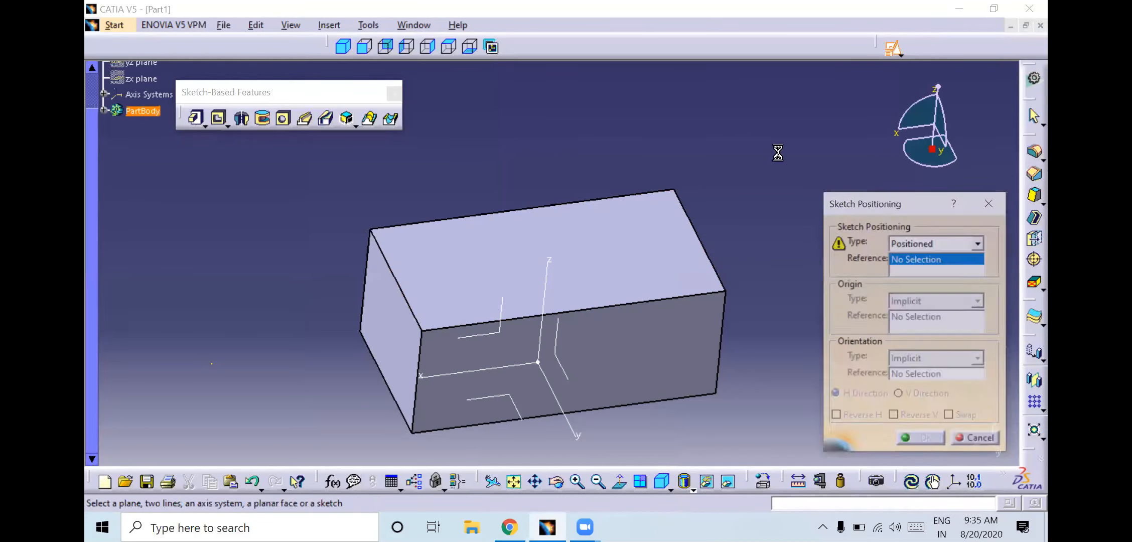
{"action": "left_click", "coordinate": [579, 261]}
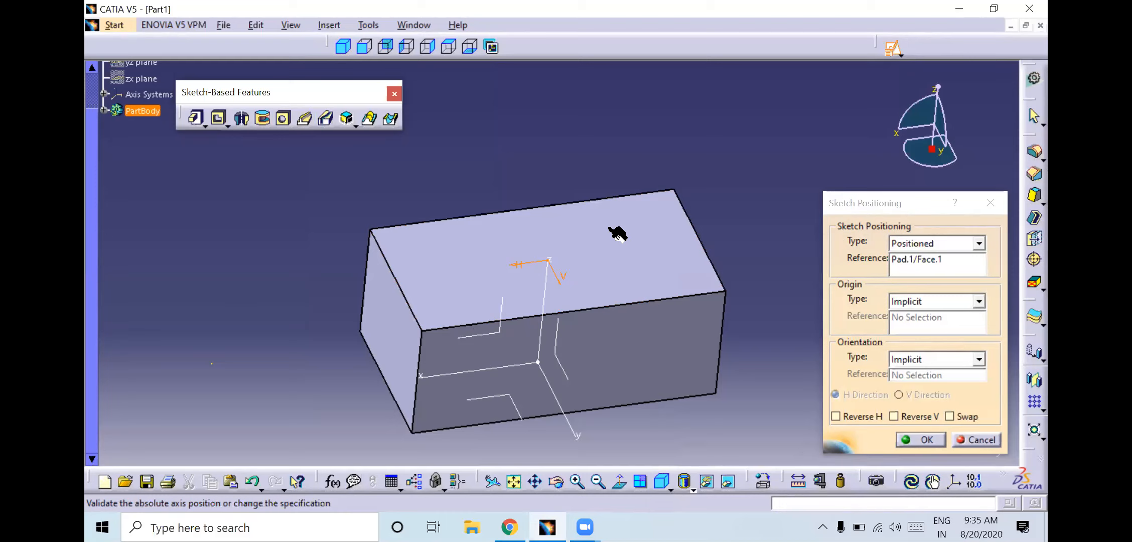
{"action": "left_click", "coordinate": [902, 438]}
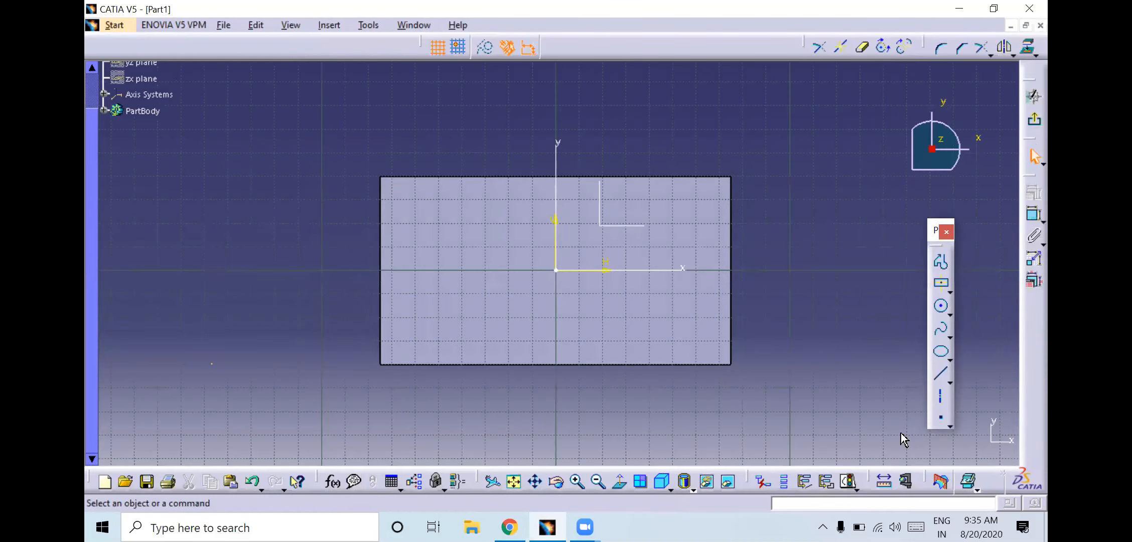
{"action": "left_click", "coordinate": [941, 306]}
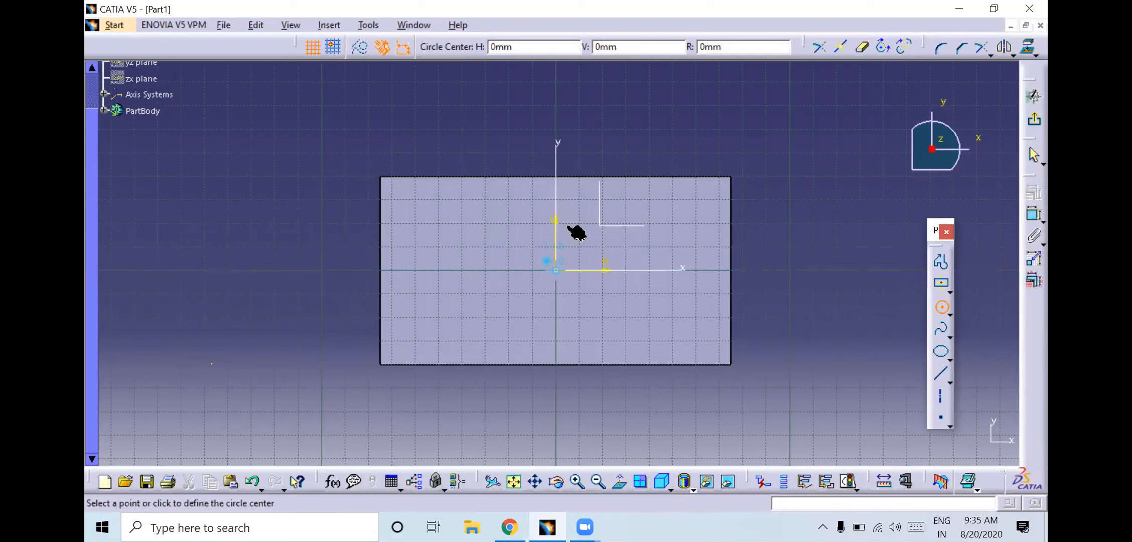
{"action": "left_click", "coordinate": [555, 270]}
{"action": "left_click", "coordinate": [565, 237]}
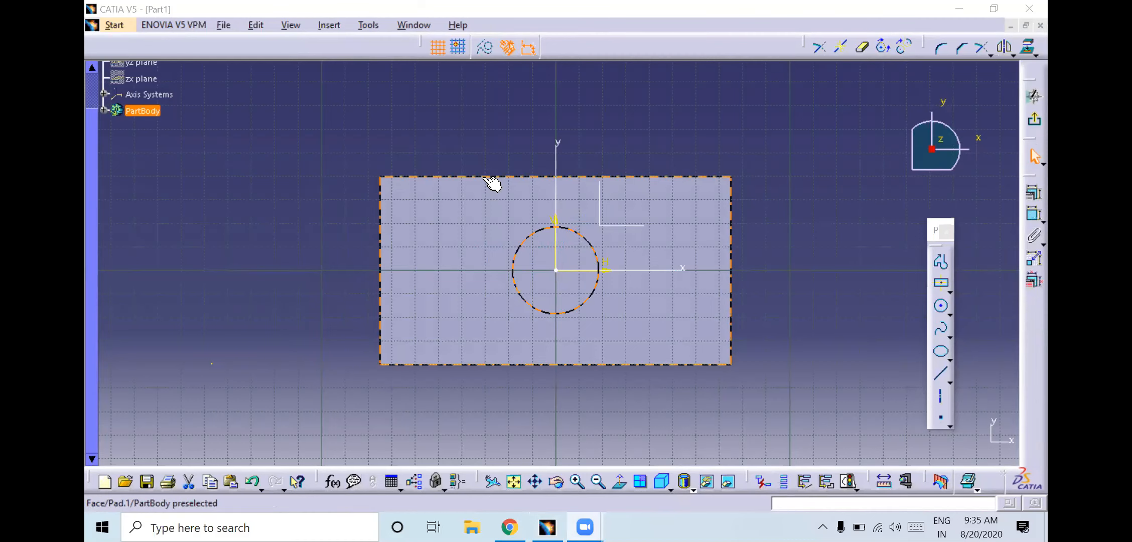
{"action": "left_click", "coordinate": [1034, 119]}
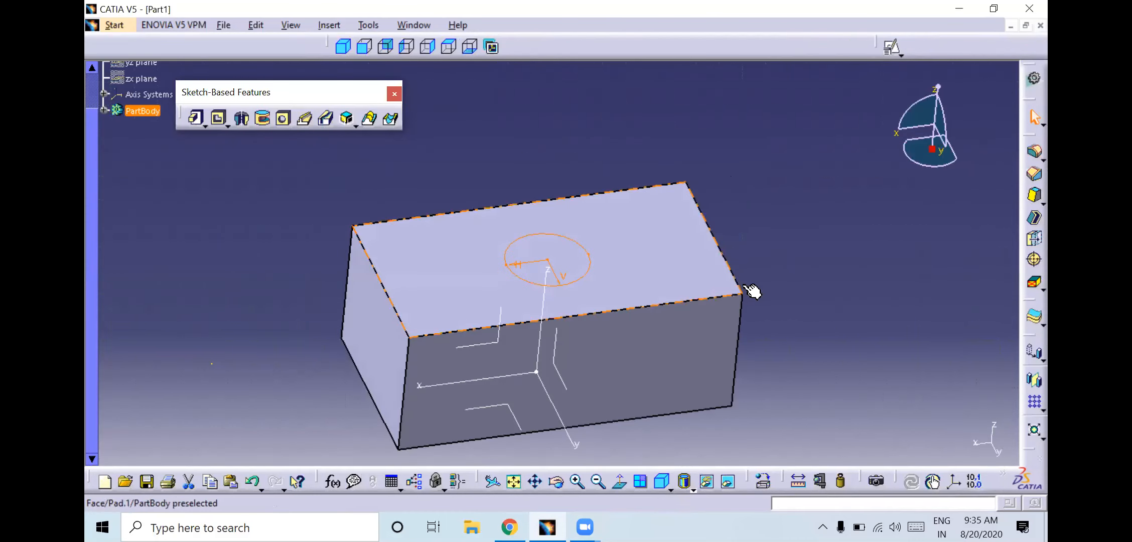
{"action": "mouse_move", "coordinate": [715, 233]}
{"action": "middle_mouse_down"}
{"action": "mouse_move", "coordinate": [642, 232]}
{"action": "mouse_move", "coordinate": [633, 204]}
{"action": "middle_mouse_up"}
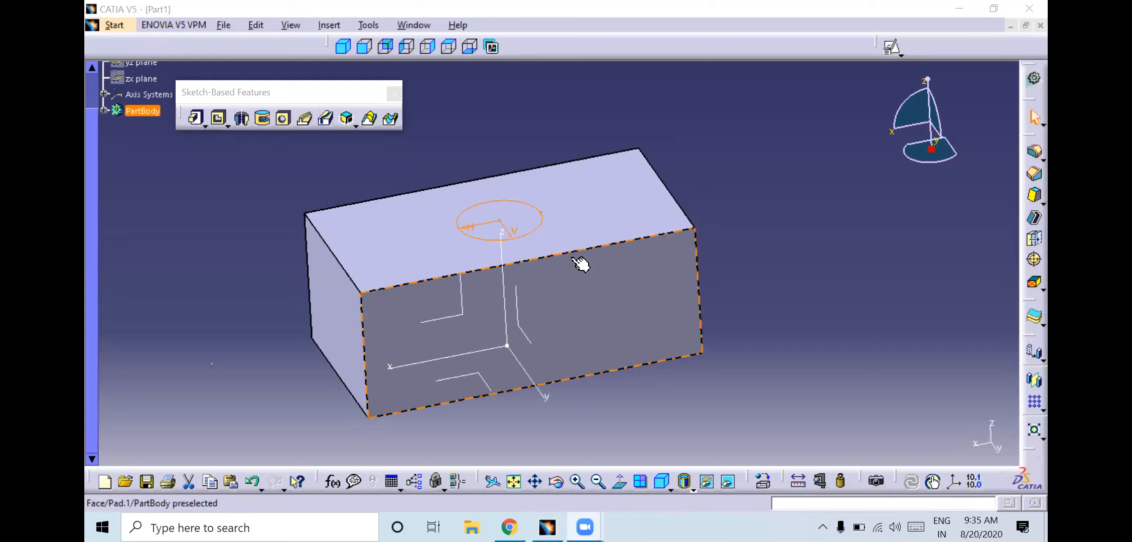
{"action": "middle_click_drag", "start_coordinate": [640, 182], "coordinate": [651, 190]}
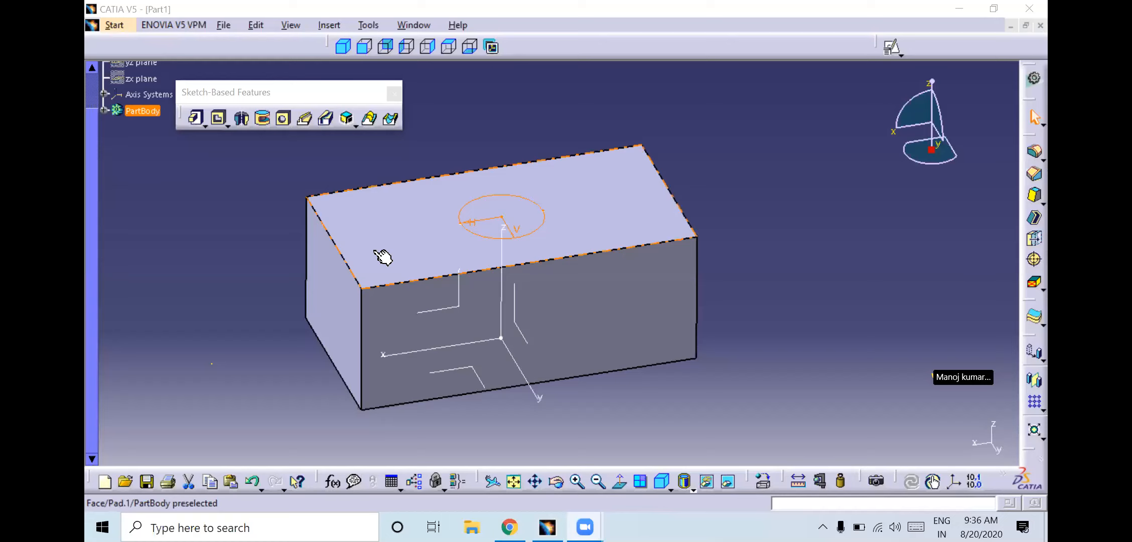
{"action": "left_click", "coordinate": [533, 200]}
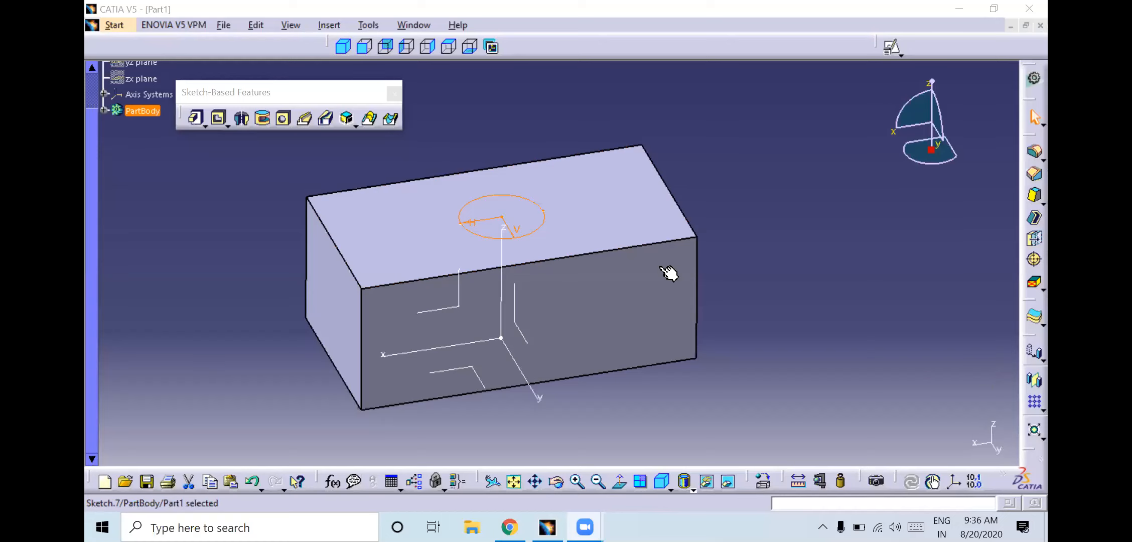
{"action": "middle_click_drag", "start_coordinate": [594, 242], "coordinate": [597, 246]}
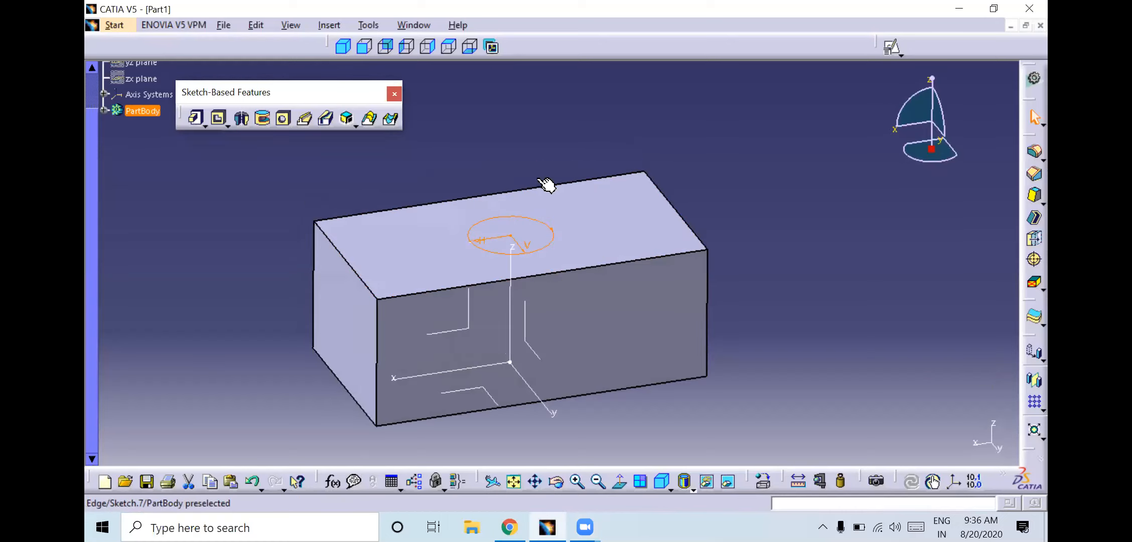
{"action": "left_click", "coordinate": [558, 112]}
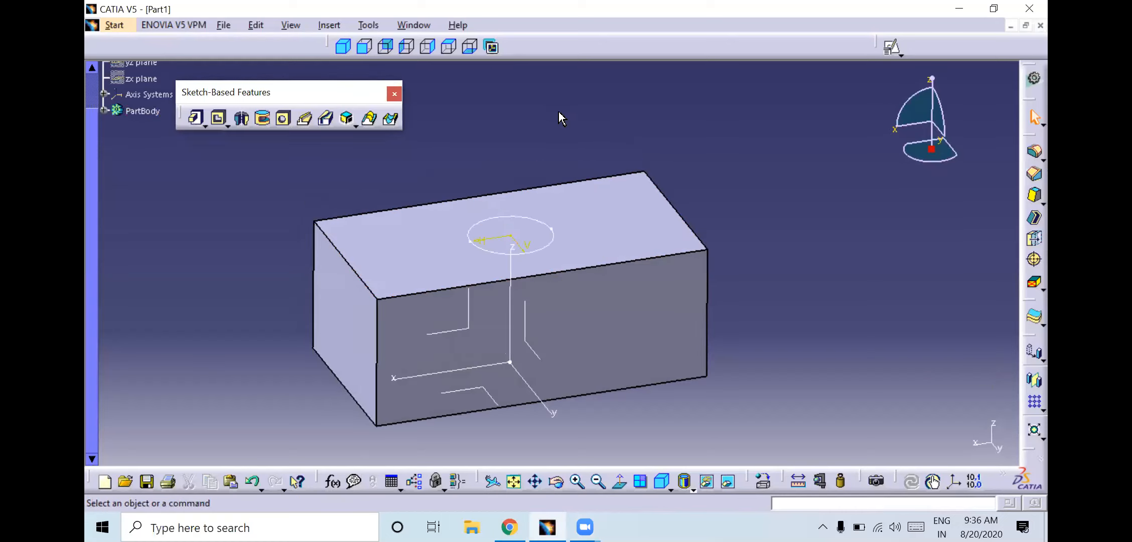
Cut a 33 mm deep pocket into the block from the circle on its upper face and inspect the hole
{"action": "left_click", "coordinate": [218, 118]}
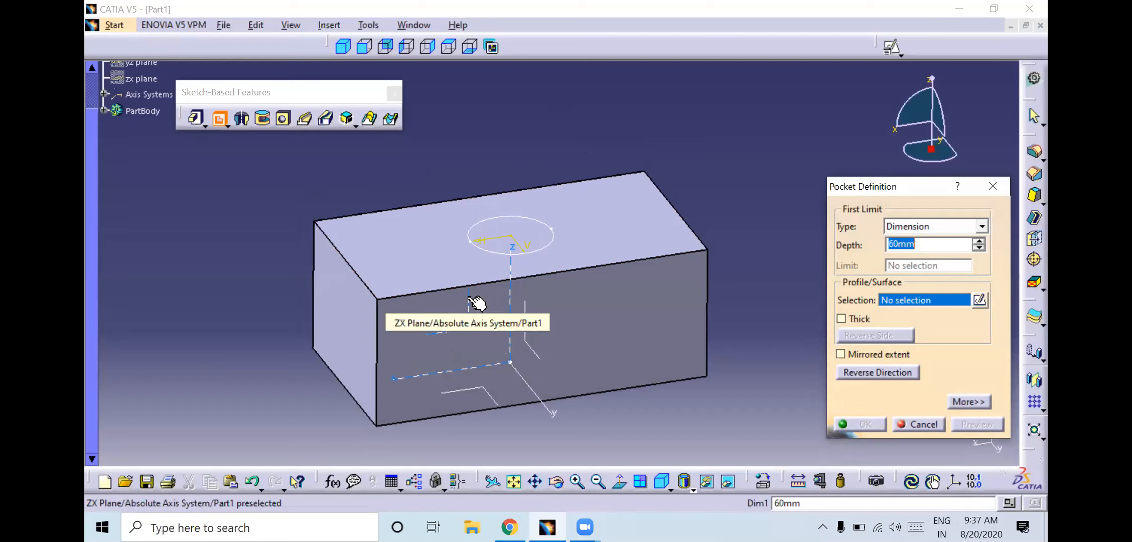
{"action": "left_click", "coordinate": [551, 254]}
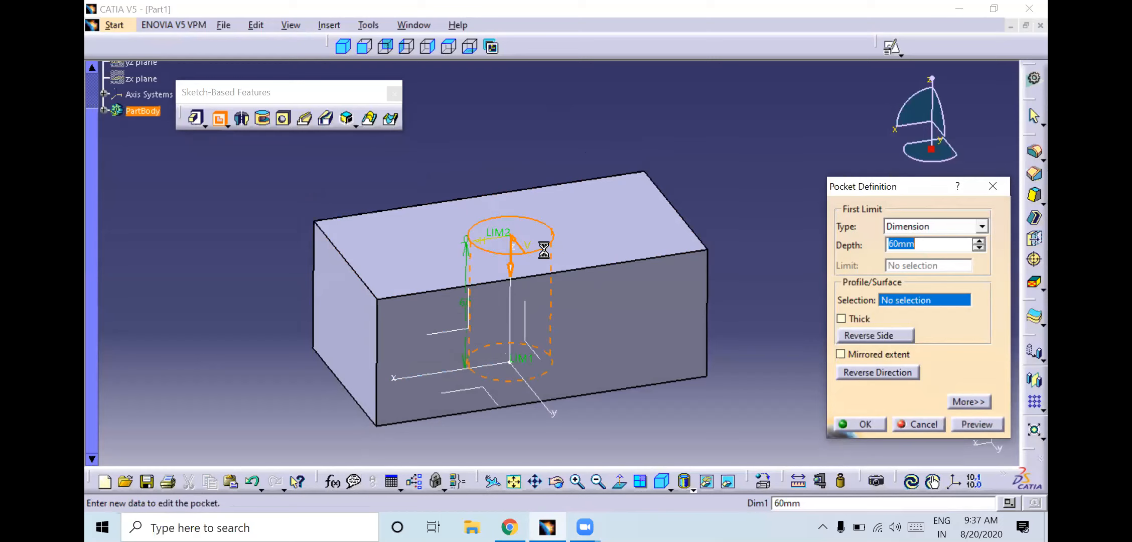
{"action": "left_click_drag", "start_coordinate": [530, 370], "coordinate": [522, 304]}
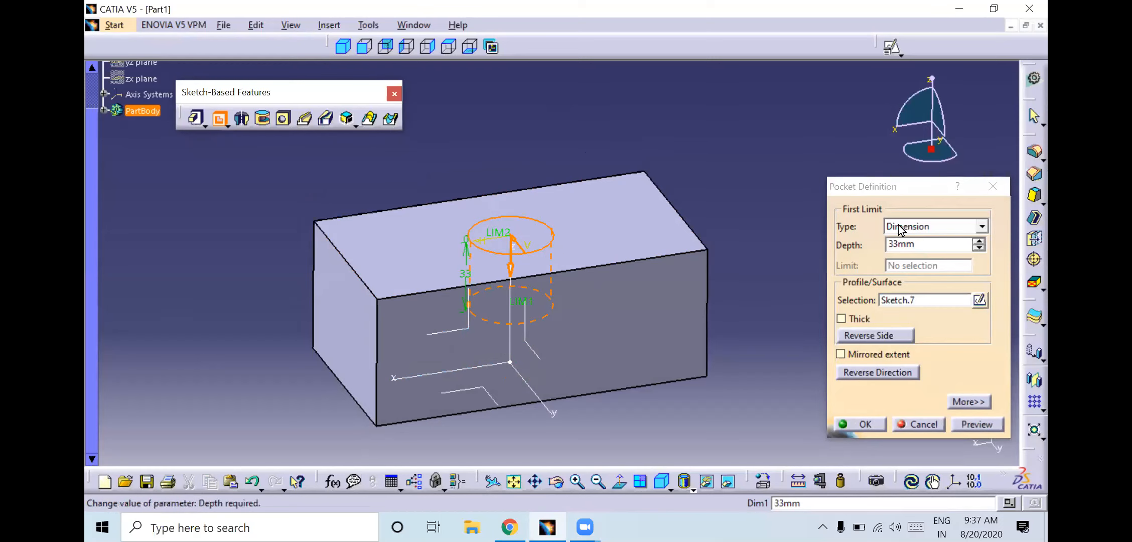
{"action": "double_click", "coordinate": [935, 250]}
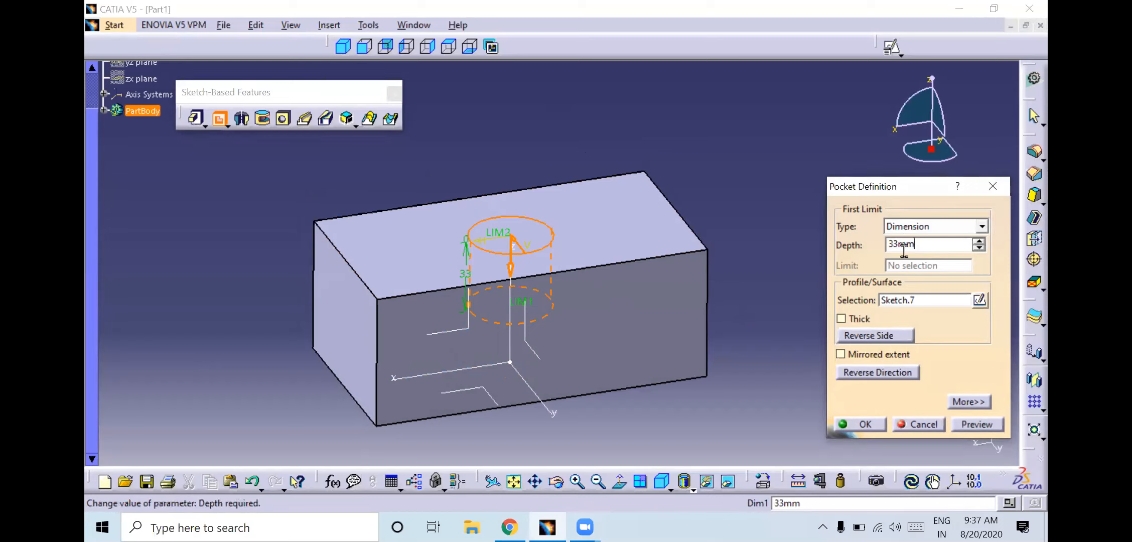
{"action": "left_click", "coordinate": [880, 424]}
{"action": "middle_click_drag", "start_coordinate": [547, 163], "coordinate": [530, 261]}
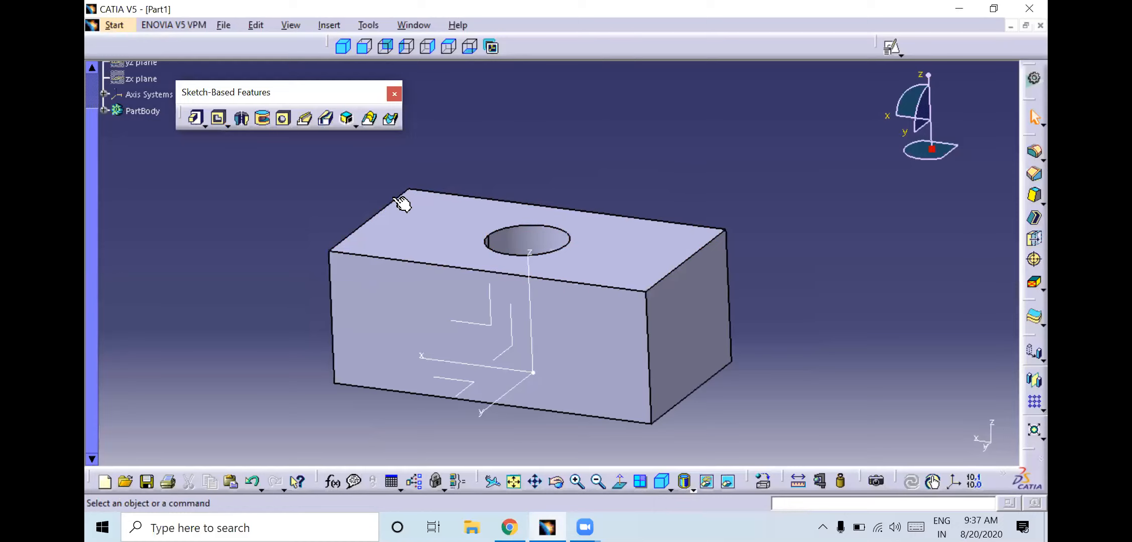
Close the Sketch-Based Features toolbar, undo the pocket, circle sketch, block and rectangle, and restore the isometric view
{"action": "left_click", "coordinate": [394, 94]}
{"action": "key", "text": "ctrl+z"}
{"action": "key", "text": "ctrl+z"}
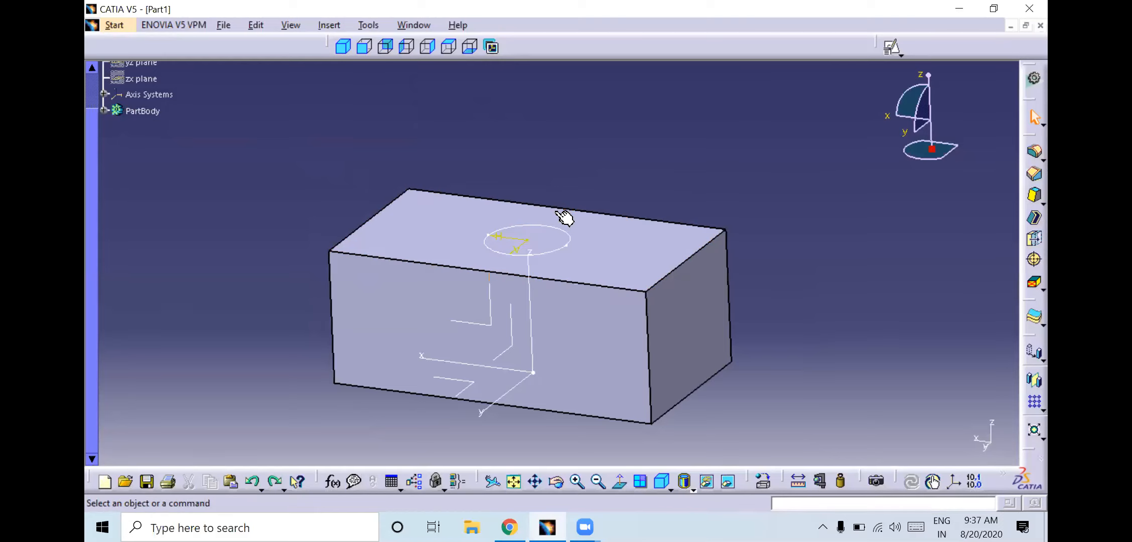
{"action": "key", "text": "ctrl+z"}
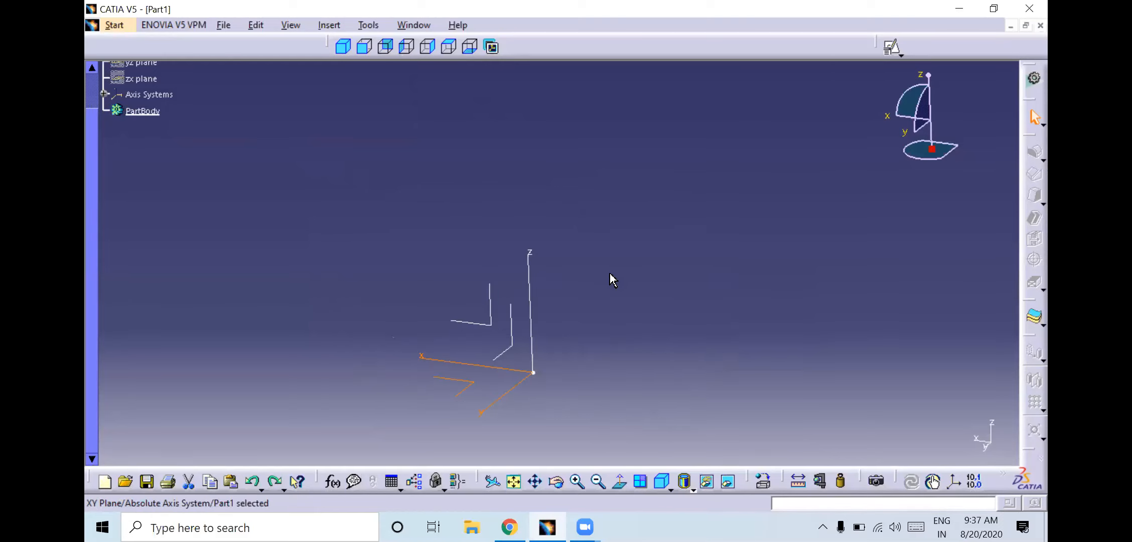
{"action": "left_click", "coordinate": [343, 46]}
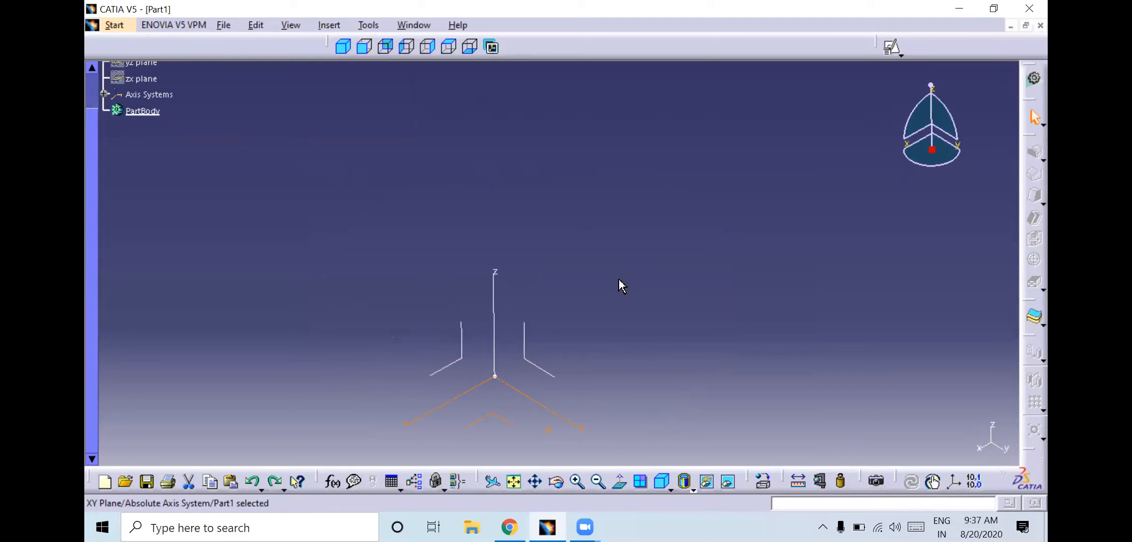
Create a positioned sketch on the yz plane and draw a rectangle about 42 by 124 mm, offset from the vertical axis
{"action": "left_click", "coordinate": [537, 273]}
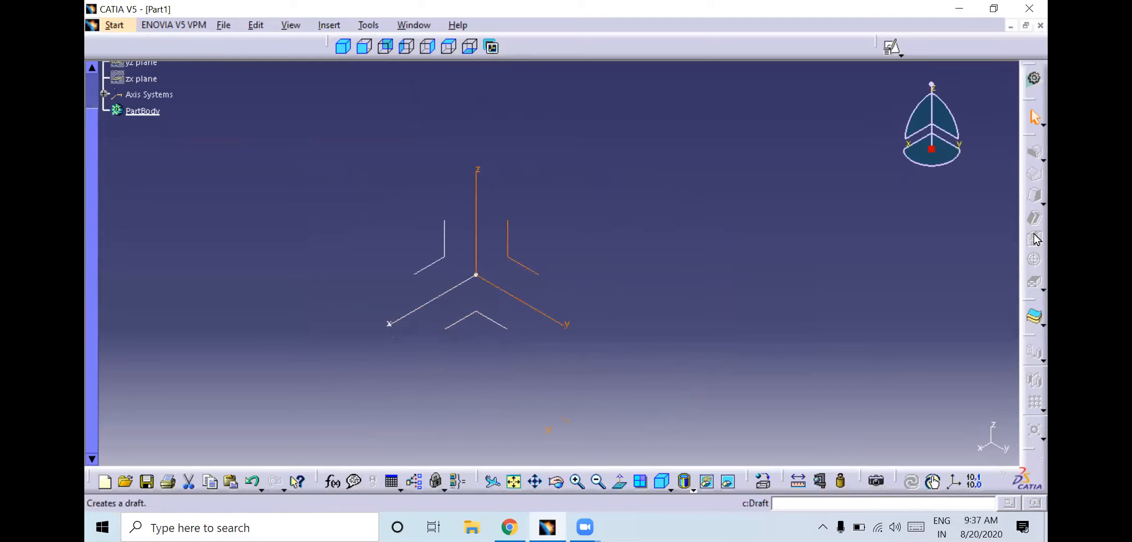
{"action": "left_click", "coordinate": [892, 47]}
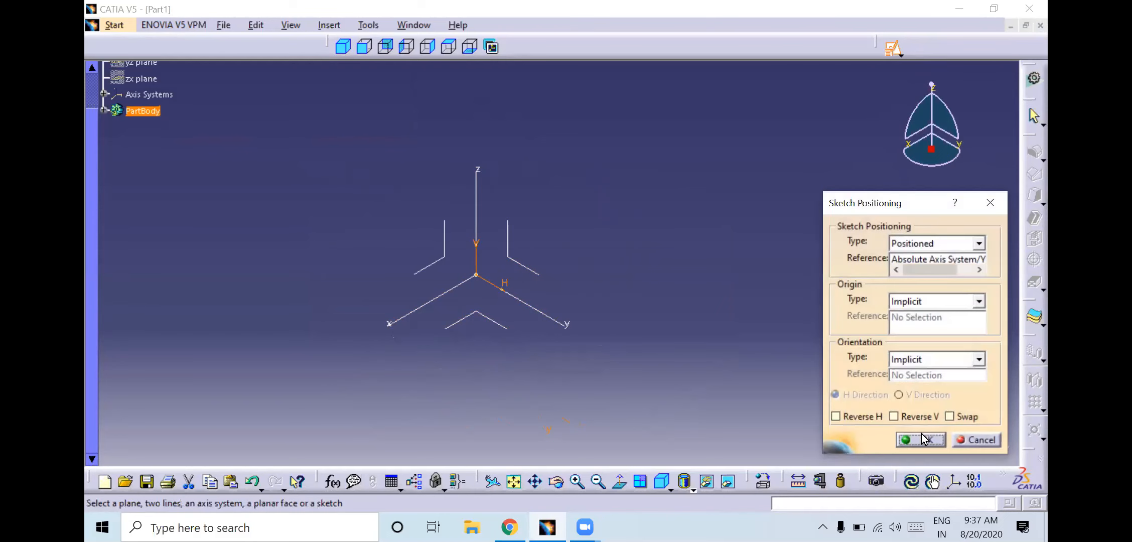
{"action": "left_click", "coordinate": [921, 439]}
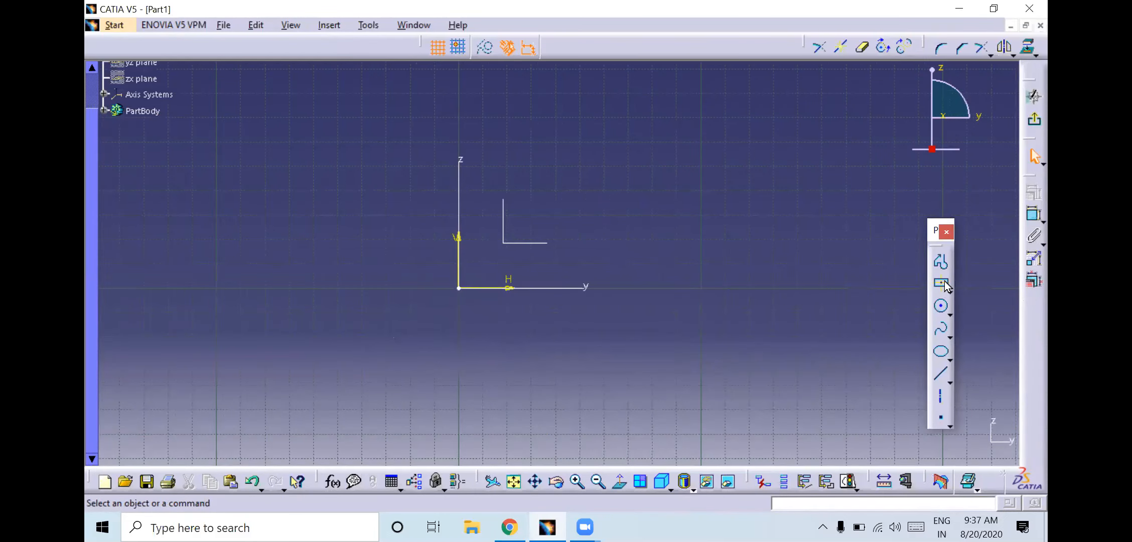
{"action": "left_click", "coordinate": [947, 286]}
{"action": "left_click", "coordinate": [871, 297]}
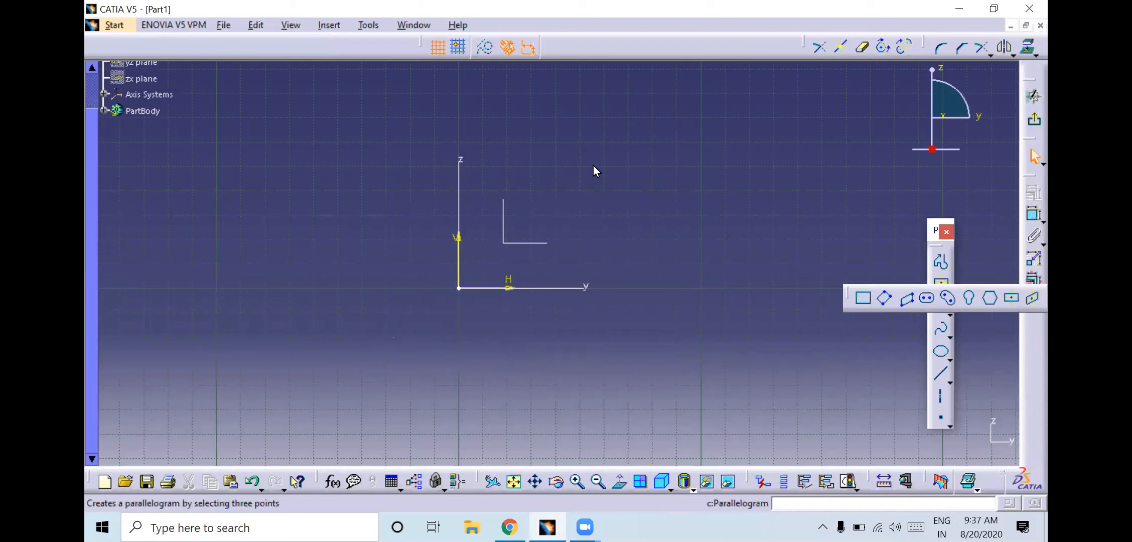
{"action": "left_click", "coordinate": [556, 111]}
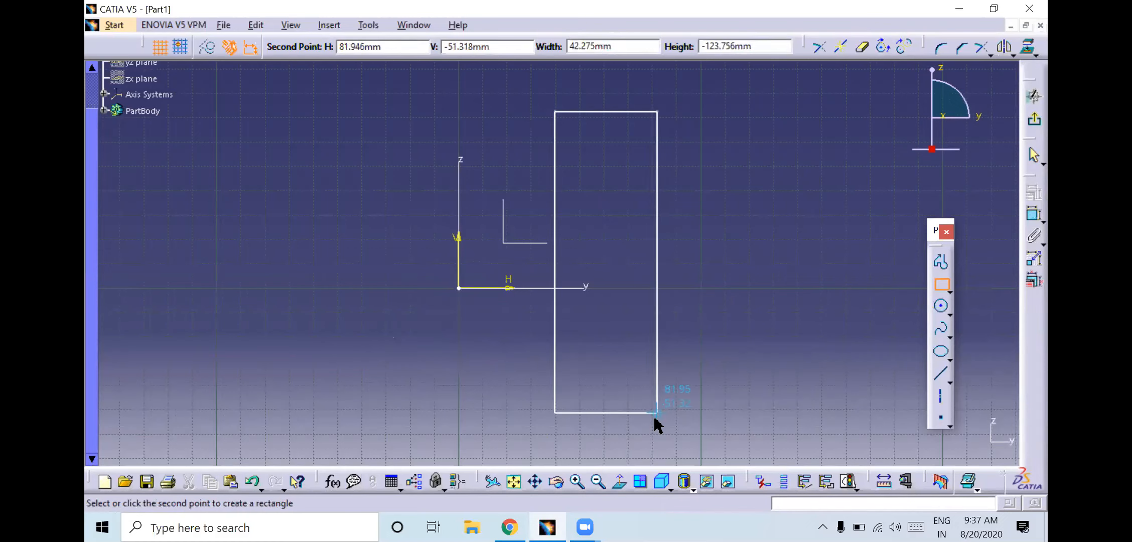
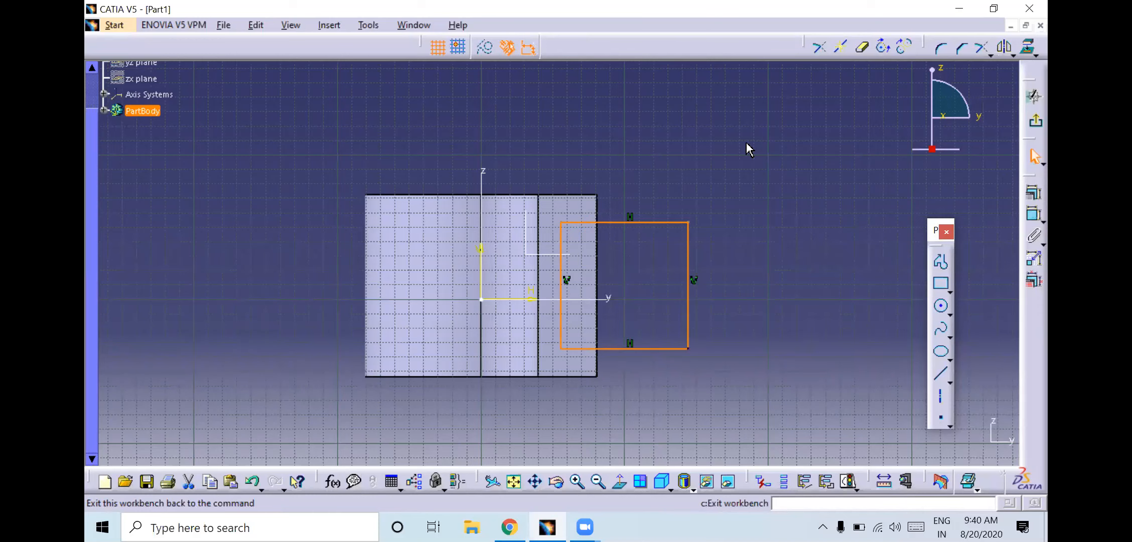
Cut a 270-degree groove through the shaft by revolving the offset rectangle about the Z axis, and inspect the cut
{"action": "left_click", "coordinate": [327, 25]}
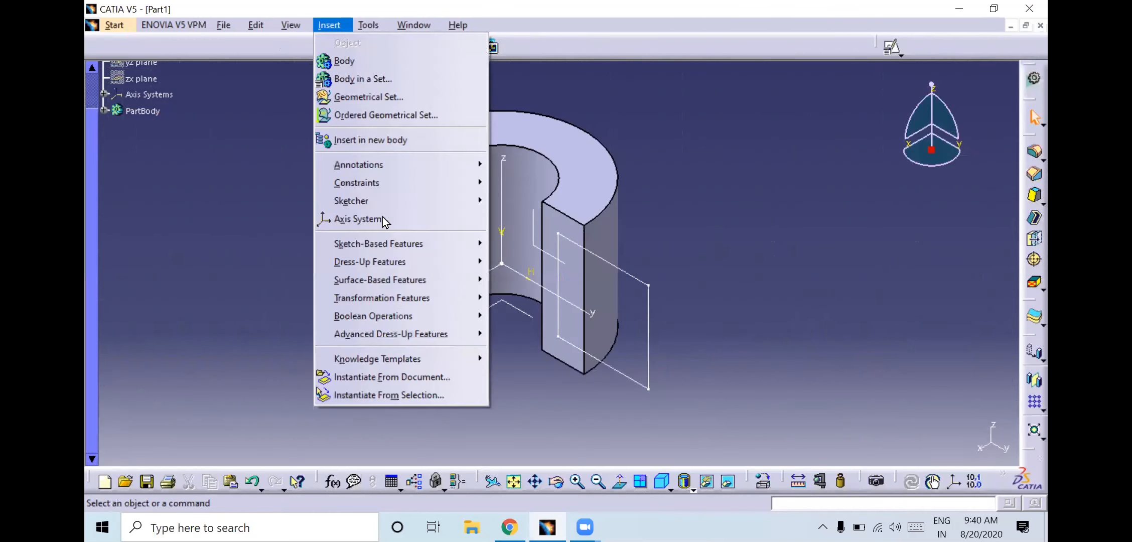
{"action": "mouse_move", "coordinate": [386, 249]}
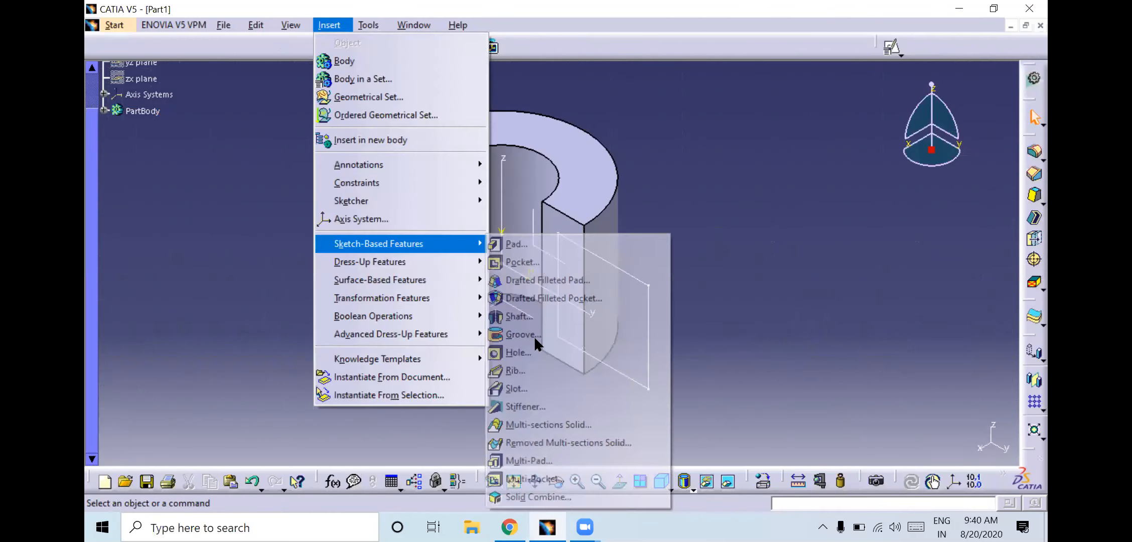
{"action": "left_click", "coordinate": [630, 335]}
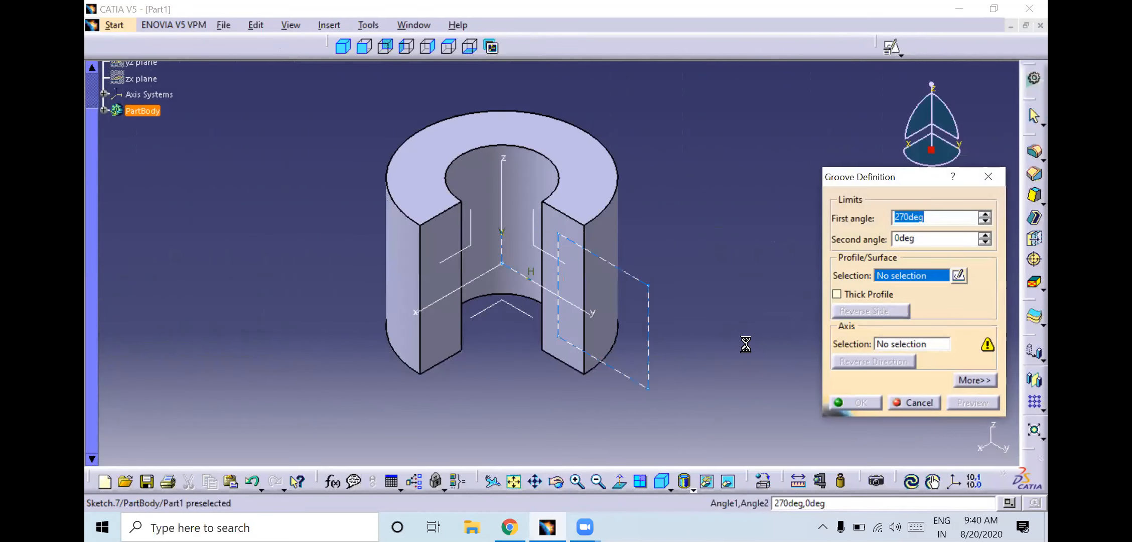
{"action": "left_click", "coordinate": [538, 230]}
{"action": "left_click", "coordinate": [502, 207]}
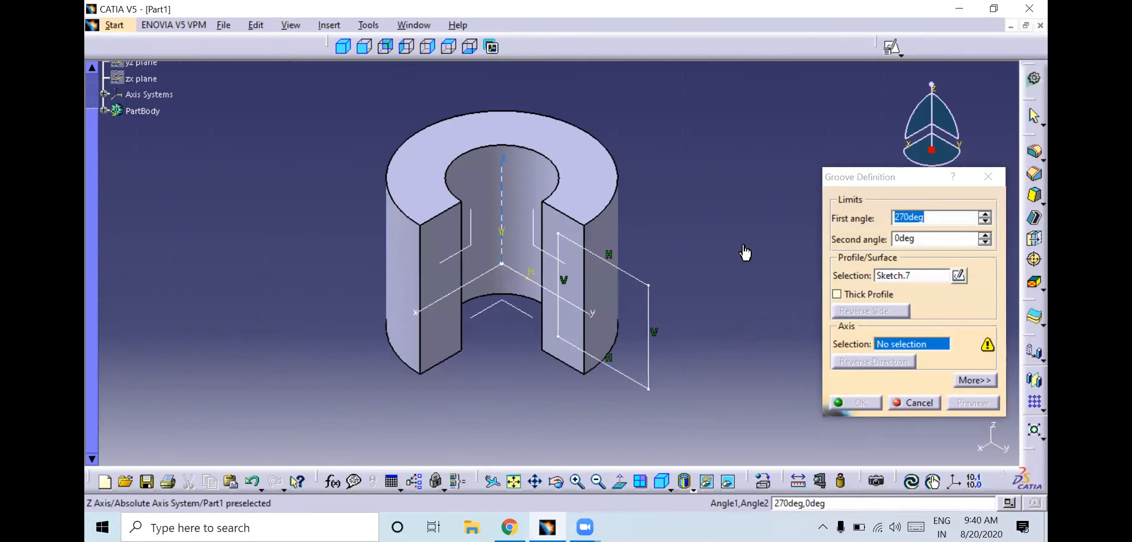
{"action": "left_click", "coordinate": [865, 402]}
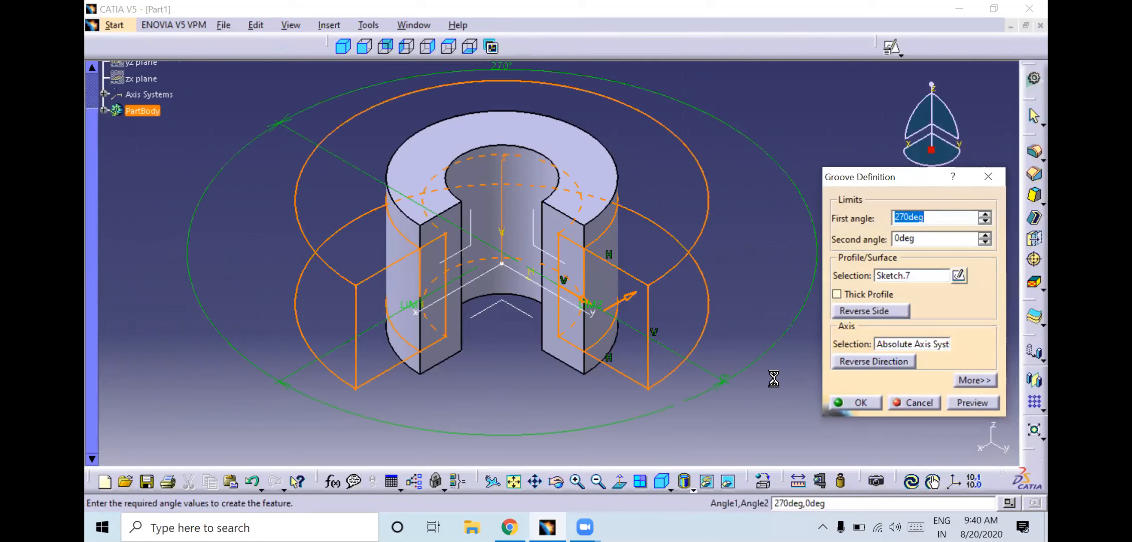
{"action": "middle_click_drag", "start_coordinate": [613, 198], "coordinate": [612, 324]}
{"action": "middle_click_drag", "start_coordinate": [551, 298], "coordinate": [590, 308]}
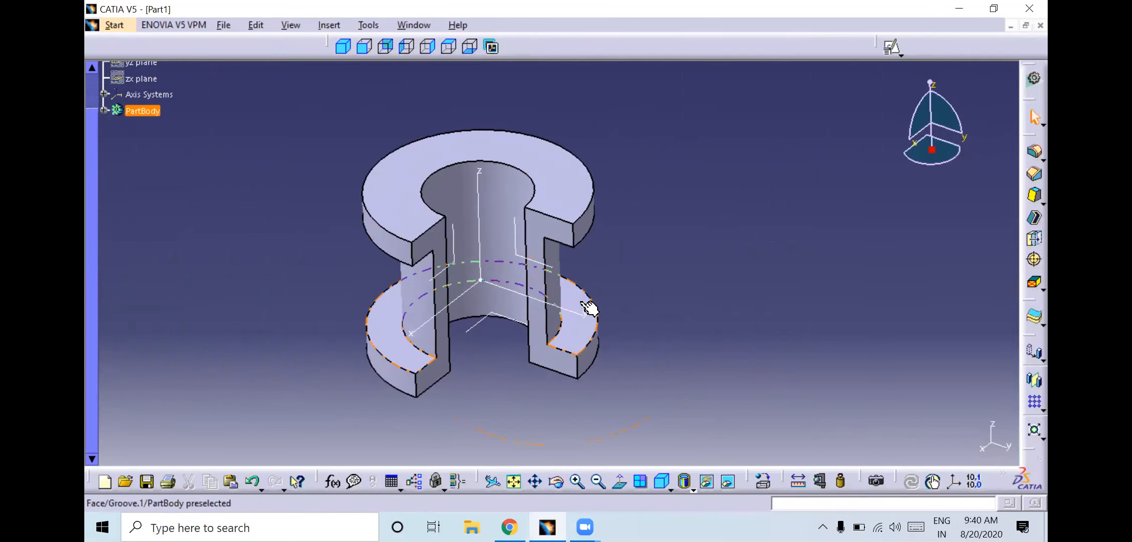
{"action": "left_click", "coordinate": [334, 29]}
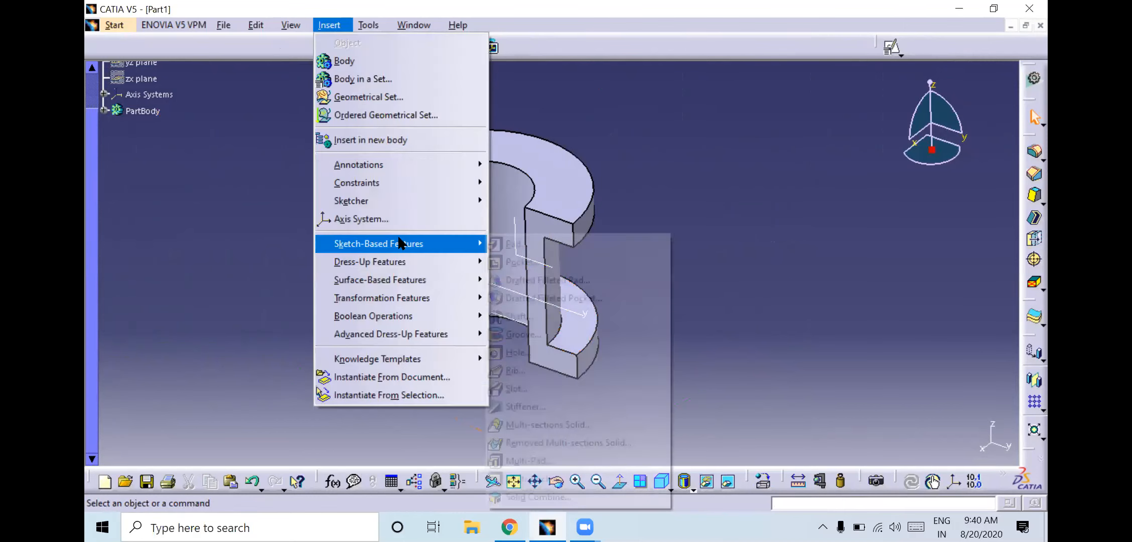
{"action": "left_click", "coordinate": [761, 156]}
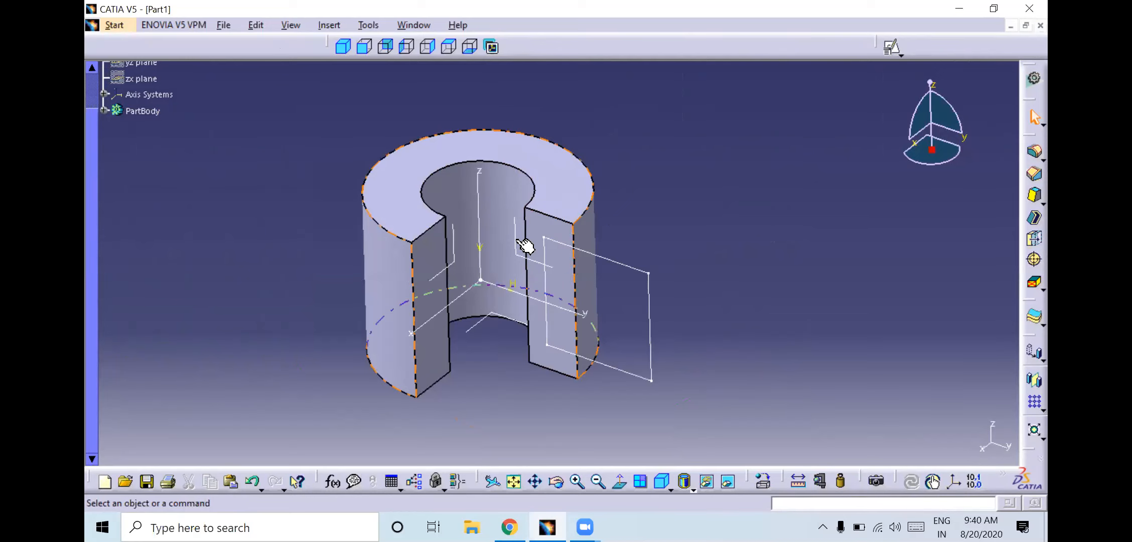
{"action": "left_click", "coordinate": [556, 232]}
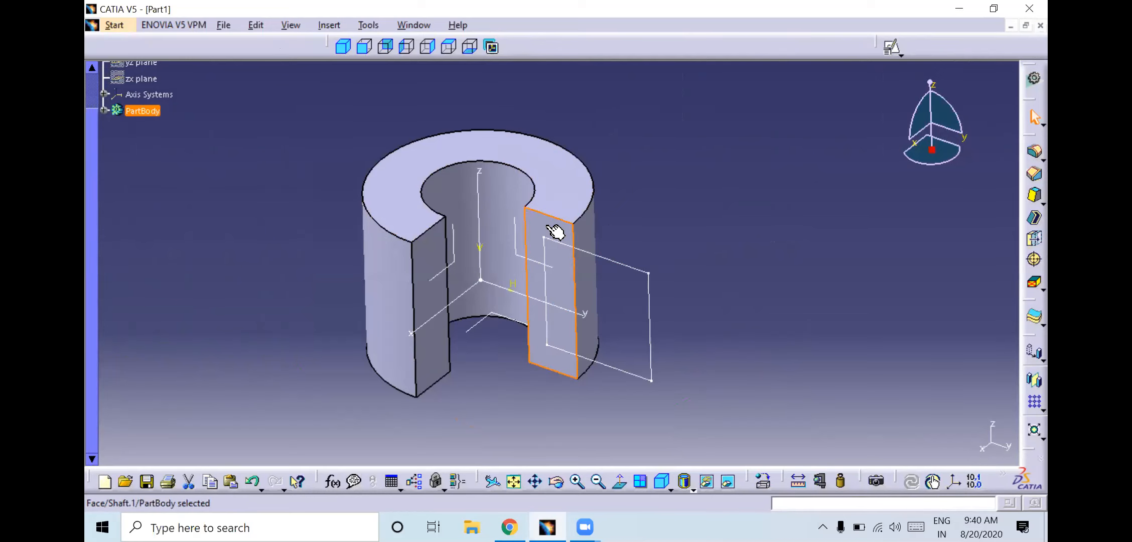
{"action": "left_click", "coordinate": [688, 215]}
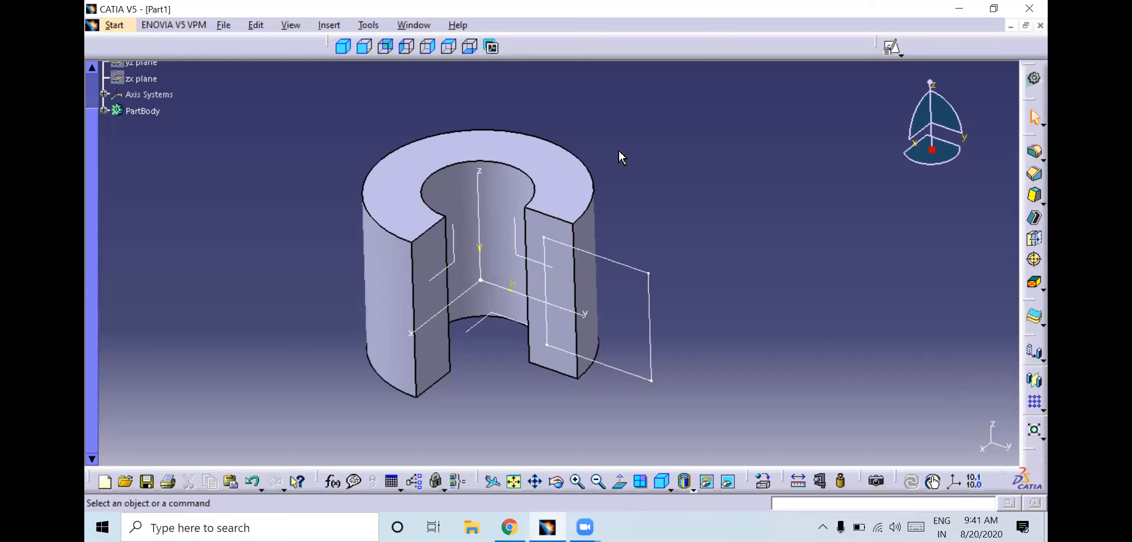
{"action": "left_click", "coordinate": [329, 24]}
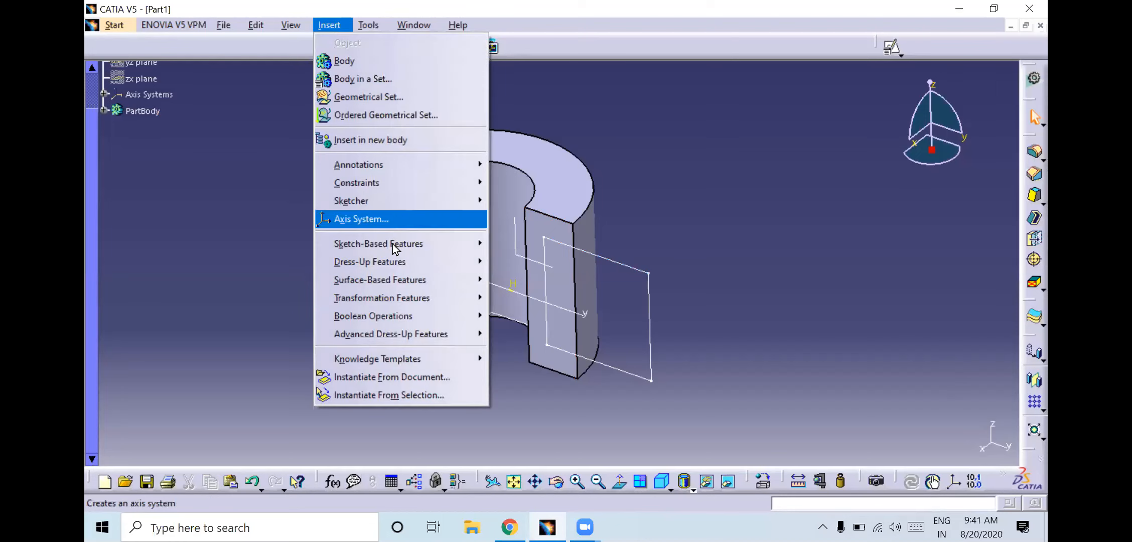
{"action": "left_click", "coordinate": [787, 51]}
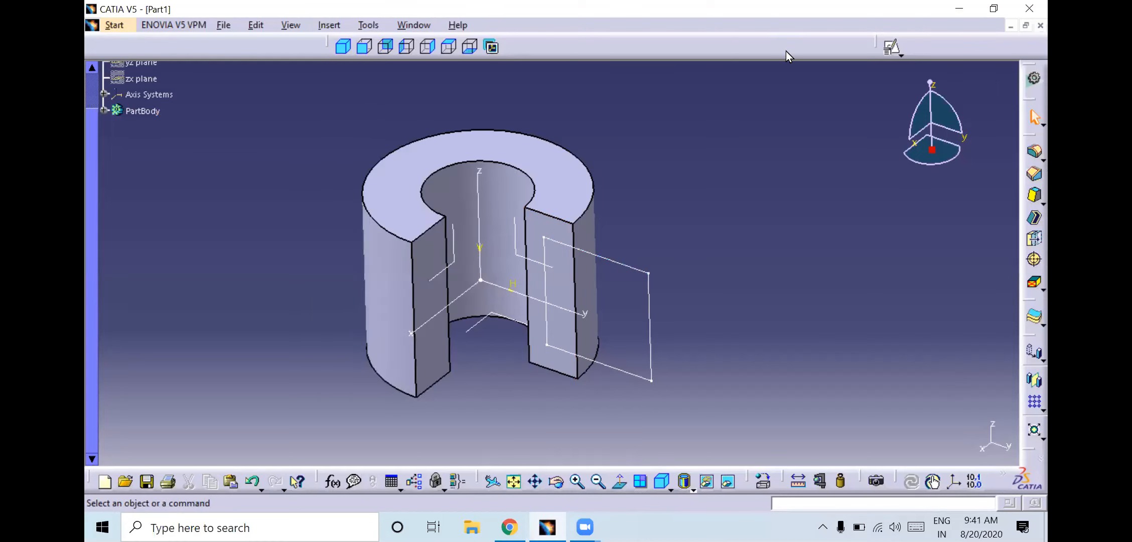
Show the Reconcile and Sketch-Based Features toolbars
{"action": "right_click", "coordinate": [962, 44]}
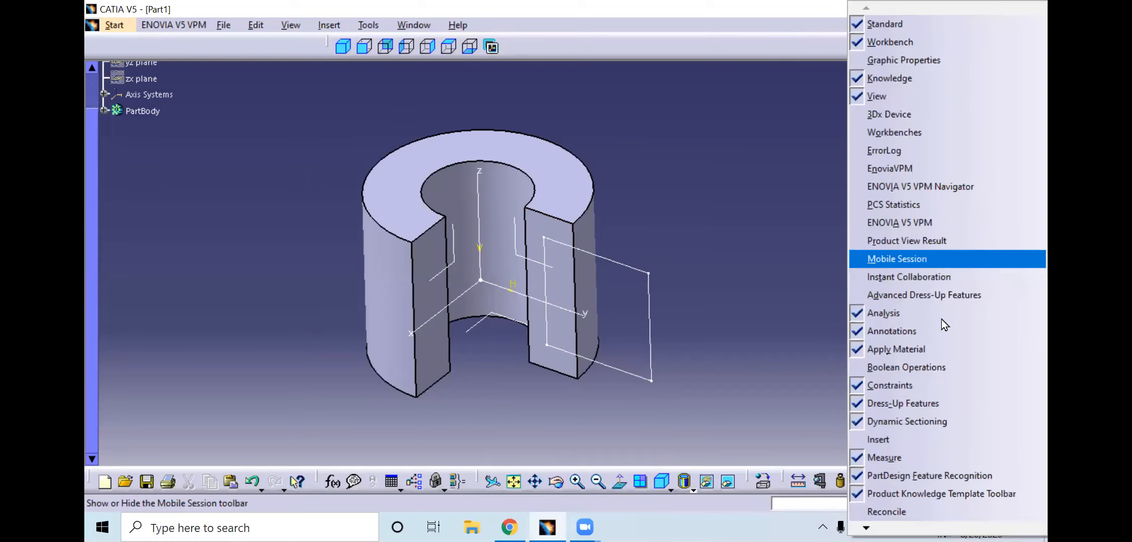
{"action": "left_click", "coordinate": [896, 409]}
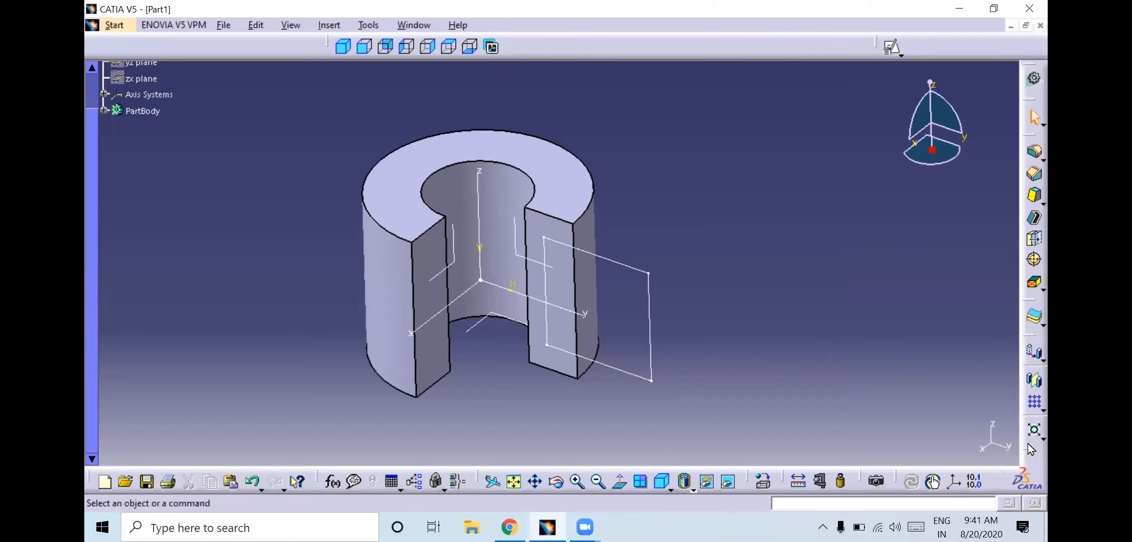
{"action": "right_click", "coordinate": [959, 35]}
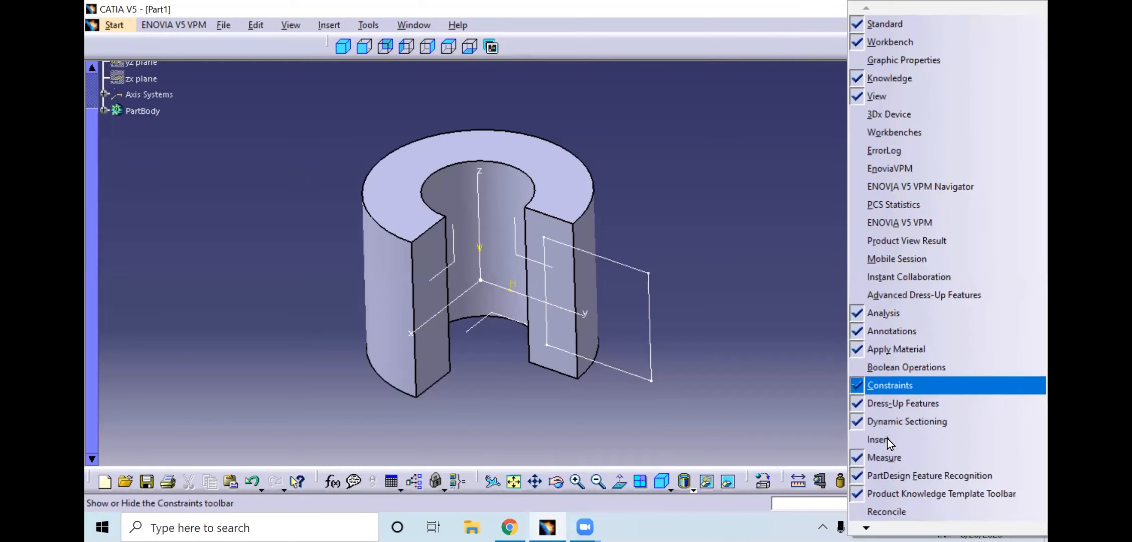
{"action": "left_click", "coordinate": [893, 511]}
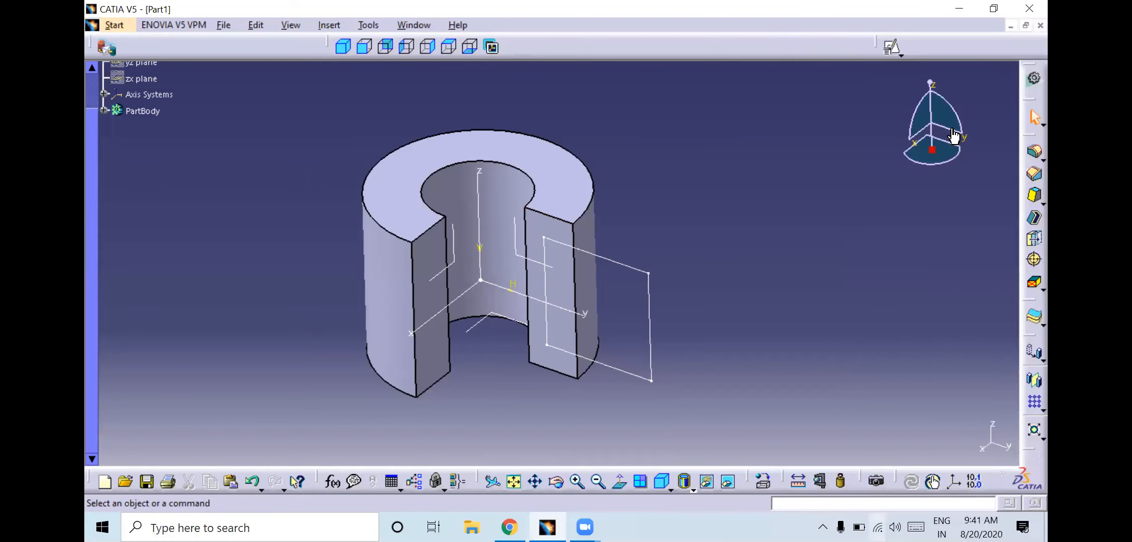
{"action": "right_click", "coordinate": [926, 48]}
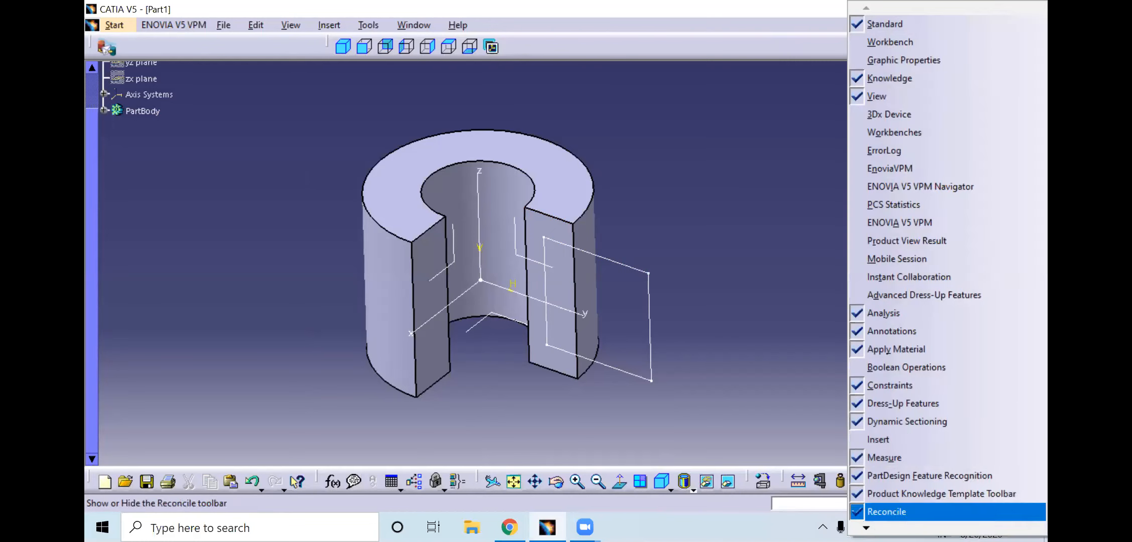
{"action": "mouse_move", "coordinate": [866, 528]}
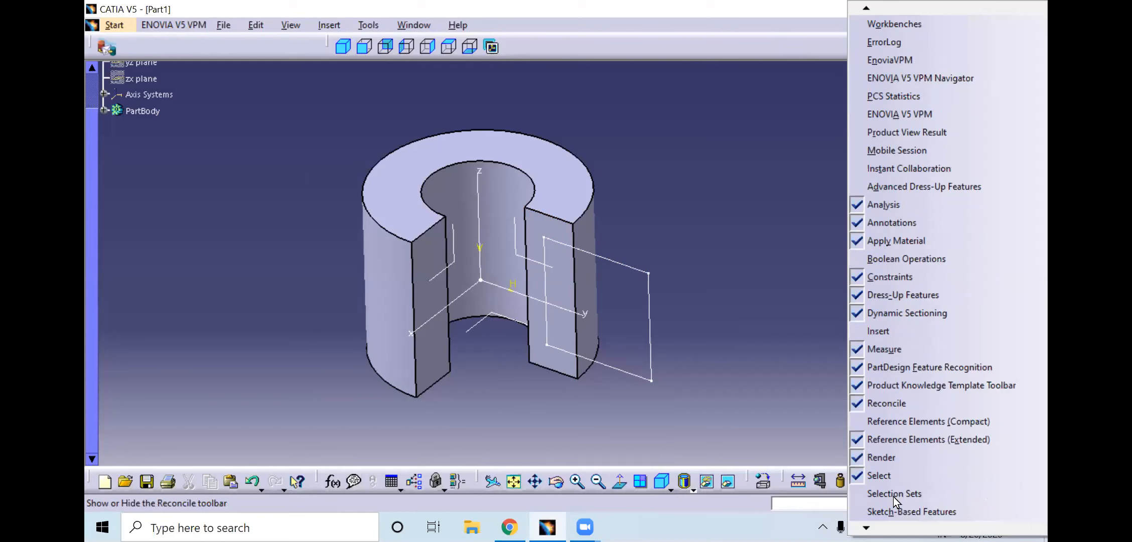
{"action": "left_click", "coordinate": [889, 472]}
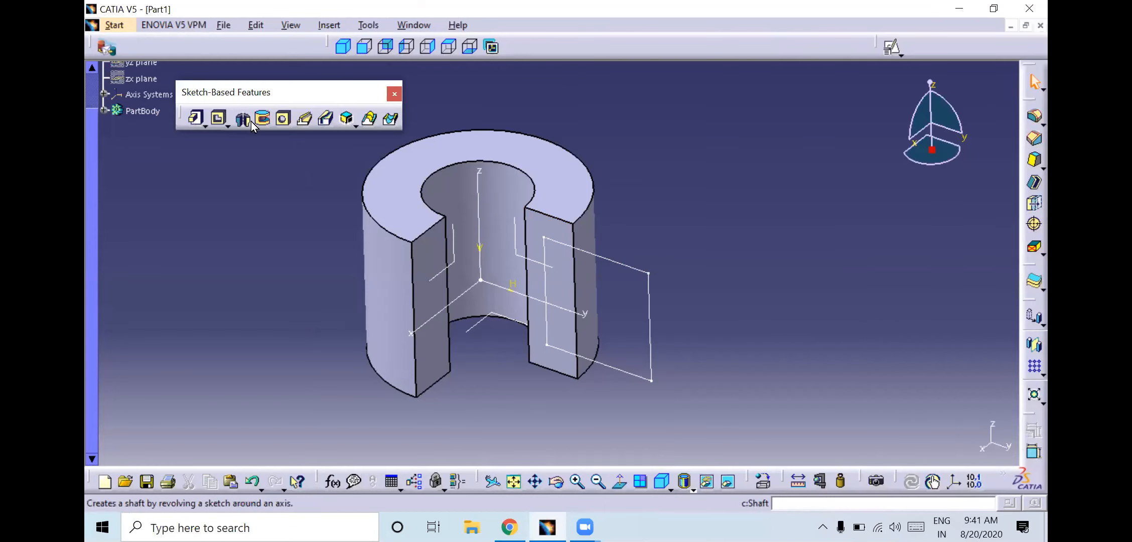
Preview a 270-degree groove of the offset rectangle with the rectangle's own inner vertical edge as the axis
{"action": "left_click", "coordinate": [264, 120]}
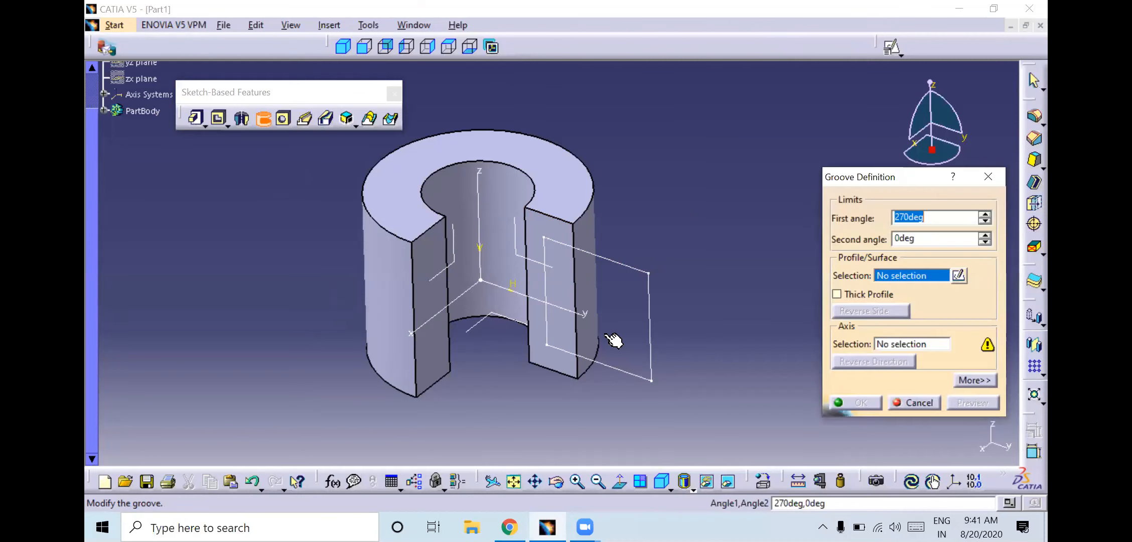
{"action": "left_click", "coordinate": [607, 258]}
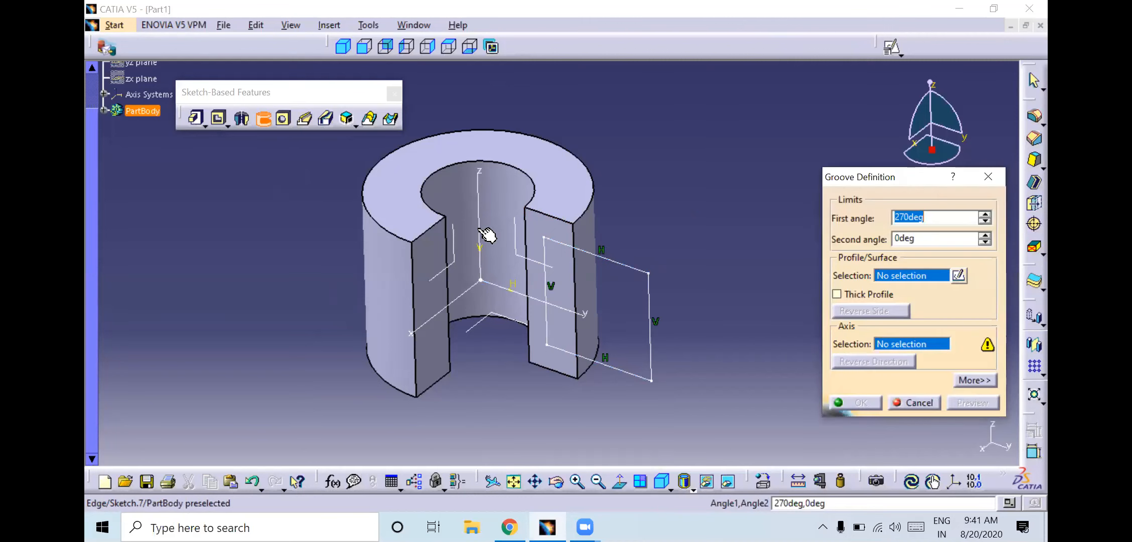
{"action": "left_click", "coordinate": [549, 296]}
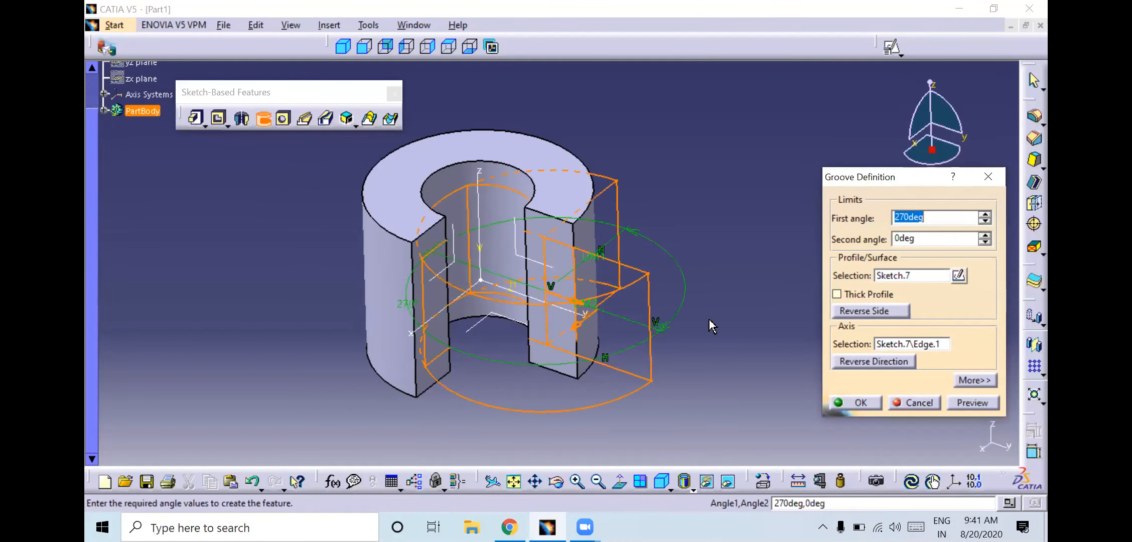
{"action": "middle_click_drag", "start_coordinate": [602, 319], "coordinate": [584, 299]}
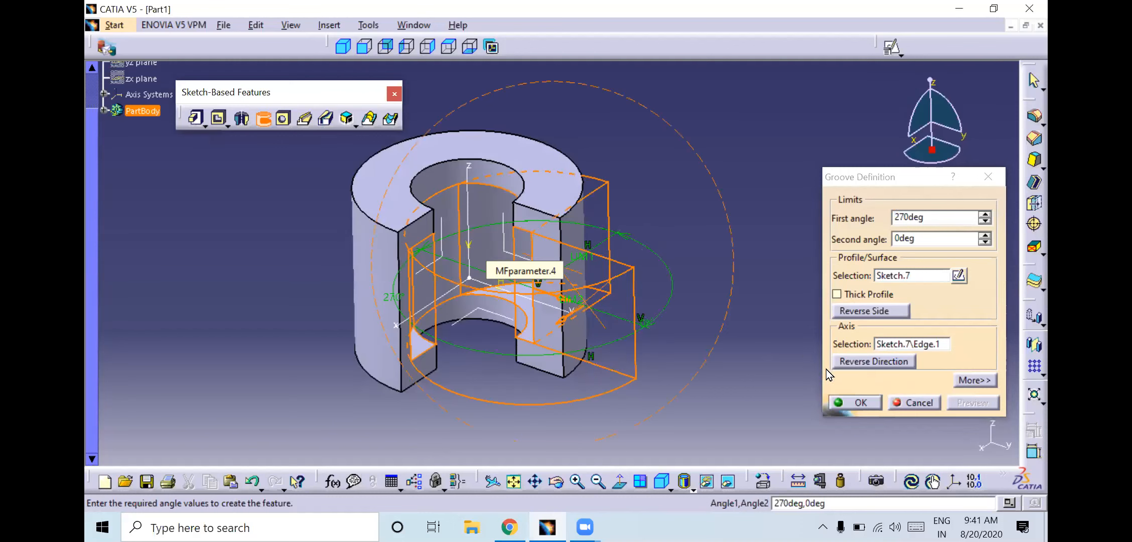
Change the groove's axis to the Z axis, preview the cut and create the groove
{"action": "left_click", "coordinate": [905, 344]}
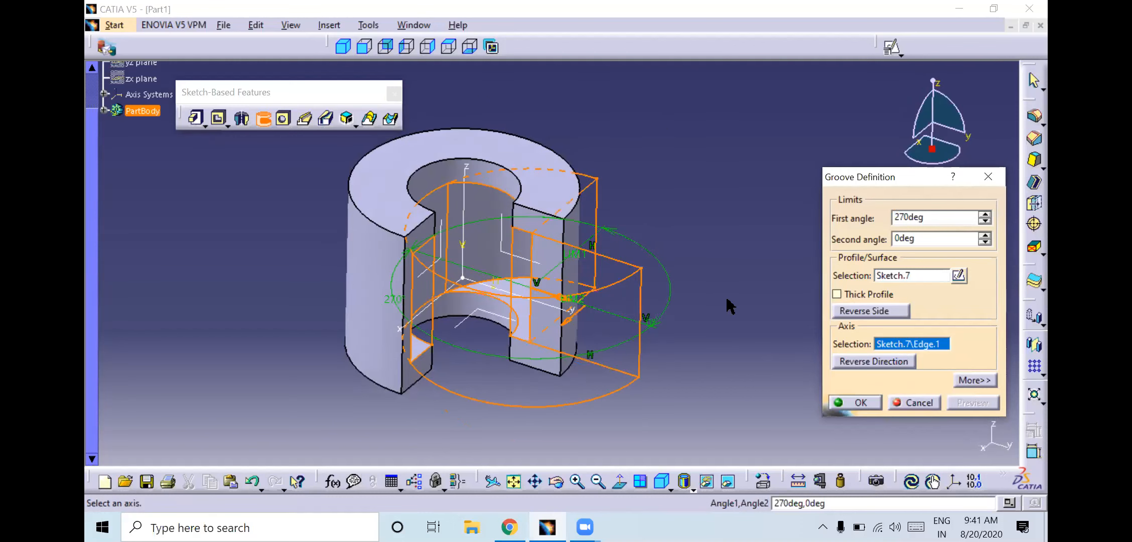
{"action": "left_click", "coordinate": [463, 185]}
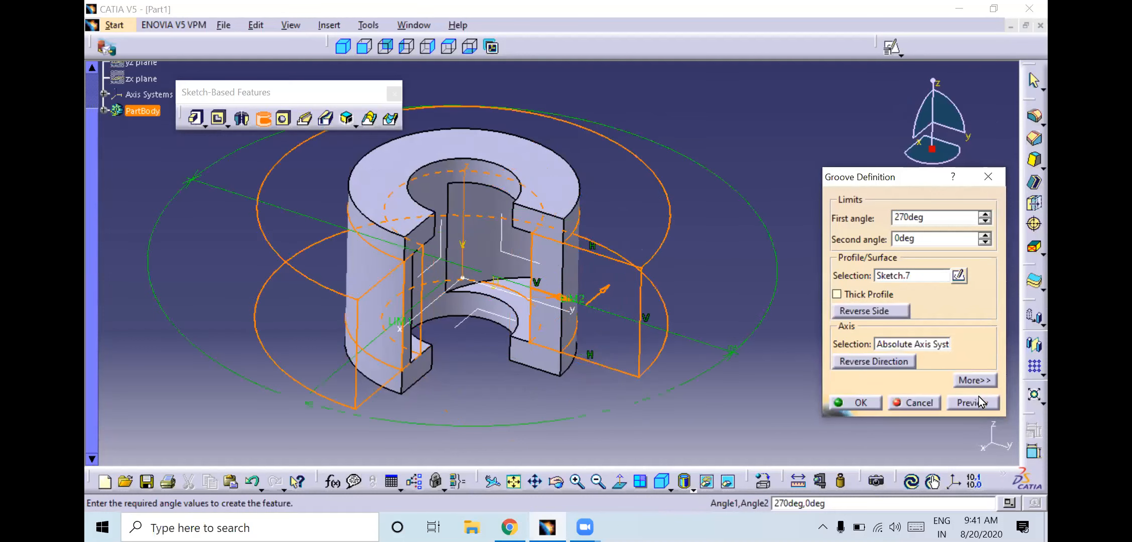
{"action": "middle_click_drag", "start_coordinate": [567, 267], "coordinate": [582, 222]}
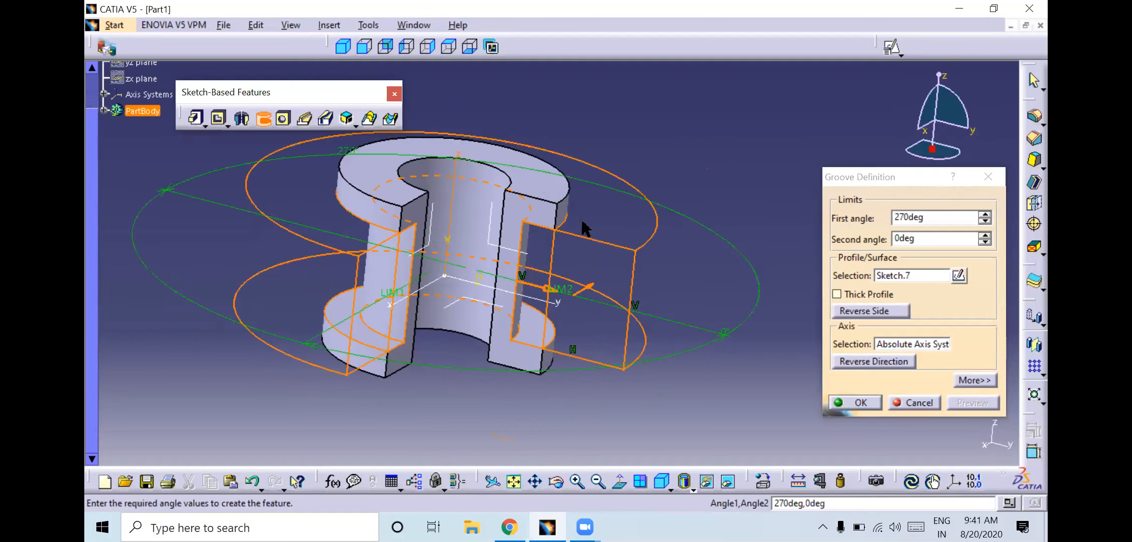
{"action": "left_click", "coordinate": [856, 403]}
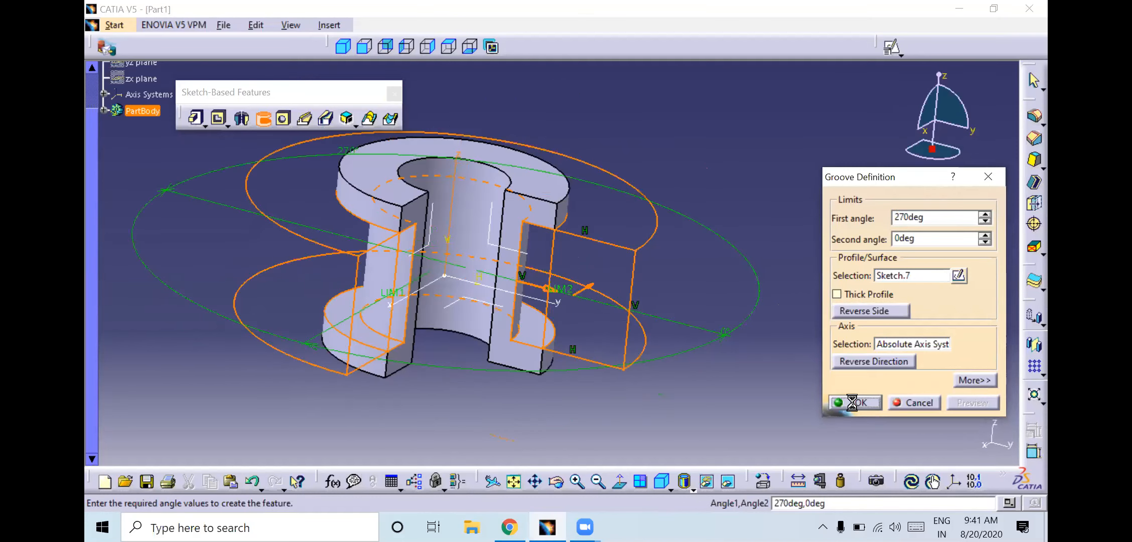
Close the shaft's definition unchanged and undo the groove, its rectangle sketch and the revolved shaft
{"action": "middle_click_drag", "start_coordinate": [750, 293], "coordinate": [521, 210]}
{"action": "double_click", "coordinate": [482, 194]}
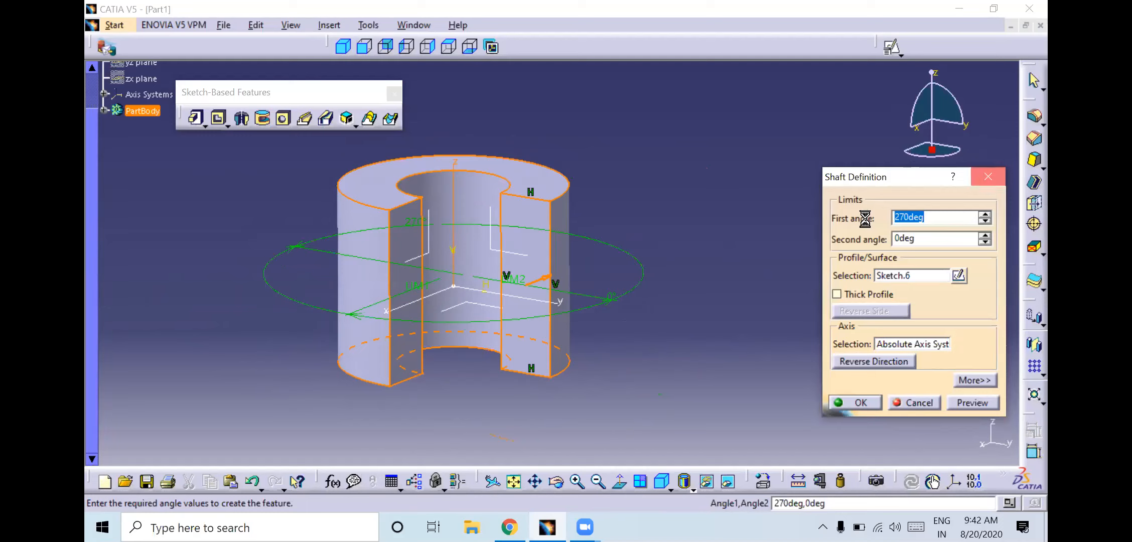
{"action": "left_click", "coordinate": [988, 177]}
{"action": "key", "text": "ctrl+z"}
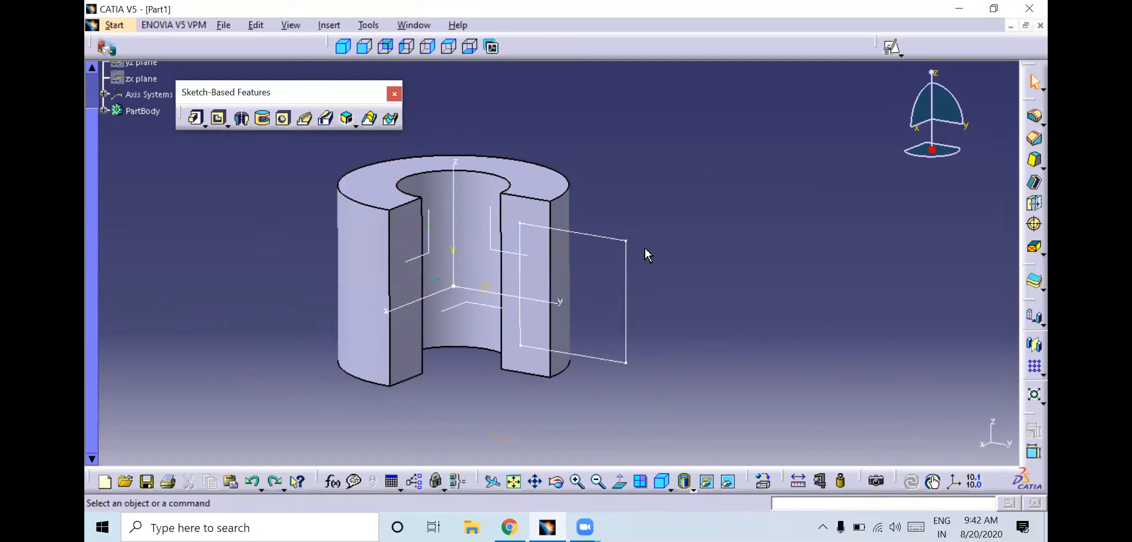
{"action": "key", "text": "ctrl+z"}
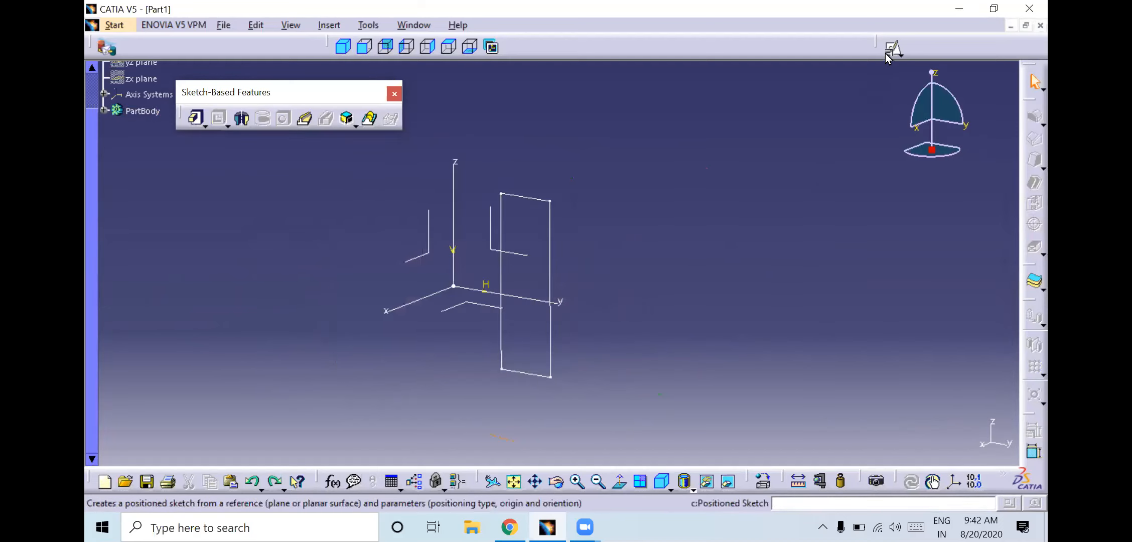
Preview a 360-degree shaft of the remaining rectangle about its own outer vertical edge and cancel it
{"action": "left_click", "coordinate": [240, 119]}
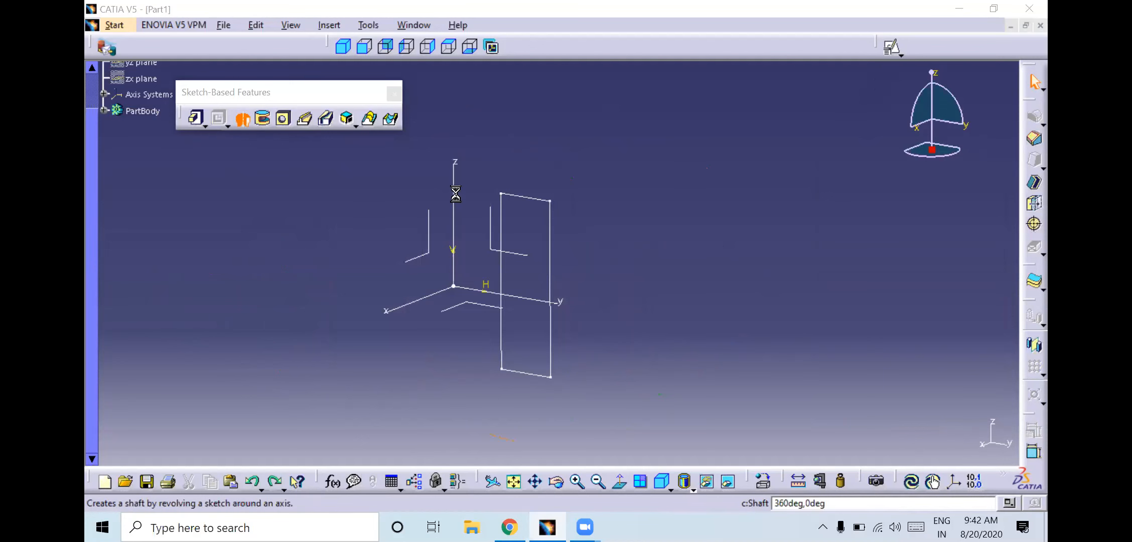
{"action": "left_click", "coordinate": [558, 257]}
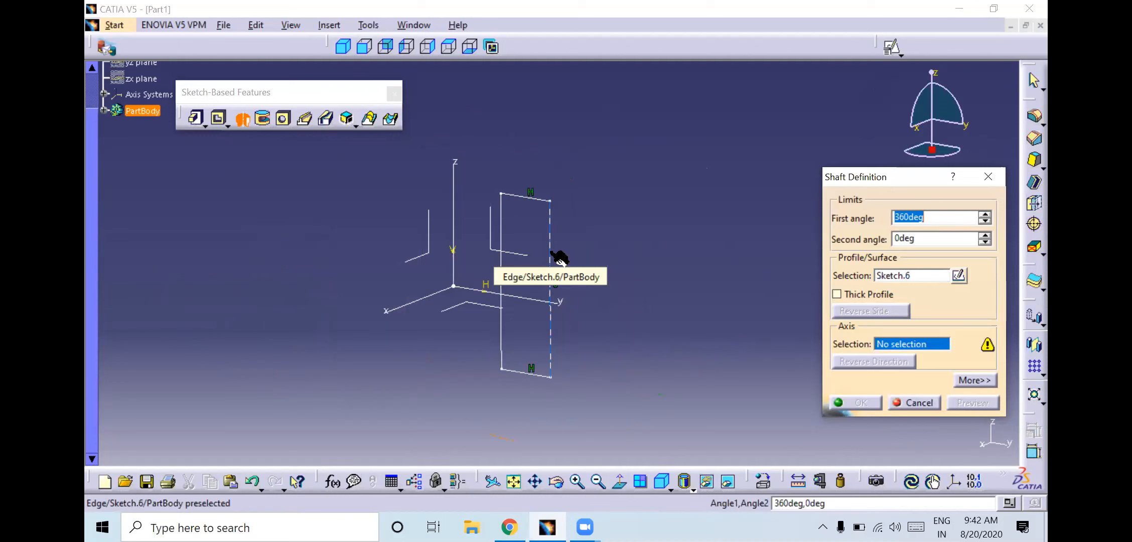
{"action": "left_click", "coordinate": [559, 257]}
{"action": "left_click", "coordinate": [973, 403]}
{"action": "middle_click_drag", "start_coordinate": [647, 235], "coordinate": [624, 335]}
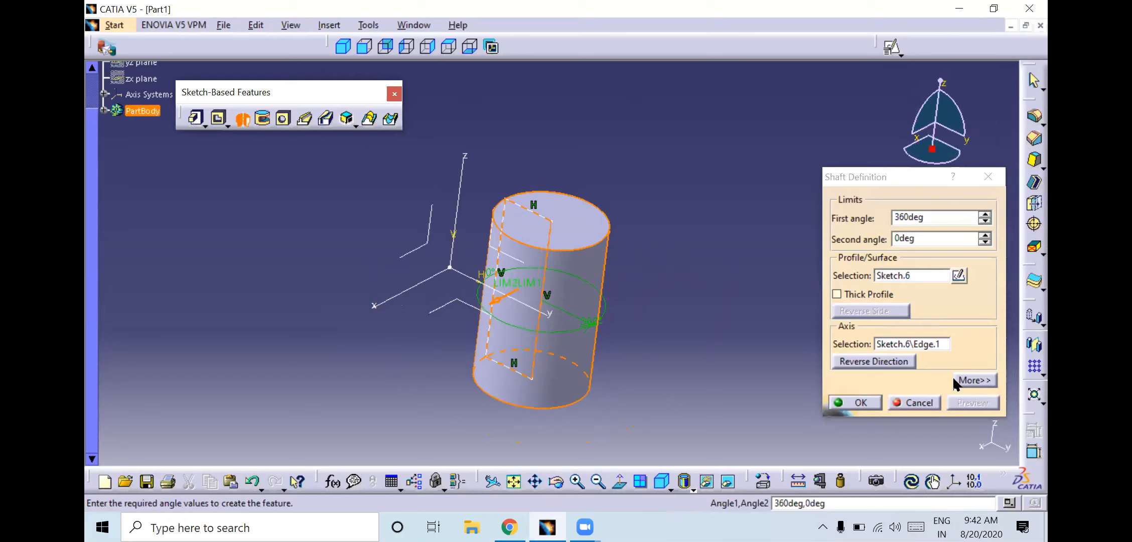
{"action": "left_click", "coordinate": [915, 401]}
Delete the remaining rectangle sketch from the part
{"action": "middle_click_drag", "start_coordinate": [670, 276], "coordinate": [530, 230]}
{"action": "left_click", "coordinate": [542, 232]}
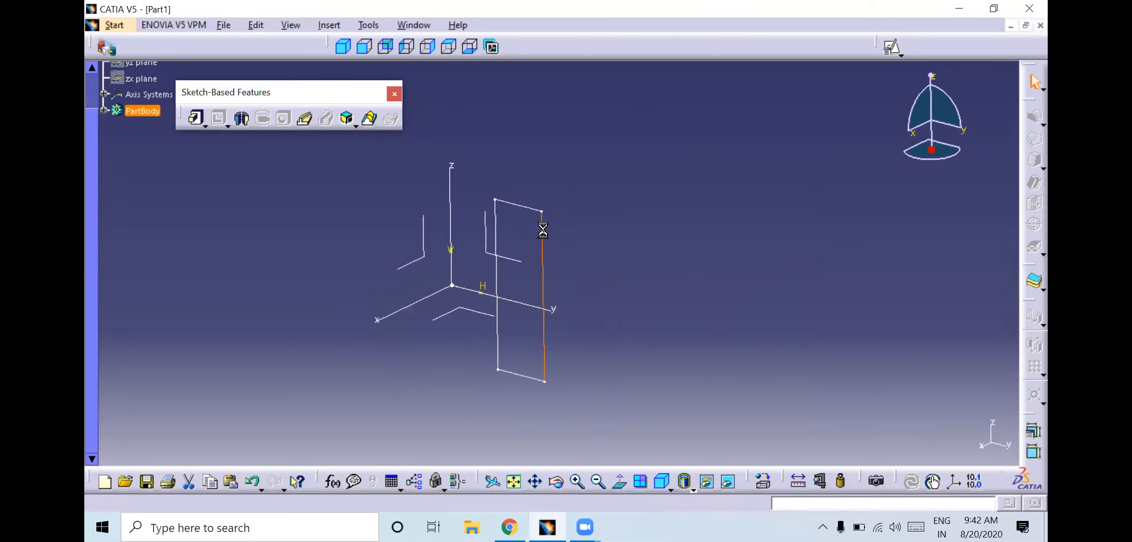
{"action": "key", "text": "Delete"}
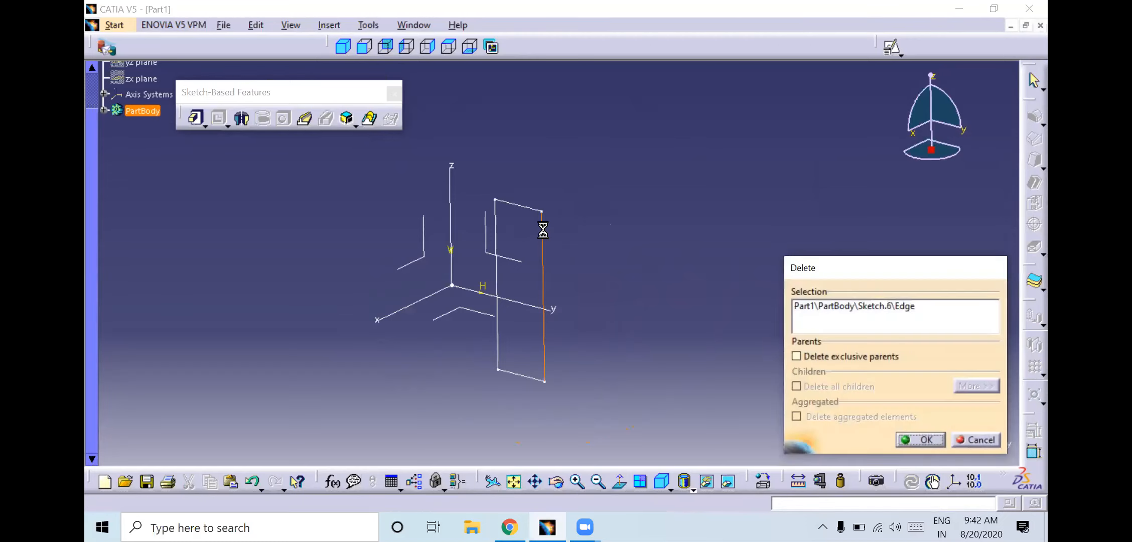
{"action": "key", "text": "Return"}
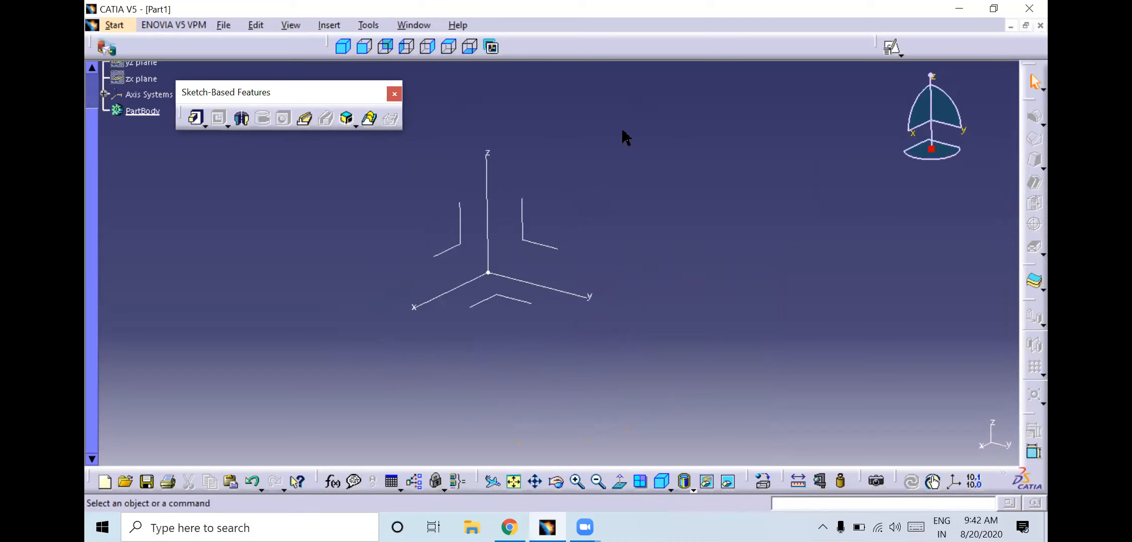
Sketch a circle centred on the origin in the xy plane
{"action": "left_click", "coordinate": [517, 298]}
{"action": "left_click", "coordinate": [891, 47]}
{"action": "left_click", "coordinate": [920, 438]}
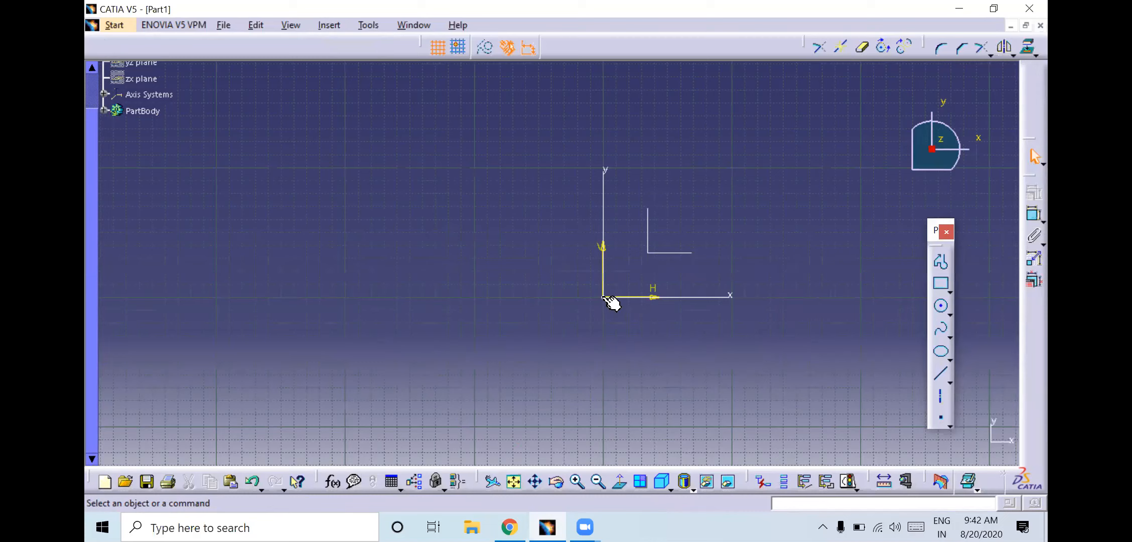
{"action": "left_click", "coordinate": [617, 290]}
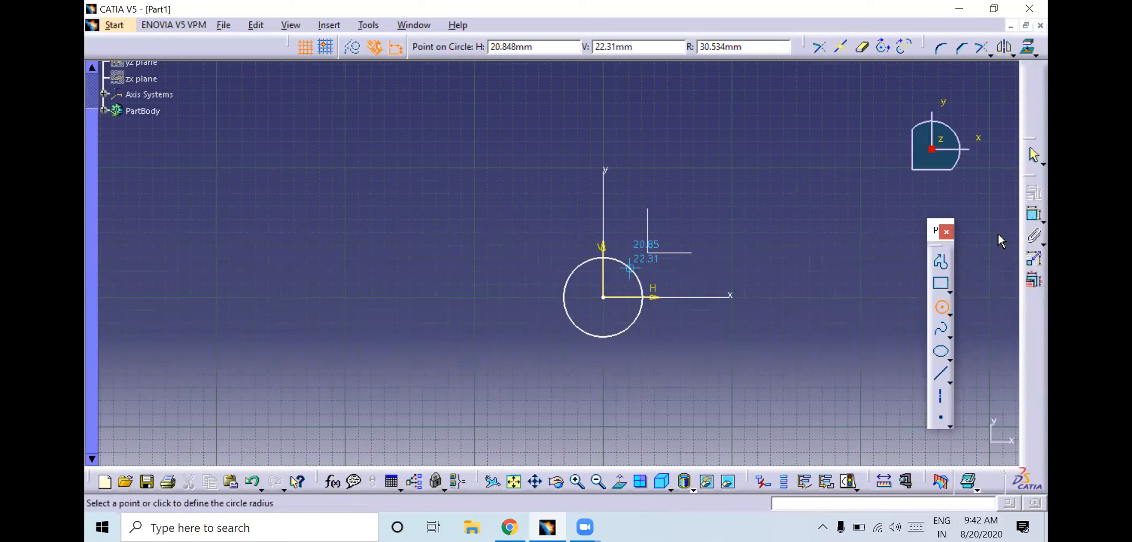
{"action": "left_click", "coordinate": [1032, 150]}
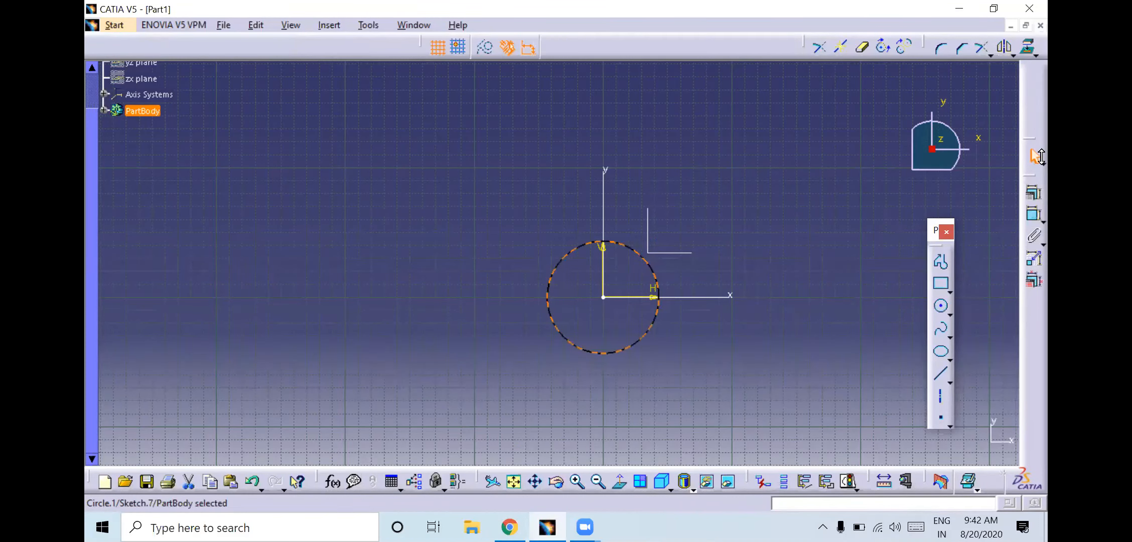
Display the Workbench toolbar and exit the circle's sketch back to the 3D part
{"action": "right_click", "coordinate": [1033, 92]}
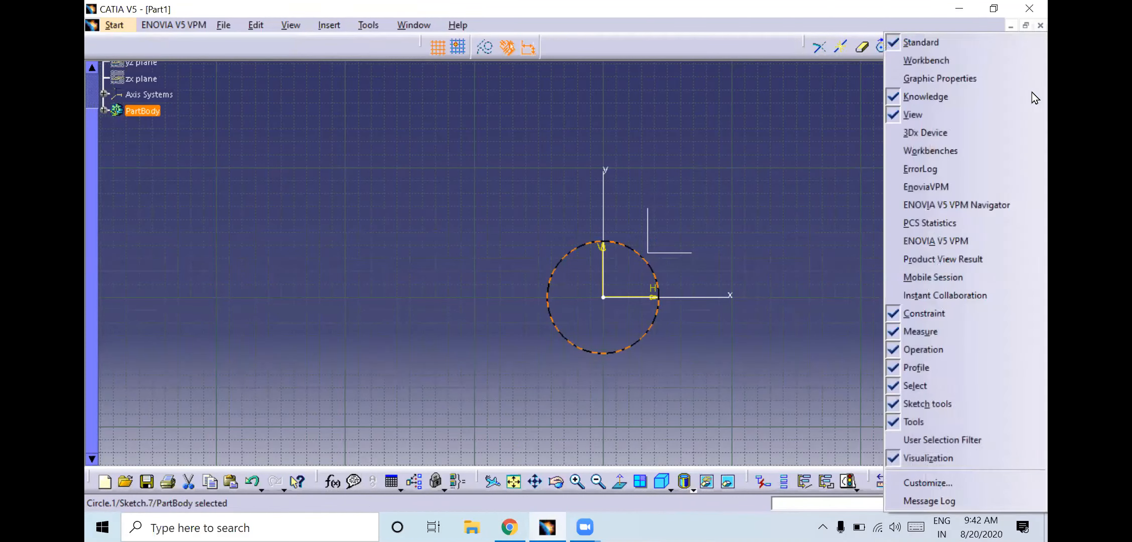
{"action": "left_click", "coordinate": [923, 62]}
{"action": "left_click", "coordinate": [1036, 123]}
{"action": "left_click", "coordinate": [838, 262]}
Sketch an open curve in the yz plane that rises from the origin and bends towards positive y, and exit the sketch
{"action": "middle_click_drag", "start_coordinate": [697, 172], "coordinate": [727, 275]}
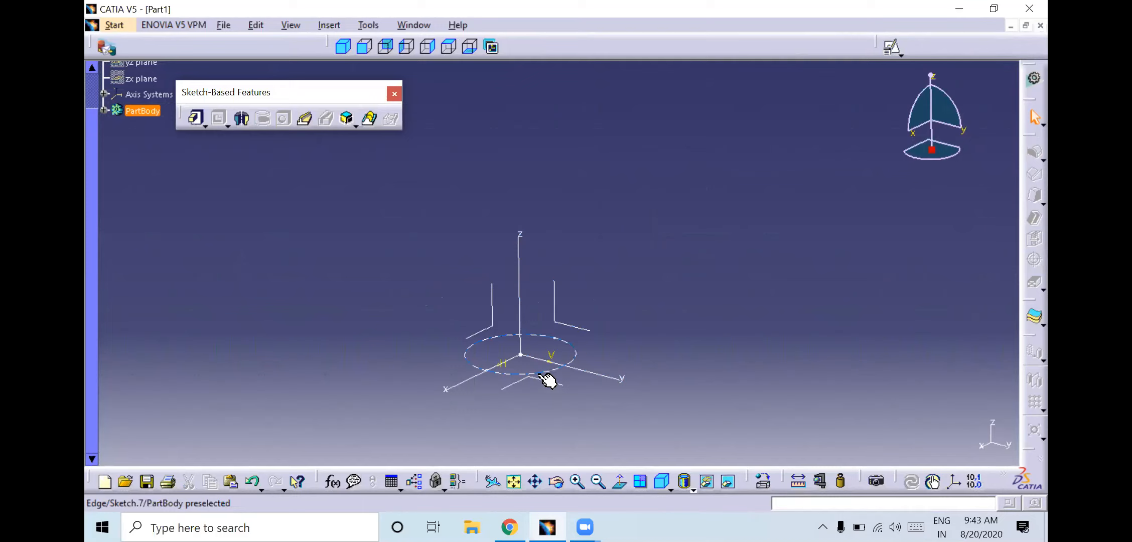
{"action": "middle_click_drag", "start_coordinate": [500, 261], "coordinate": [490, 235]}
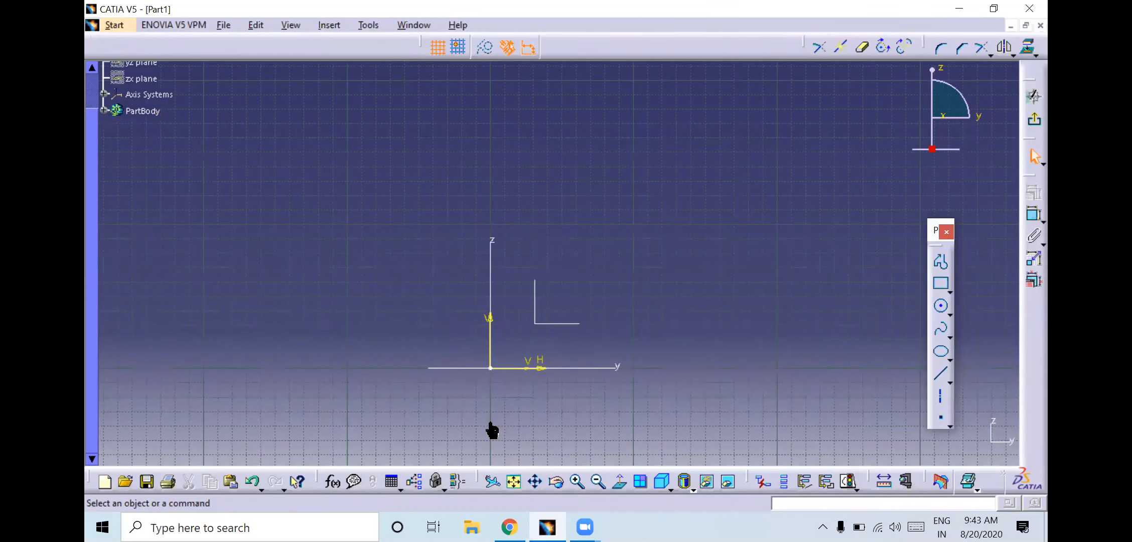
{"action": "left_click", "coordinate": [490, 169]}
{"action": "left_click", "coordinate": [562, 102]}
{"action": "middle_click_drag", "start_coordinate": [563, 104], "coordinate": [575, 186]}
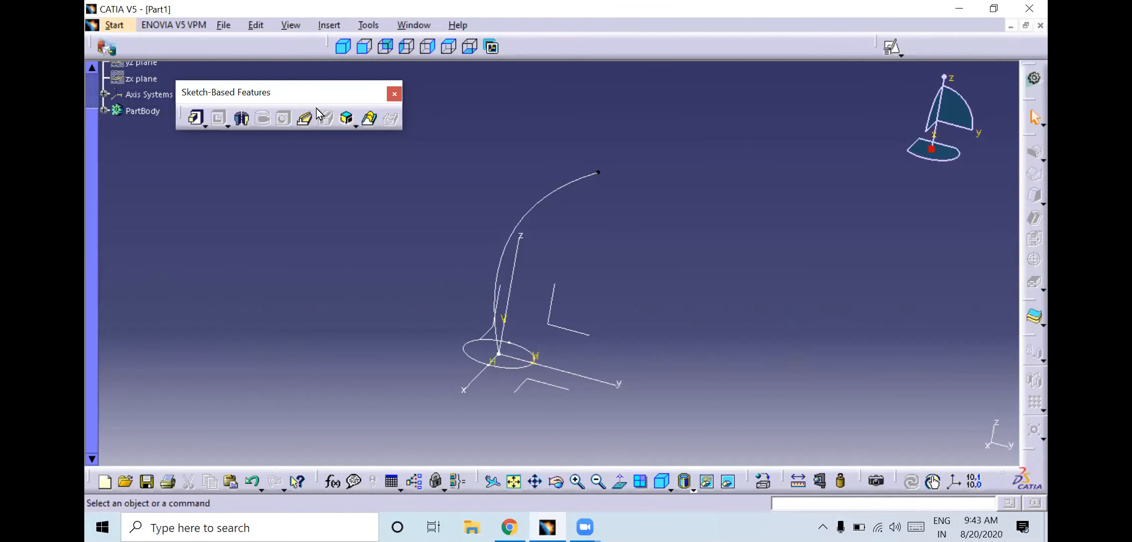
Start a Rib feature for sweeping the circle along the curved path
{"action": "left_click", "coordinate": [305, 121]}
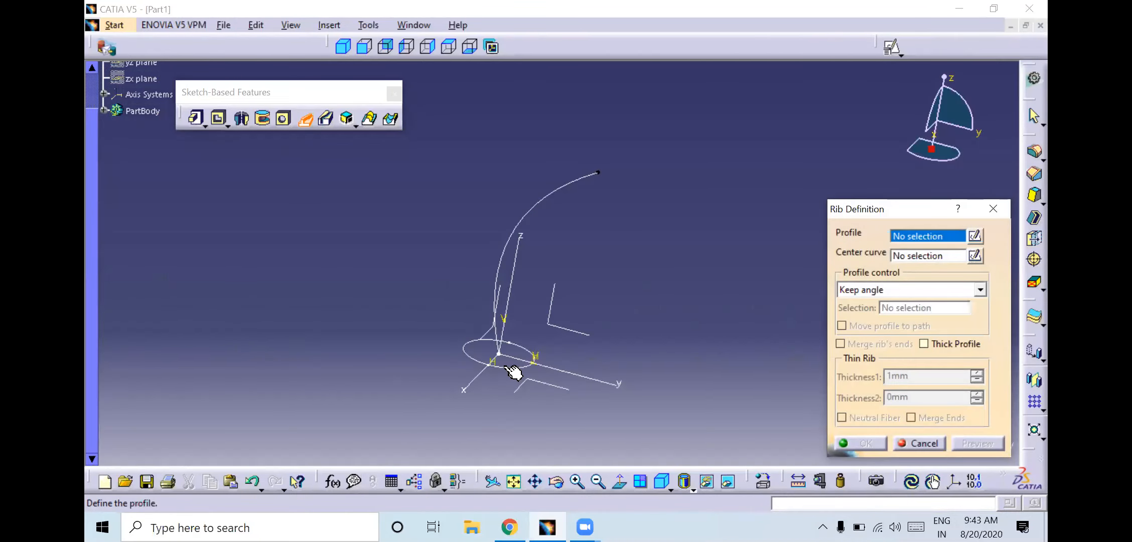
Create a rib with the circular Sketch.7 as profile and the spline Sketch.8 as center curve, using Keep angle profile control
{"action": "left_click", "coordinate": [528, 350]}
{"action": "left_click", "coordinate": [551, 193]}
{"action": "middle_click_drag", "start_coordinate": [657, 318], "coordinate": [625, 310]}
{"action": "left_click", "coordinate": [968, 442]}
{"action": "middle_click_drag", "start_coordinate": [460, 261], "coordinate": [637, 278]}
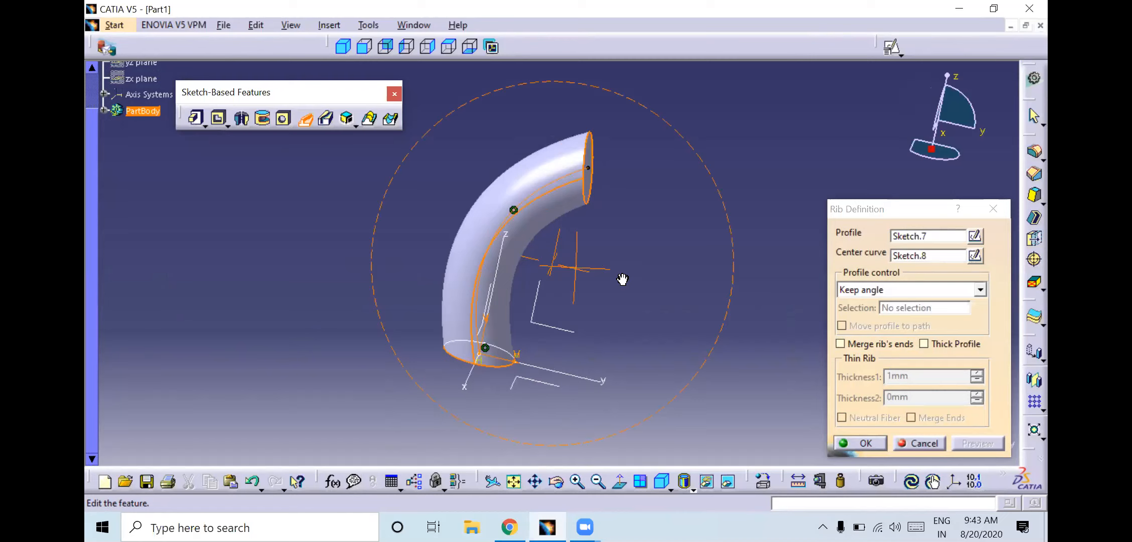
{"action": "left_click", "coordinate": [873, 443]}
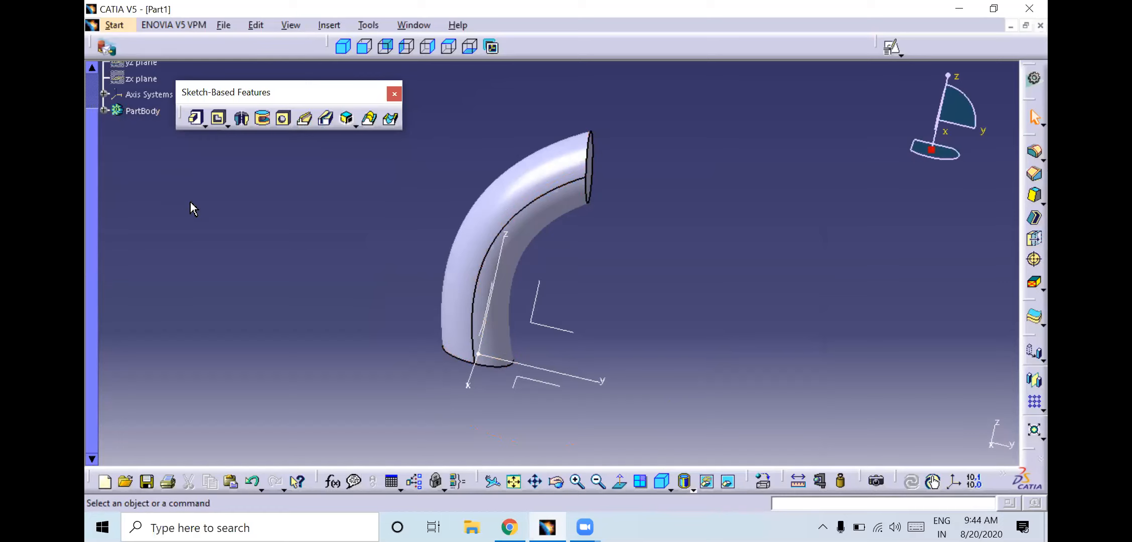
Open the rib's center curve Sketch.8 for editing and move the spline's upper end point farther up and outward
{"action": "scroll", "coordinate": [190, 203], "scroll_direction": "up", "scroll_amount": 2, "text": "ctrl"}
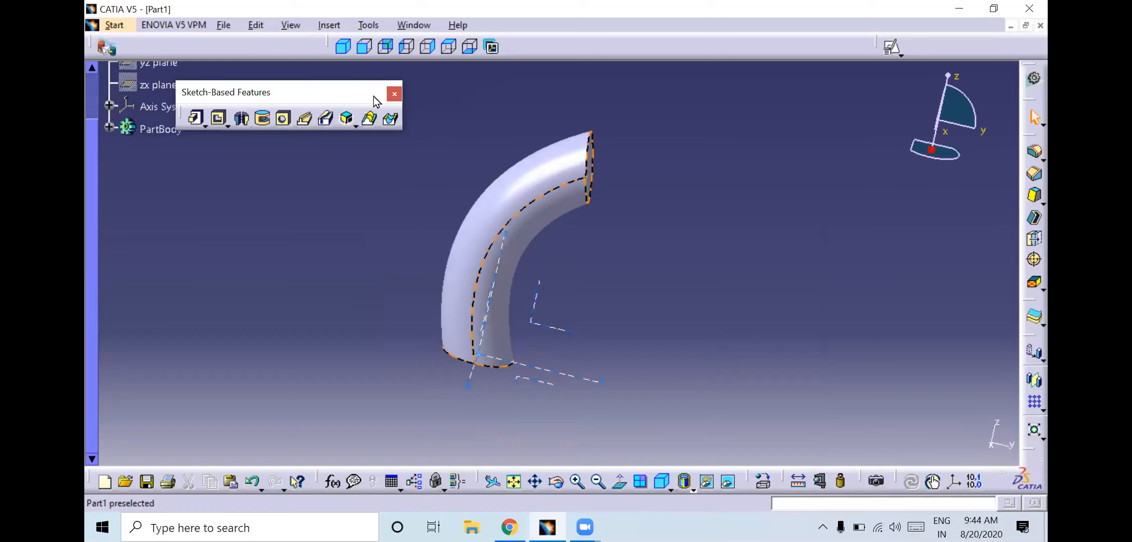
{"action": "left_click_drag", "start_coordinate": [374, 100], "coordinate": [459, 106]}
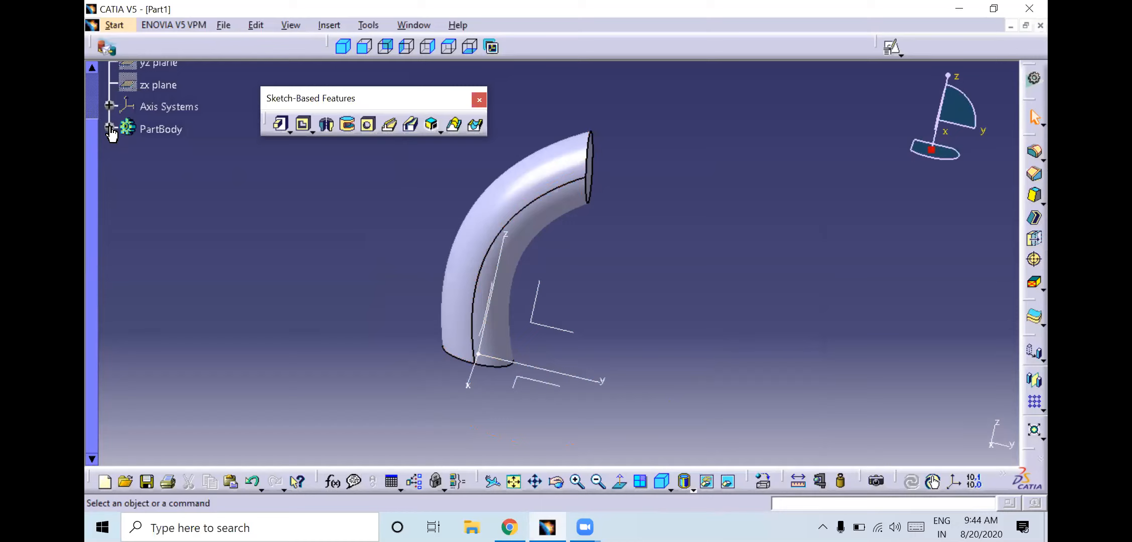
{"action": "left_click", "coordinate": [110, 129]}
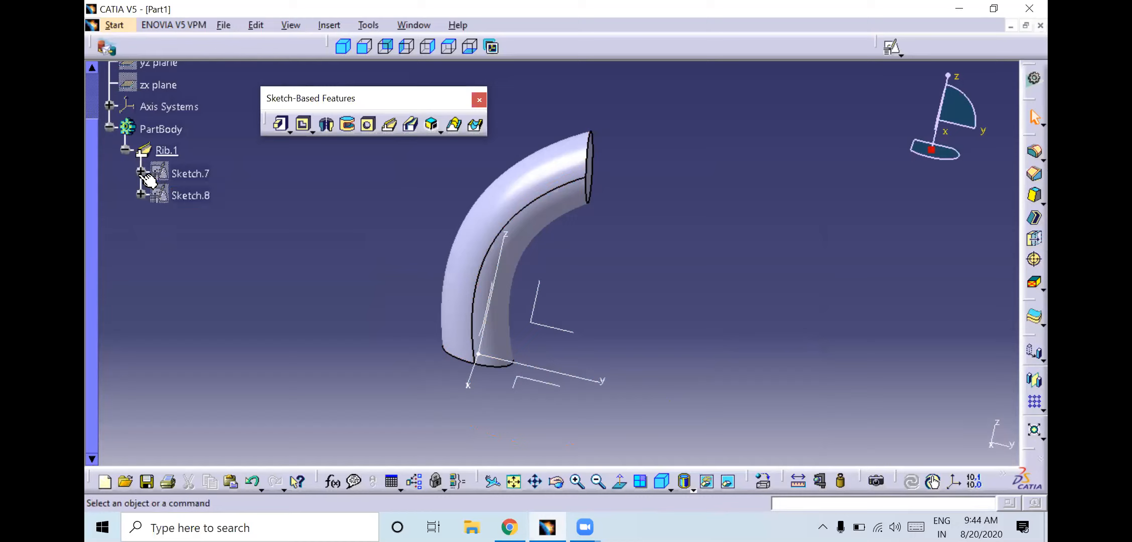
{"action": "double_click", "coordinate": [187, 197]}
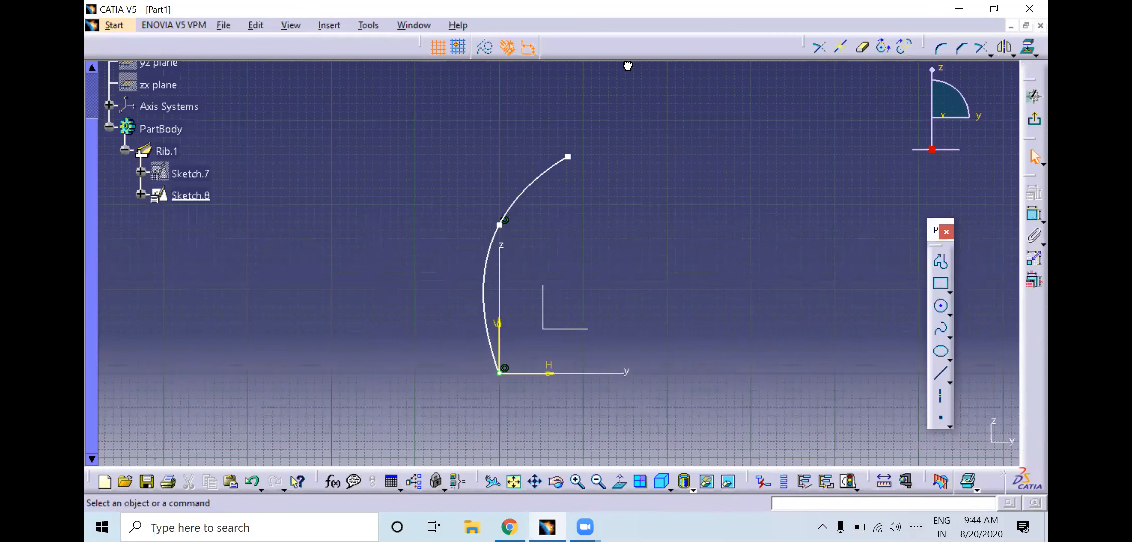
{"action": "left_click_drag", "start_coordinate": [628, 66], "coordinate": [626, 64]}
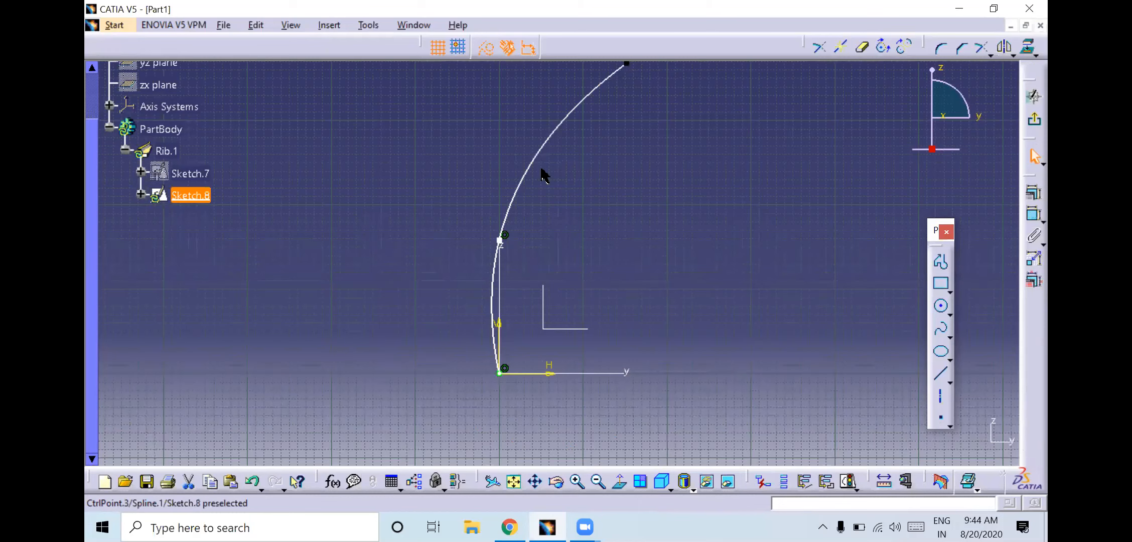
{"action": "middle_click_drag", "start_coordinate": [636, 76], "coordinate": [632, 118]}
{"action": "left_click", "coordinate": [632, 117]}
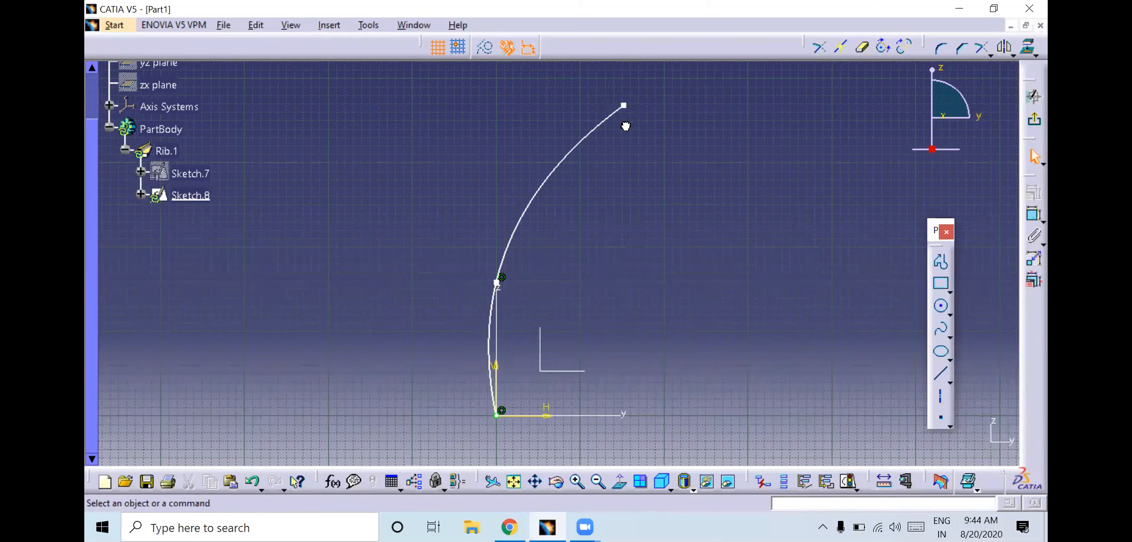
Open the spline's definition to inspect its control points and the Add Point After option, and close it without adding a point
{"action": "left_click", "coordinate": [552, 180]}
{"action": "double_click", "coordinate": [550, 178]}
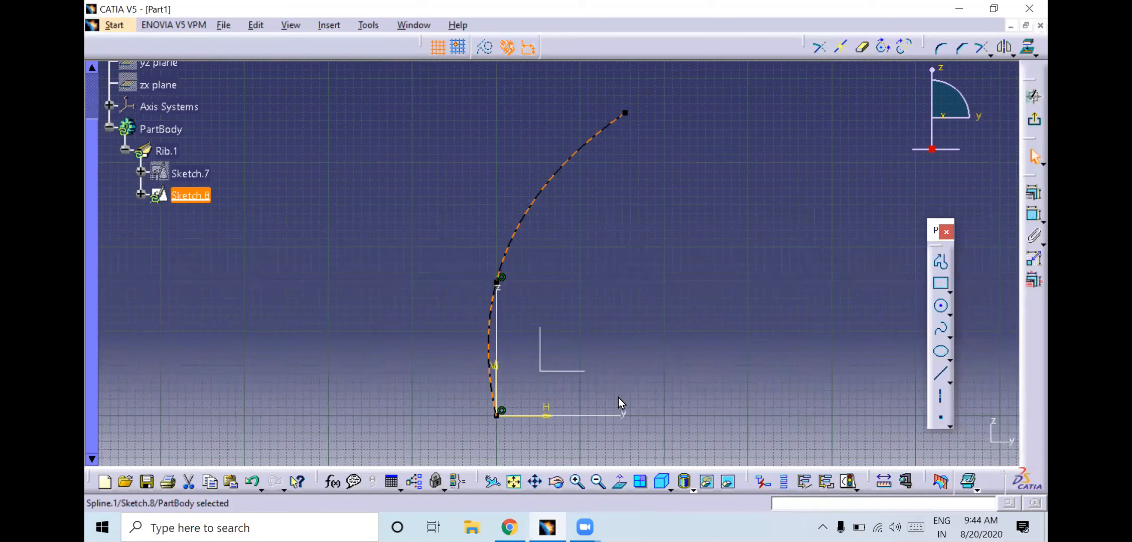
{"action": "right_click", "coordinate": [618, 381]}
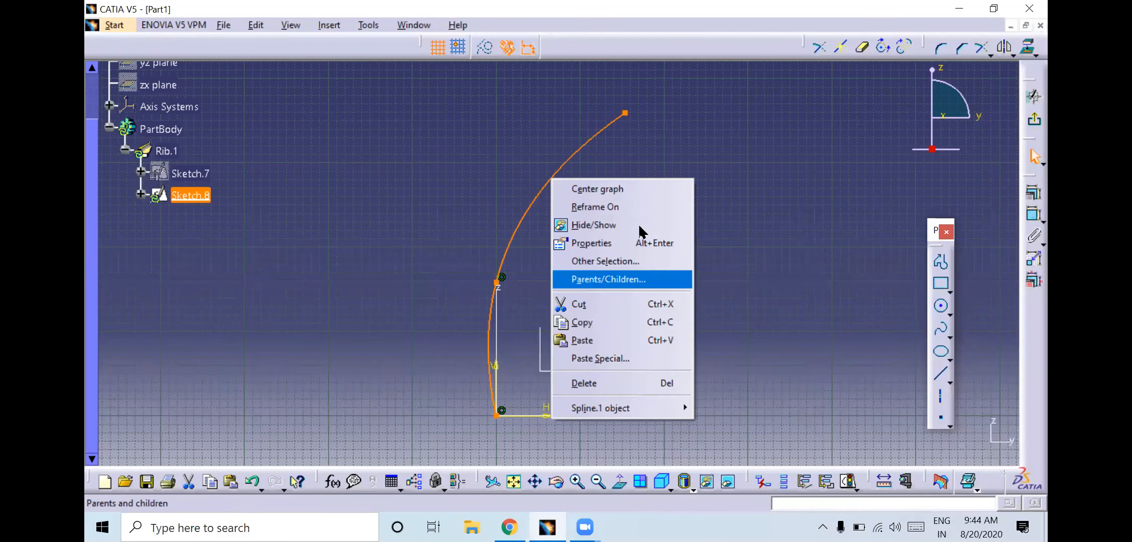
{"action": "mouse_move", "coordinate": [650, 416]}
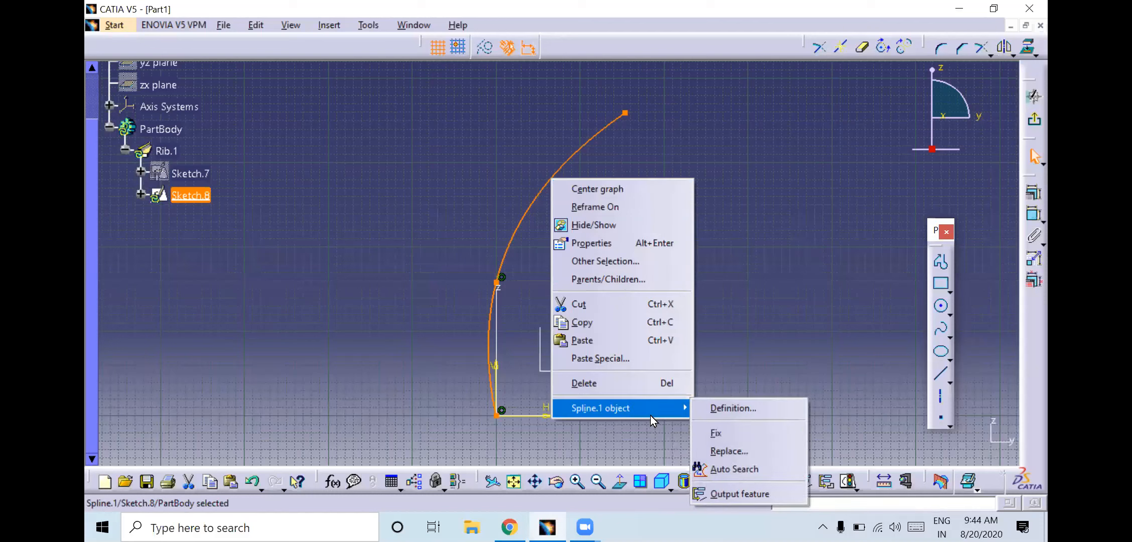
{"action": "left_click", "coordinate": [575, 191]}
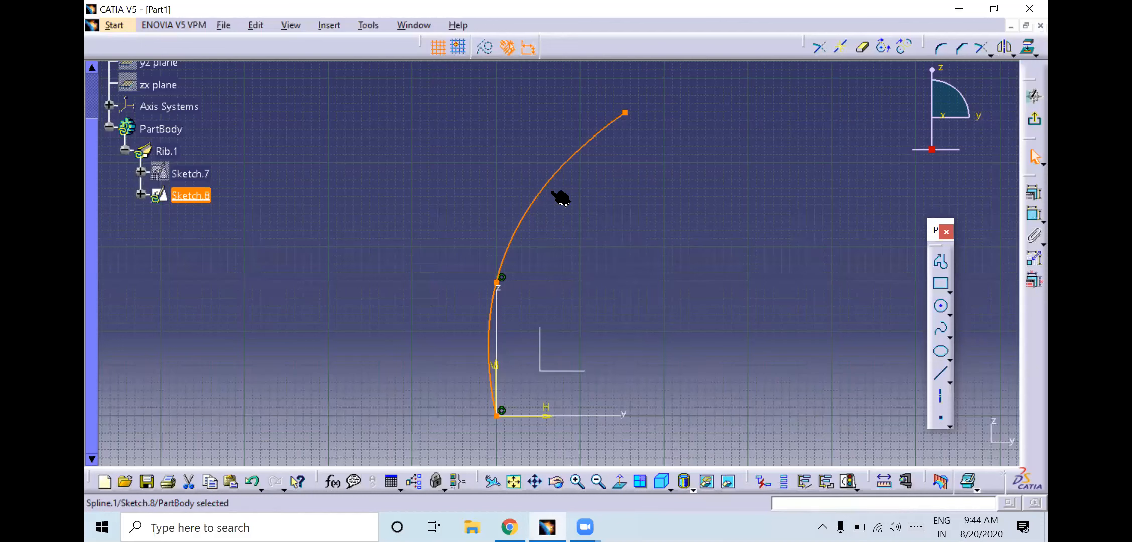
{"action": "double_click", "coordinate": [552, 190]}
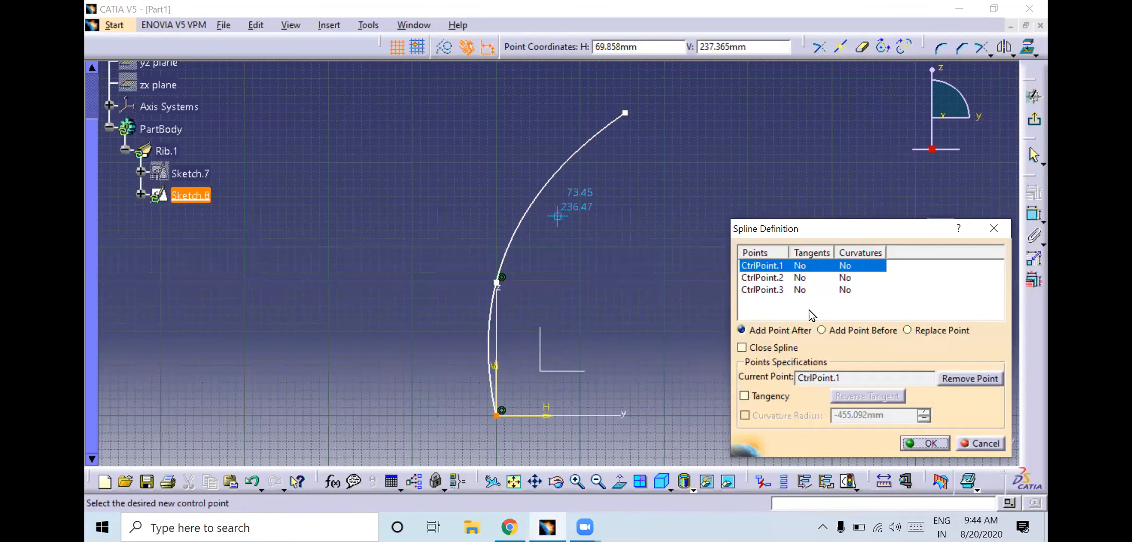
{"action": "left_click", "coordinate": [791, 331]}
{"action": "left_click", "coordinate": [929, 442]}
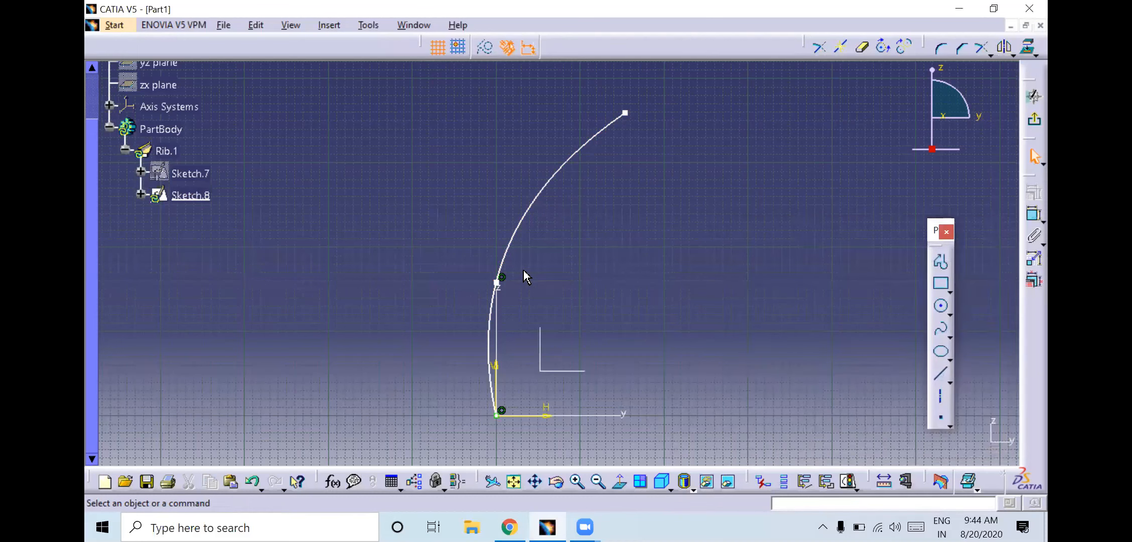
Move the spline's middle control point slightly lower along the vertical axis and exit the sketch to update the rib
{"action": "mouse_move", "coordinate": [502, 284]}
{"action": "left_mouse_down"}
{"action": "mouse_move", "coordinate": [508, 240]}
{"action": "mouse_move", "coordinate": [504, 274]}
{"action": "left_mouse_up"}
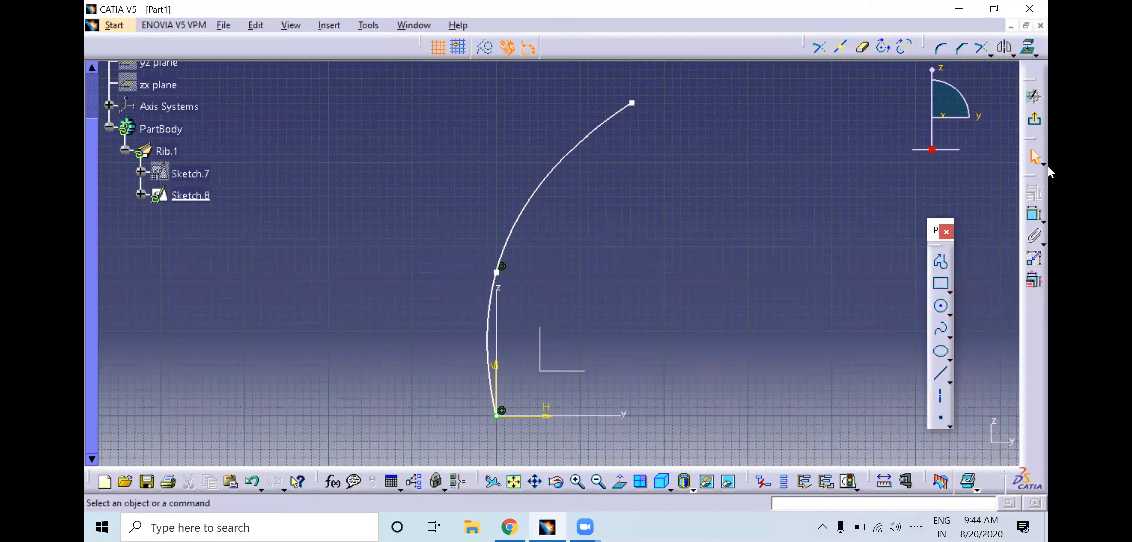
{"action": "mouse_move", "coordinate": [505, 273]}
{"action": "left_mouse_down"}
{"action": "mouse_move", "coordinate": [533, 220]}
{"action": "mouse_move", "coordinate": [479, 224]}
{"action": "mouse_move", "coordinate": [438, 291]}
{"action": "left_mouse_up"}
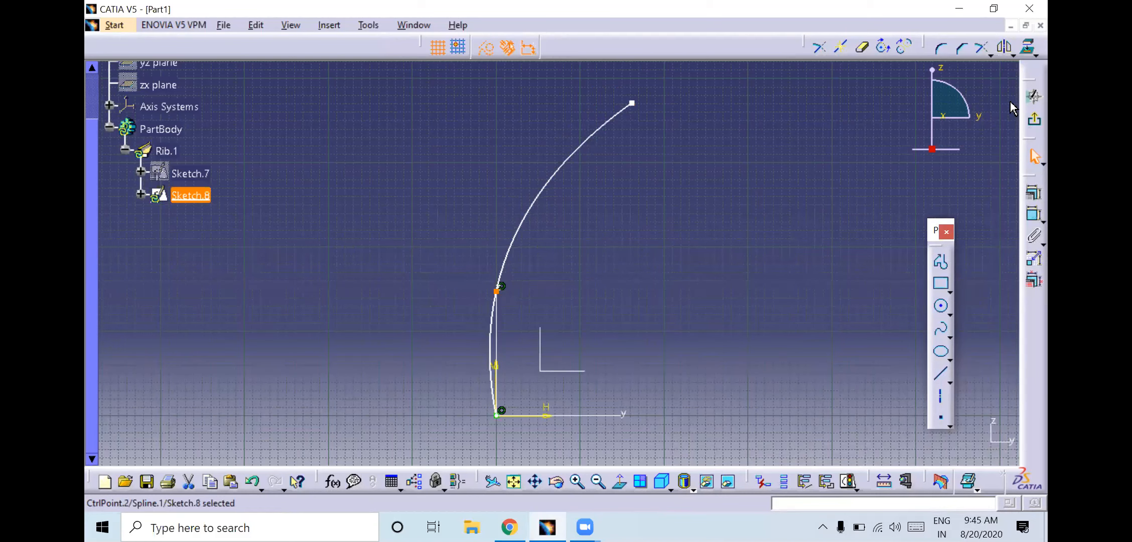
{"action": "left_click", "coordinate": [1034, 96]}
{"action": "mouse_move", "coordinate": [710, 261]}
{"action": "middle_mouse_down"}
{"action": "mouse_move", "coordinate": [541, 268]}
{"action": "mouse_move", "coordinate": [732, 236]}
{"action": "middle_mouse_up"}
{"action": "left_click", "coordinate": [732, 236]}
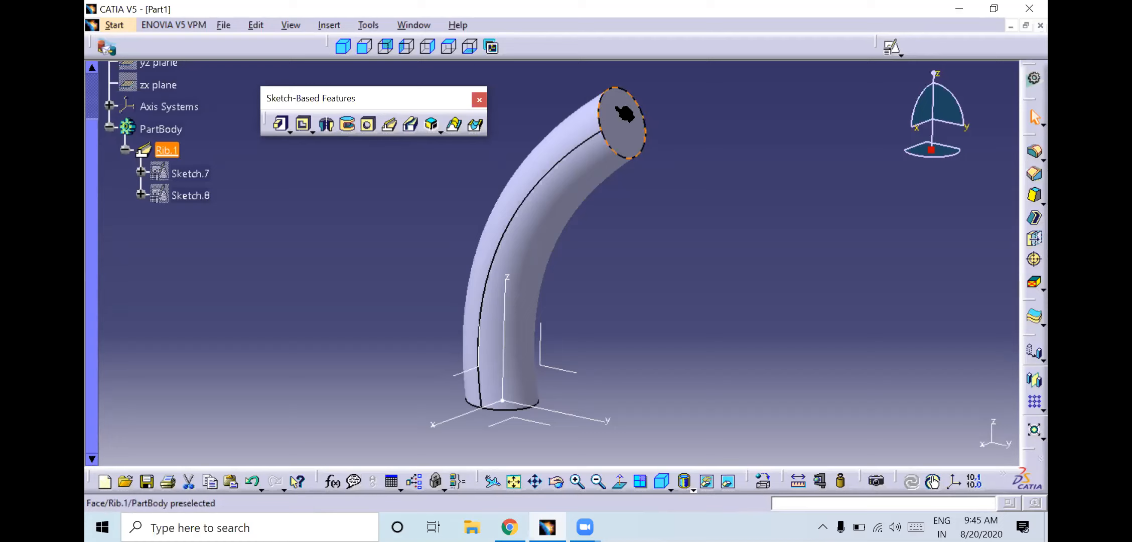
Create a positioned sketch on the rib's upper end face with implicit origin and orientation
{"action": "left_click", "coordinate": [627, 130]}
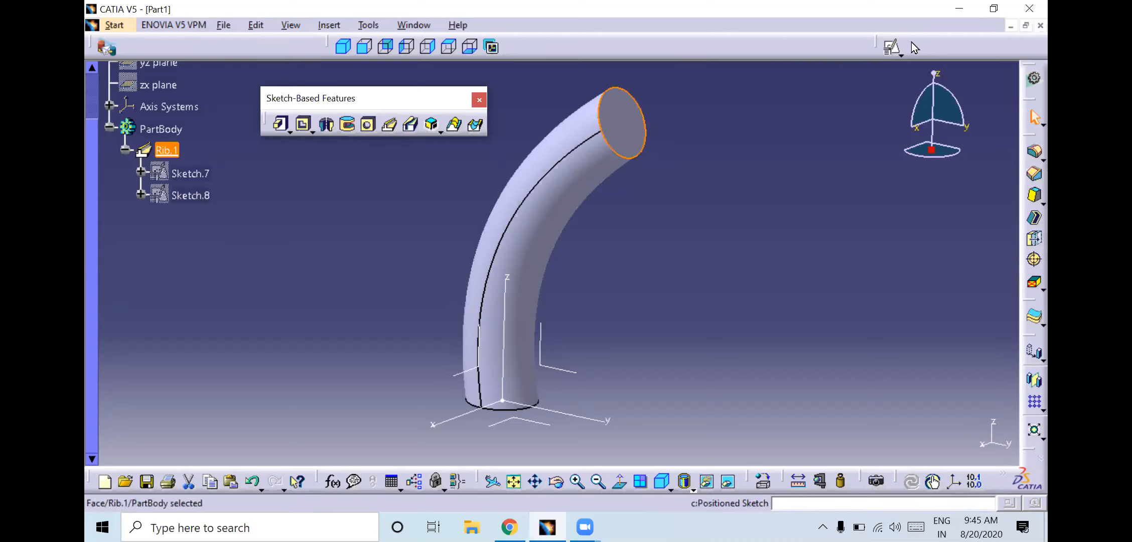
{"action": "left_click", "coordinate": [891, 47]}
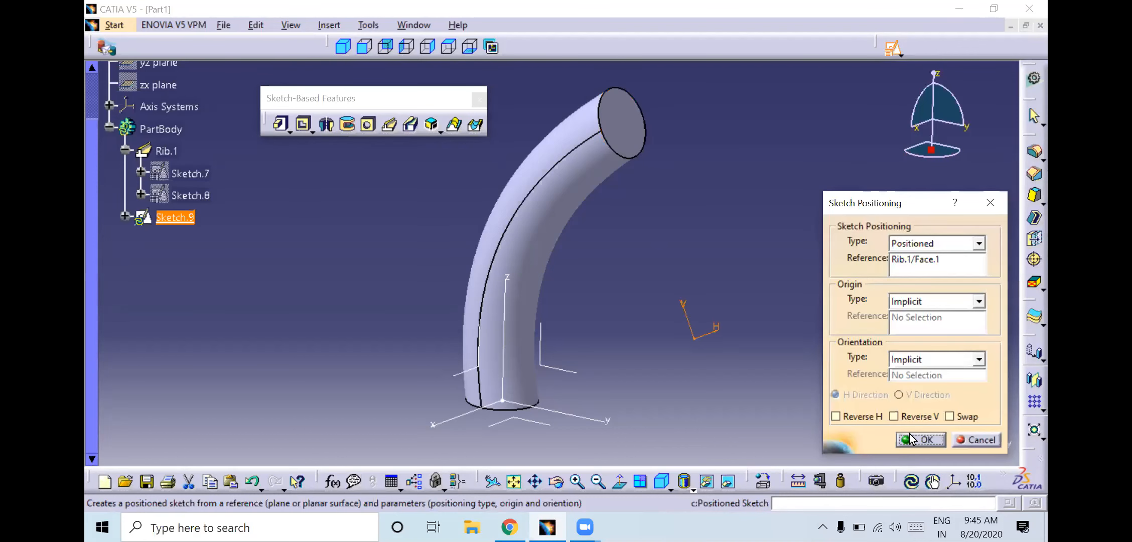
{"action": "left_click", "coordinate": [920, 440]}
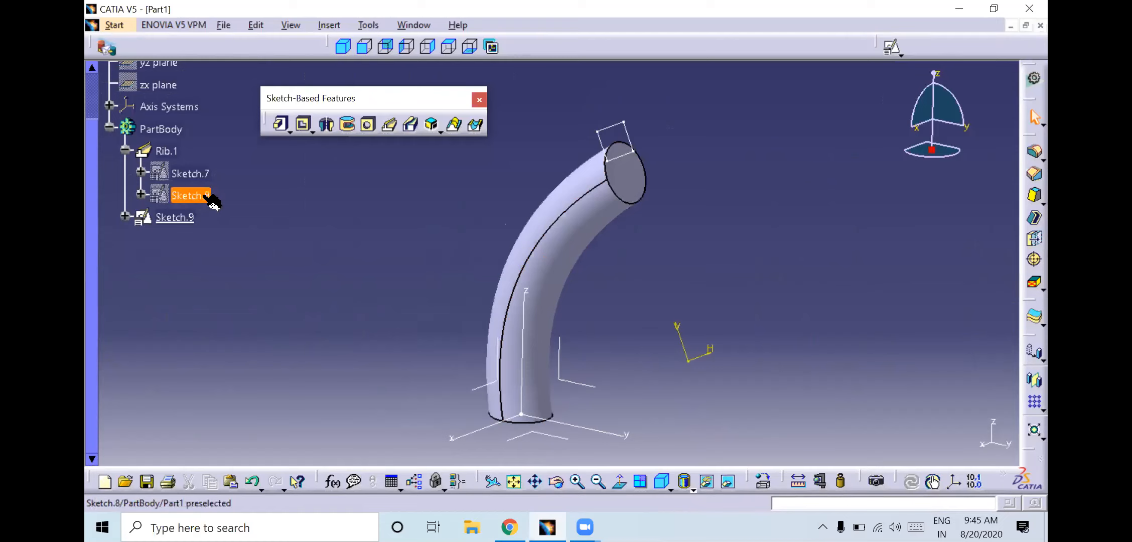
Show the rib's hidden center curve, Sketch.8
{"action": "right_click", "coordinate": [183, 197]}
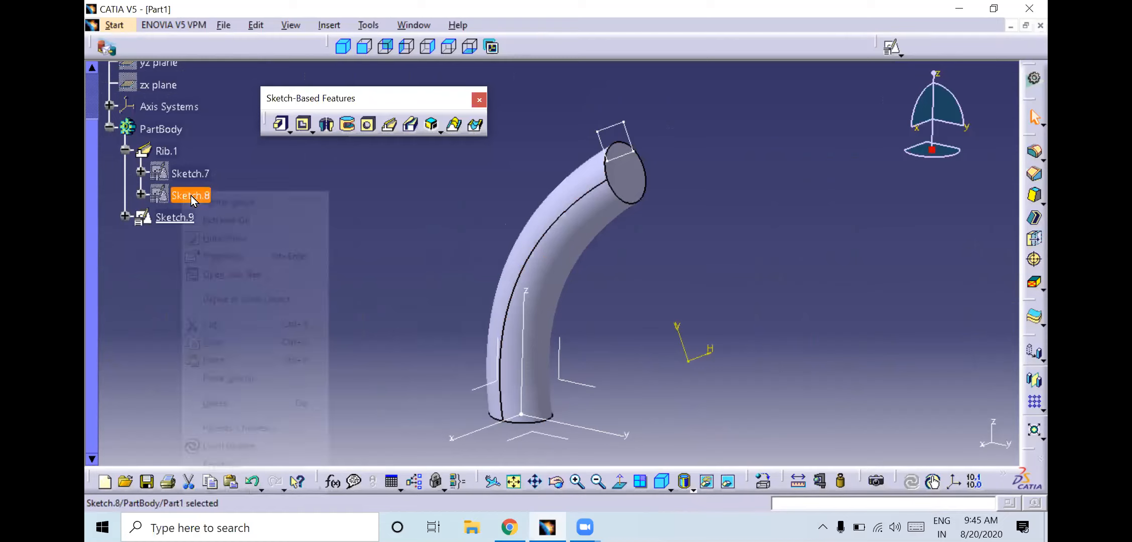
{"action": "left_click", "coordinate": [222, 238]}
Cut a slot through the rib with the rectangular Sketch.9 as profile and Sketch.8 as center curve, using Keep angle
{"action": "left_click", "coordinate": [411, 124]}
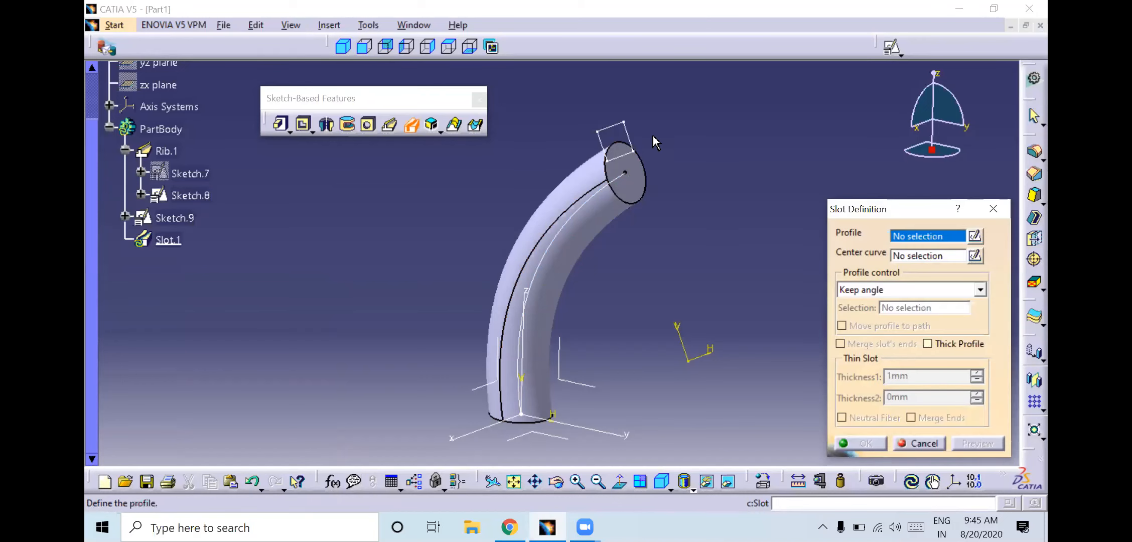
{"action": "left_click", "coordinate": [629, 136]}
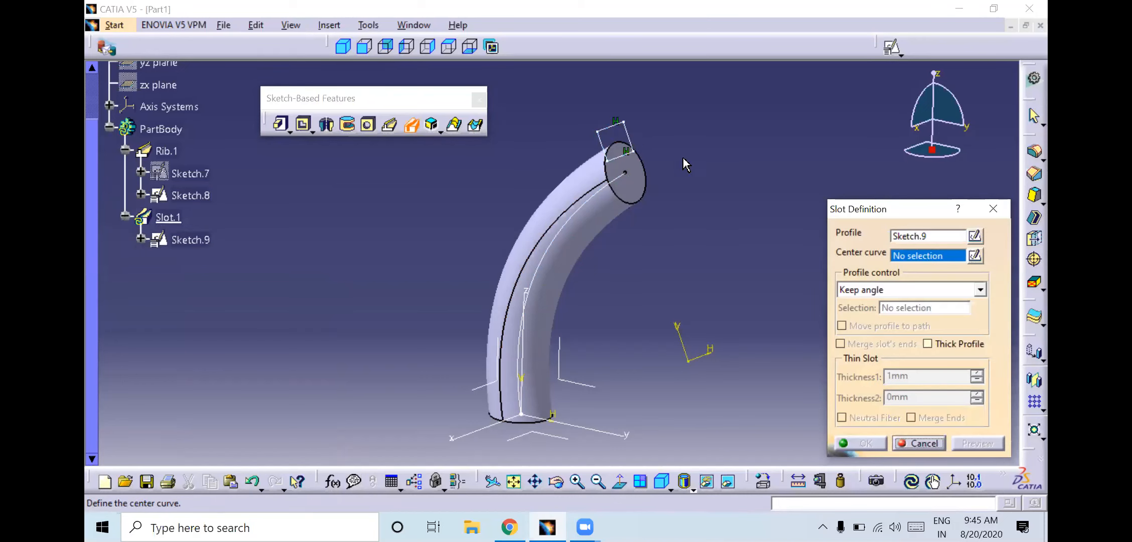
{"action": "left_click", "coordinate": [602, 296]}
{"action": "mouse_move", "coordinate": [620, 286]}
{"action": "middle_mouse_down"}
{"action": "mouse_move", "coordinate": [670, 288]}
{"action": "mouse_move", "coordinate": [602, 295]}
{"action": "middle_mouse_up"}
{"action": "scroll", "coordinate": [601, 294], "scroll_direction": "up", "scroll_amount": 1}
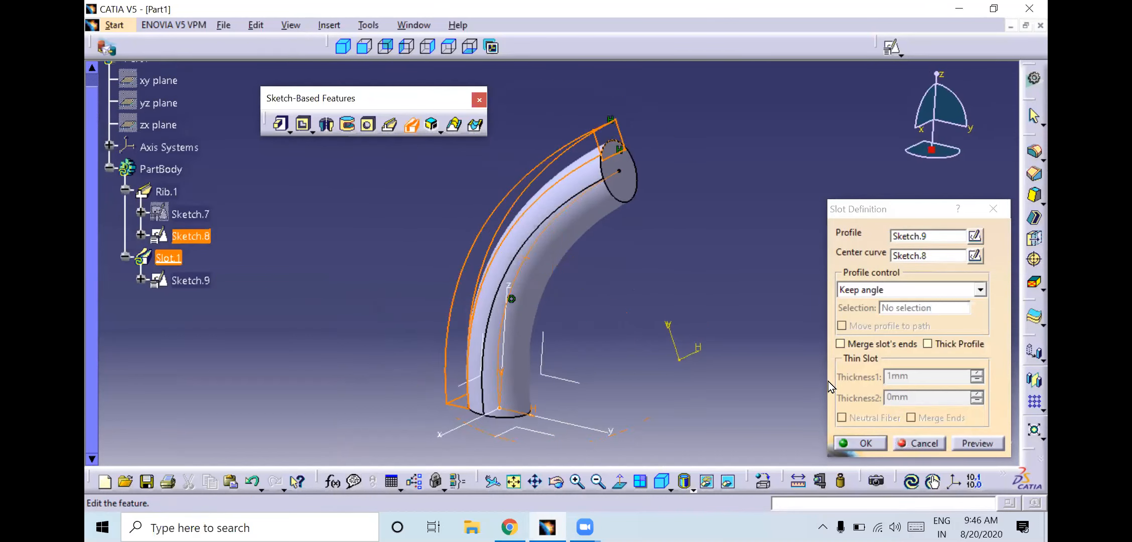
{"action": "left_click", "coordinate": [852, 445]}
{"action": "mouse_move", "coordinate": [589, 223]}
{"action": "middle_mouse_down"}
{"action": "mouse_move", "coordinate": [752, 325]}
{"action": "mouse_move", "coordinate": [551, 267]}
{"action": "mouse_move", "coordinate": [579, 310]}
{"action": "mouse_move", "coordinate": [579, 299]}
{"action": "mouse_move", "coordinate": [530, 279]}
{"action": "mouse_move", "coordinate": [379, 283]}
{"action": "mouse_move", "coordinate": [407, 268]}
{"action": "middle_mouse_up"}
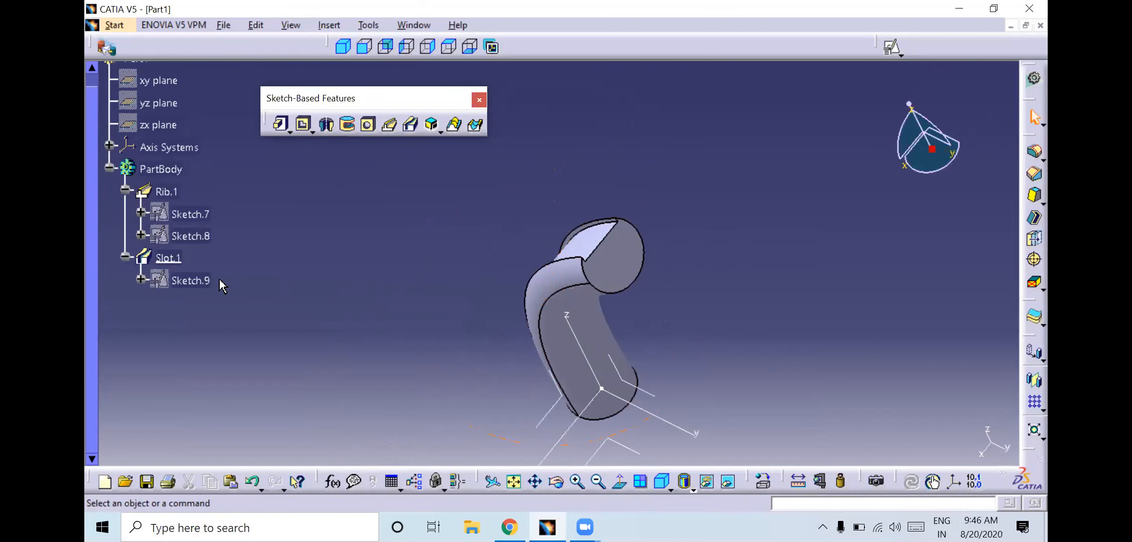
Edit Sketch.9 to extend the rectangle deeper into the rib's end face and make it narrower, and exit the sketch
{"action": "left_click", "coordinate": [196, 279]}
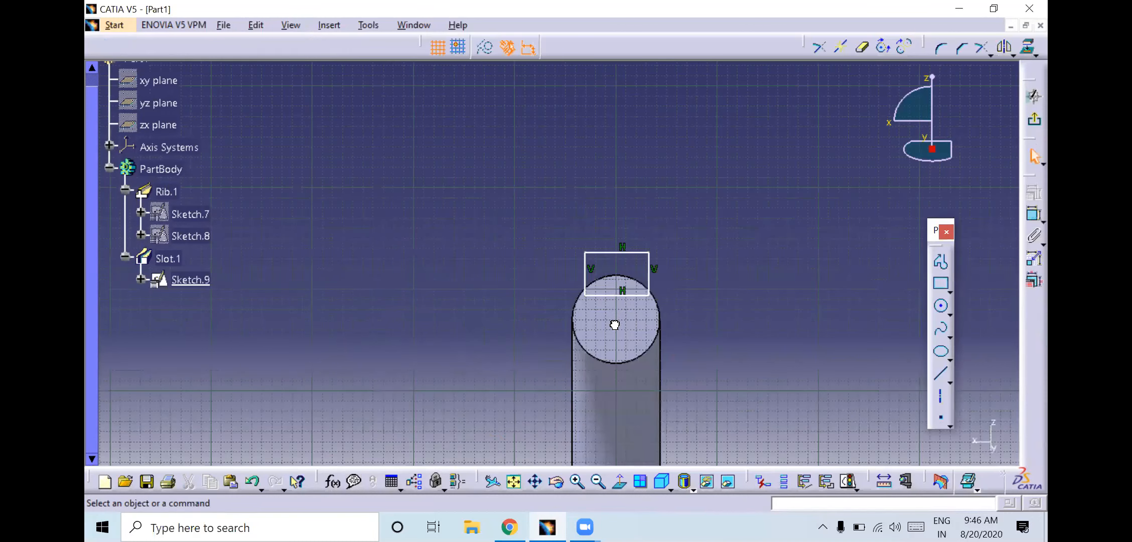
{"action": "left_click_drag", "start_coordinate": [615, 297], "coordinate": [615, 325]}
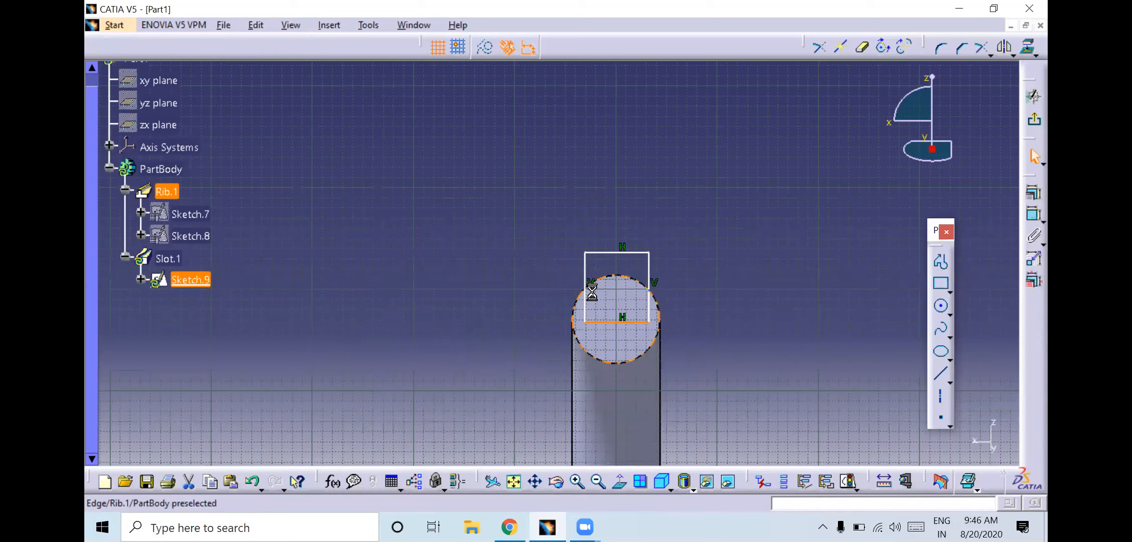
{"action": "left_click_drag", "start_coordinate": [648, 278], "coordinate": [643, 279]}
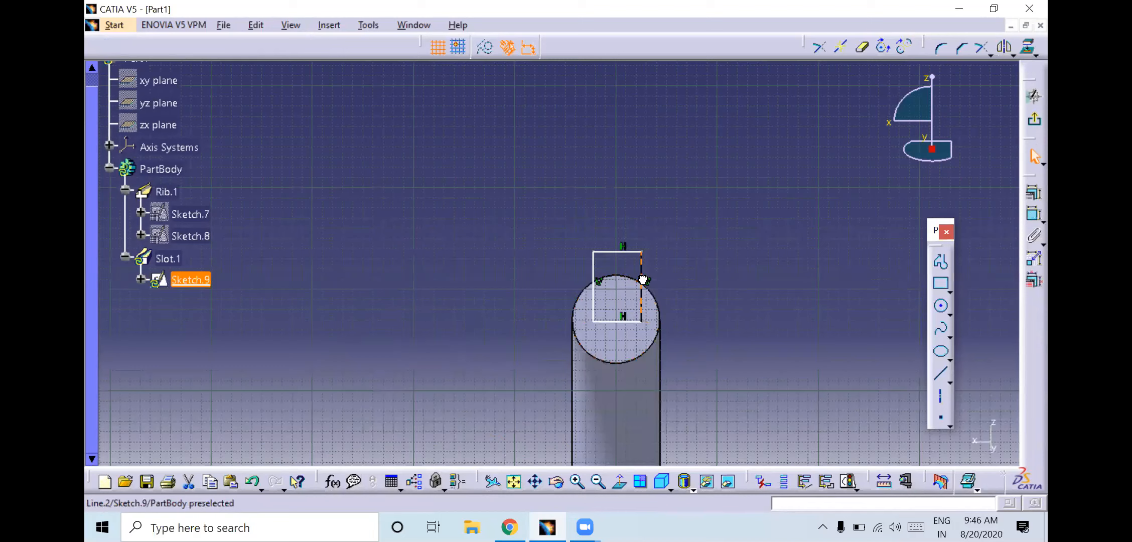
{"action": "left_click", "coordinate": [759, 255]}
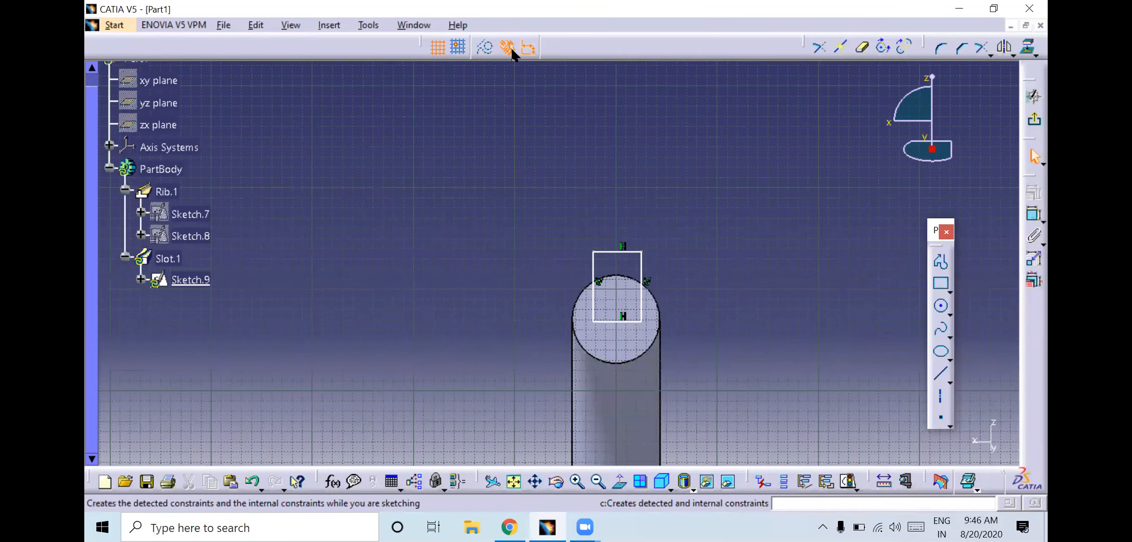
{"action": "mouse_move", "coordinate": [720, 194]}
{"action": "middle_mouse_down"}
{"action": "mouse_move", "coordinate": [642, 309]}
{"action": "mouse_move", "coordinate": [718, 172]}
{"action": "mouse_move", "coordinate": [600, 277]}
{"action": "mouse_move", "coordinate": [602, 318]}
{"action": "mouse_move", "coordinate": [683, 313]}
{"action": "mouse_move", "coordinate": [547, 308]}
{"action": "mouse_move", "coordinate": [644, 310]}
{"action": "middle_mouse_up"}
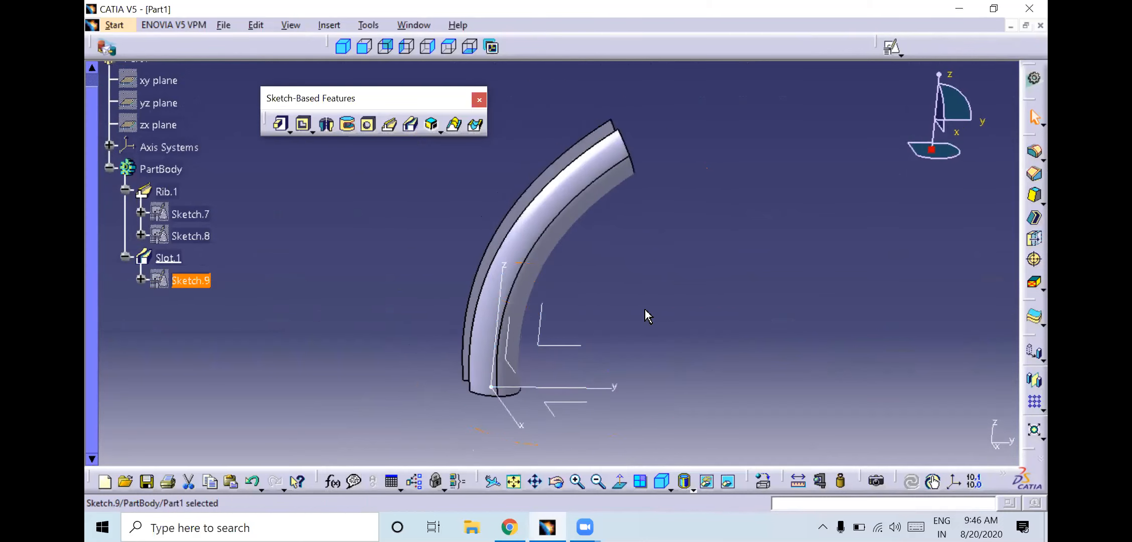
Undo the rectangle changes in Sketch.9 and the slot cut along the rib
{"action": "key", "text": "ctrl+z"}
{"action": "middle_click_drag", "start_coordinate": [527, 297], "coordinate": [477, 290]}
{"action": "middle_click_drag", "start_coordinate": [532, 261], "coordinate": [755, 232]}
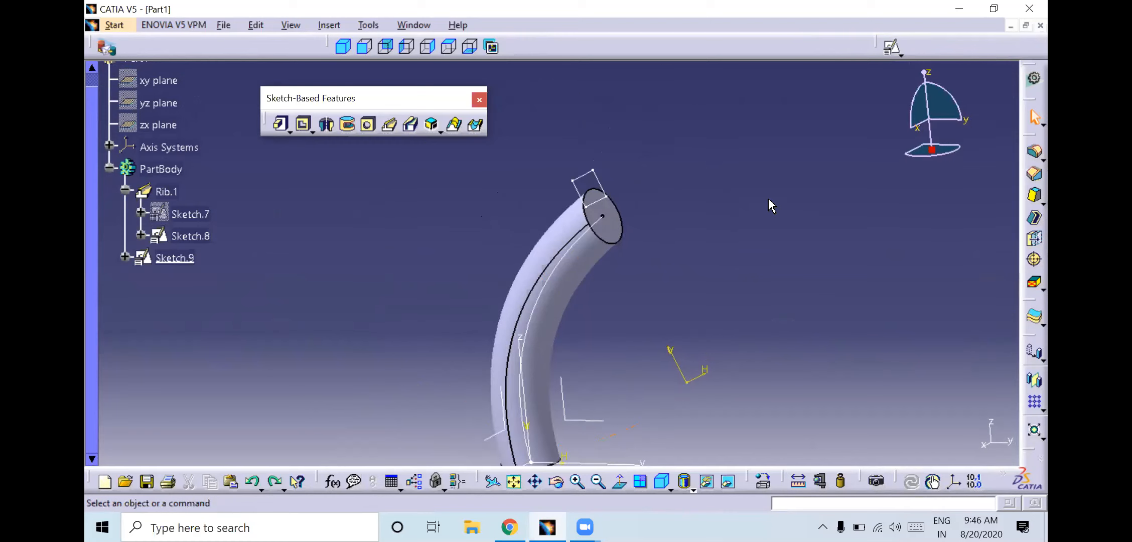
{"action": "middle_click_drag", "start_coordinate": [676, 160], "coordinate": [686, 115]}
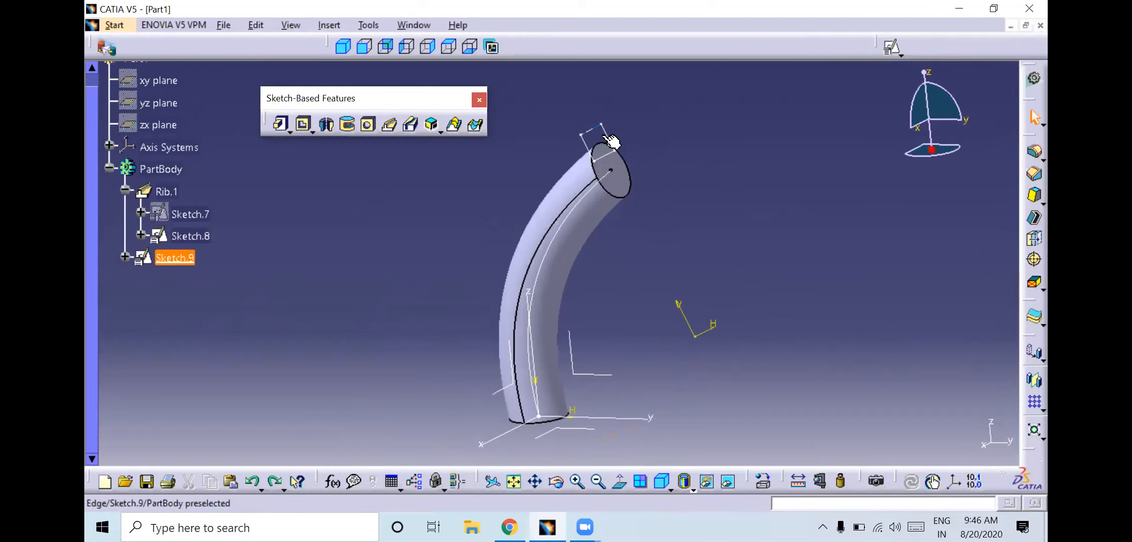
Cut a slot along the rib using Sketch.9 as profile, Sketch.8 as center curve and Keep angle as profile control
{"action": "left_click", "coordinate": [409, 125]}
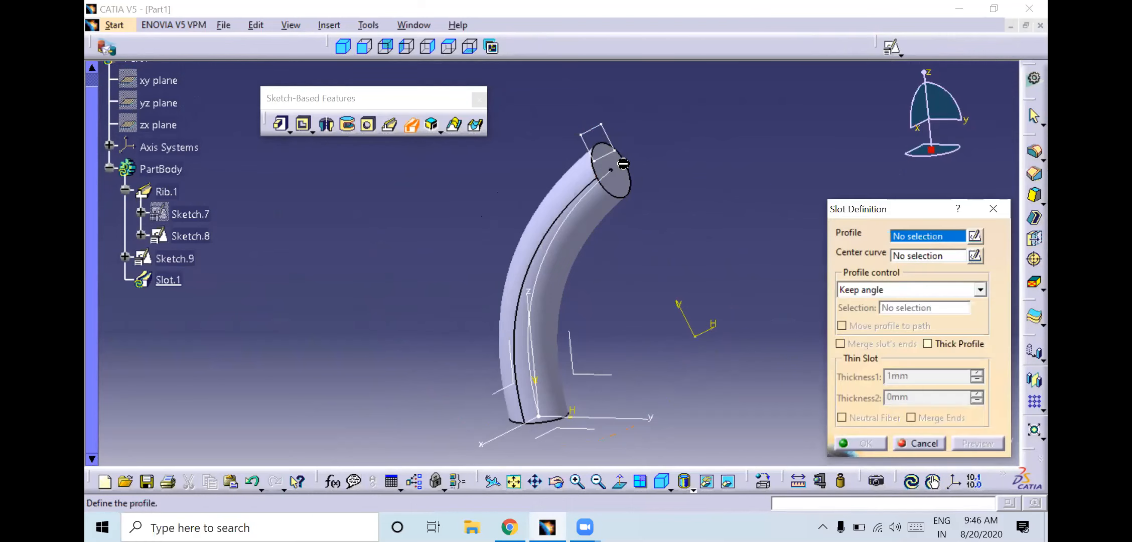
{"action": "left_click", "coordinate": [603, 131]}
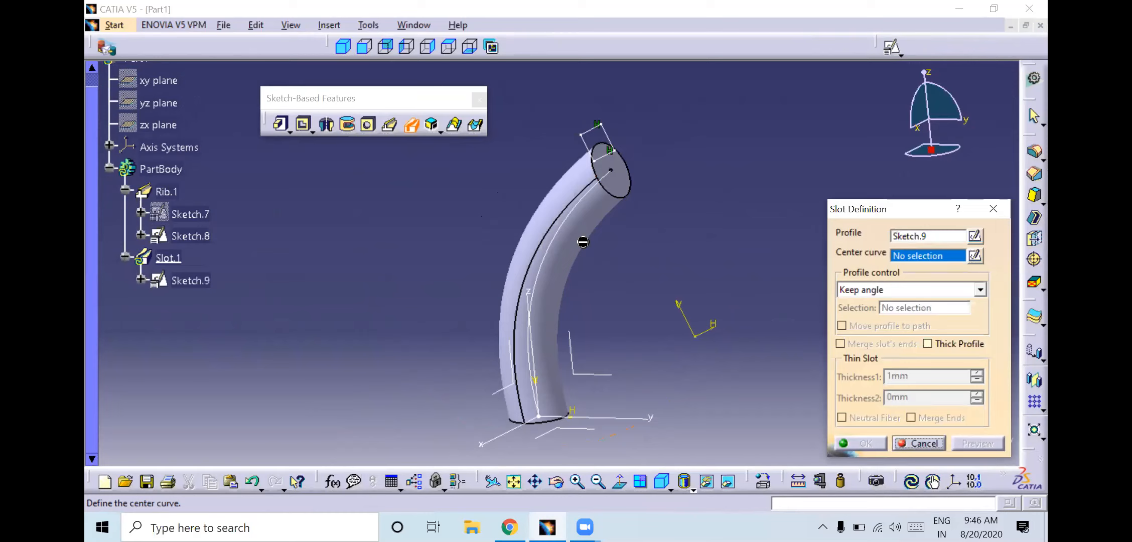
{"action": "left_click", "coordinate": [563, 224]}
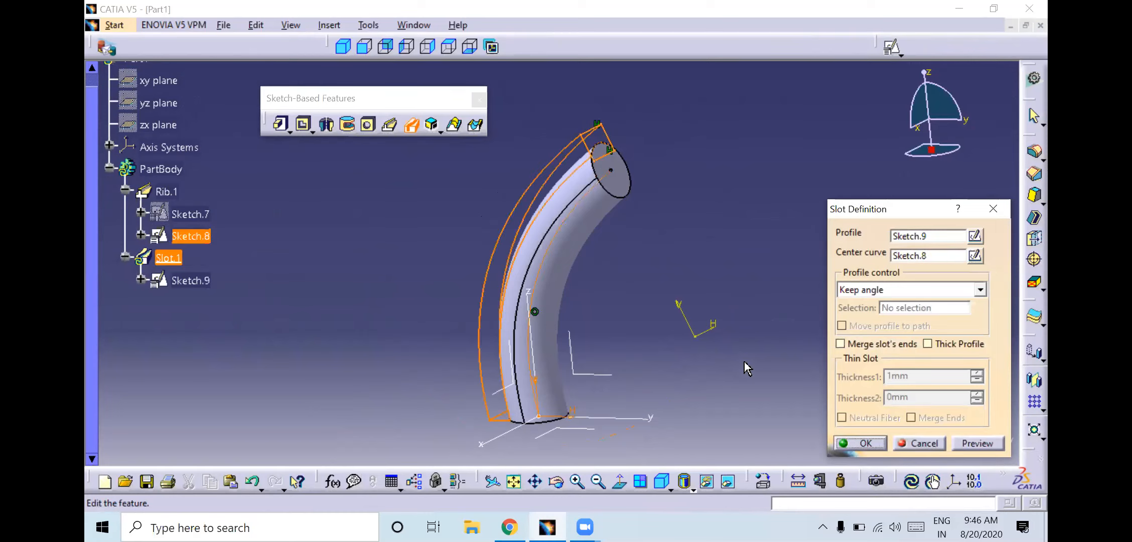
{"action": "middle_click_drag", "start_coordinate": [573, 276], "coordinate": [622, 258]}
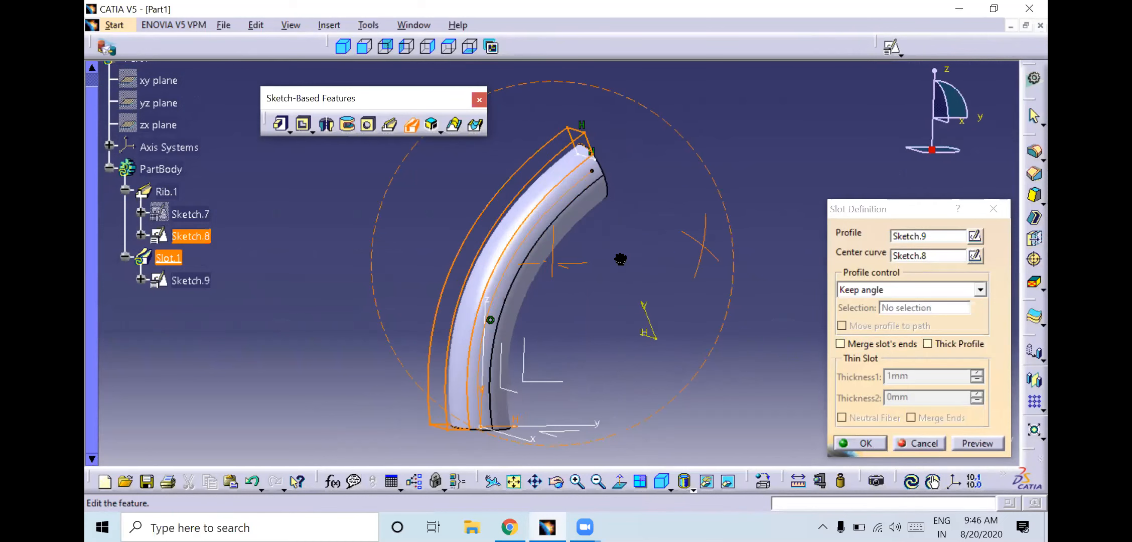
{"action": "middle_click_drag", "start_coordinate": [588, 193], "coordinate": [571, 454]}
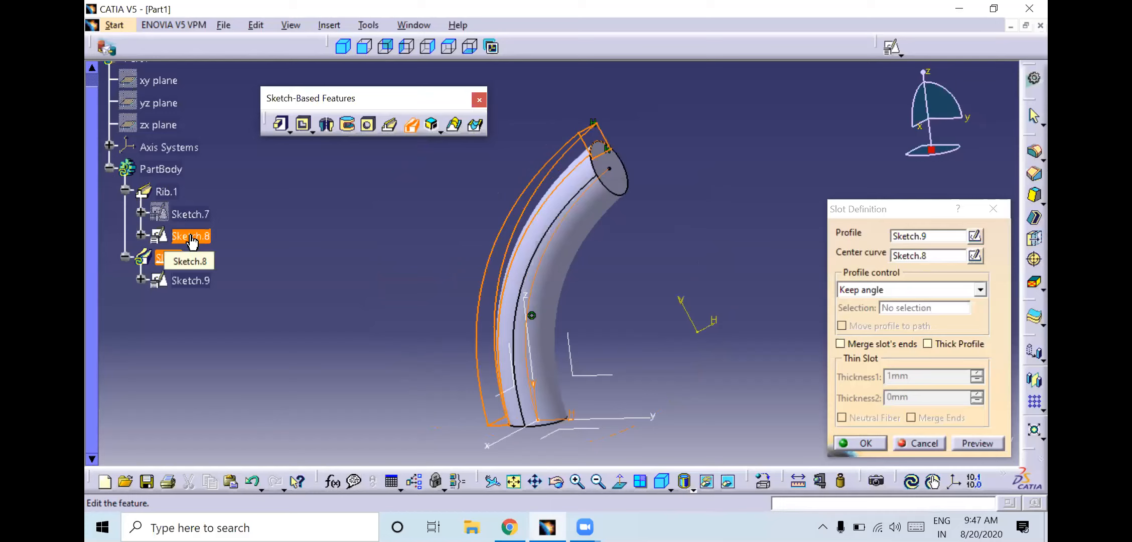
{"action": "left_click", "coordinate": [860, 443]}
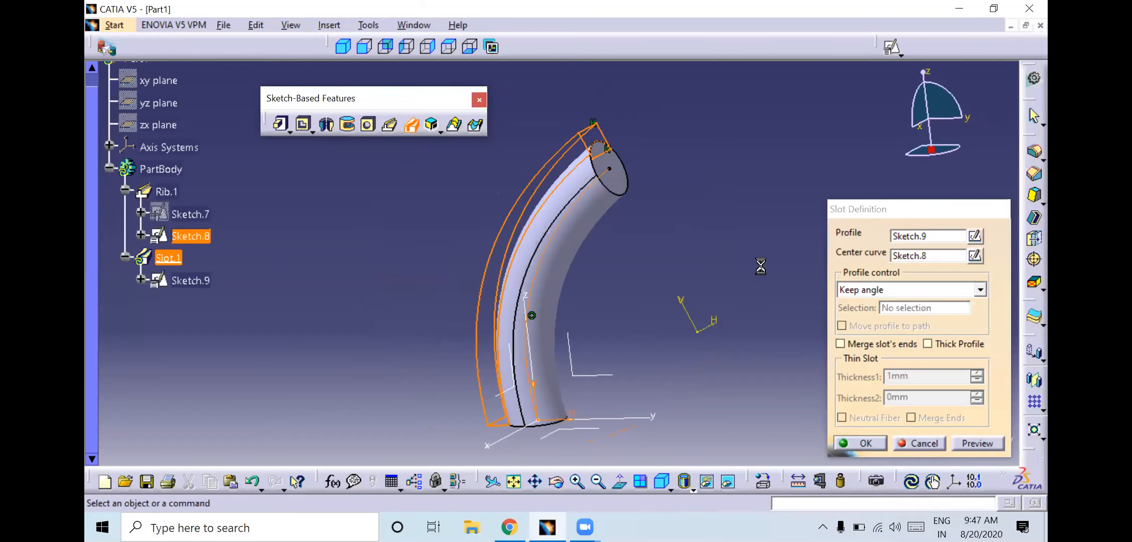
{"action": "middle_click_drag", "start_coordinate": [630, 180], "coordinate": [648, 222]}
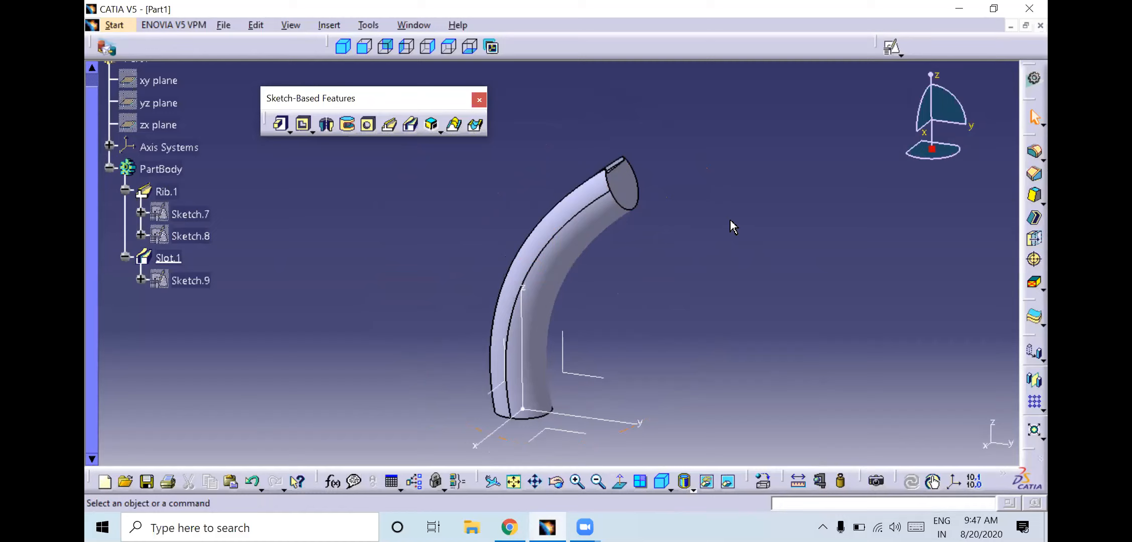
Undo the slot, the rectangle sketch, the rib and its spline sketch, back to the circle sketch
{"action": "key", "text": "ctrl+z"}
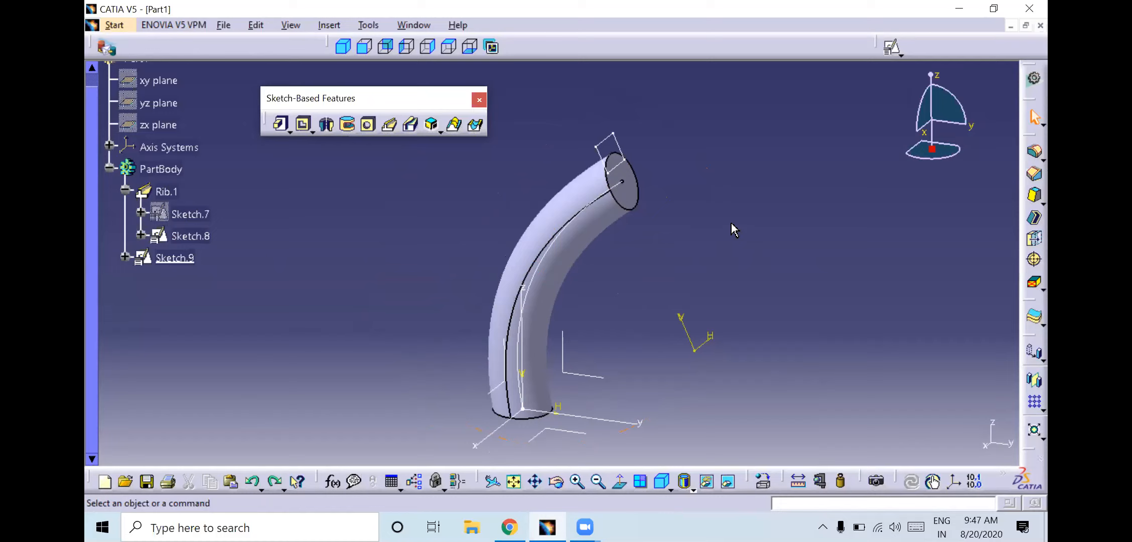
{"action": "key", "text": "ctrl+z"}
{"action": "key", "text": "ctrl+z"}
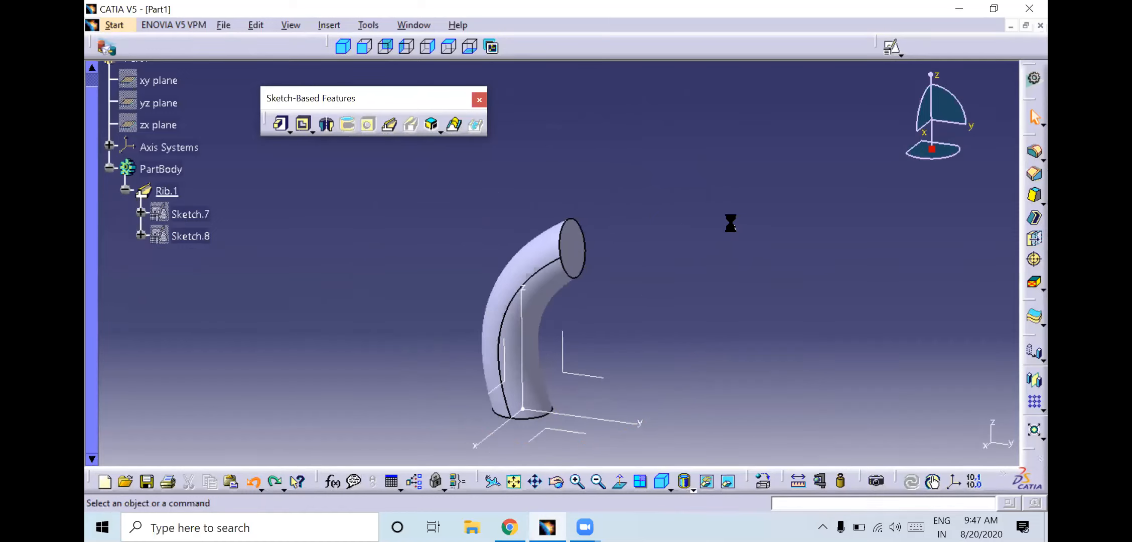
{"action": "key", "text": "ctrl+z"}
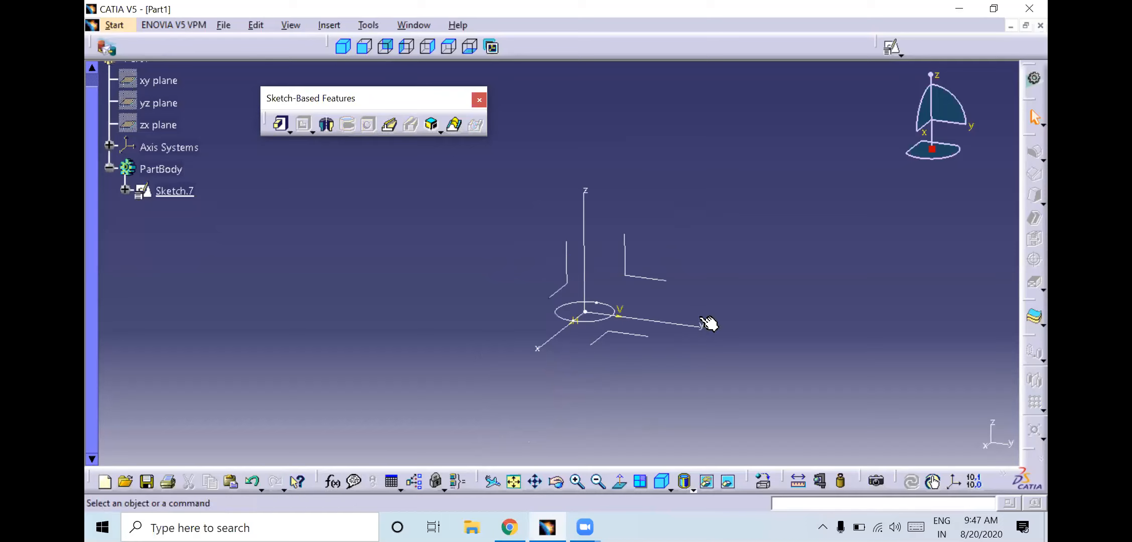
Sketch a path on the YZ plane from the origin: vertical line about 425 mm, tangent arc of about 148 mm radius, and horizontal line
{"action": "left_click", "coordinate": [647, 279]}
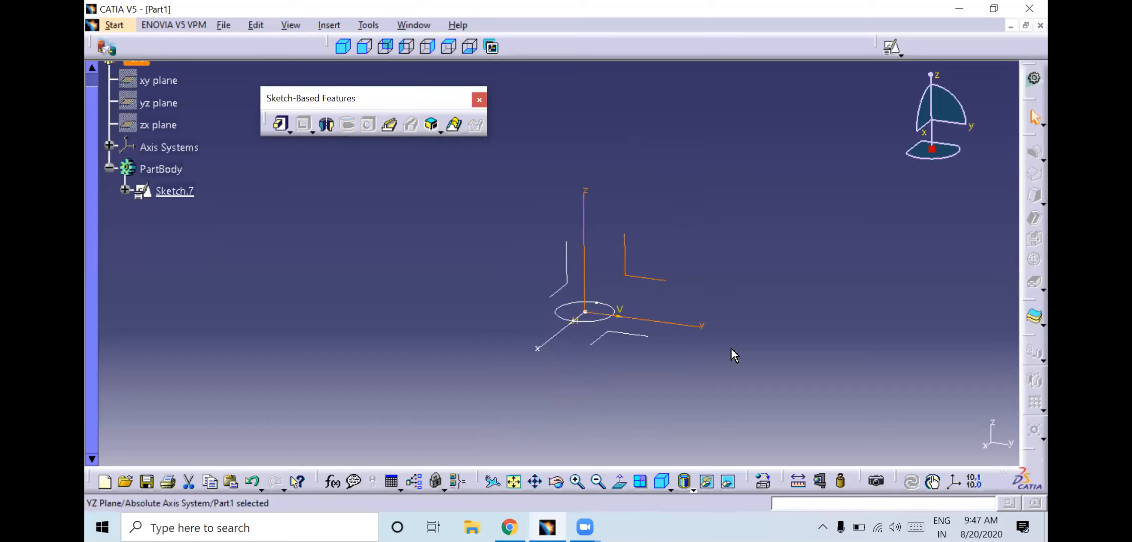
{"action": "middle_click_drag", "start_coordinate": [732, 348], "coordinate": [422, 285]}
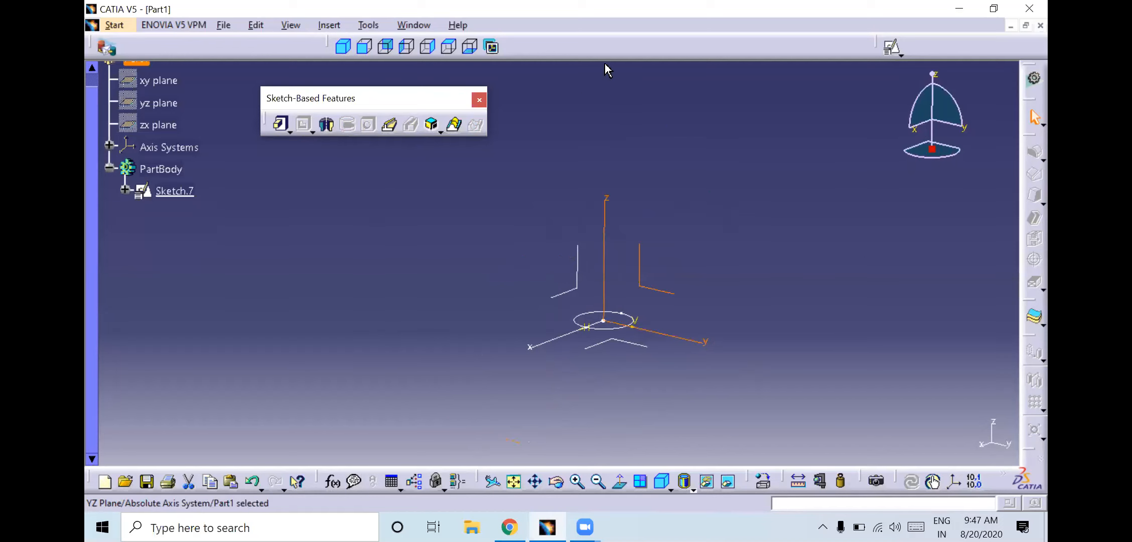
{"action": "left_click", "coordinate": [891, 48]}
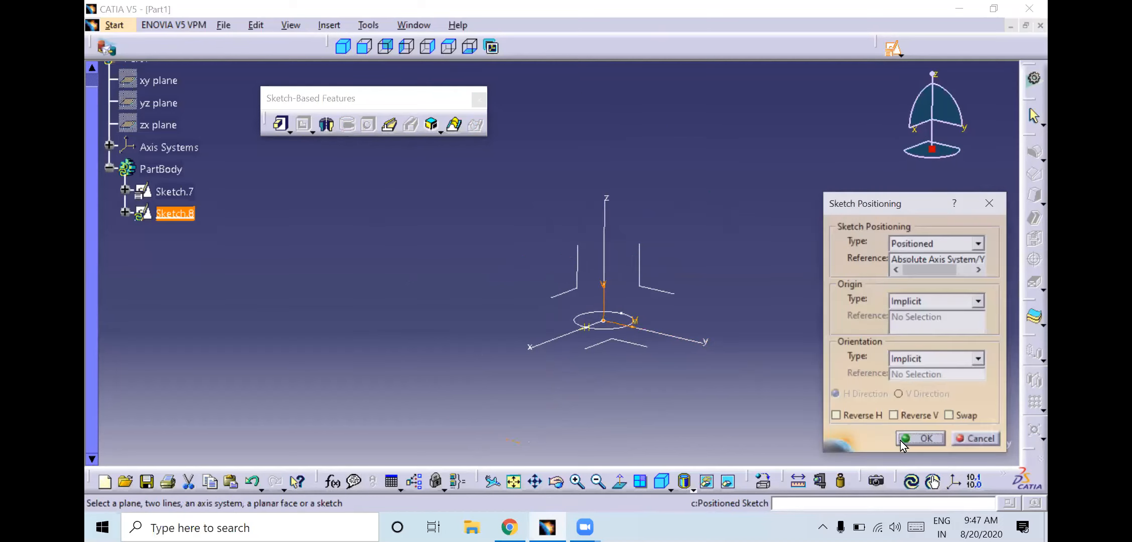
{"action": "left_click", "coordinate": [919, 440]}
{"action": "middle_click_drag", "start_coordinate": [838, 286], "coordinate": [797, 393]}
{"action": "left_click", "coordinate": [941, 261]}
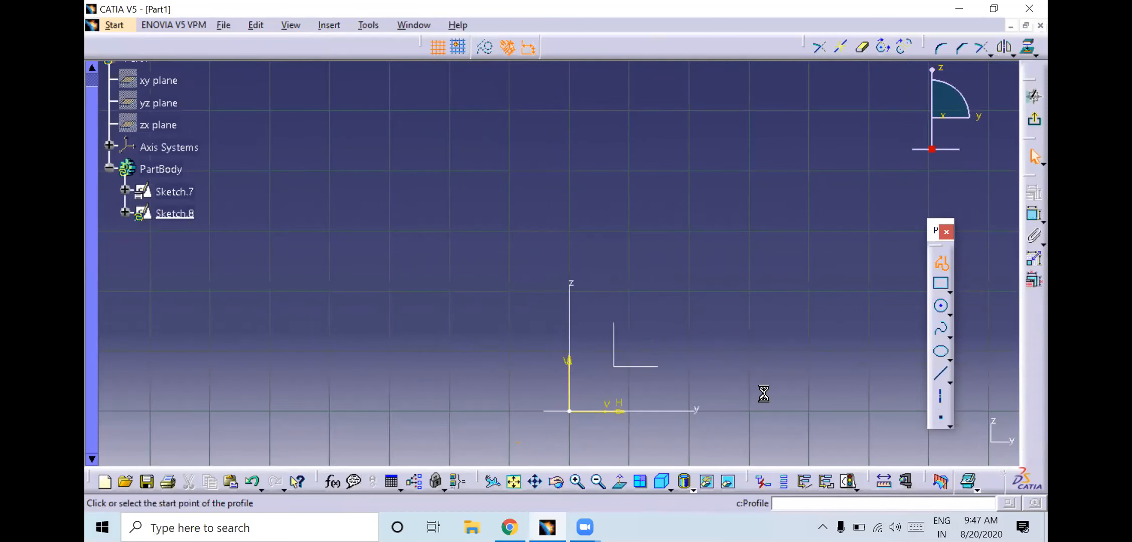
{"action": "left_click", "coordinate": [569, 411]}
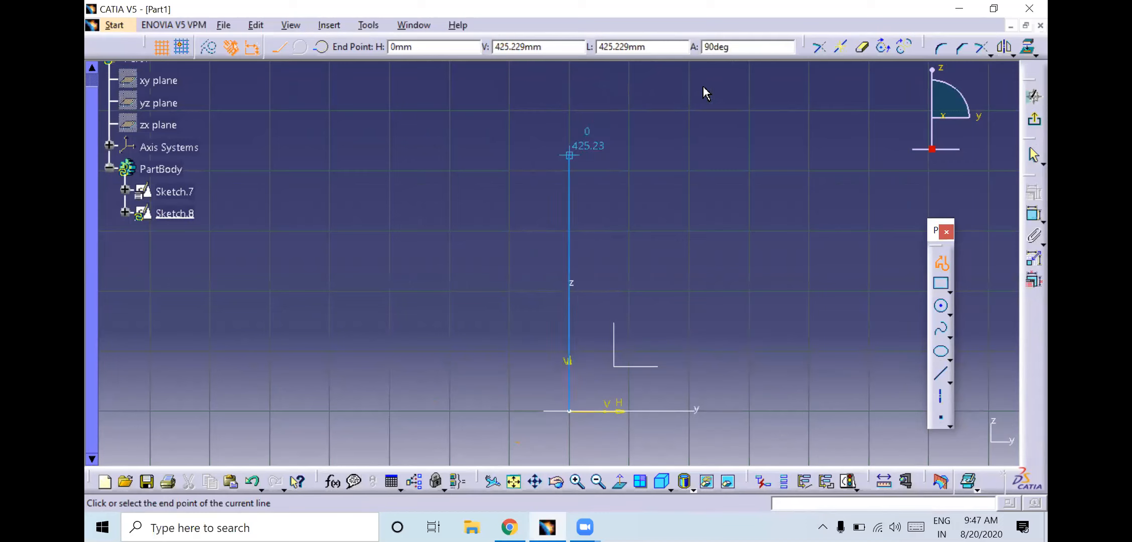
{"action": "left_click_drag", "start_coordinate": [569, 155], "coordinate": [680, 68]}
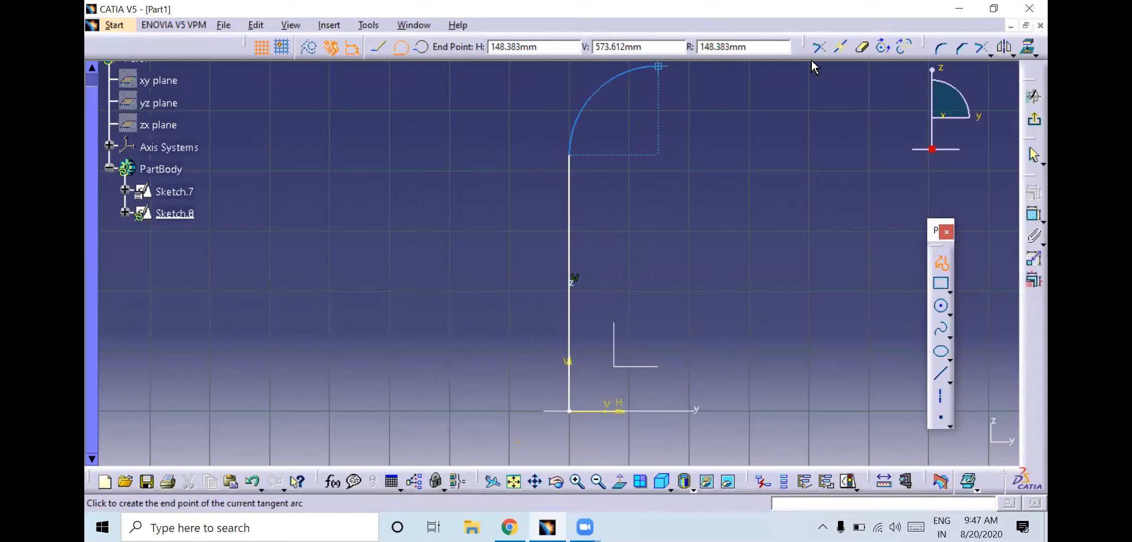
{"action": "left_click", "coordinate": [833, 66]}
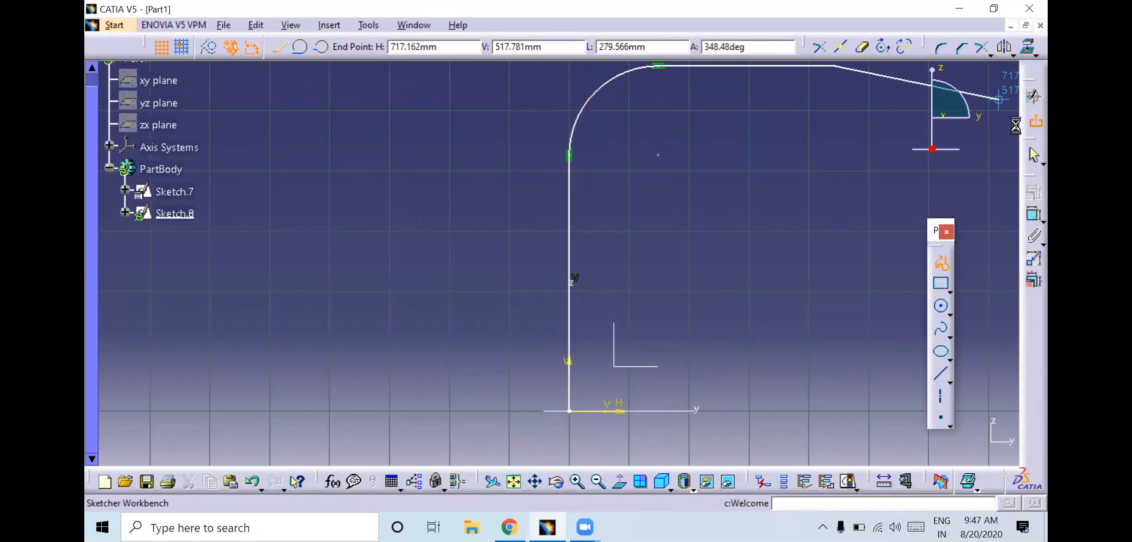
{"action": "mouse_move", "coordinate": [710, 275]}
{"action": "middle_mouse_down"}
{"action": "mouse_move", "coordinate": [678, 261]}
{"action": "mouse_move", "coordinate": [678, 279]}
{"action": "mouse_move", "coordinate": [725, 288]}
{"action": "middle_mouse_up"}
{"action": "left_click", "coordinate": [896, 321]}
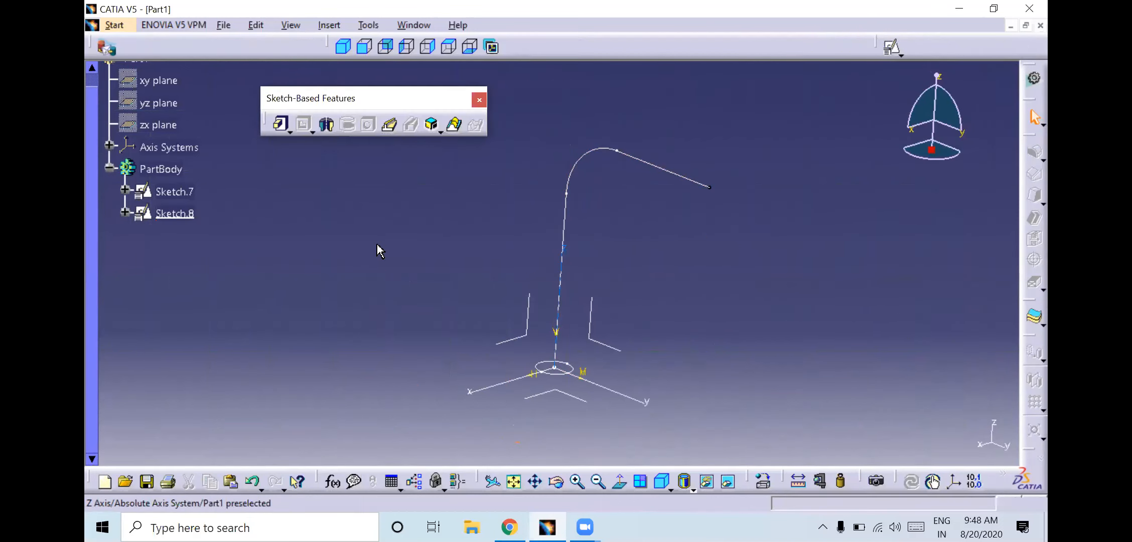
Create a rib sweeping the circle in Sketch.7 along the bent path in Sketch.8, with Keep angle as profile control
{"action": "left_click", "coordinate": [389, 124]}
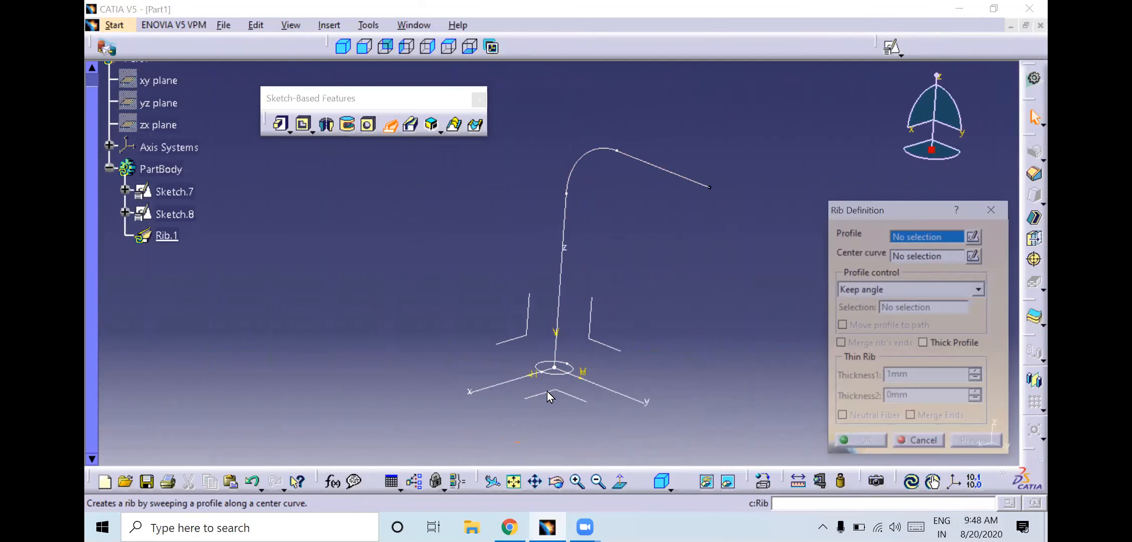
{"action": "left_click", "coordinate": [556, 377]}
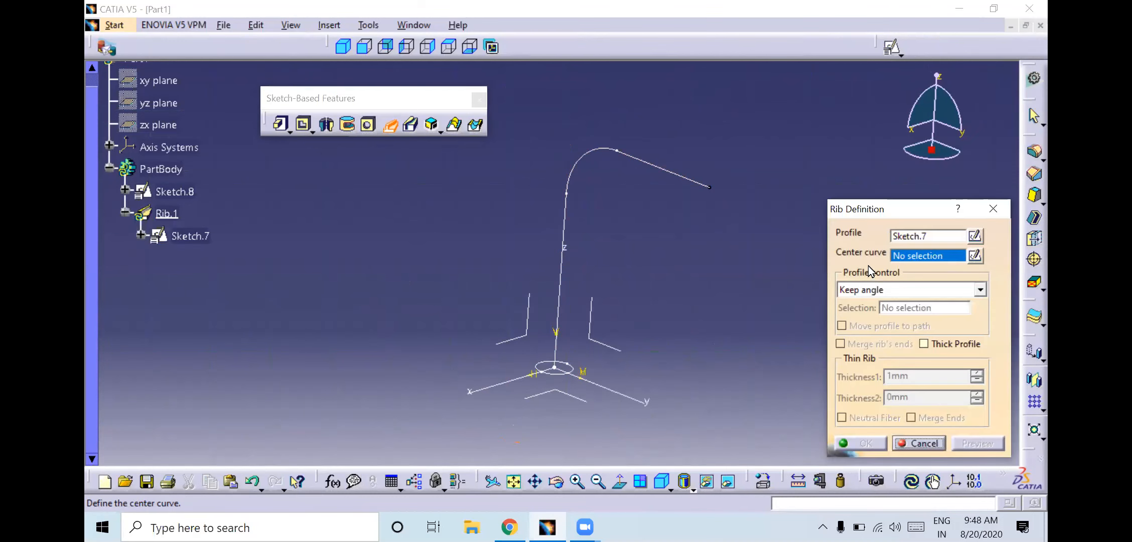
{"action": "left_click", "coordinate": [605, 155]}
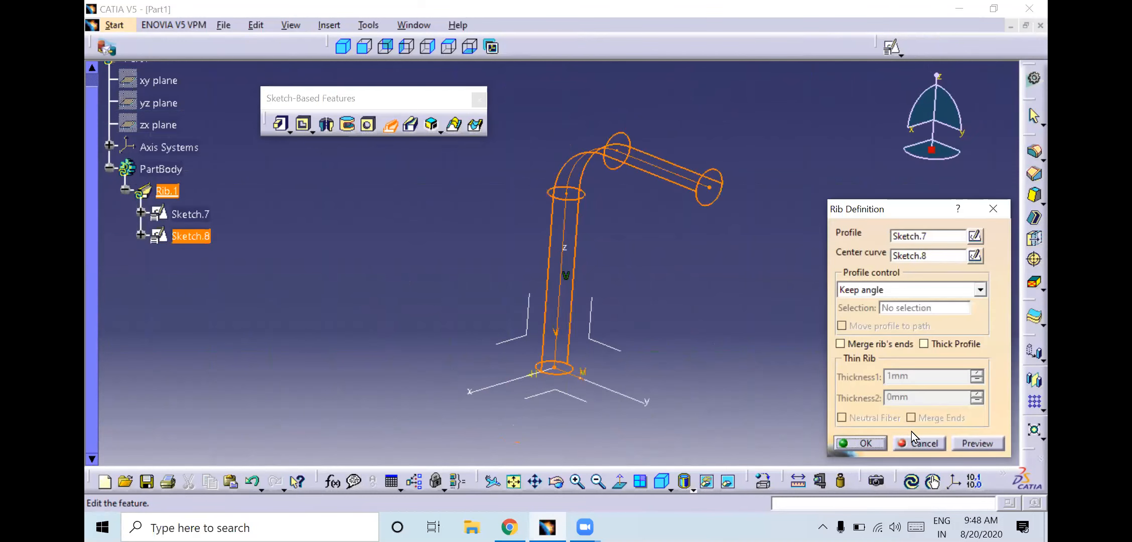
{"action": "left_click", "coordinate": [863, 442]}
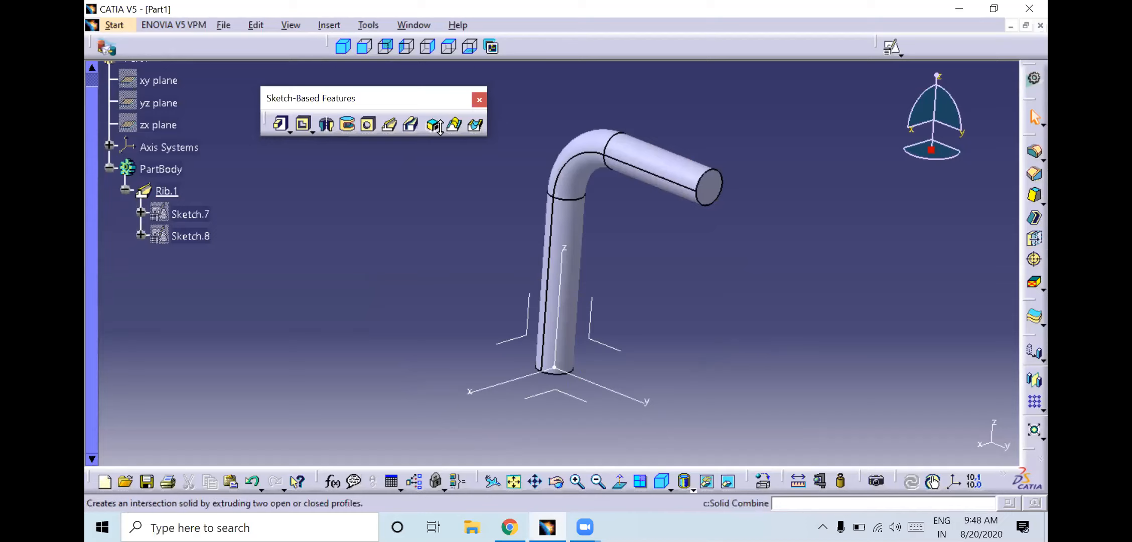
Undo the bent rib, its path sketch and the circle sketch to empty the PartBody
{"action": "key", "text": "ctrl+z"}
{"action": "key", "text": "ctrl+z"}
{"action": "left_click", "coordinate": [743, 159]}
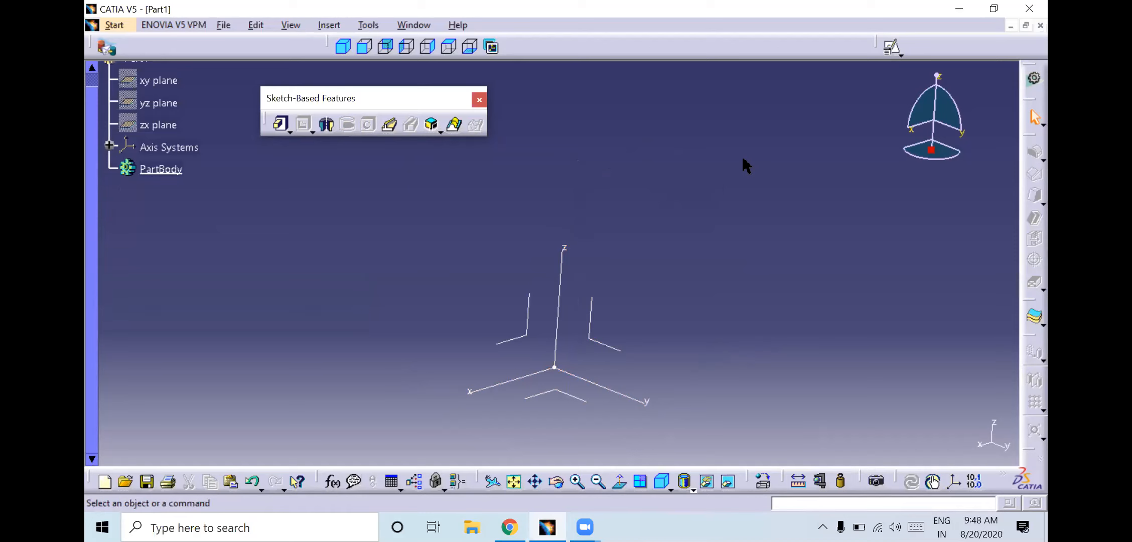
{"action": "left_click", "coordinate": [330, 27]}
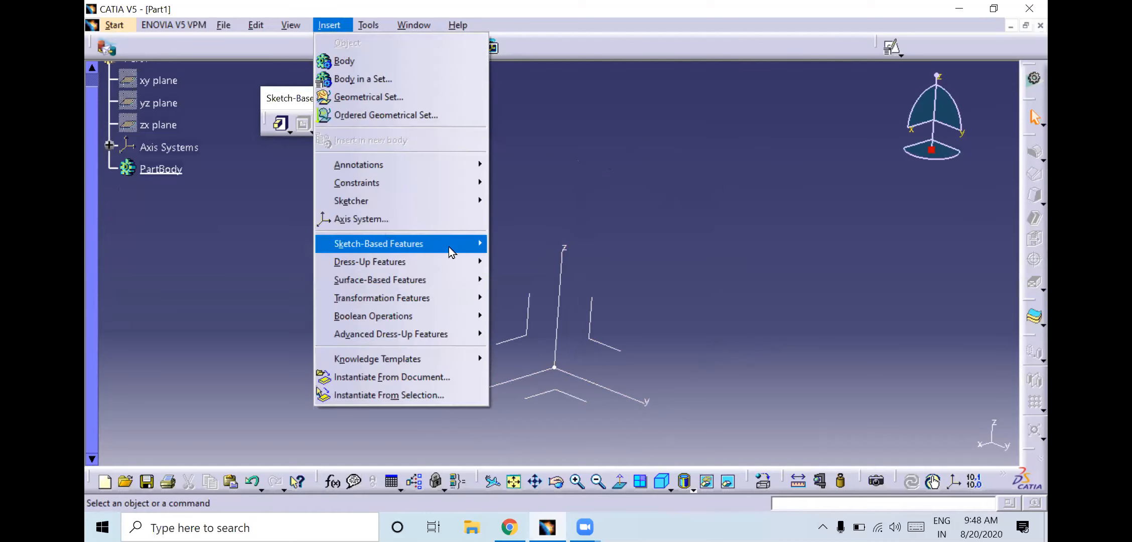
{"action": "mouse_move", "coordinate": [450, 247]}
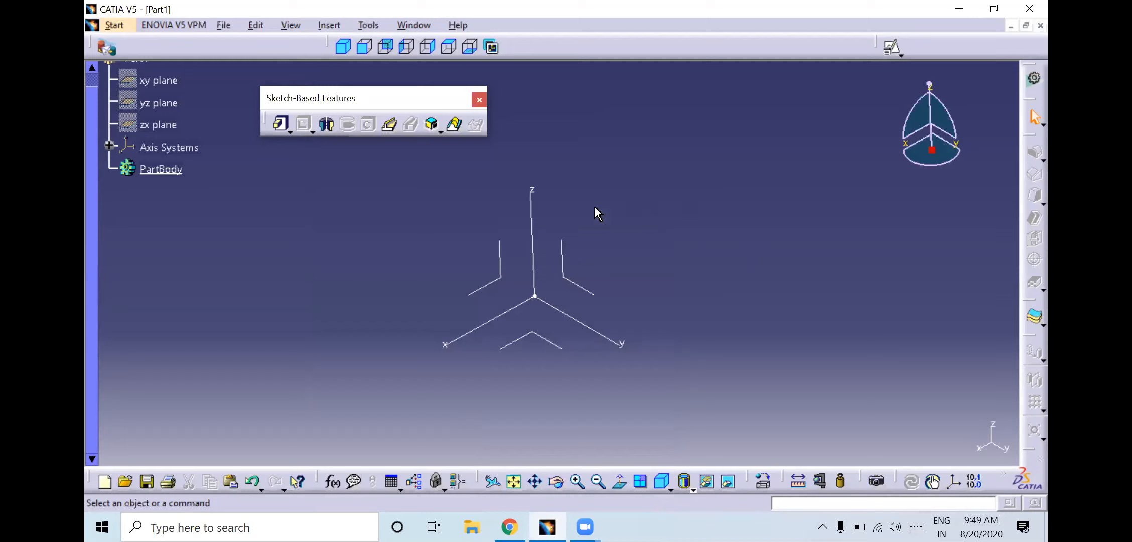
Sketch a hexagon on the XY plane centered at the origin with two sides crossing the H axis squarely, and exit the sketch
{"action": "left_click", "coordinate": [555, 347]}
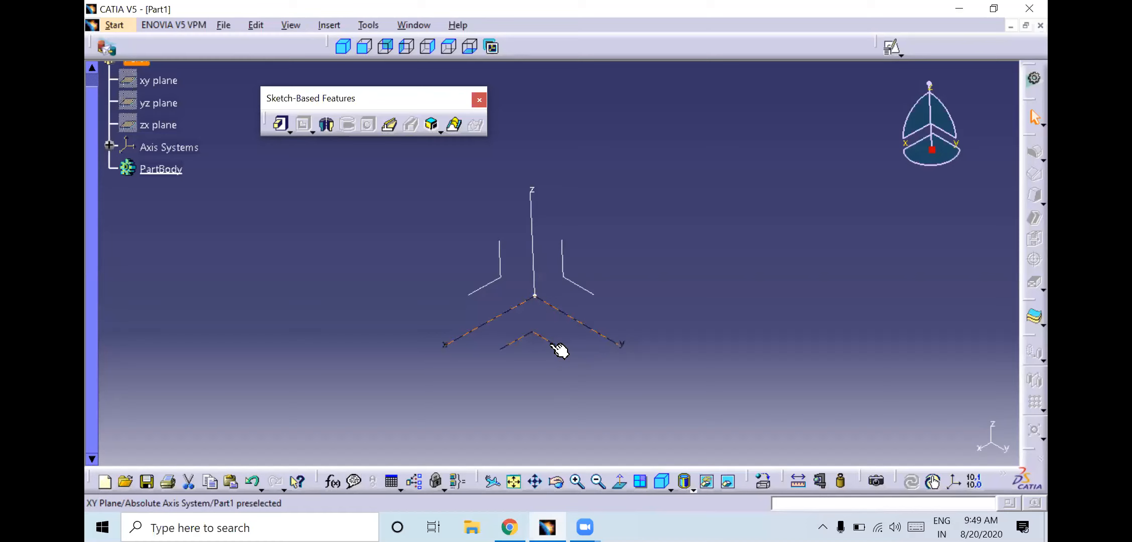
{"action": "left_click", "coordinate": [891, 47]}
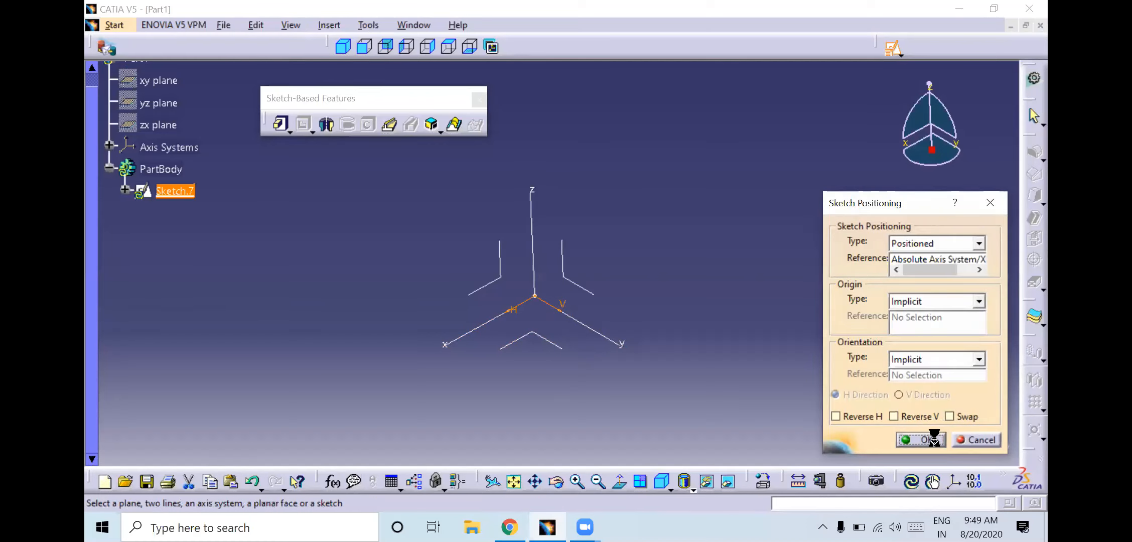
{"action": "left_click", "coordinate": [928, 440]}
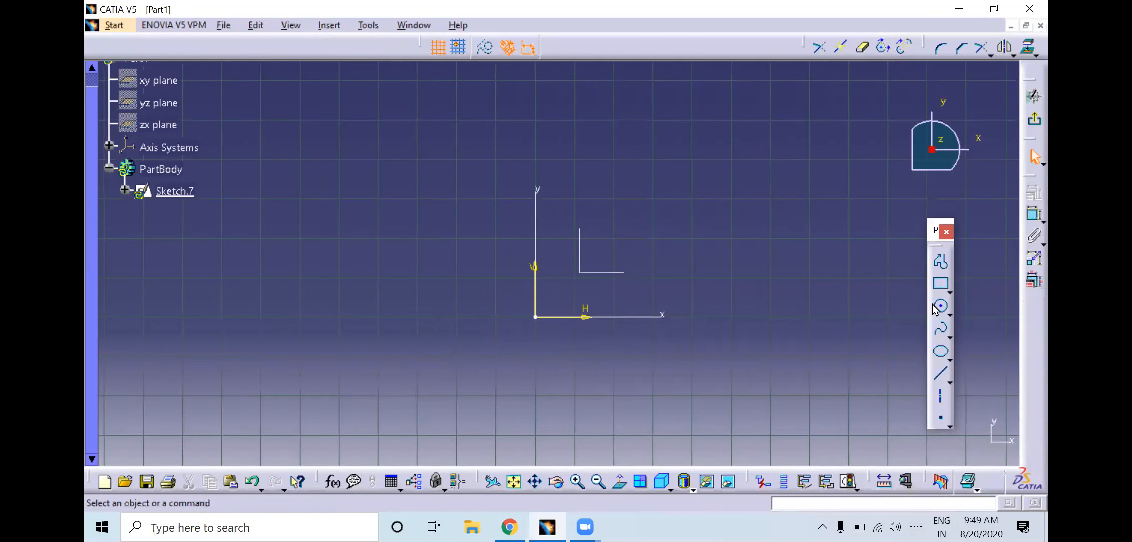
{"action": "left_click", "coordinate": [947, 289]}
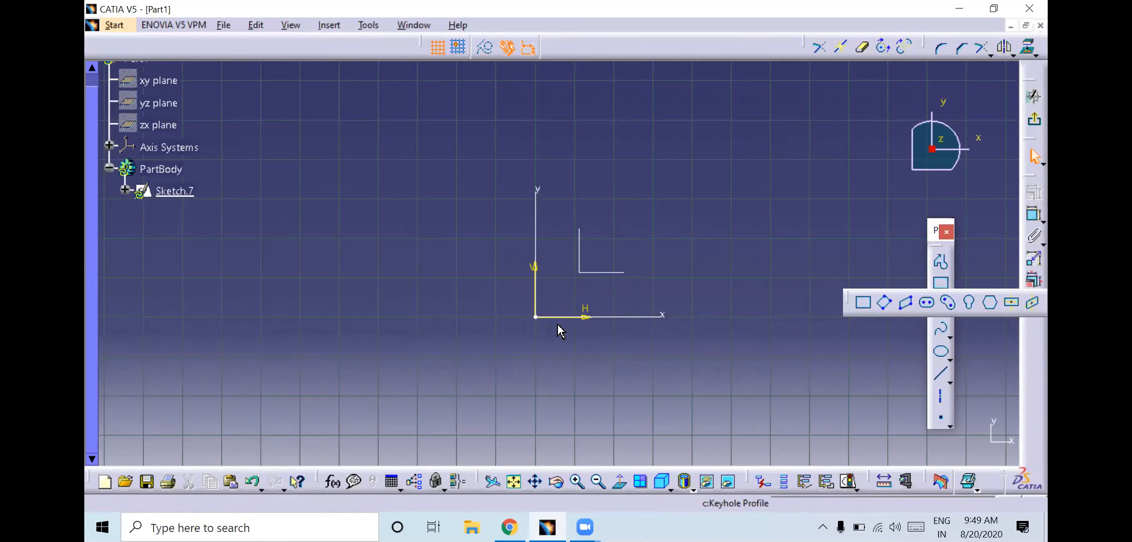
{"action": "left_click", "coordinate": [536, 318]}
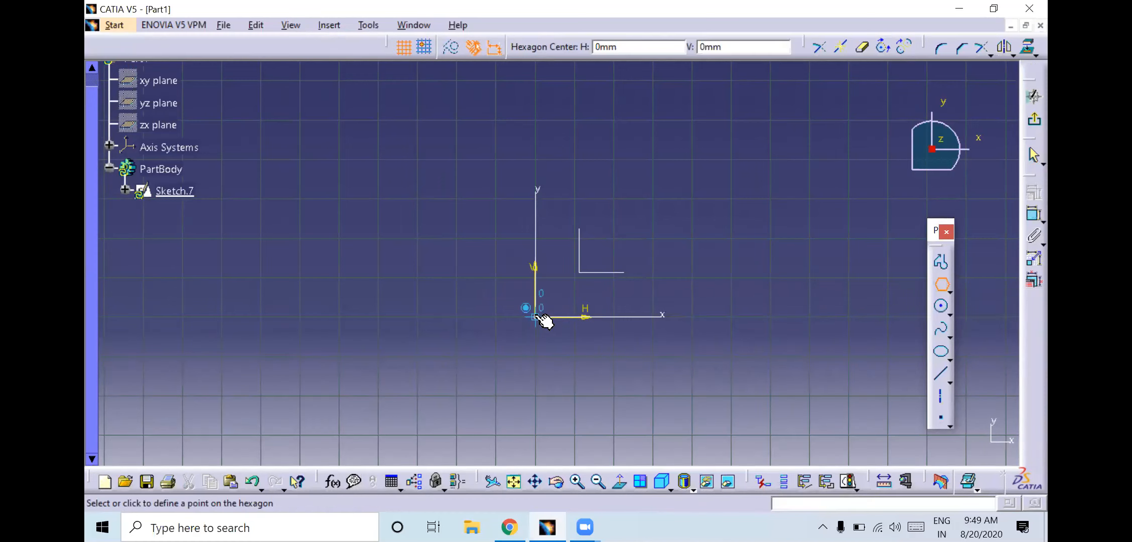
{"action": "left_click", "coordinate": [623, 316]}
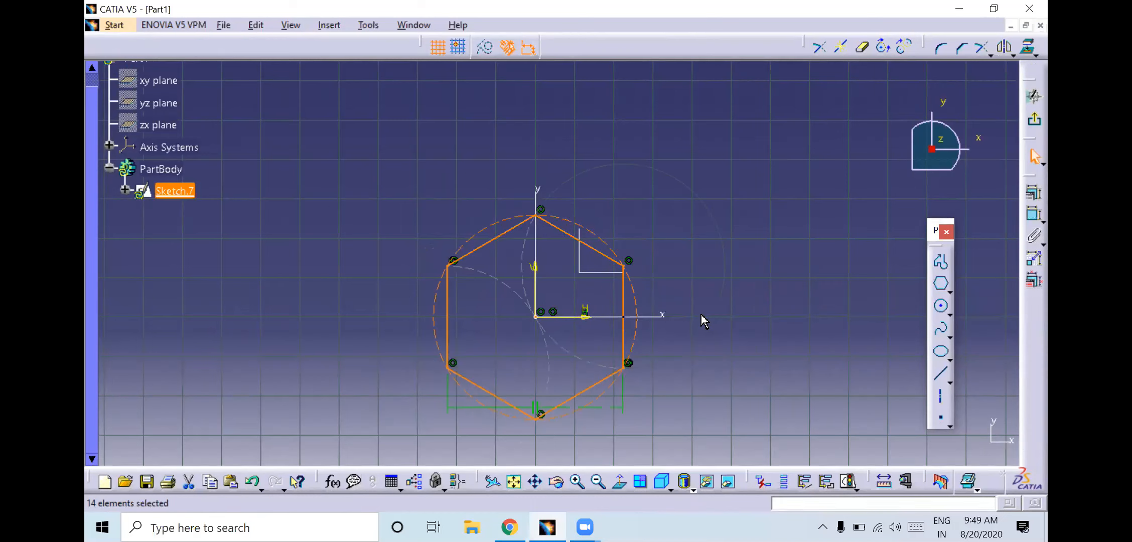
{"action": "left_click", "coordinate": [1034, 96]}
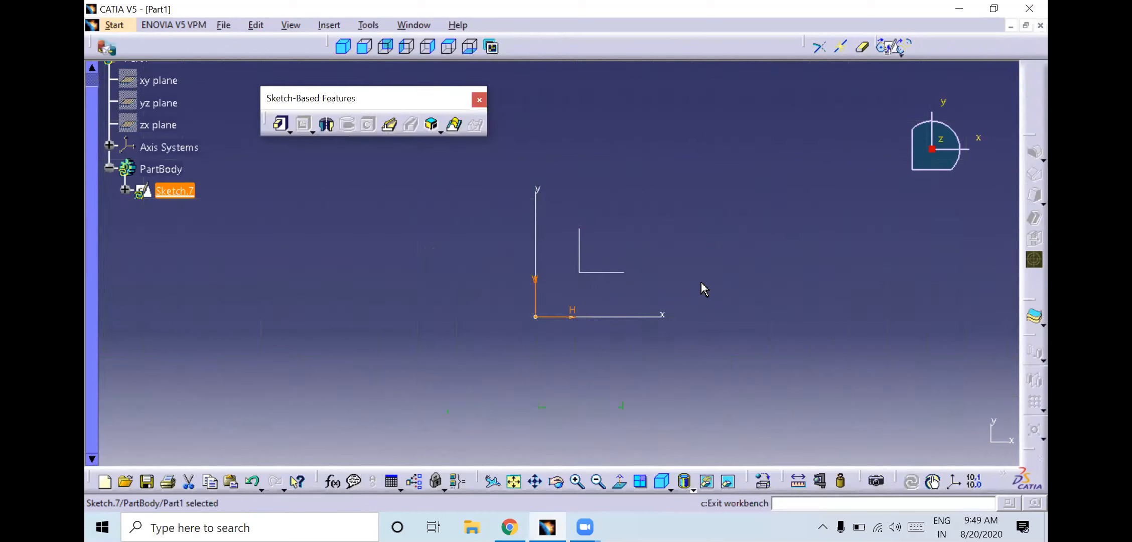
{"action": "middle_click_drag", "start_coordinate": [760, 328], "coordinate": [780, 319]}
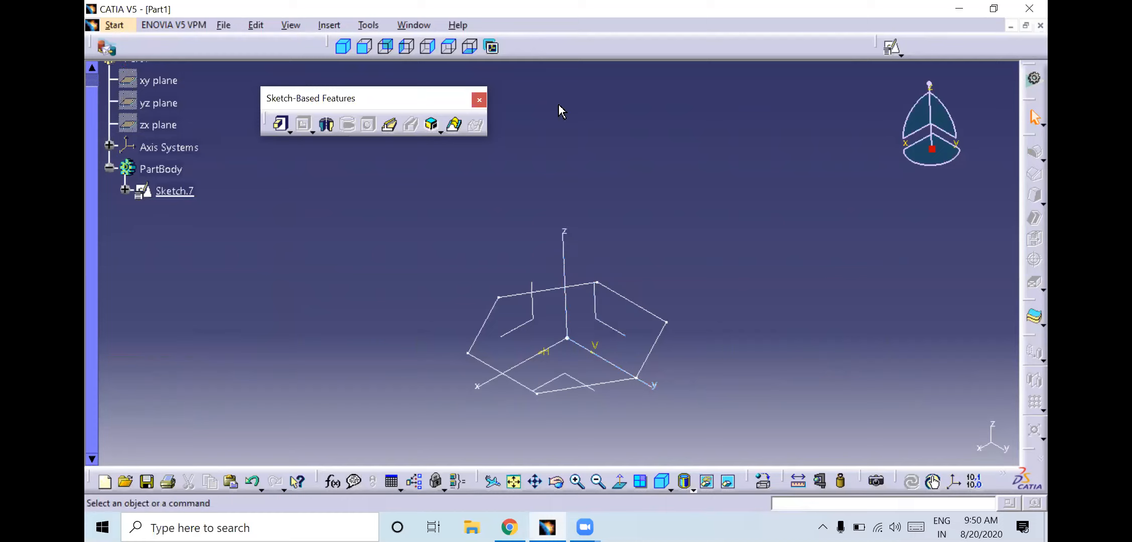
Pull the Constraints and Annotations toolbars out of the docked tools and close both
{"action": "mouse_move", "coordinate": [566, 381]}
{"action": "middle_mouse_down"}
{"action": "mouse_move", "coordinate": [547, 375]}
{"action": "mouse_move", "coordinate": [546, 313]}
{"action": "mouse_move", "coordinate": [594, 367]}
{"action": "middle_mouse_up"}
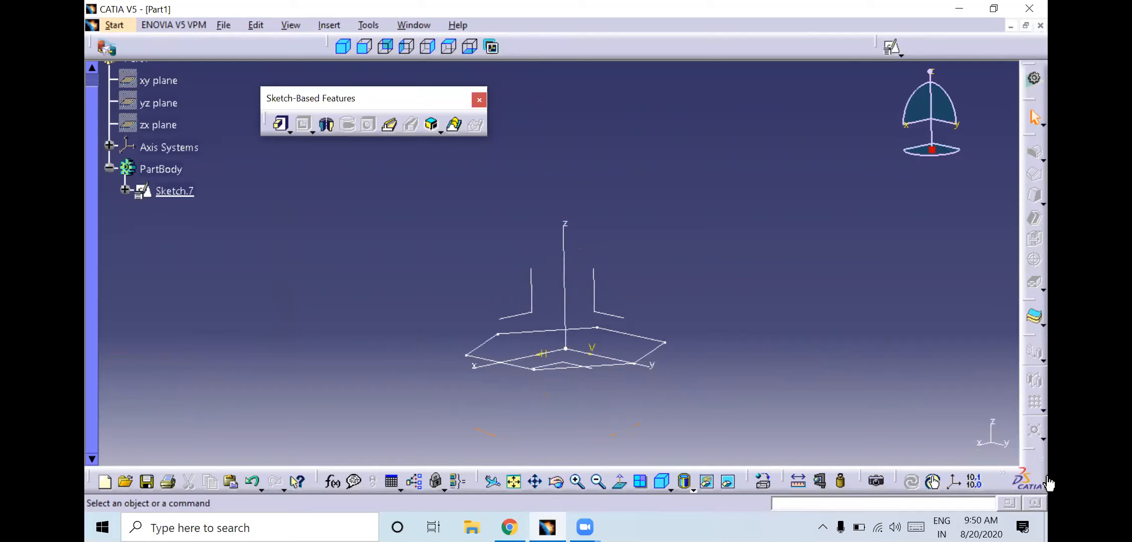
{"action": "left_click_drag", "start_coordinate": [1034, 453], "coordinate": [924, 298]}
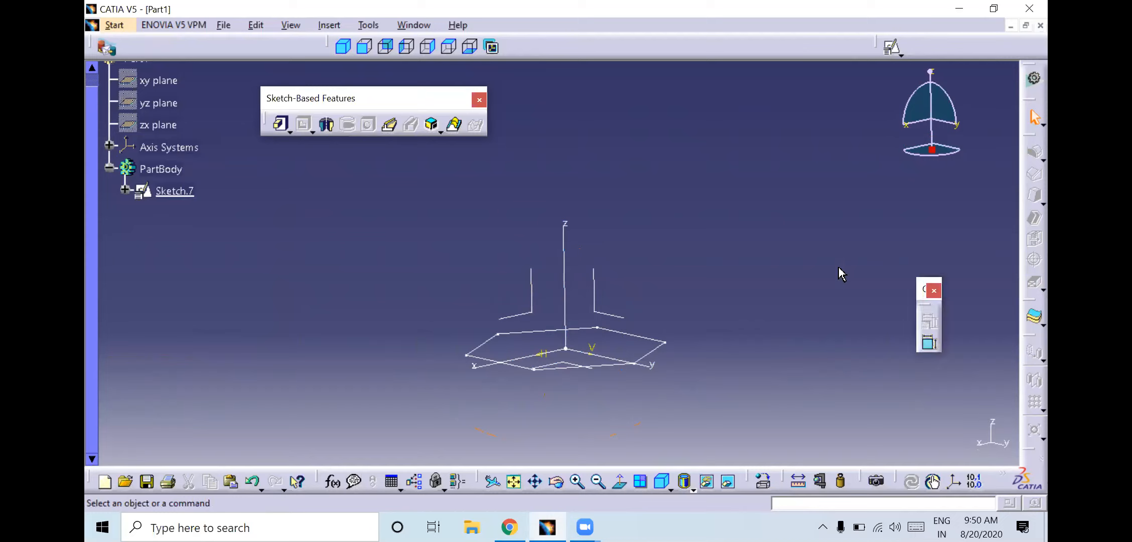
{"action": "left_click", "coordinate": [933, 291]}
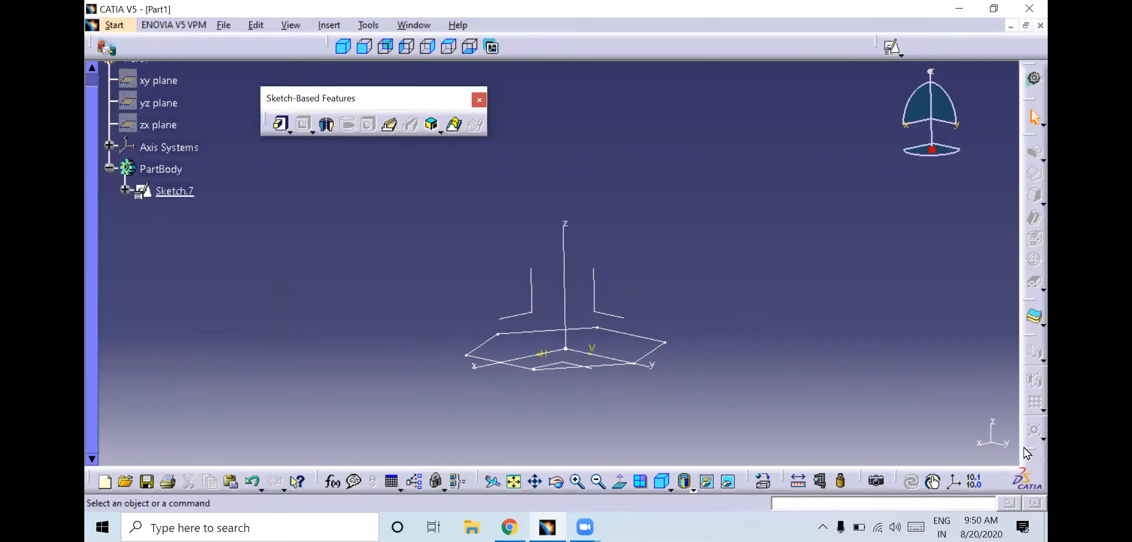
{"action": "left_click_drag", "start_coordinate": [1024, 449], "coordinate": [958, 380]}
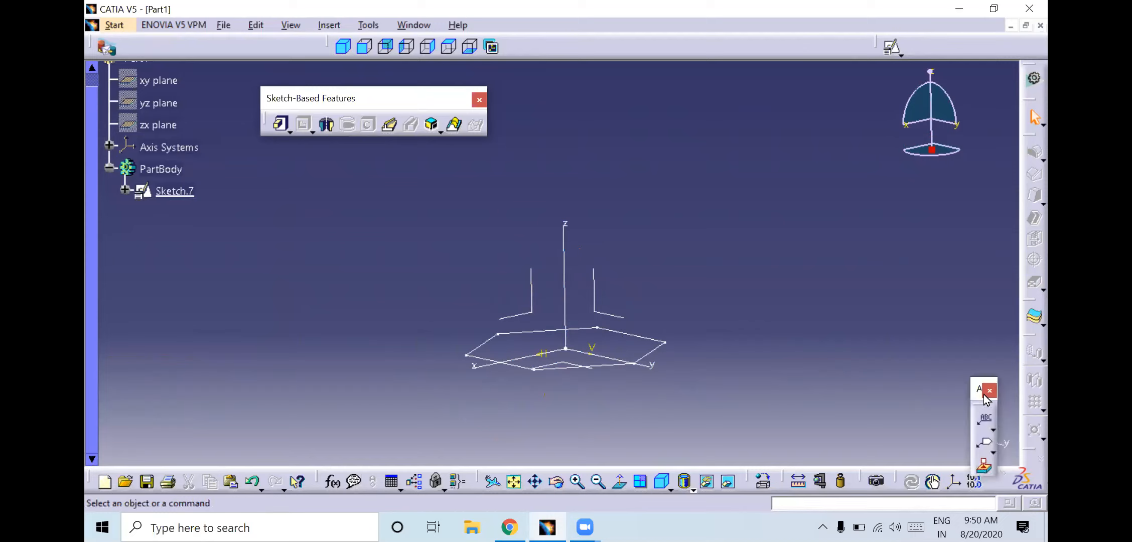
{"action": "left_click", "coordinate": [988, 389]}
Show the Reference Elements (Compact) toolbar and dock it between the standard view tools and the sketch tool
{"action": "right_click", "coordinate": [948, 48]}
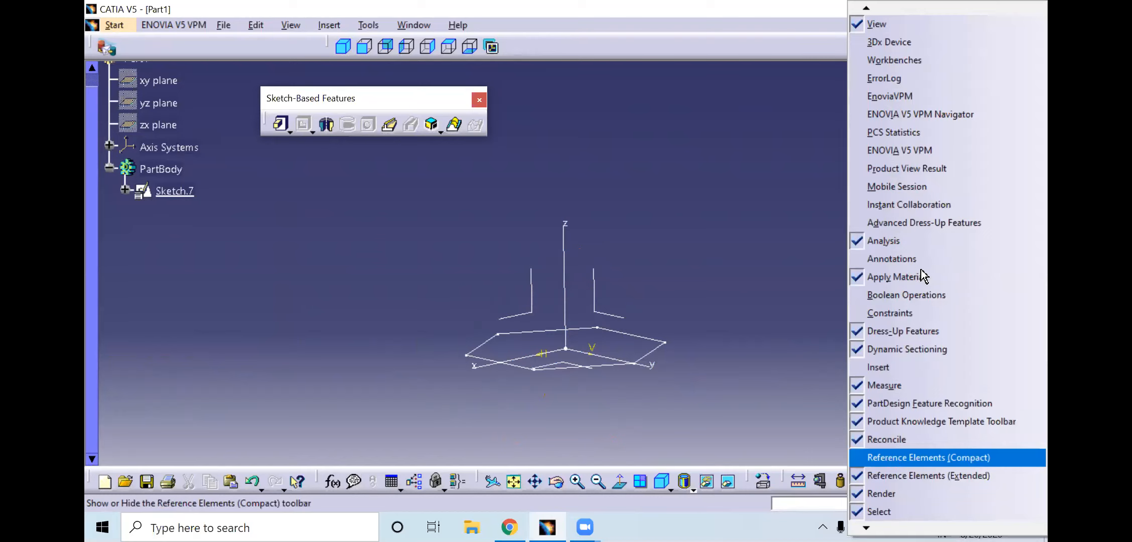
{"action": "left_click", "coordinate": [892, 454]}
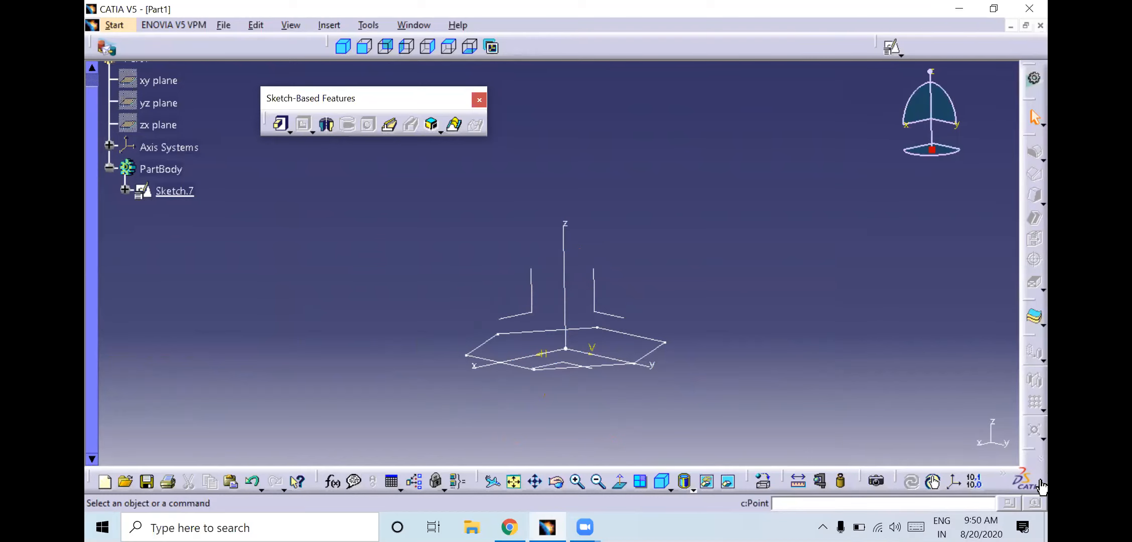
{"action": "left_click_drag", "start_coordinate": [1029, 450], "coordinate": [893, 273]}
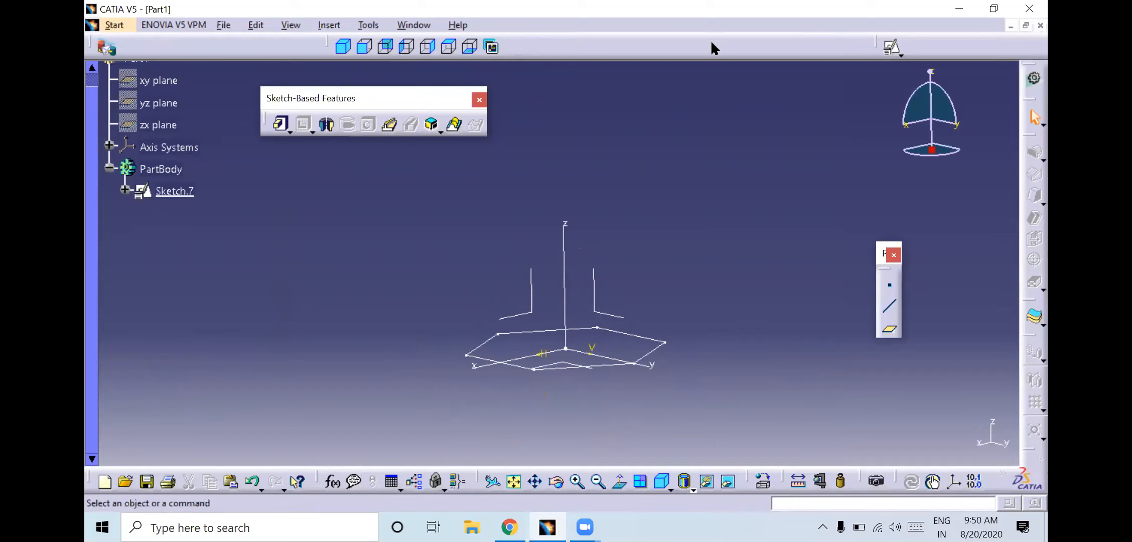
{"action": "left_click_drag", "start_coordinate": [711, 48], "coordinate": [712, 48]}
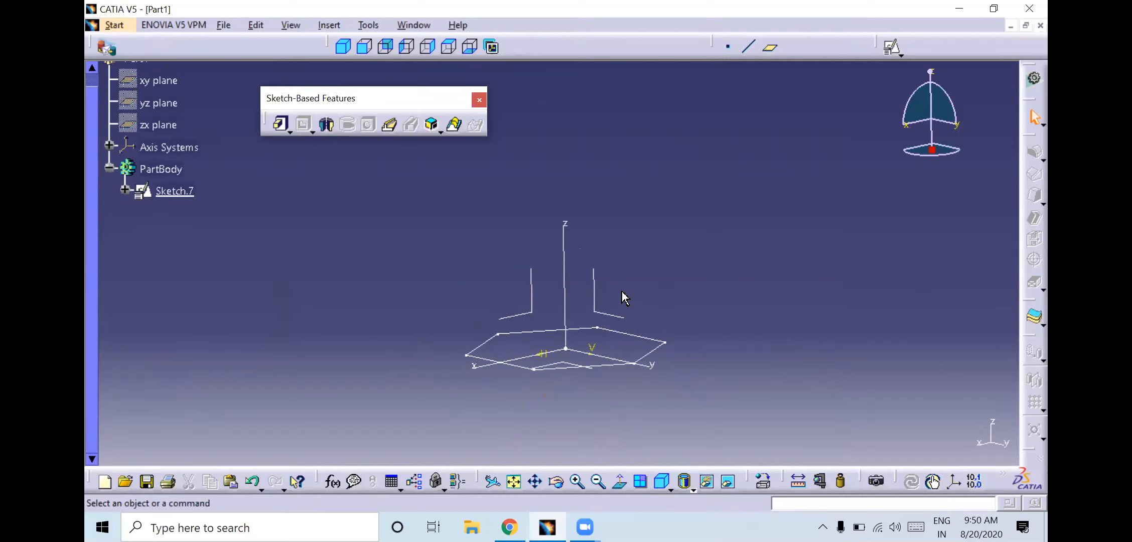
Create a reference plane offset 150 mm above the XY plane
{"action": "left_click", "coordinate": [771, 49]}
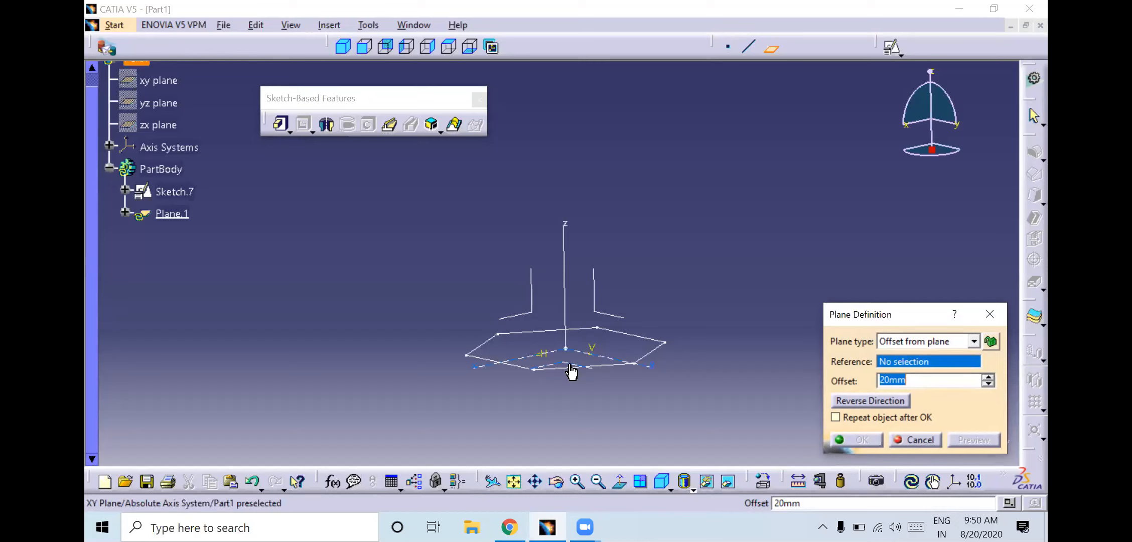
{"action": "left_click", "coordinate": [571, 368]}
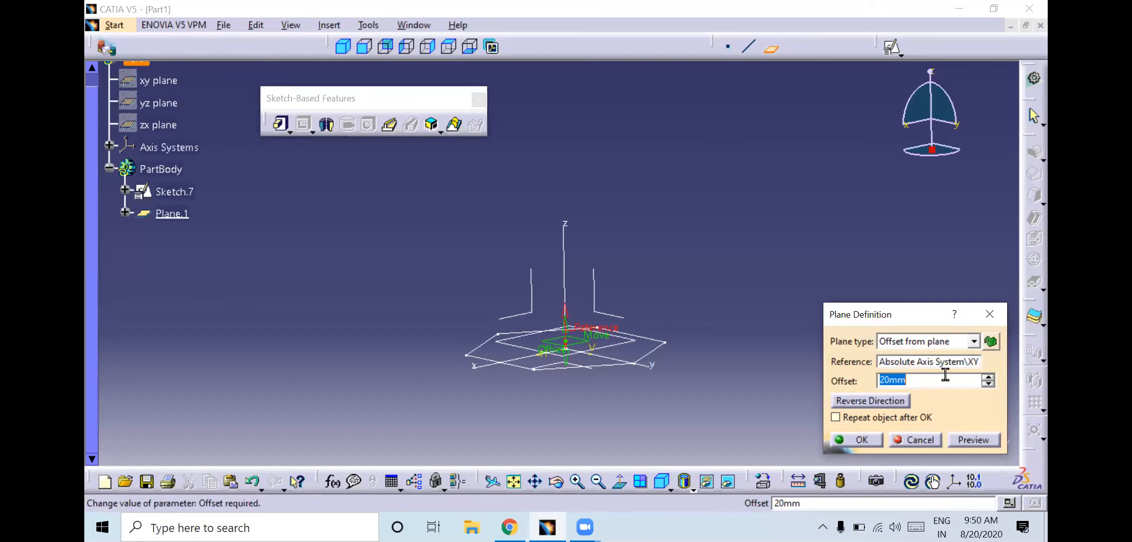
{"action": "type", "text": "80"}
{"action": "key", "text": "Tab"}
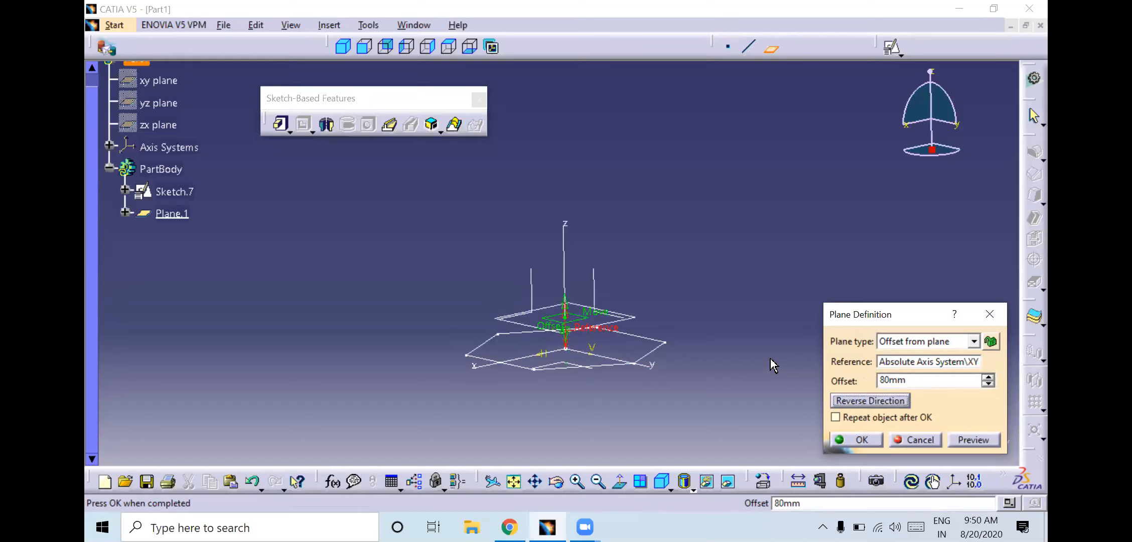
{"action": "mouse_move", "coordinate": [592, 342]}
{"action": "middle_mouse_down"}
{"action": "mouse_move", "coordinate": [593, 253]}
{"action": "mouse_move", "coordinate": [663, 331]}
{"action": "middle_mouse_up"}
{"action": "double_click", "coordinate": [900, 377]}
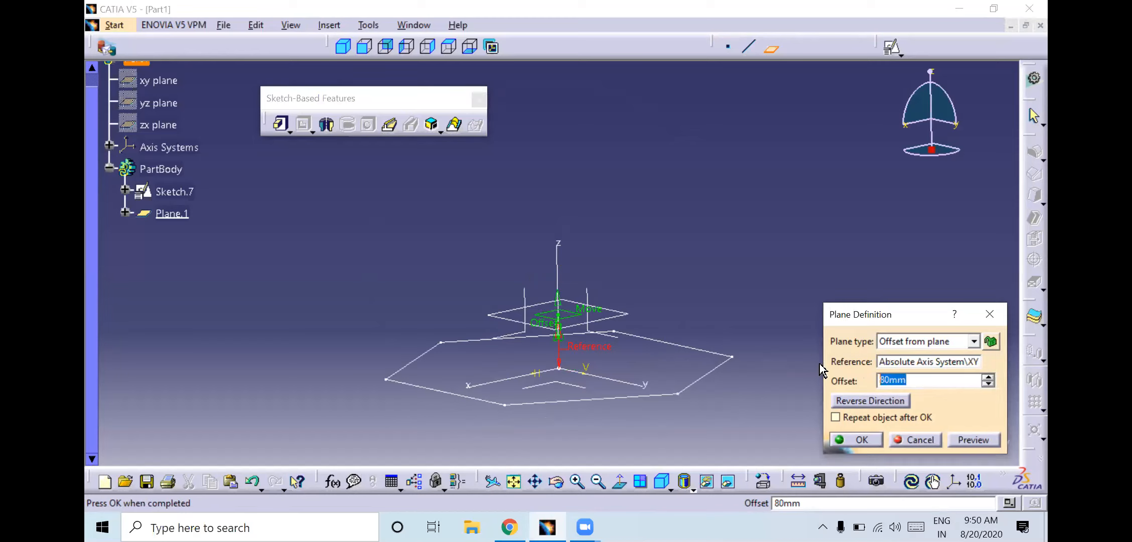
{"action": "type", "text": "150"}
{"action": "key", "text": "Return"}
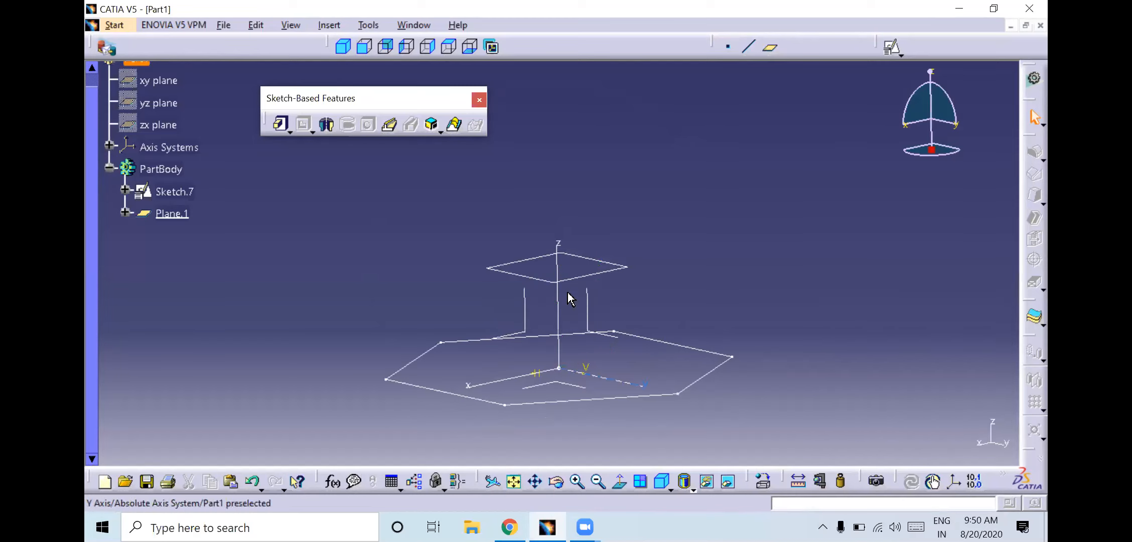
Create a second reference plane offset 150 mm above the first offset plane
{"action": "left_click", "coordinate": [771, 47]}
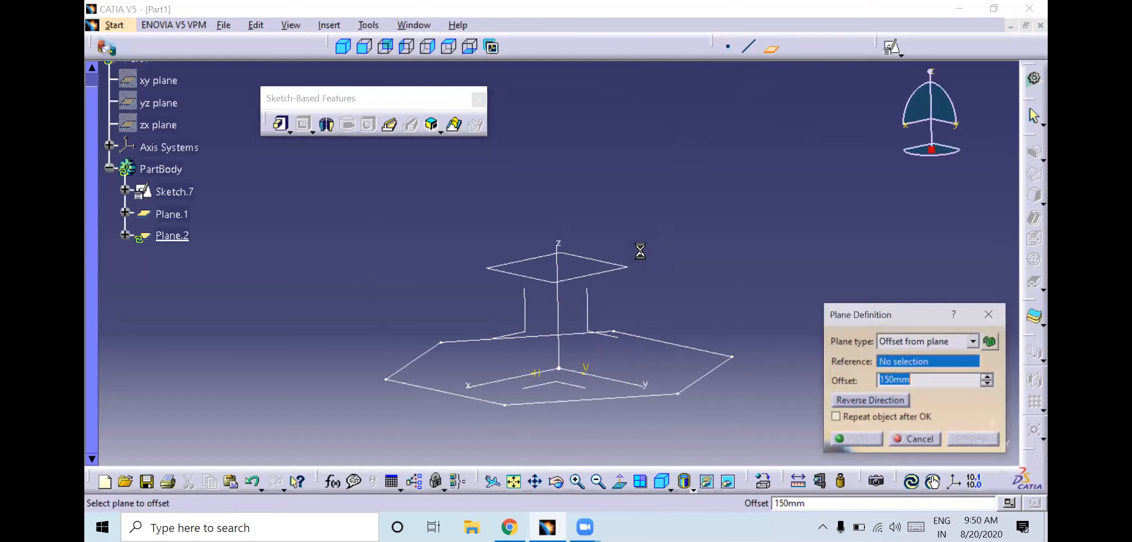
{"action": "left_click", "coordinate": [594, 275]}
{"action": "left_click", "coordinate": [853, 441]}
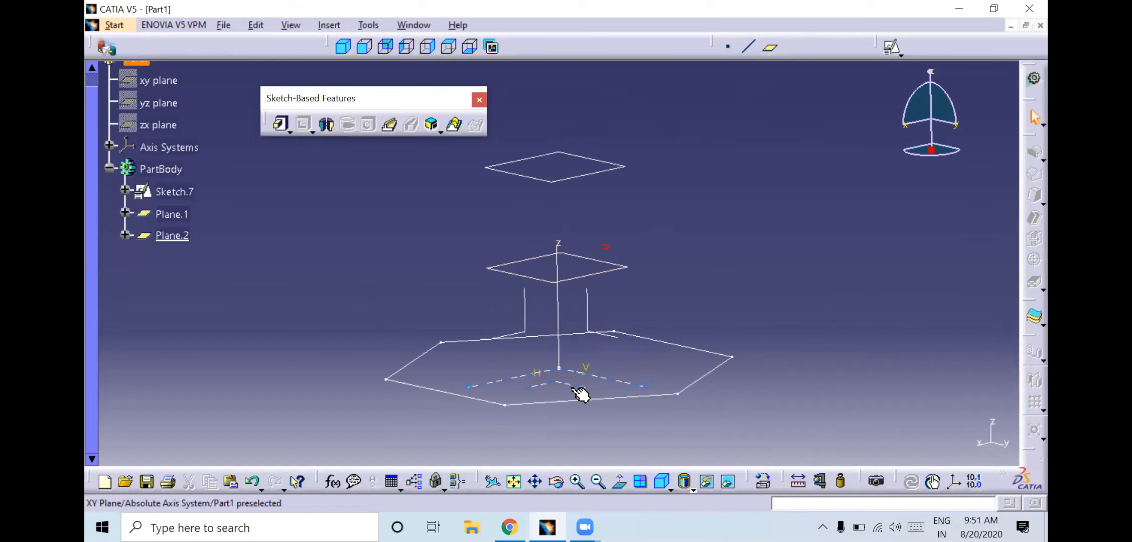
Sketch a hexagon on Plane.1 centered at the origin, about 326 mm across and tilted about 16 degrees, and exit the sketch
{"action": "left_click", "coordinate": [580, 279]}
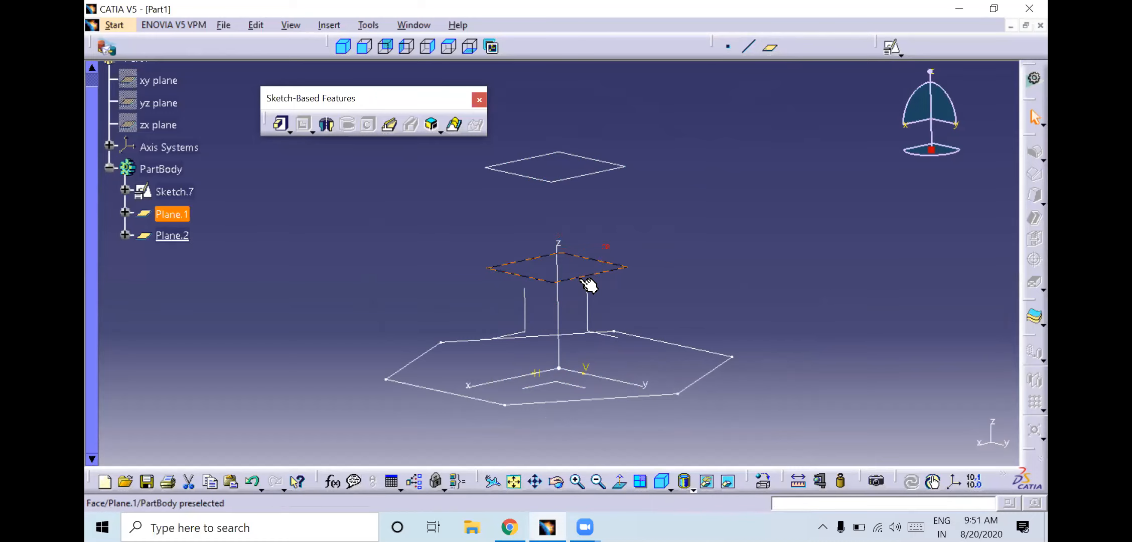
{"action": "left_click", "coordinate": [759, 67]}
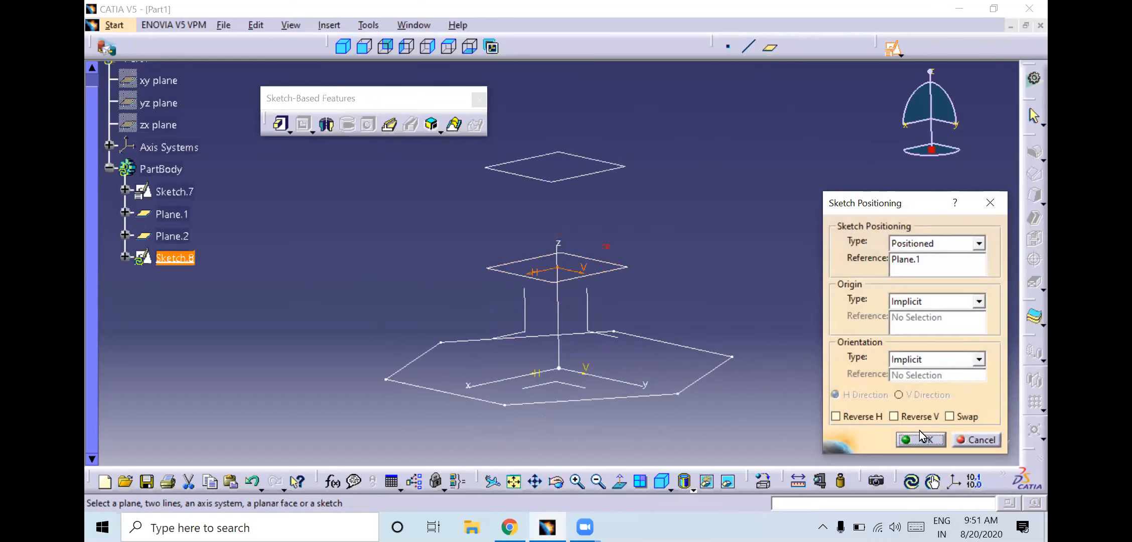
{"action": "left_click", "coordinate": [919, 440]}
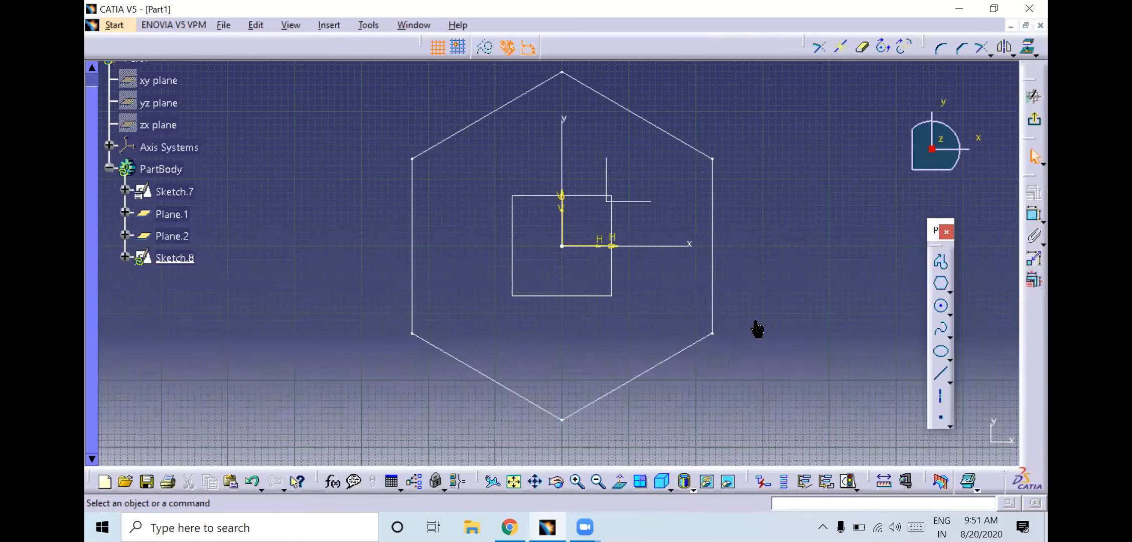
{"action": "left_click", "coordinate": [942, 284]}
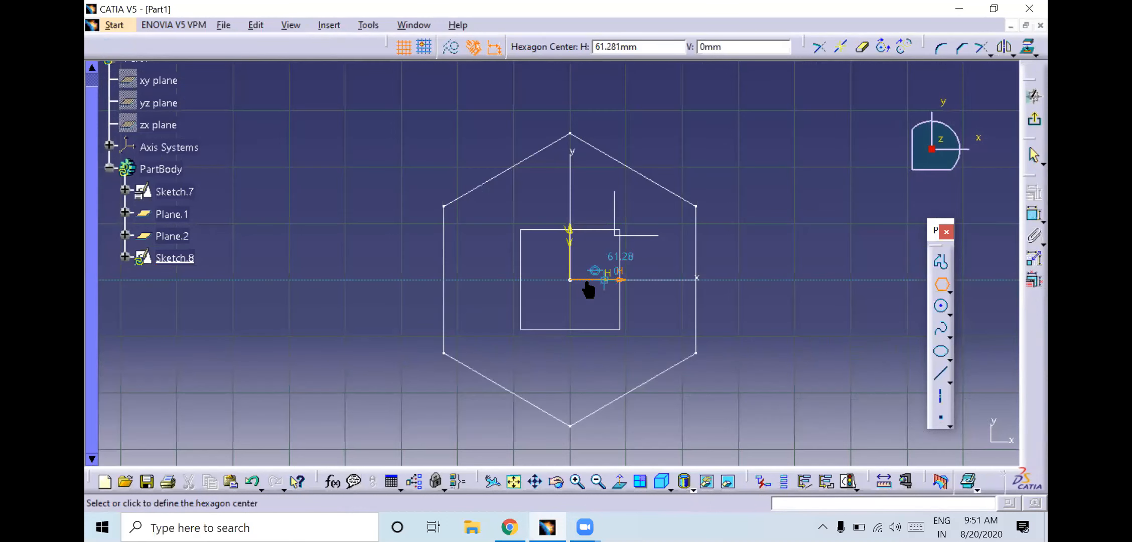
{"action": "left_click", "coordinate": [569, 281]}
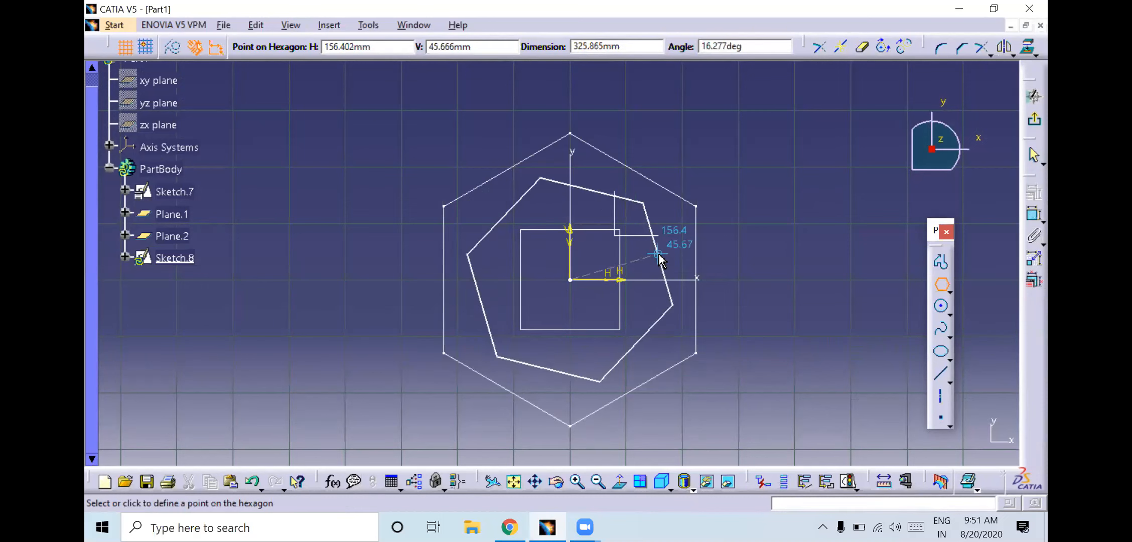
{"action": "left_click", "coordinate": [658, 255]}
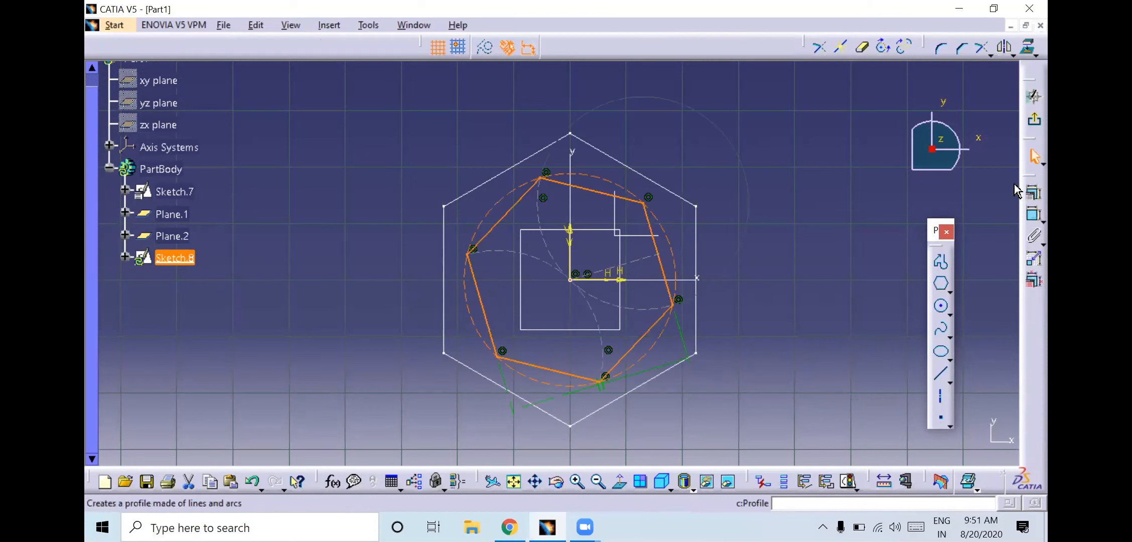
{"action": "left_click", "coordinate": [1032, 123]}
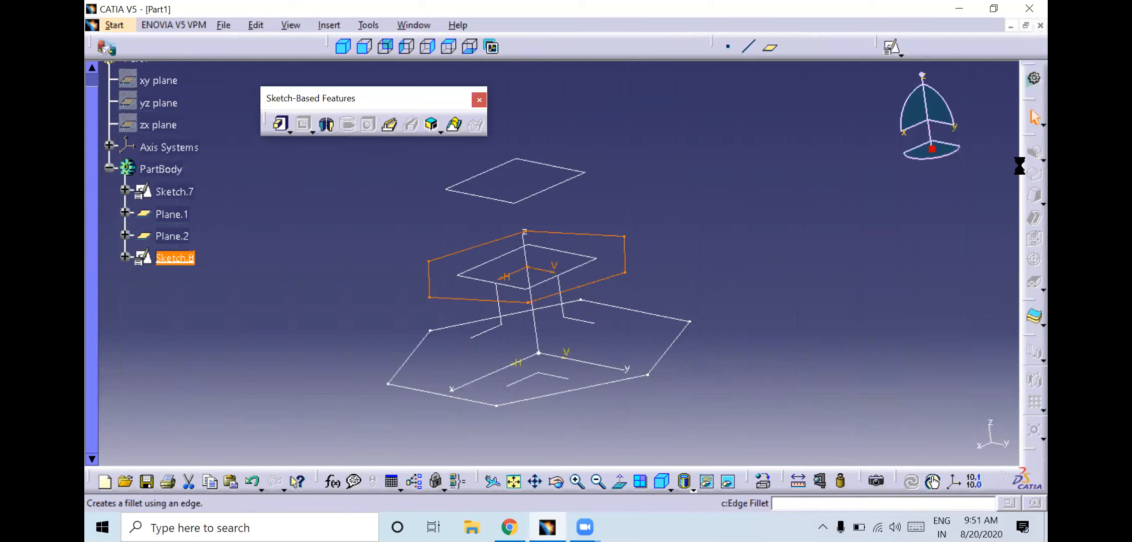
Sketch a smaller hexagon centered at the origin on Plane.2 and exit the sketch
{"action": "left_click", "coordinate": [582, 189]}
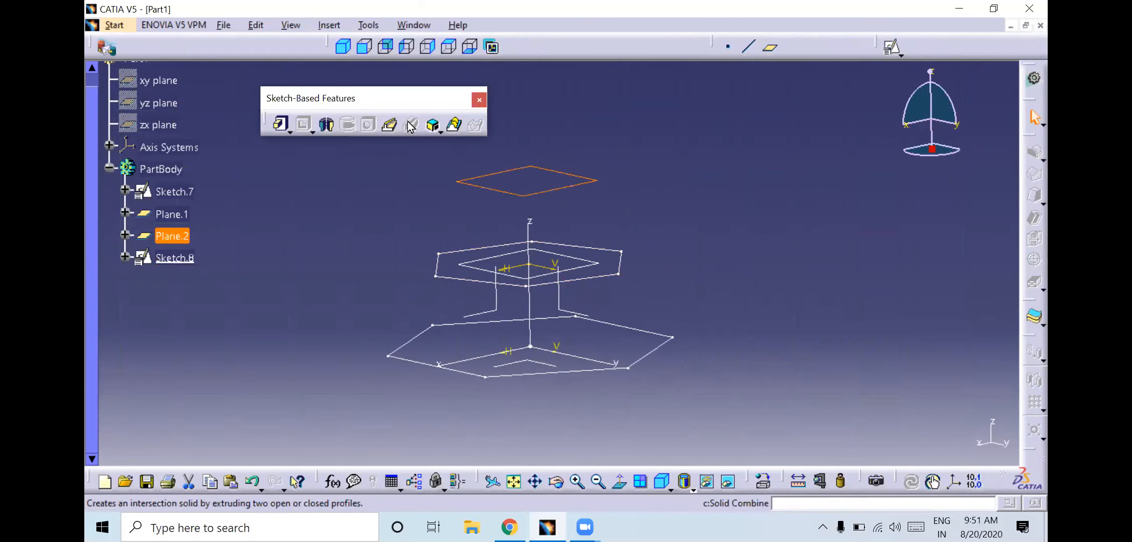
{"action": "left_click", "coordinate": [891, 48]}
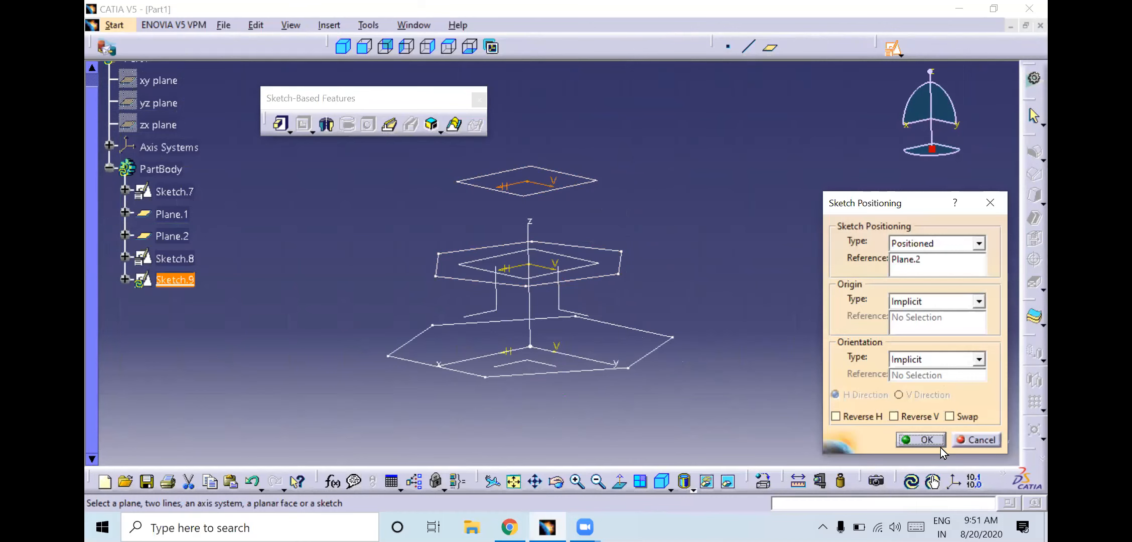
{"action": "left_click", "coordinate": [927, 440]}
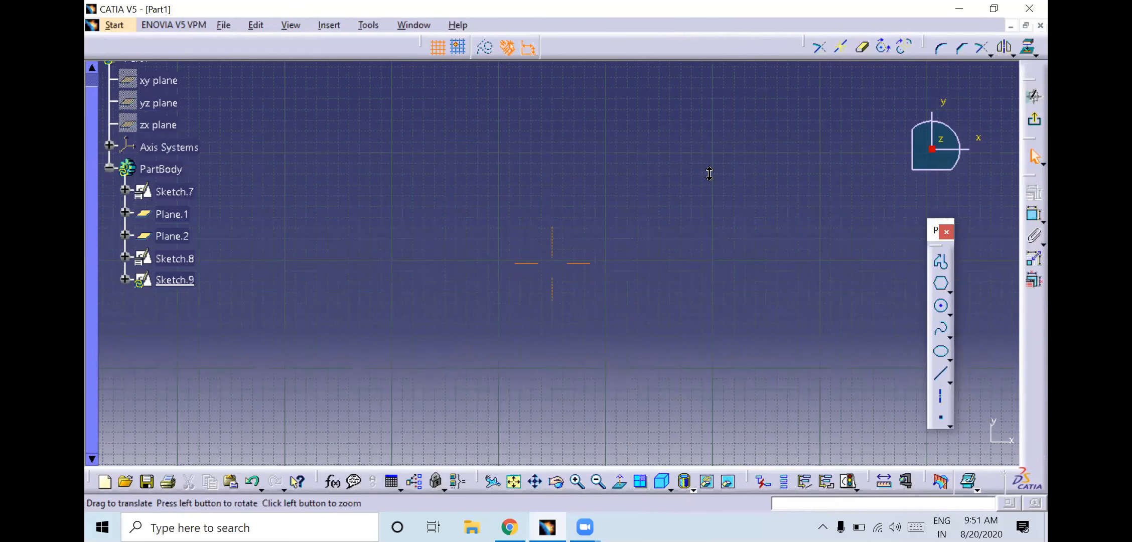
{"action": "left_click", "coordinate": [942, 284]}
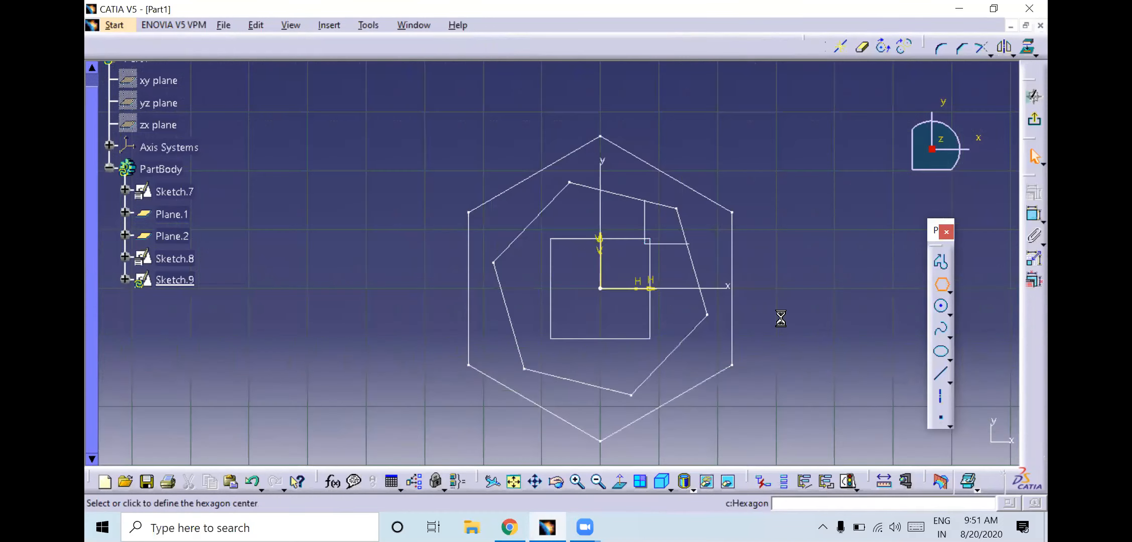
{"action": "left_click", "coordinate": [601, 289]}
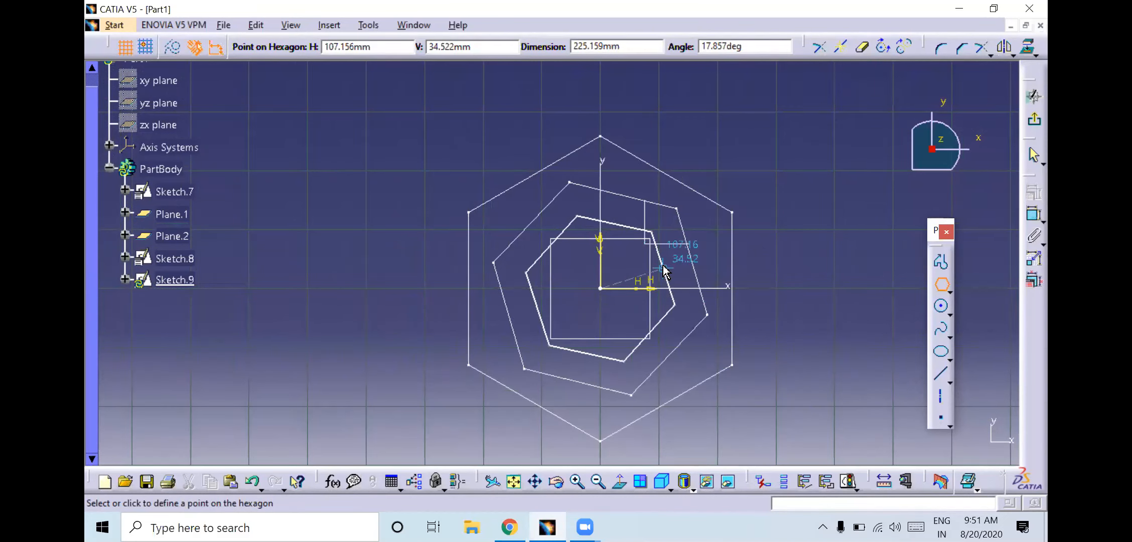
{"action": "left_click", "coordinate": [648, 241]}
{"action": "left_click", "coordinate": [1037, 122]}
Hide Plane.2 together with the axes of Sketch.9 lying on it
{"action": "mouse_move", "coordinate": [720, 293]}
{"action": "middle_mouse_down"}
{"action": "mouse_move", "coordinate": [730, 306]}
{"action": "mouse_move", "coordinate": [759, 246]}
{"action": "mouse_move", "coordinate": [719, 292]}
{"action": "middle_mouse_up"}
{"action": "left_click", "coordinate": [759, 246]}
{"action": "left_click", "coordinate": [719, 291]}
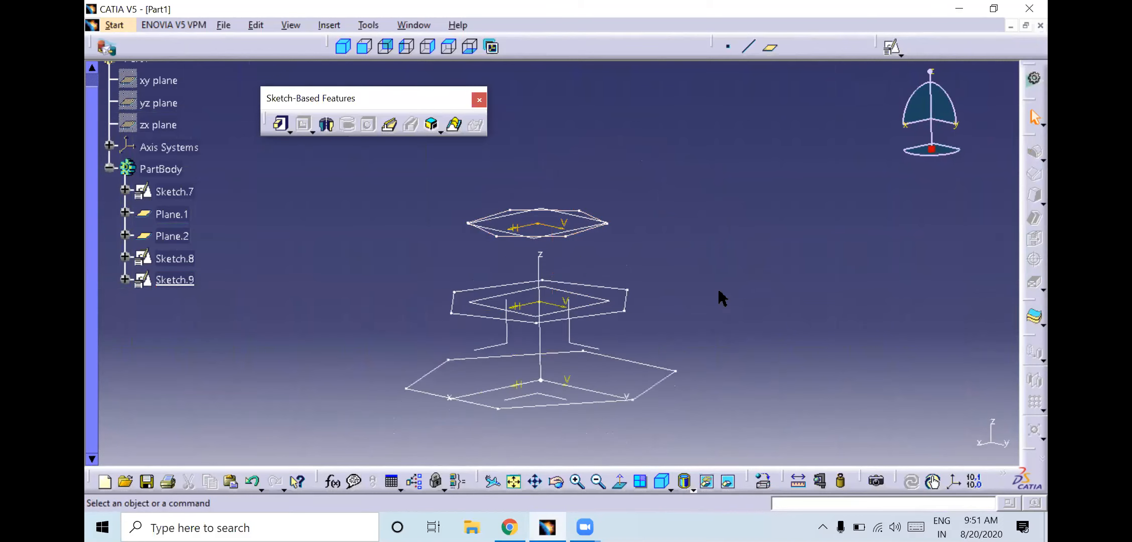
{"action": "middle_click_drag", "start_coordinate": [664, 258], "coordinate": [667, 60]}
{"action": "left_click", "coordinate": [664, 258]}
{"action": "mouse_move", "coordinate": [745, 313]}
{"action": "middle_mouse_down"}
{"action": "mouse_move", "coordinate": [755, 335]}
{"action": "mouse_move", "coordinate": [789, 256]}
{"action": "mouse_move", "coordinate": [792, 266]}
{"action": "mouse_move", "coordinate": [791, 171]}
{"action": "middle_mouse_up"}
{"action": "middle_click_drag", "start_coordinate": [790, 171], "coordinate": [749, 259]}
{"action": "left_click", "coordinate": [700, 189]}
{"action": "left_click", "coordinate": [725, 187], "text": "ctrl"}
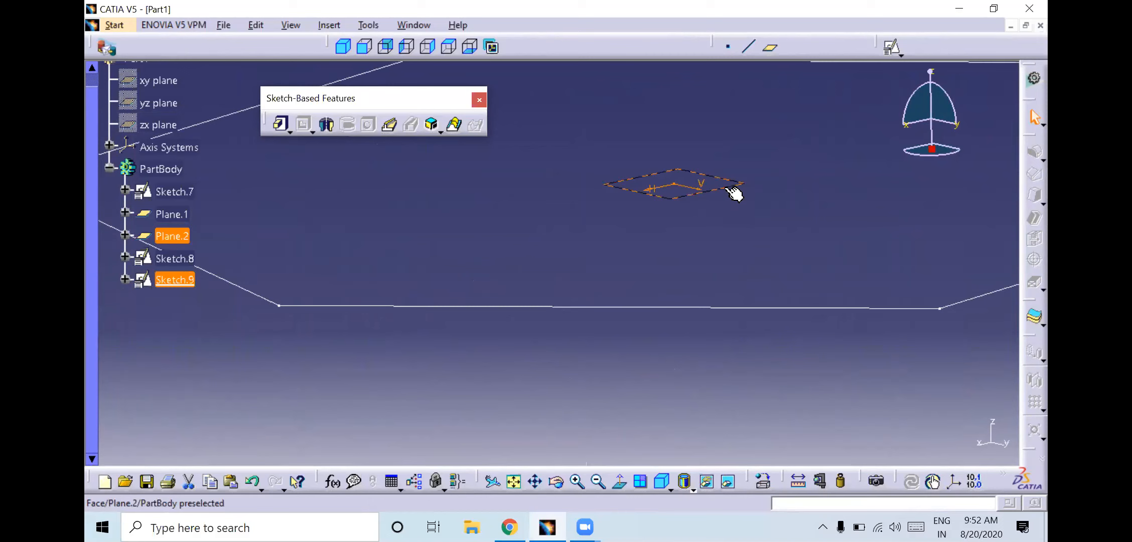
{"action": "right_click", "coordinate": [725, 187]}
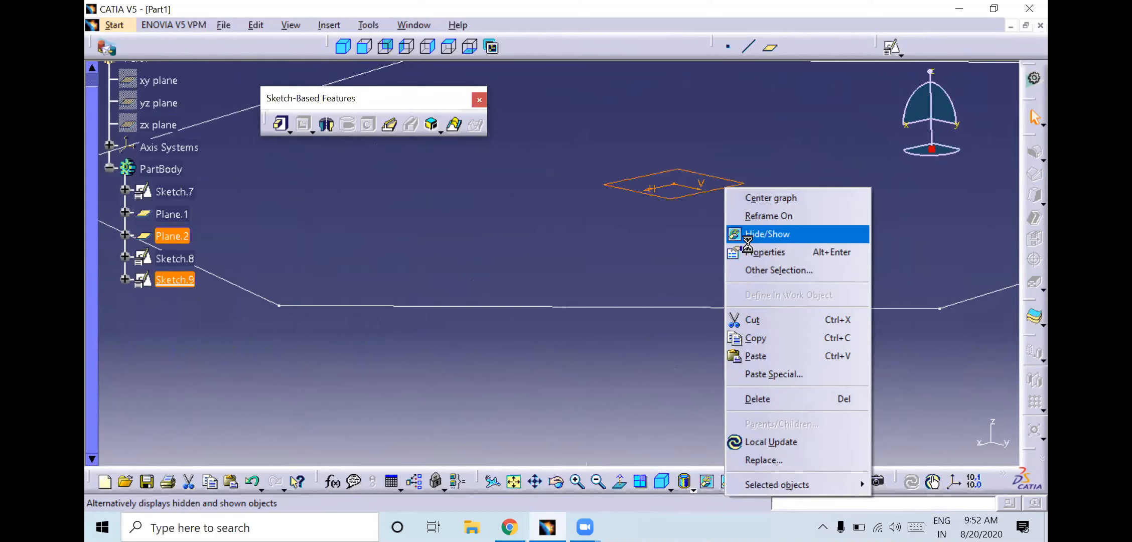
{"action": "left_click", "coordinate": [749, 237]}
Hide Plane.1 together with the axes of Sketch.8 lying on it
{"action": "middle_click_drag", "start_coordinate": [768, 231], "coordinate": [789, 517]}
{"action": "middle_click_drag", "start_coordinate": [805, 261], "coordinate": [690, 124]}
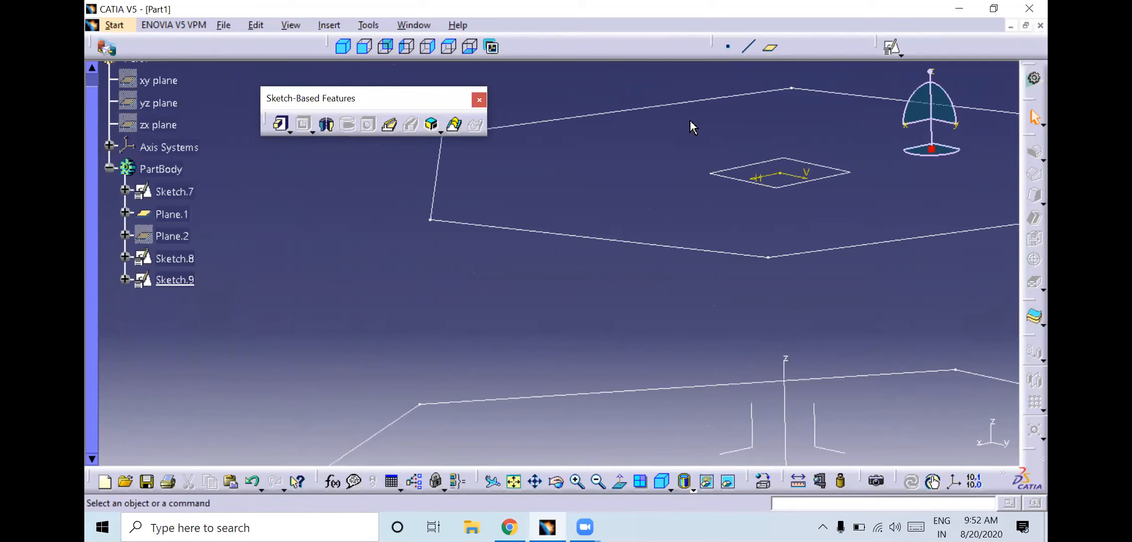
{"action": "left_click", "coordinate": [830, 184]}
{"action": "right_click", "coordinate": [827, 177]}
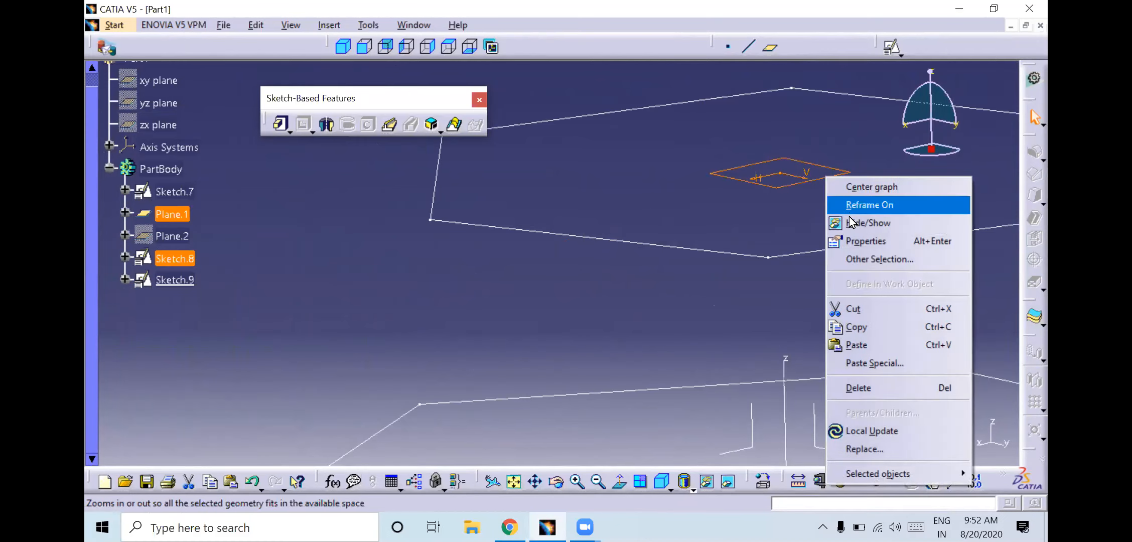
{"action": "left_click", "coordinate": [859, 223]}
{"action": "middle_click_drag", "start_coordinate": [828, 221], "coordinate": [787, 339]}
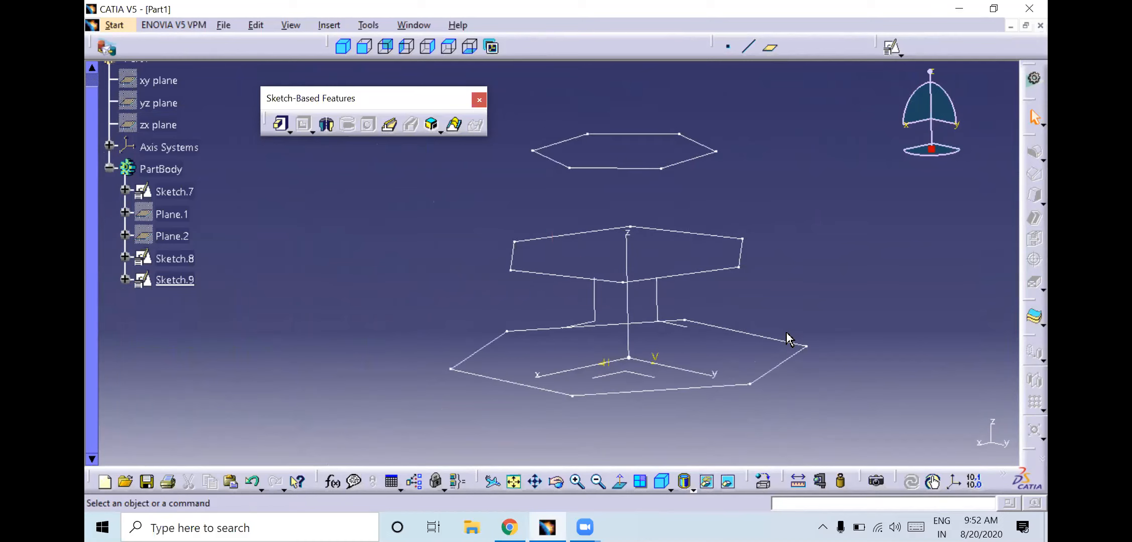
Undo the hiding of Plane.1 and the Sketch.8 axes
{"action": "middle_click_drag", "start_coordinate": [612, 247], "coordinate": [677, 283]}
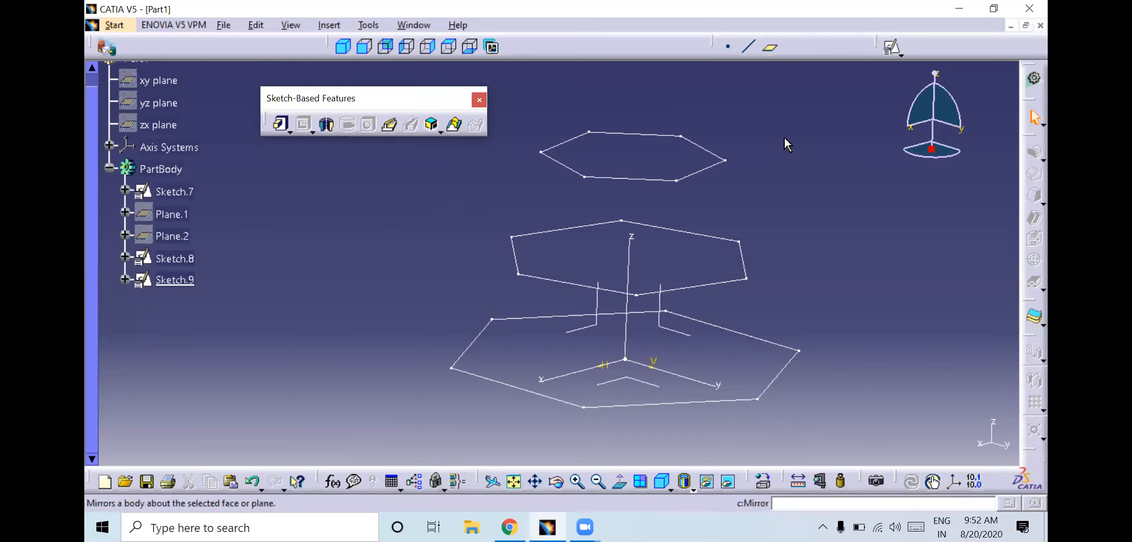
{"action": "key", "text": "ctrl+z"}
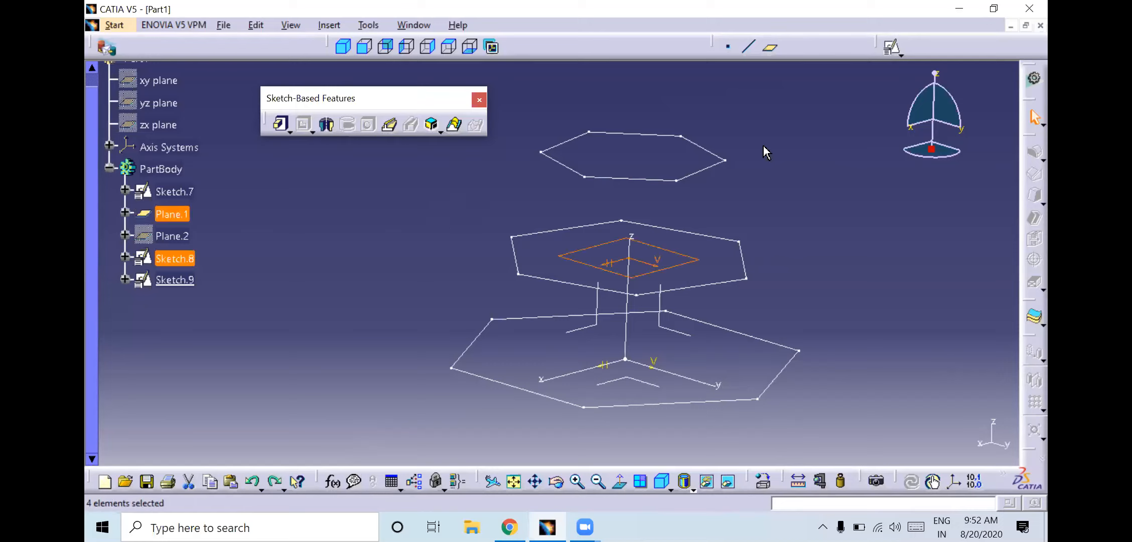
Undo back past the hiding of Plane.2 and the hexagon sketch on it, keeping the Sketch.8 hexagon on Plane.1
{"action": "key", "text": "ctrl+z"}
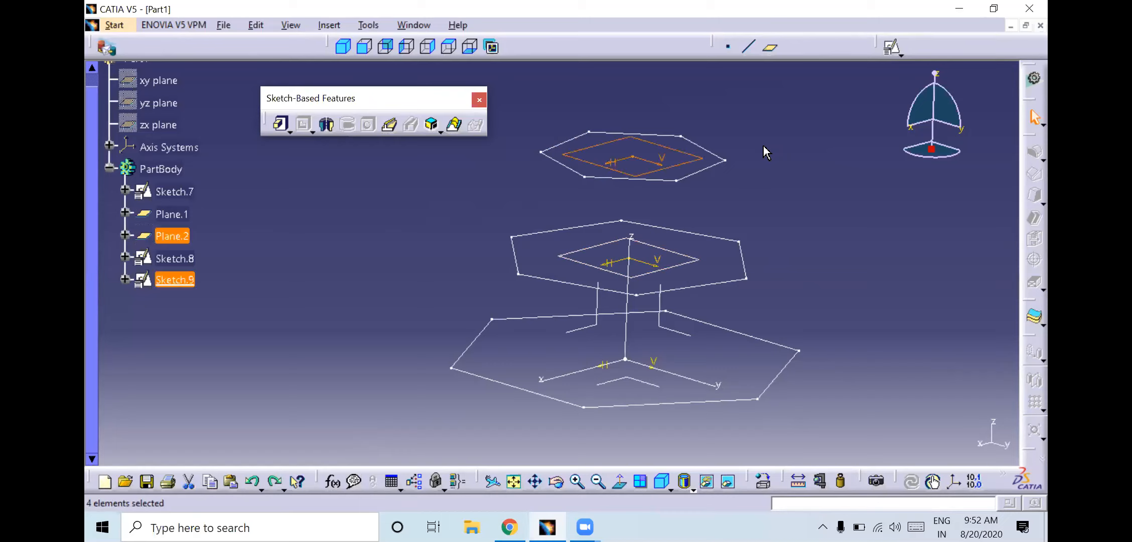
{"action": "left_click", "coordinate": [763, 146]}
{"action": "key", "text": "ctrl+z"}
{"action": "key", "text": "ctrl+z"}
{"action": "key", "text": "ctrl+z"}
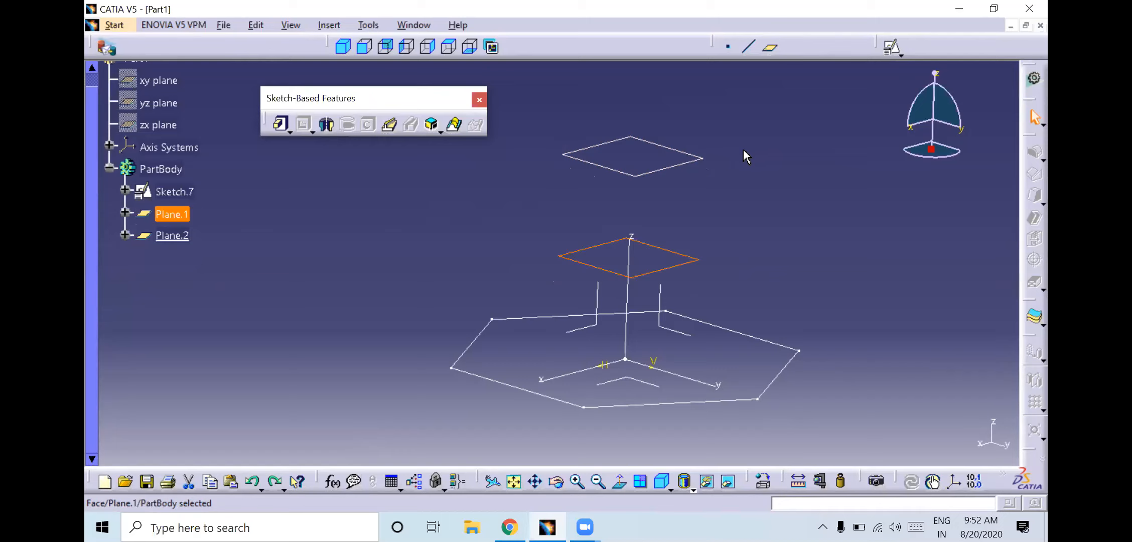
{"action": "key", "text": "ctrl+y"}
Create a positioned sketch on Plane.2 with implicit origin and implicit orientation
{"action": "left_click", "coordinate": [686, 167]}
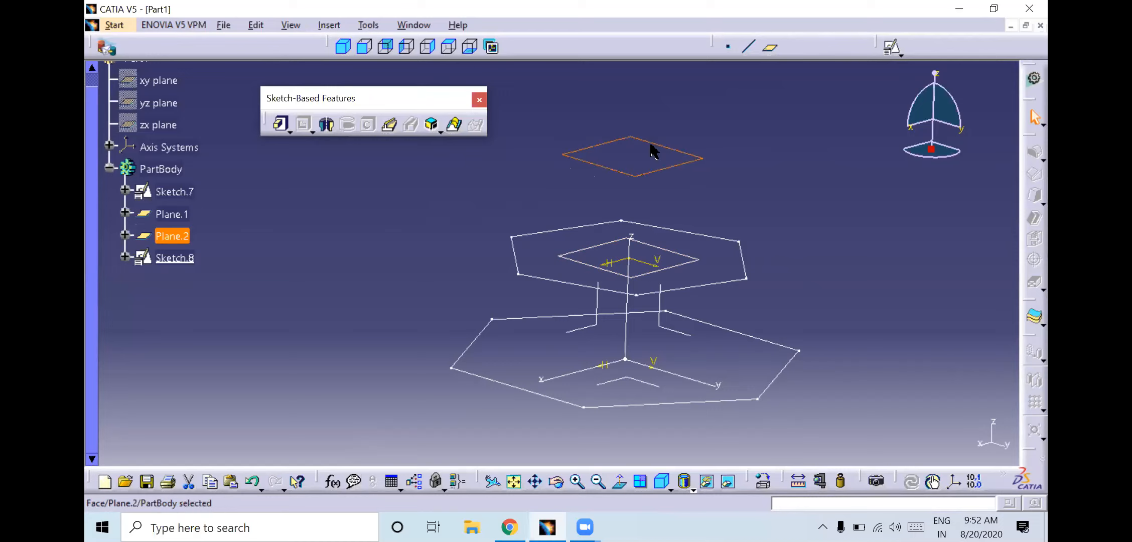
{"action": "left_click", "coordinate": [655, 176]}
{"action": "left_click", "coordinate": [890, 47]}
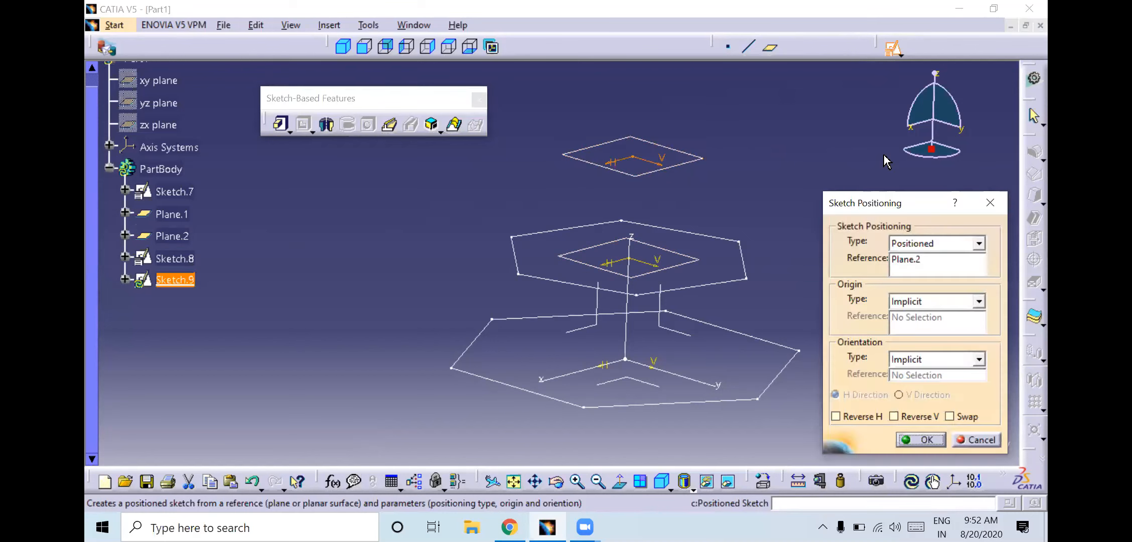
{"action": "left_click", "coordinate": [931, 439]}
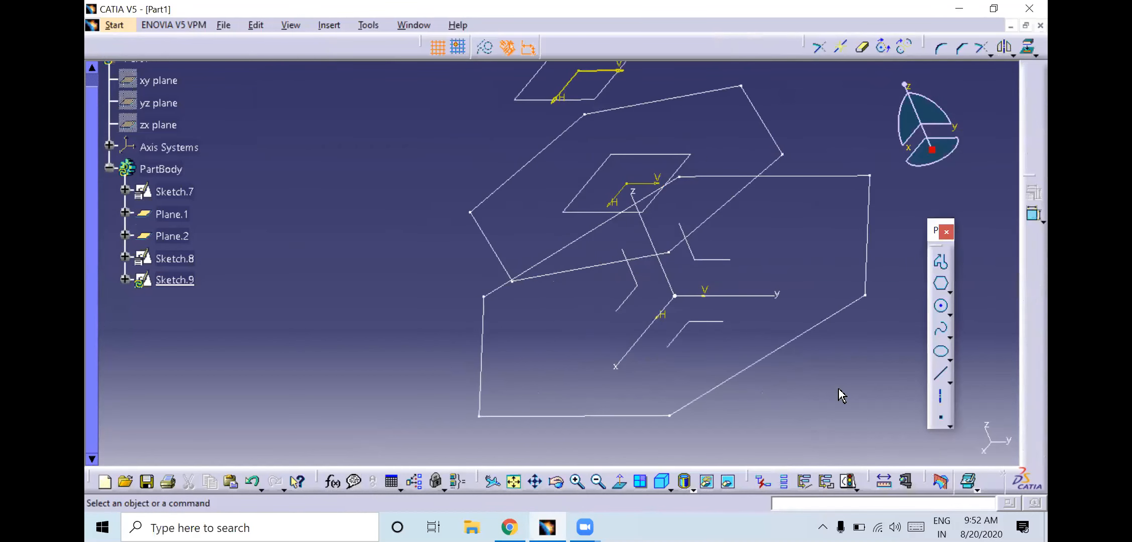
{"action": "left_click", "coordinate": [536, 482]}
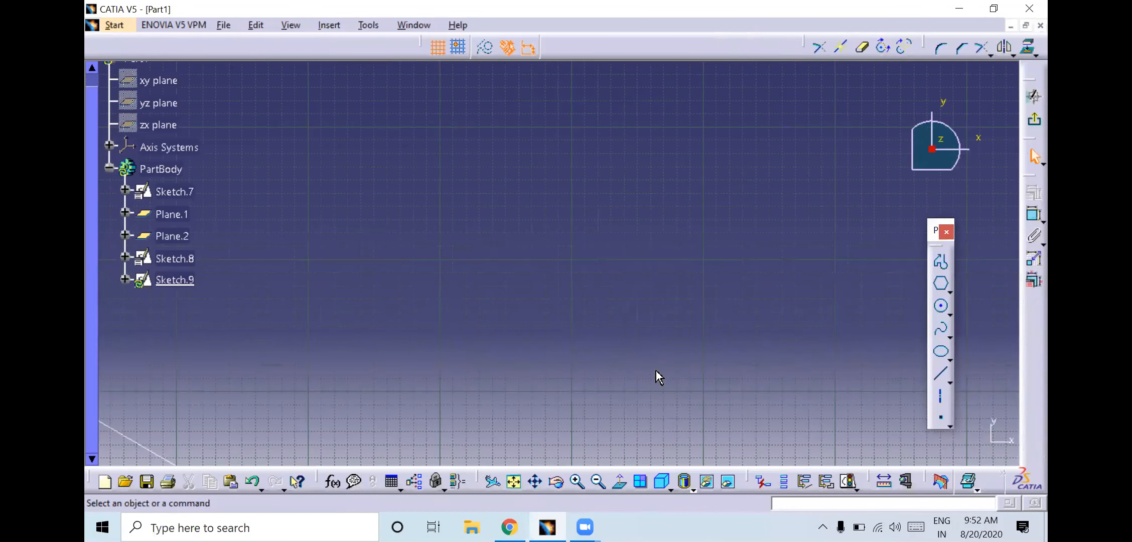
Sketch a hexagon centered at the origin, about 209 mm in dimension at about 45 degrees, and exit the sketch
{"action": "left_click", "coordinate": [941, 284]}
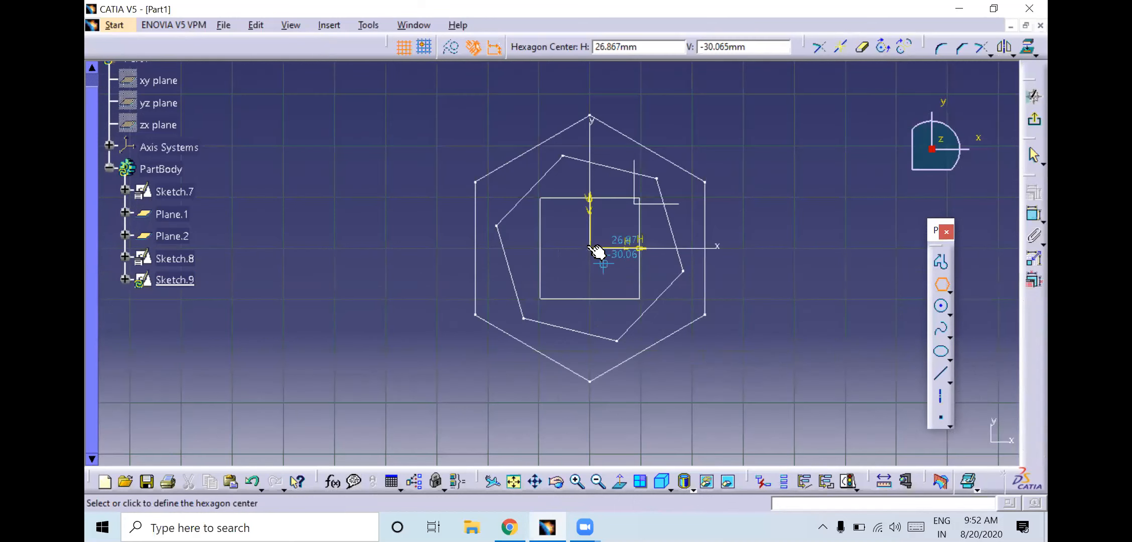
{"action": "left_click", "coordinate": [590, 247]}
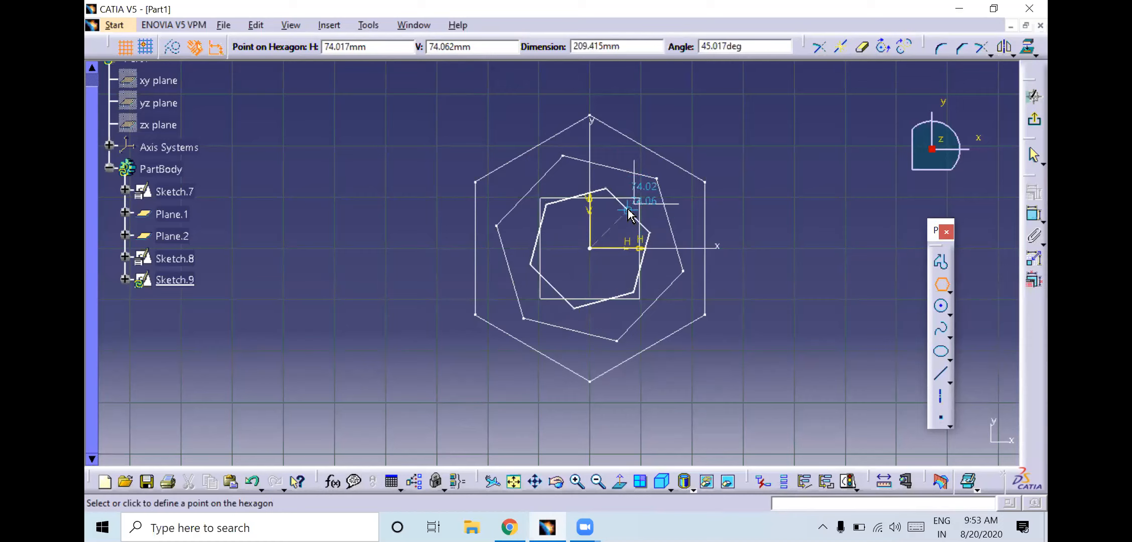
{"action": "left_click", "coordinate": [630, 214]}
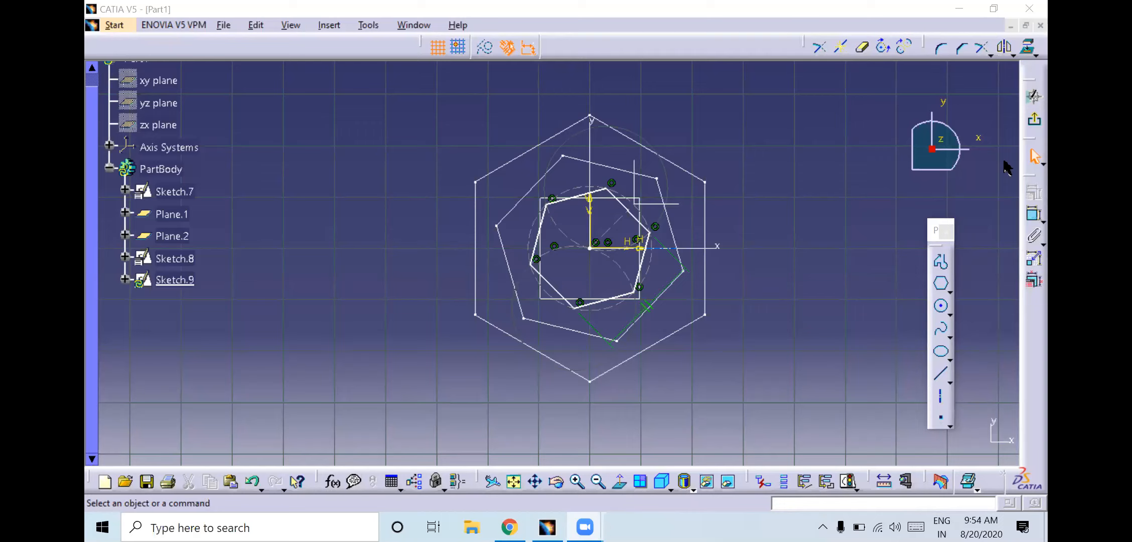
{"action": "left_click", "coordinate": [1037, 122]}
Hide Plane.2 together with the axes of the Sketch.9 hexagon lying on it
{"action": "middle_click_drag", "start_coordinate": [702, 316], "coordinate": [747, 194]}
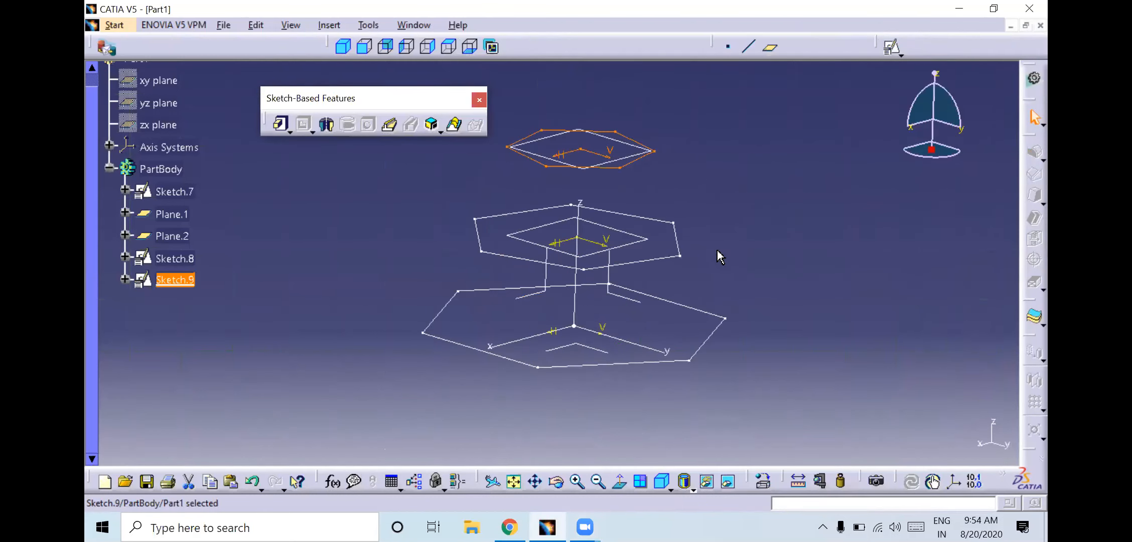
{"action": "left_click", "coordinate": [646, 190]}
{"action": "mouse_move", "coordinate": [646, 190]}
{"action": "middle_mouse_down"}
{"action": "mouse_move", "coordinate": [649, 147]}
{"action": "mouse_move", "coordinate": [655, 256]}
{"action": "mouse_move", "coordinate": [685, 134]}
{"action": "mouse_move", "coordinate": [619, 240]}
{"action": "middle_mouse_up"}
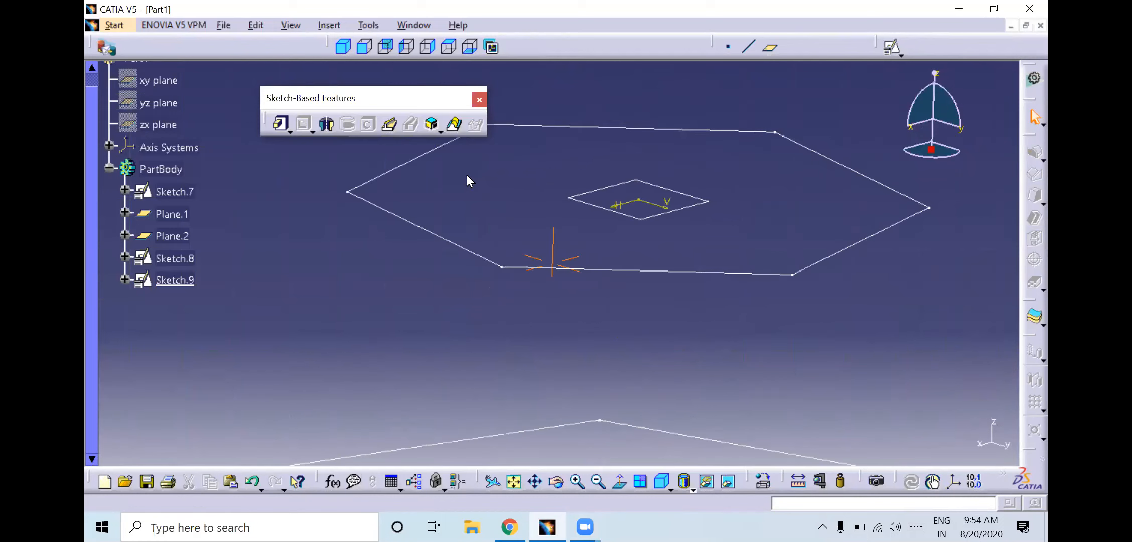
{"action": "left_click", "coordinate": [449, 126]}
{"action": "left_click_drag", "start_coordinate": [544, 144], "coordinate": [713, 239]}
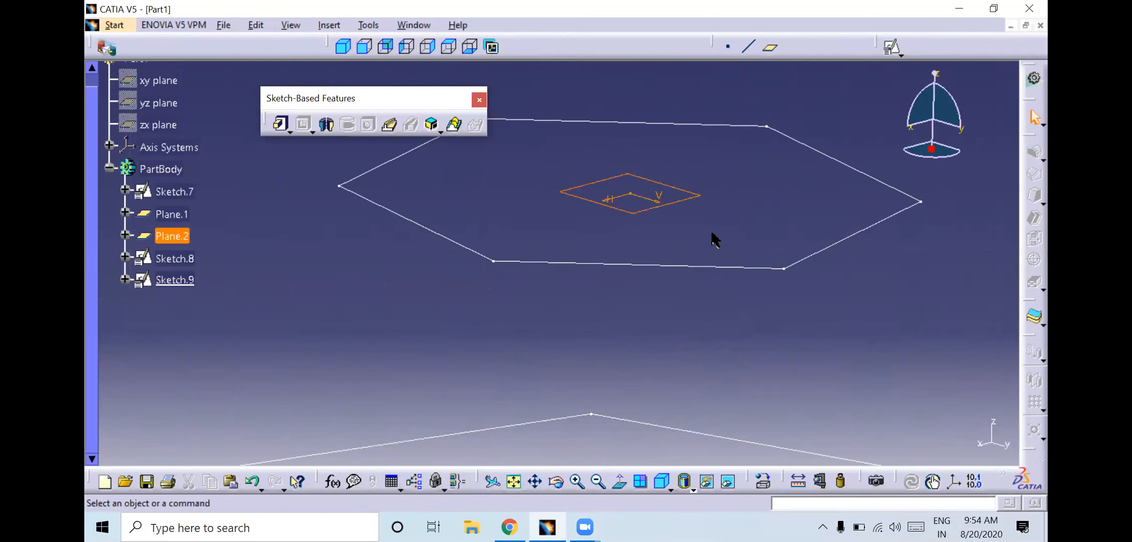
{"action": "right_click", "coordinate": [662, 201]}
{"action": "left_click", "coordinate": [705, 246]}
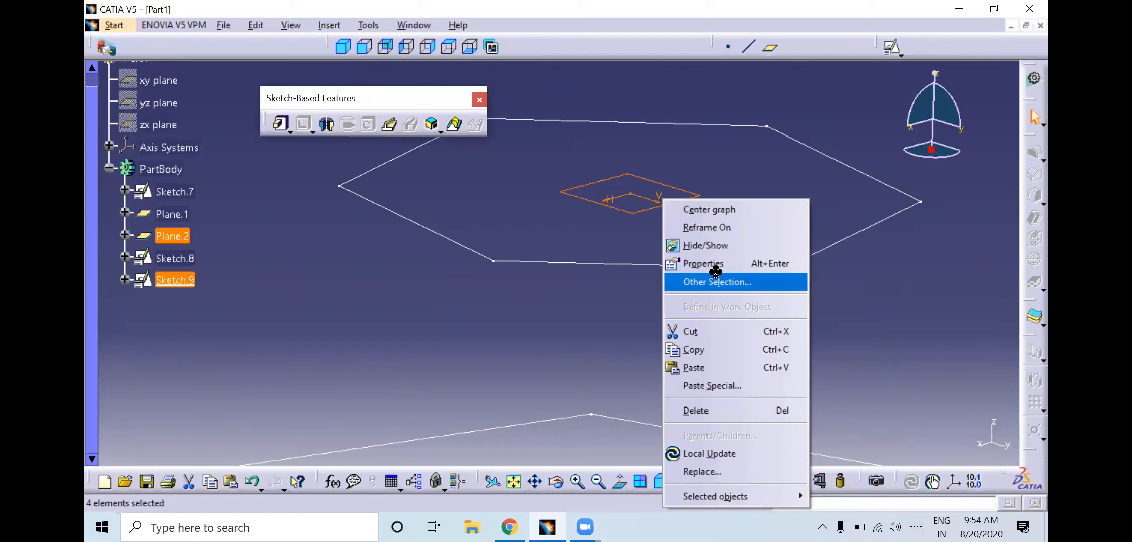
Hide Plane.1 together with the axes of the Sketch.8 hexagon lying on it
{"action": "middle_click_drag", "start_coordinate": [715, 273], "coordinate": [763, 16]}
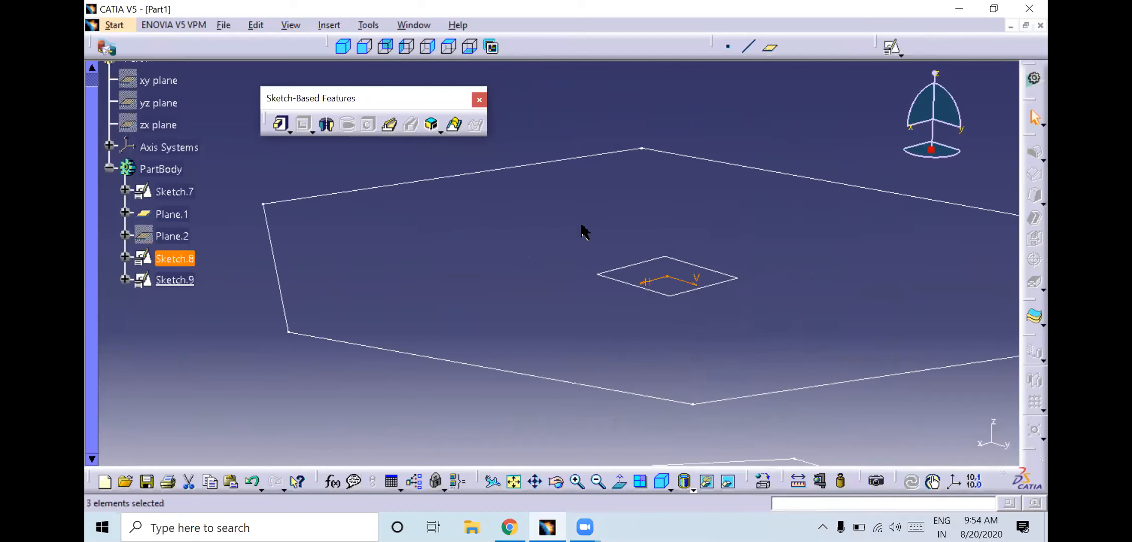
{"action": "left_click_drag", "start_coordinate": [582, 226], "coordinate": [767, 342]}
{"action": "right_click", "coordinate": [711, 290]}
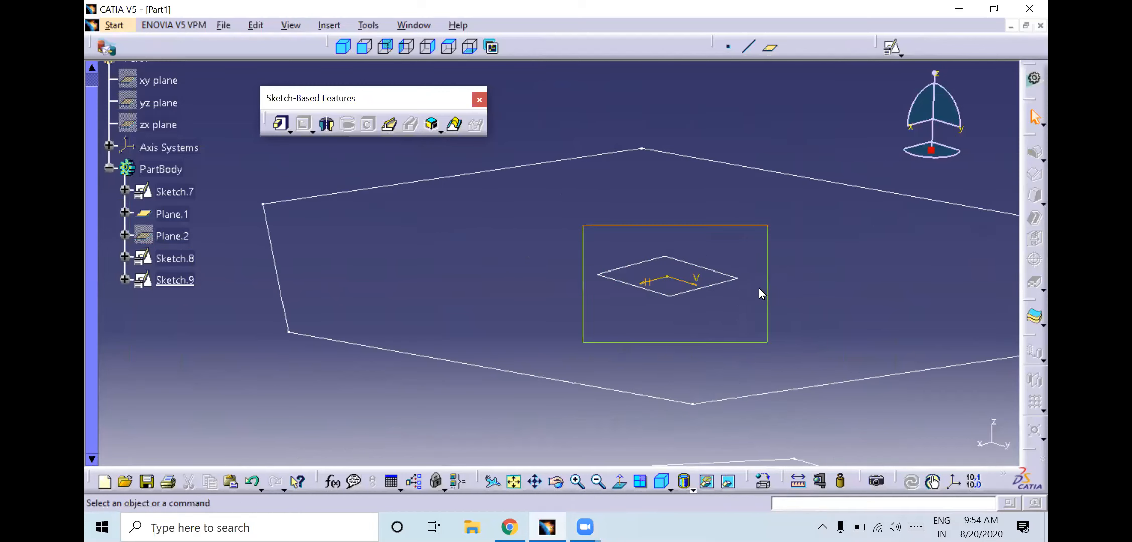
{"action": "left_click", "coordinate": [767, 247]}
{"action": "middle_click_drag", "start_coordinate": [758, 344], "coordinate": [748, 280]}
{"action": "mouse_move", "coordinate": [648, 289]}
{"action": "middle_mouse_down"}
{"action": "mouse_move", "coordinate": [630, 243]}
{"action": "mouse_move", "coordinate": [640, 266]}
{"action": "mouse_move", "coordinate": [713, 253]}
{"action": "mouse_move", "coordinate": [692, 281]}
{"action": "mouse_move", "coordinate": [632, 248]}
{"action": "mouse_move", "coordinate": [613, 207]}
{"action": "middle_mouse_up"}
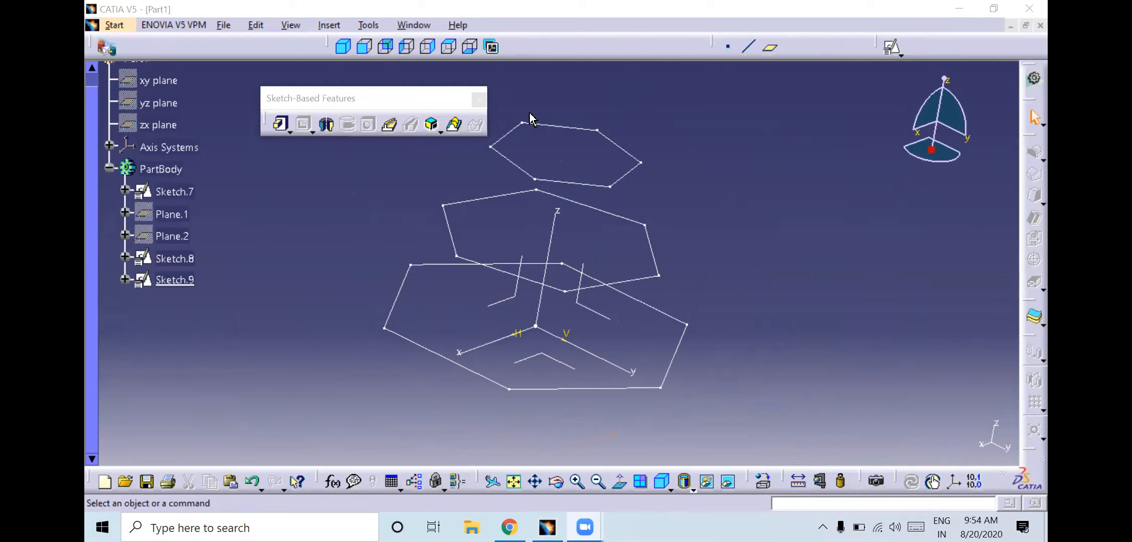
{"action": "mouse_move", "coordinate": [518, 337]}
{"action": "middle_mouse_down"}
{"action": "mouse_move", "coordinate": [505, 322]}
{"action": "mouse_move", "coordinate": [610, 274]}
{"action": "mouse_move", "coordinate": [625, 303]}
{"action": "mouse_move", "coordinate": [711, 305]}
{"action": "middle_mouse_up"}
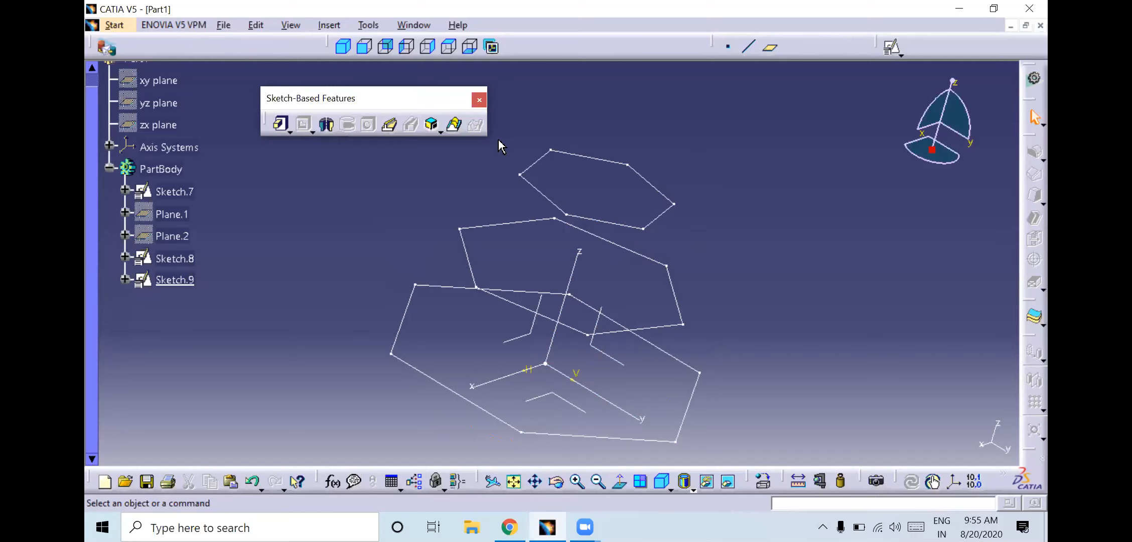
{"action": "left_click", "coordinate": [644, 229]}
{"action": "left_click", "coordinate": [113, 26]}
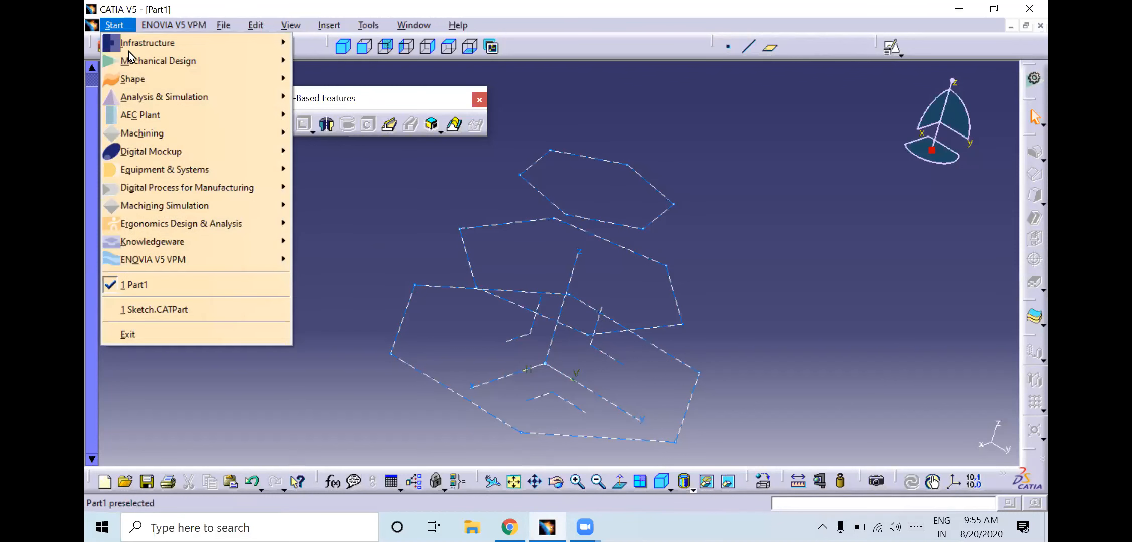
{"action": "mouse_move", "coordinate": [133, 62]}
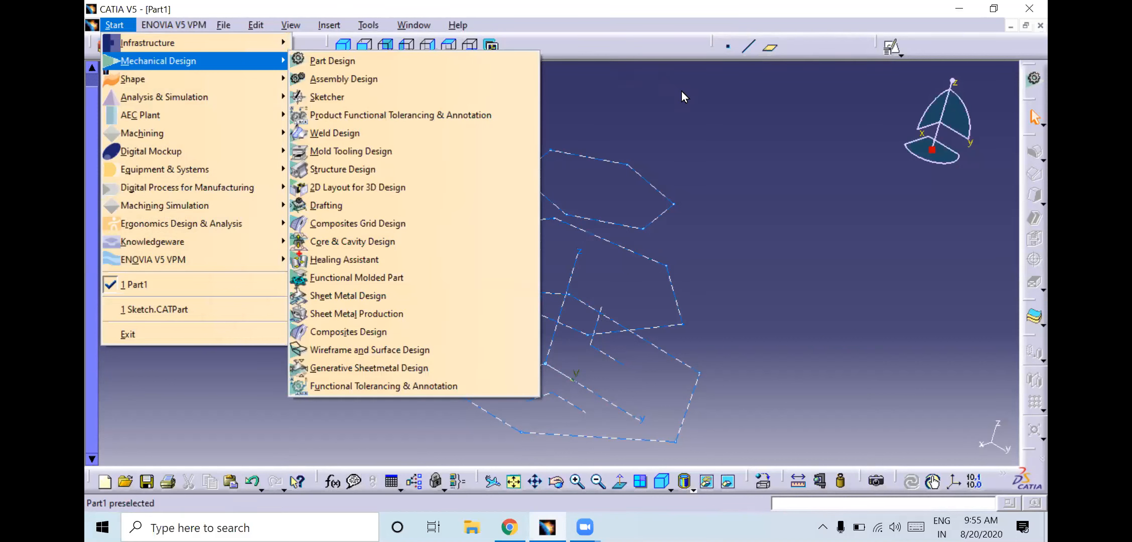
{"action": "left_click", "coordinate": [636, 124]}
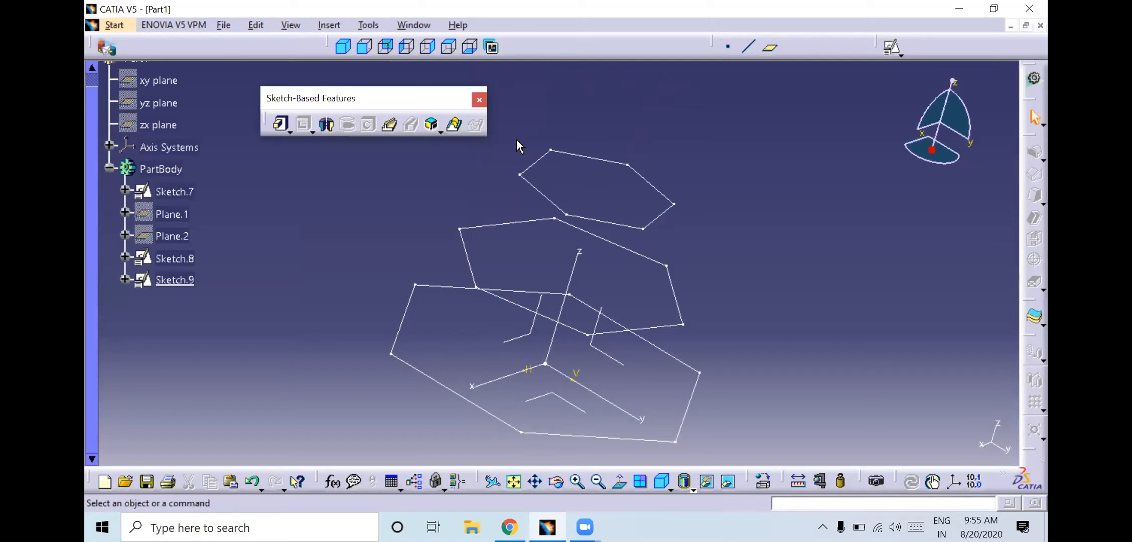
Switch to the Wireframe and Surface Design workbench
{"action": "left_click", "coordinate": [116, 25]}
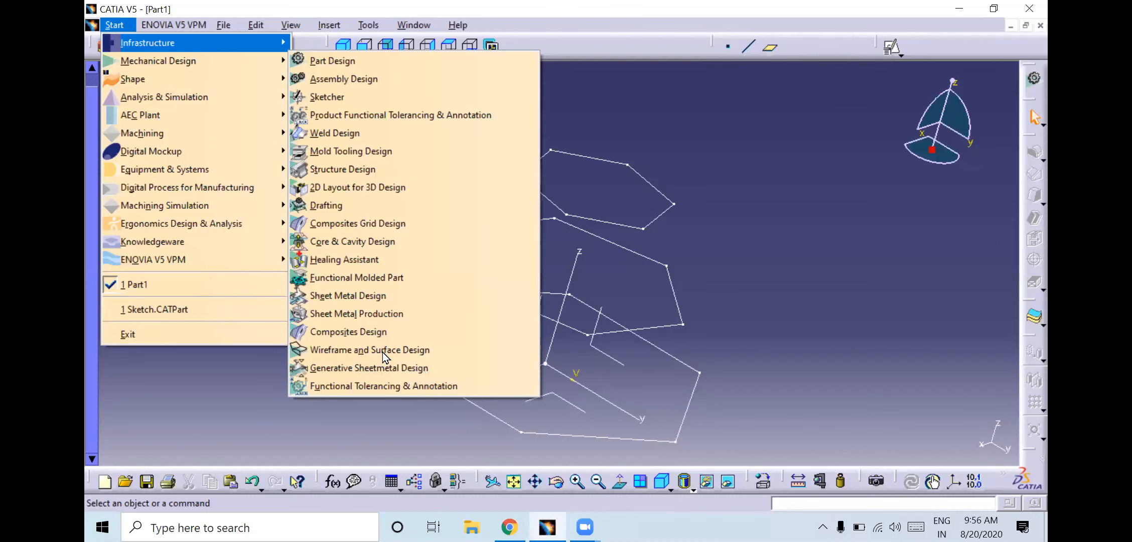
{"action": "left_click", "coordinate": [413, 353]}
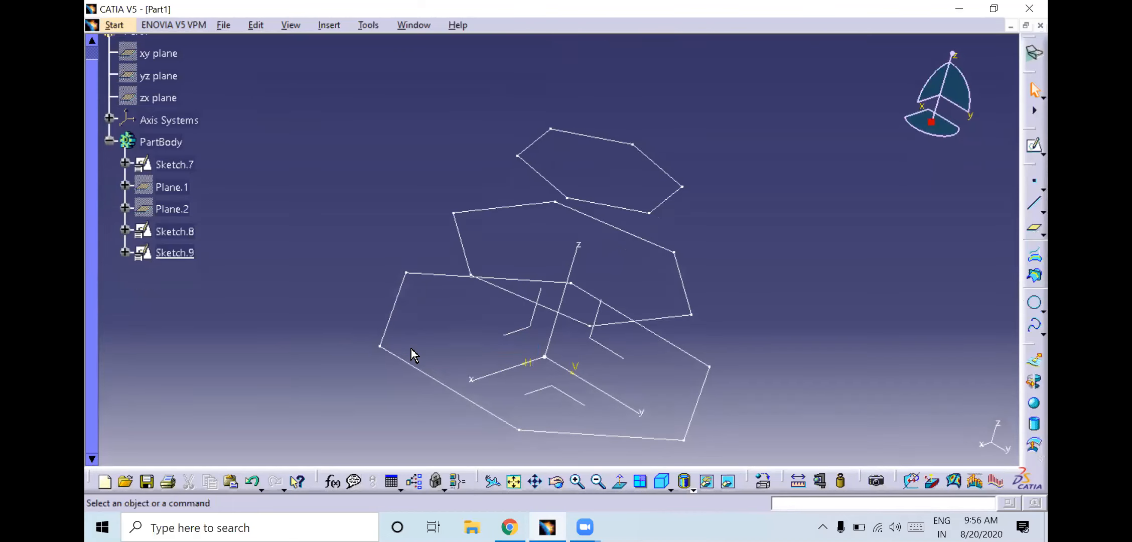
Create a spline through the corresponding front vertices of the upper, middle and lower hexagons, in that order
{"action": "left_click", "coordinate": [330, 26]}
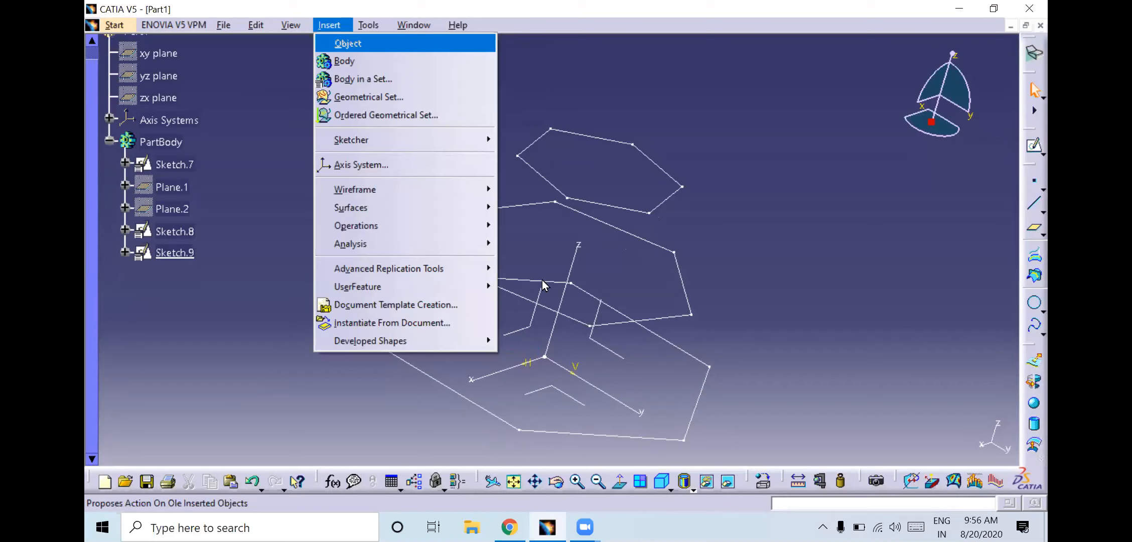
{"action": "mouse_move", "coordinate": [492, 193]}
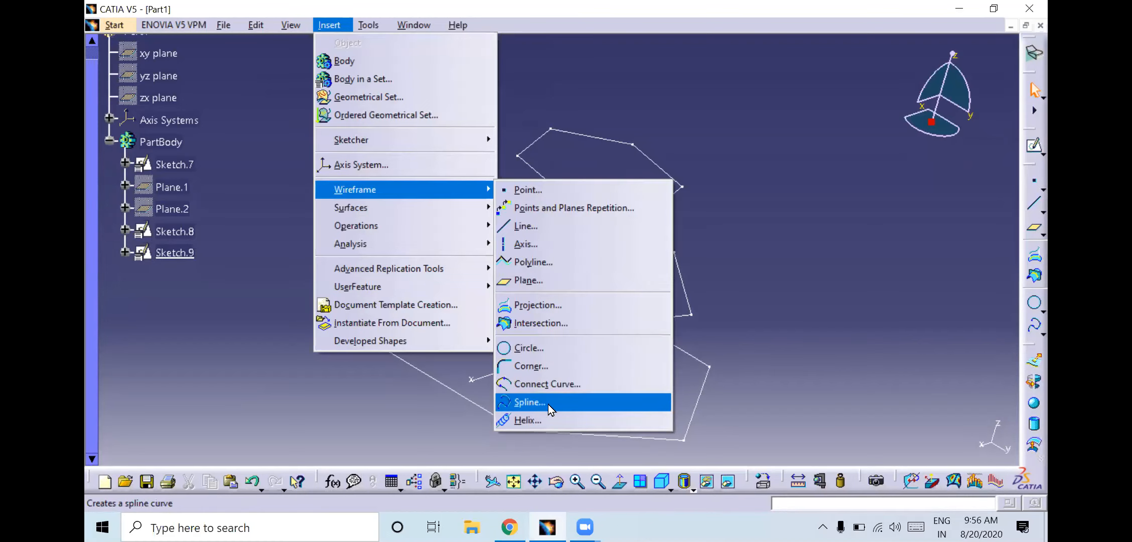
{"action": "left_click", "coordinate": [518, 404]}
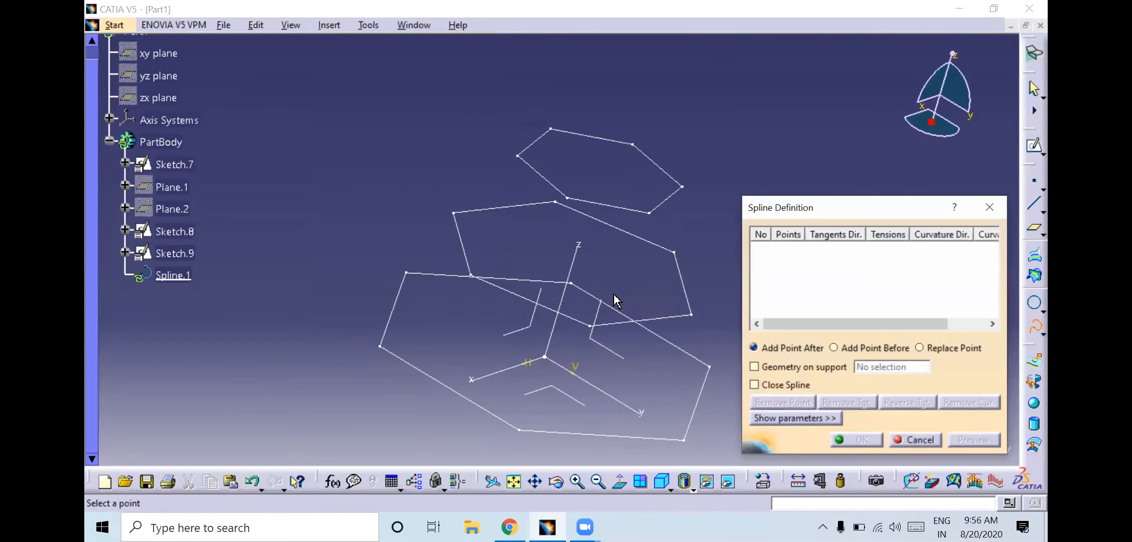
{"action": "left_click", "coordinate": [648, 212]}
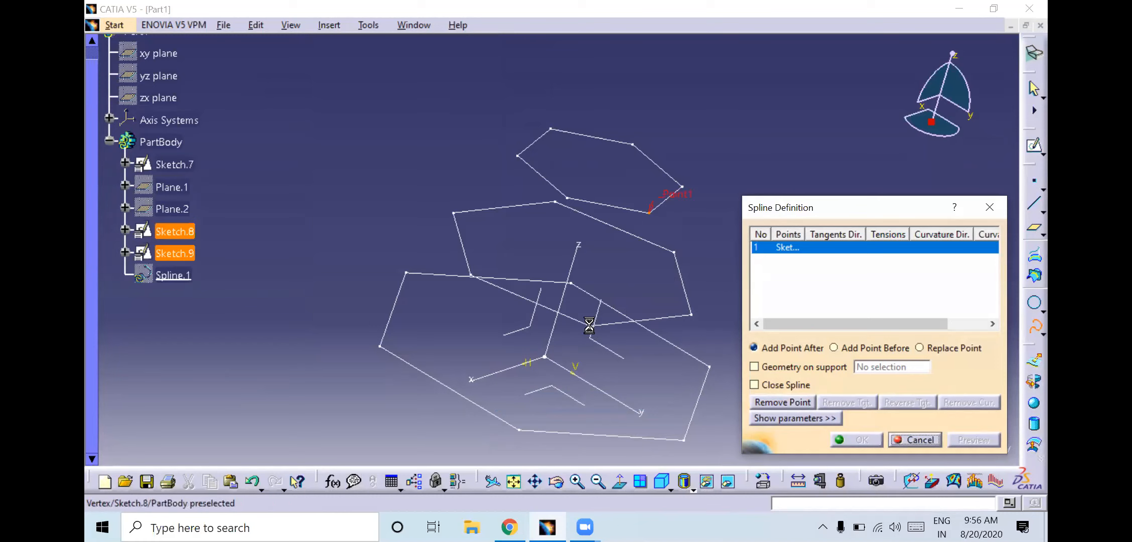
{"action": "left_click", "coordinate": [591, 326]}
{"action": "left_click", "coordinate": [519, 429]}
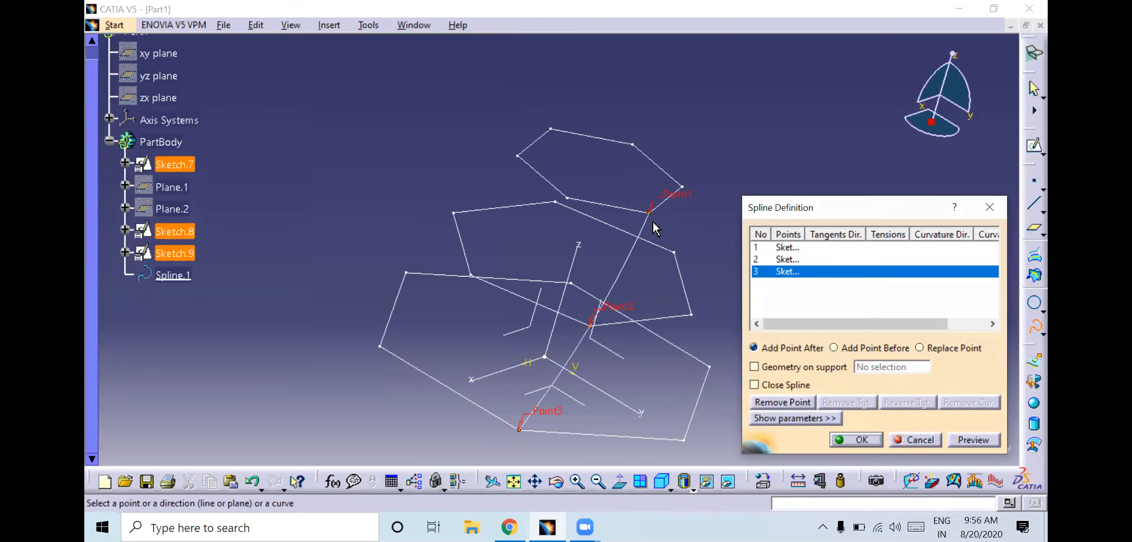
{"action": "middle_click_drag", "start_coordinate": [602, 336], "coordinate": [367, 210]}
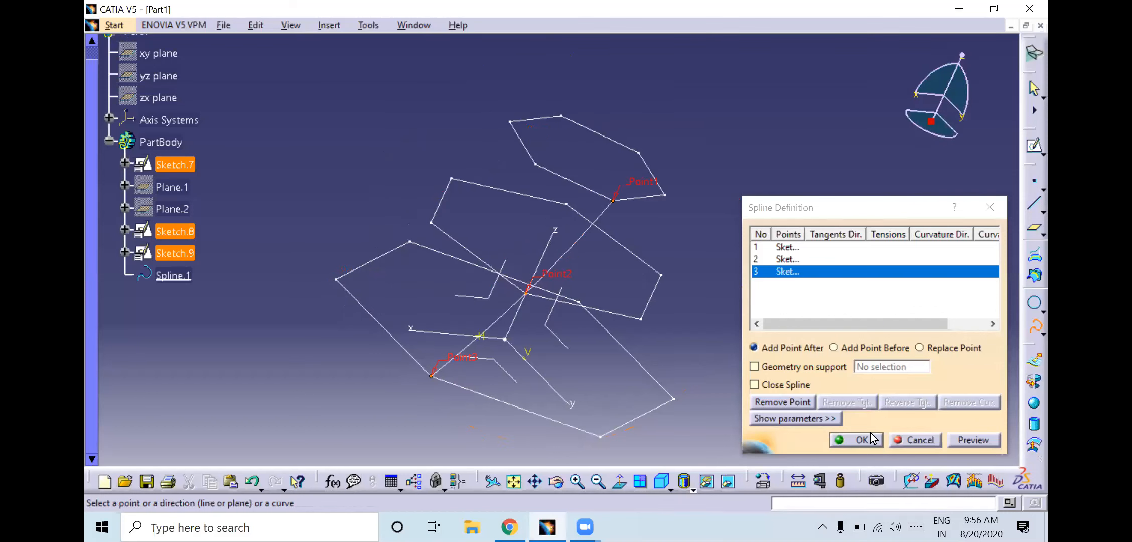
{"action": "left_click", "coordinate": [853, 440]}
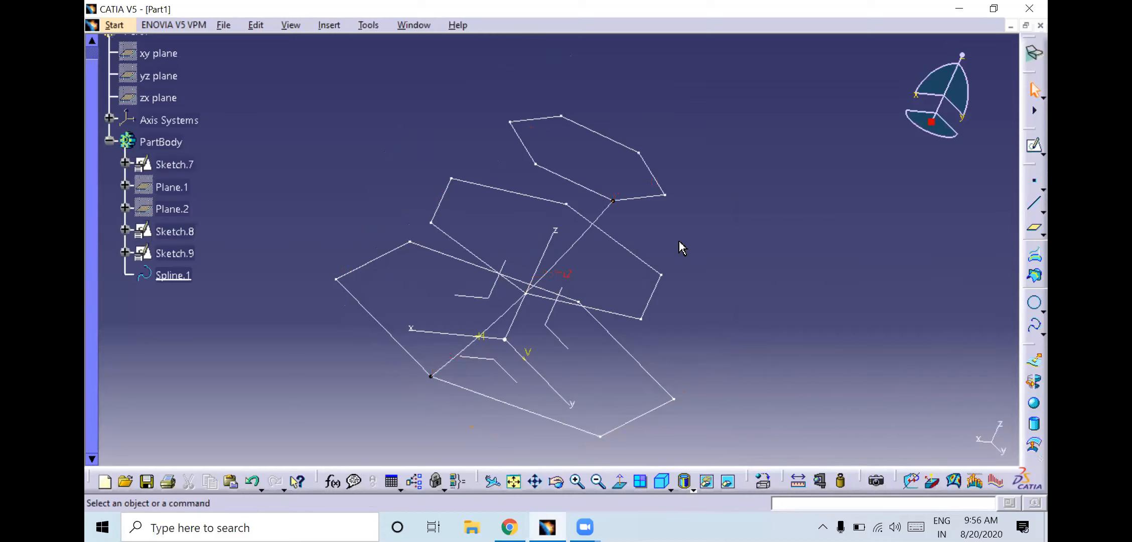
Create a second spline through the next set of corresponding vertices of the upper, middle and lower hexagons, in that order
{"action": "middle_click_drag", "start_coordinate": [655, 194], "coordinate": [651, 217]}
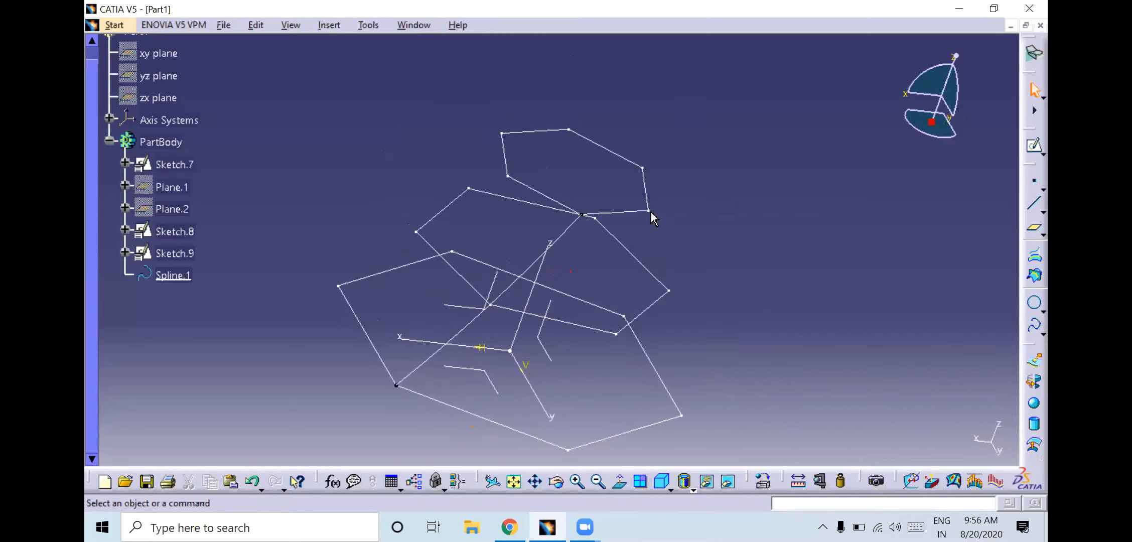
{"action": "left_click", "coordinate": [329, 25]}
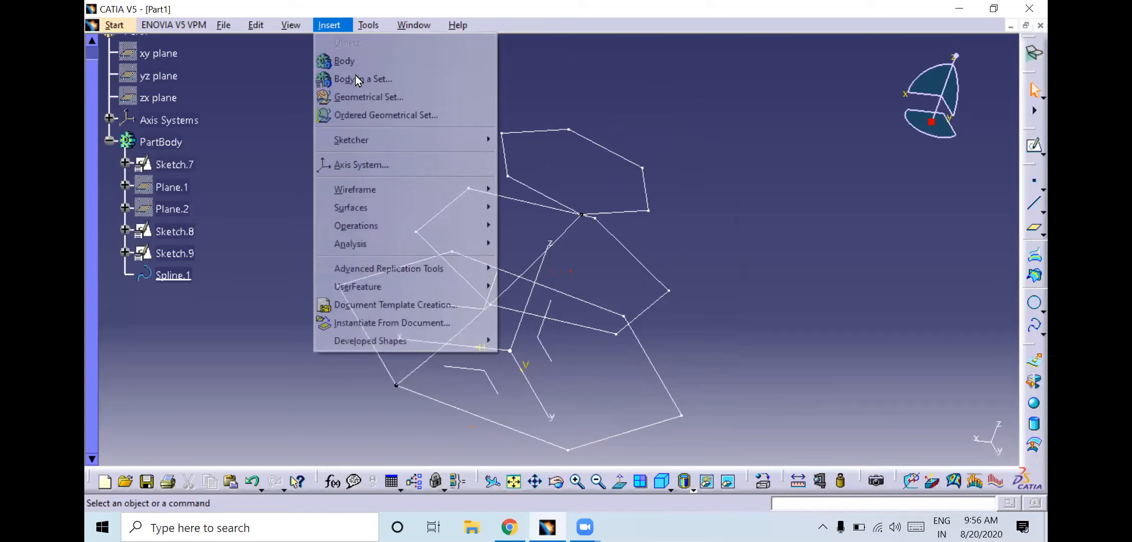
{"action": "mouse_move", "coordinate": [471, 195]}
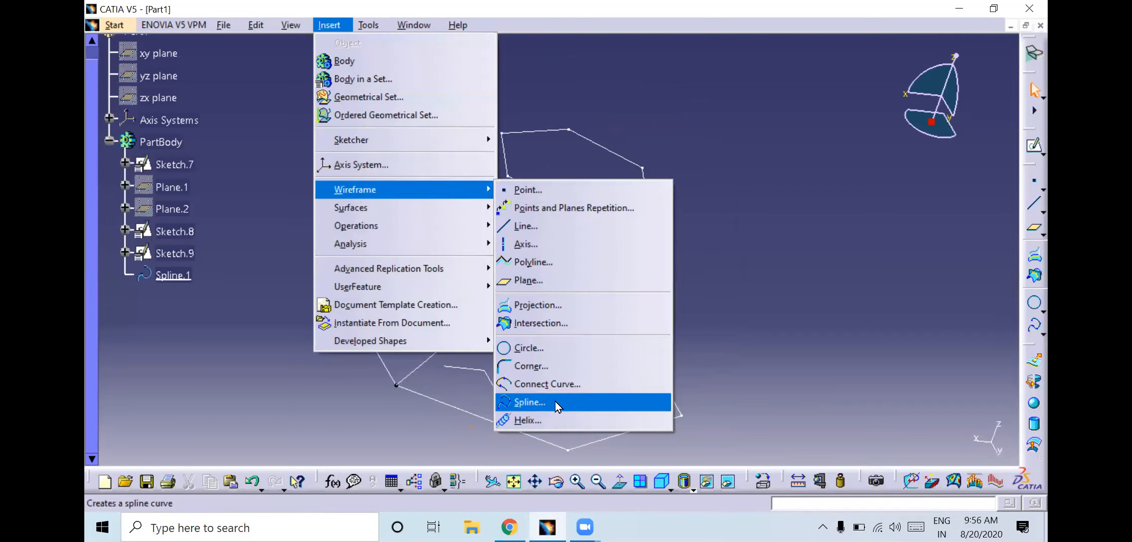
{"action": "left_click", "coordinate": [530, 402]}
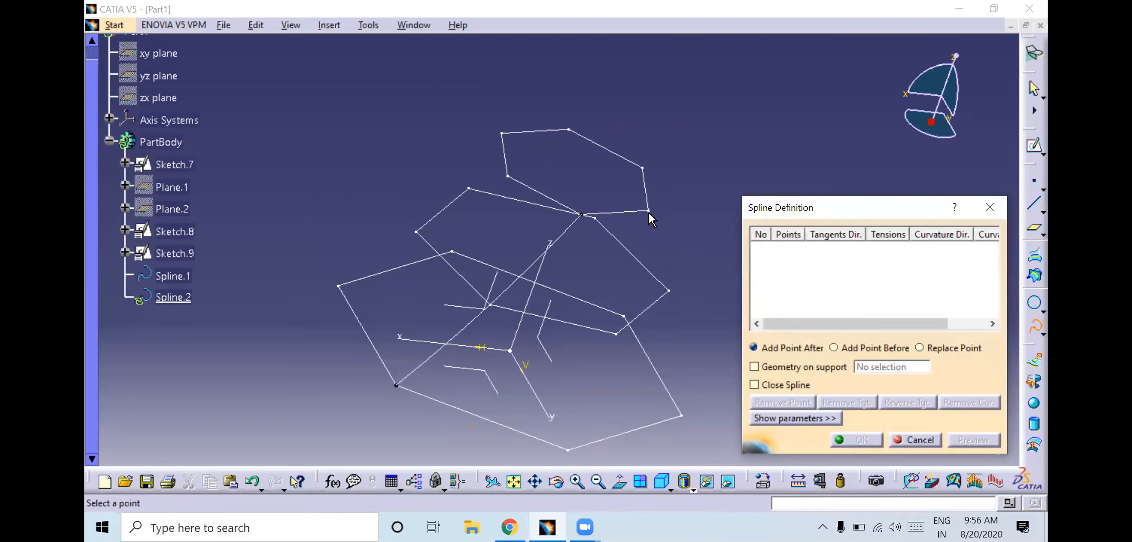
{"action": "left_click", "coordinate": [649, 211]}
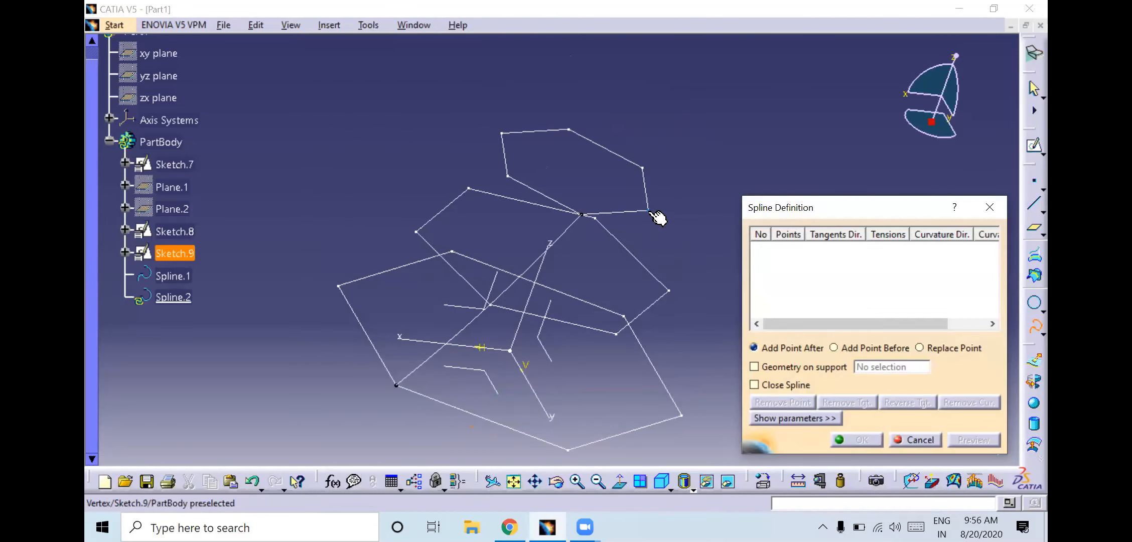
{"action": "left_click", "coordinate": [617, 335]}
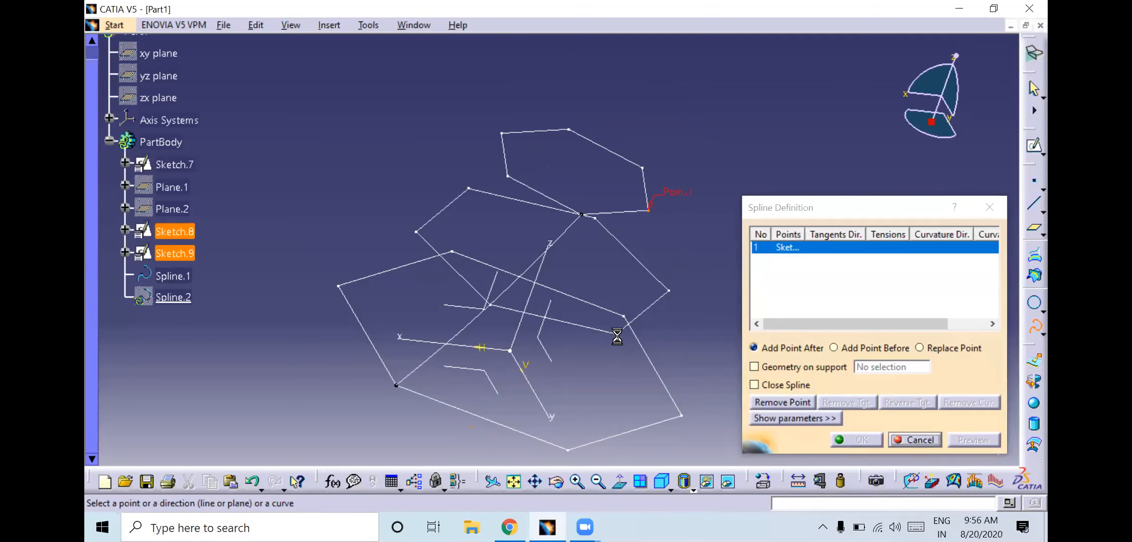
{"action": "left_click", "coordinate": [568, 450]}
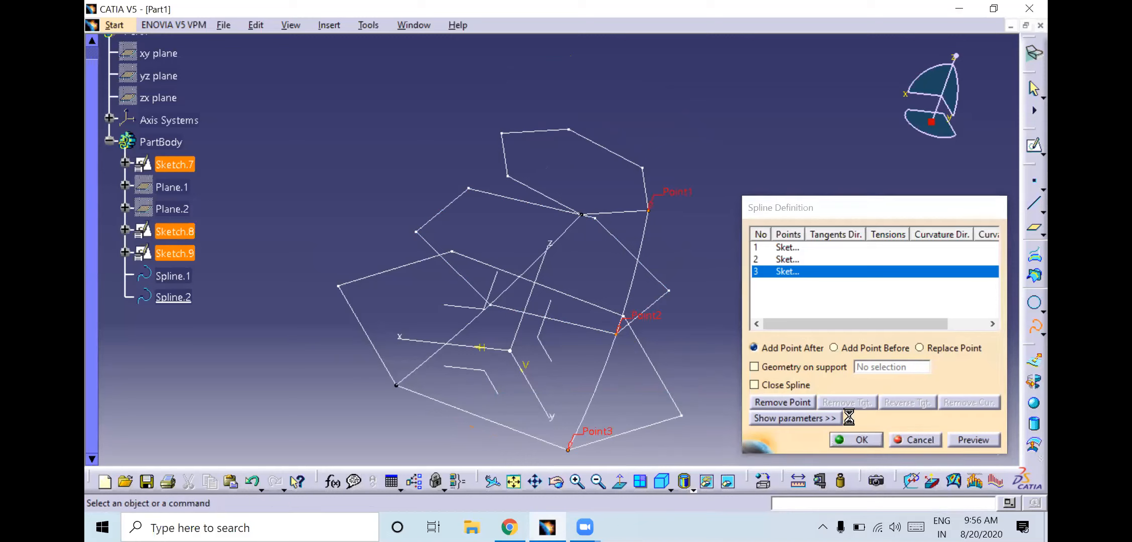
{"action": "left_click", "coordinate": [858, 439]}
Switch to the Part Design workbench
{"action": "mouse_move", "coordinate": [745, 252]}
{"action": "middle_mouse_down"}
{"action": "mouse_move", "coordinate": [645, 193]}
{"action": "mouse_move", "coordinate": [688, 149]}
{"action": "mouse_move", "coordinate": [712, 186]}
{"action": "middle_mouse_up"}
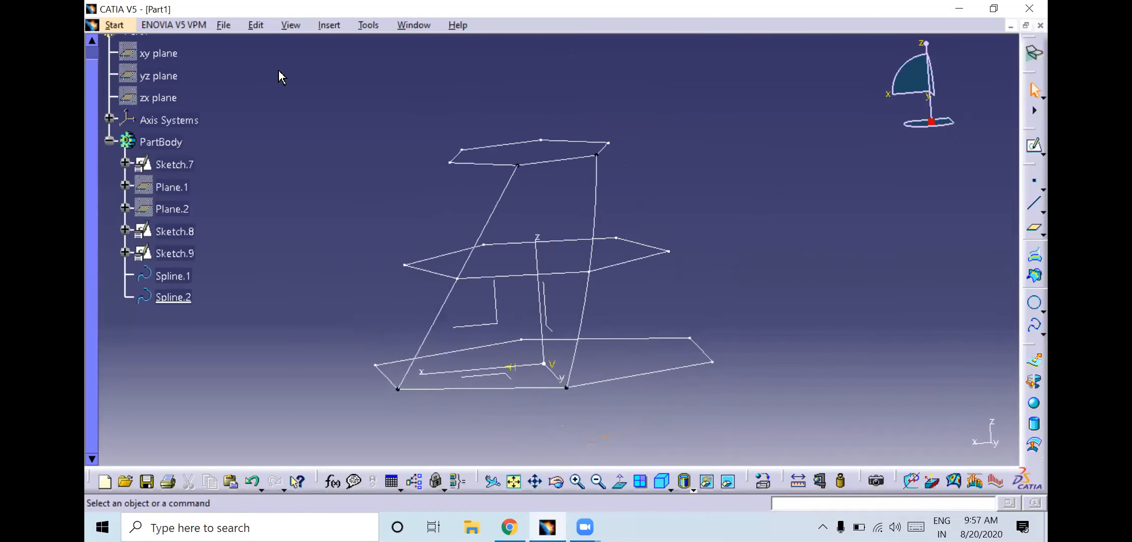
{"action": "left_click", "coordinate": [130, 26]}
{"action": "mouse_move", "coordinate": [166, 61]}
{"action": "left_click", "coordinate": [334, 62]}
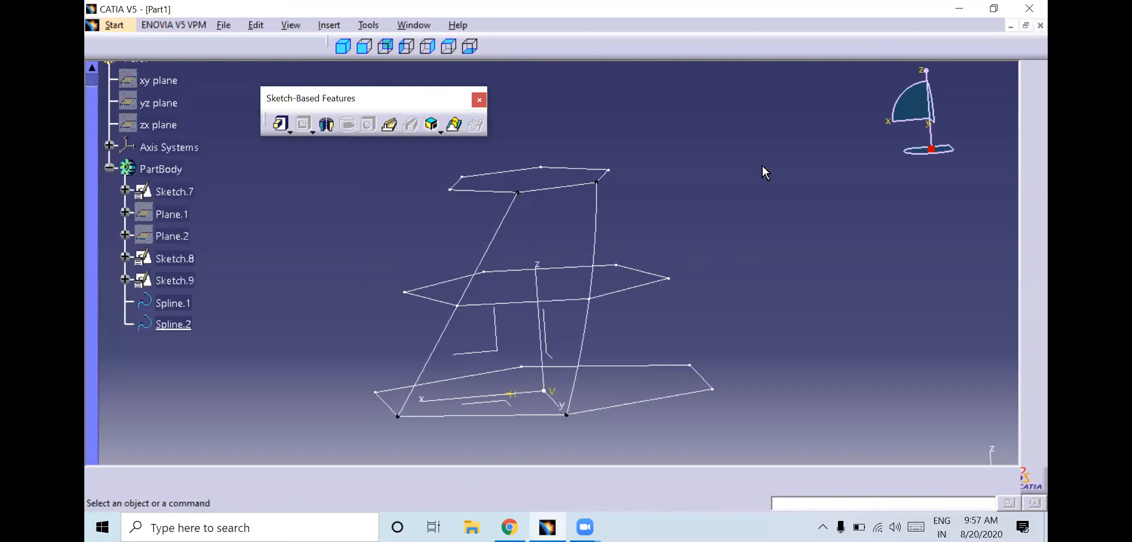
Start a multi-sections solid with the upper, middle and lower hexagons (Sketch.9, Sketch.8, Sketch.7) as its sections
{"action": "middle_click_drag", "start_coordinate": [586, 244], "coordinate": [536, 265]}
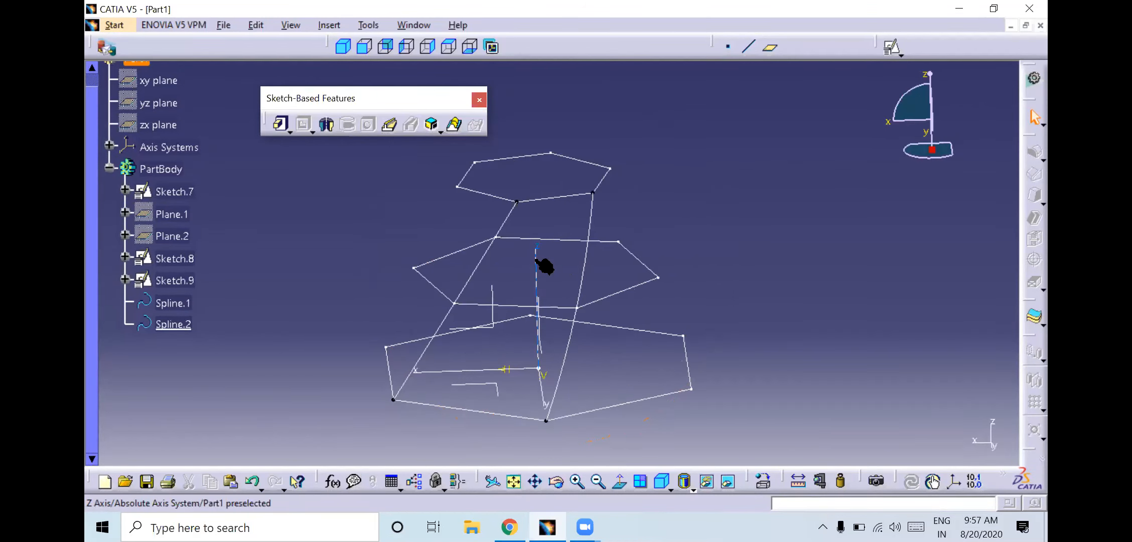
{"action": "middle_click_drag", "start_coordinate": [652, 151], "coordinate": [667, 178]}
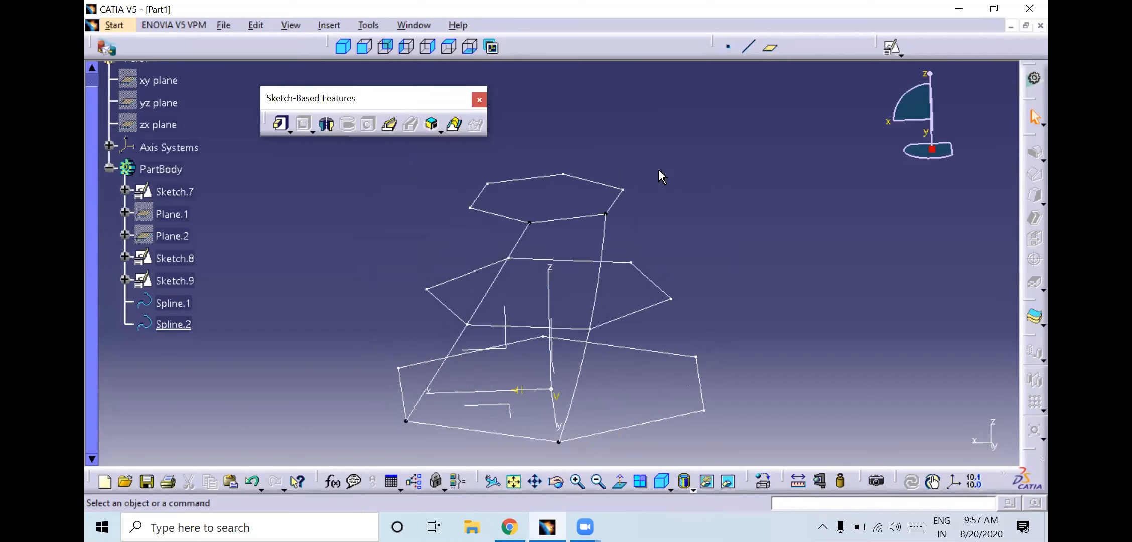
{"action": "left_click", "coordinate": [335, 26]}
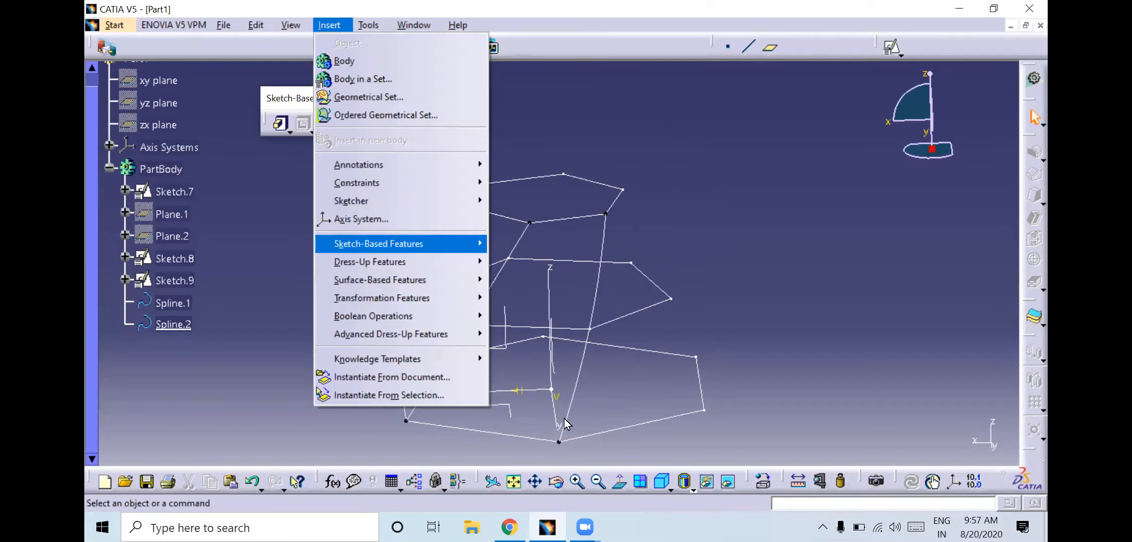
{"action": "left_click", "coordinate": [498, 124]}
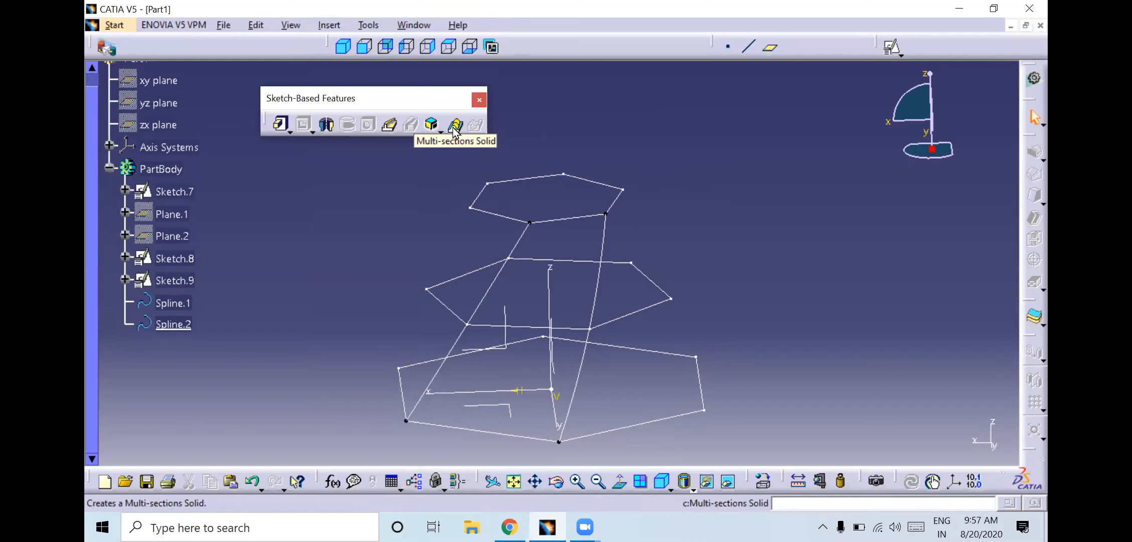
{"action": "left_click", "coordinate": [455, 126]}
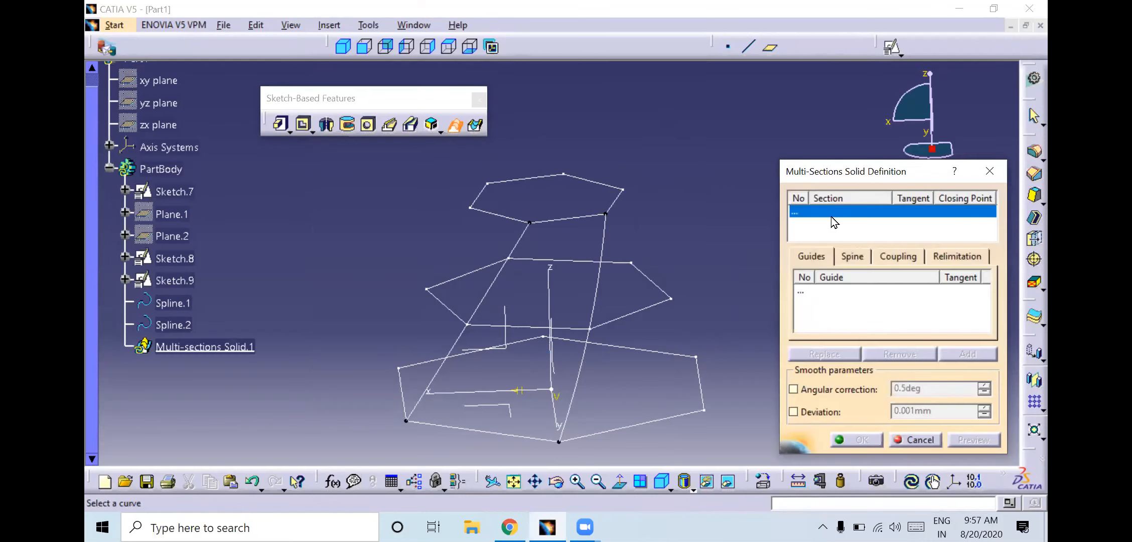
{"action": "left_click", "coordinate": [568, 218]}
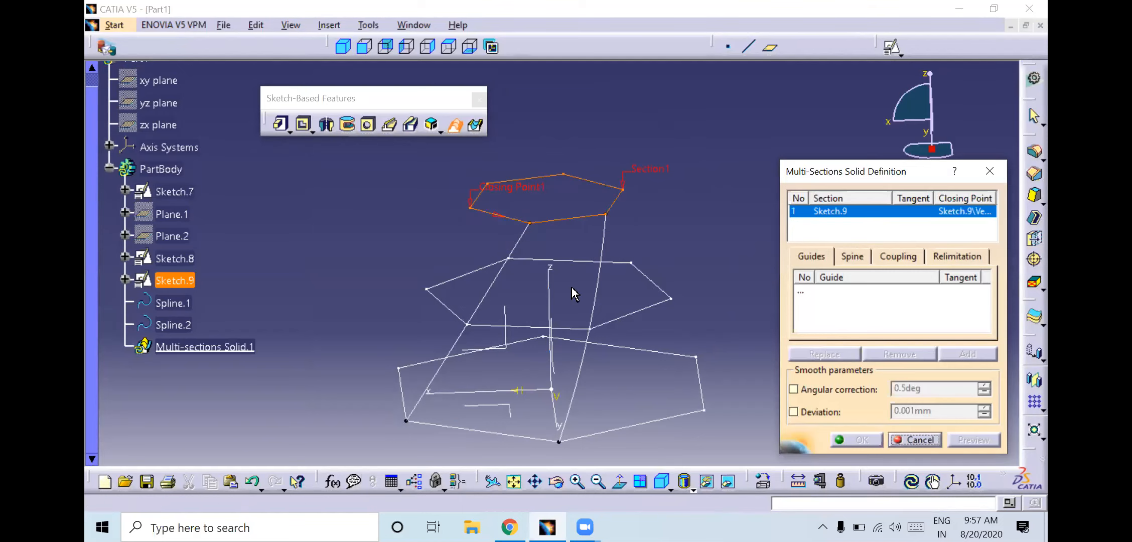
{"action": "left_click", "coordinate": [572, 334]}
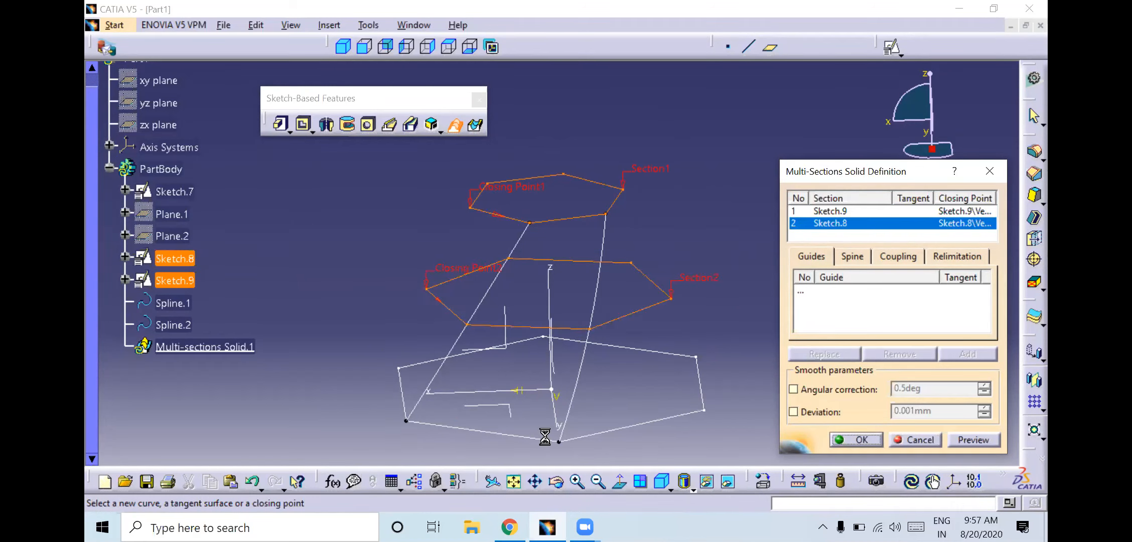
{"action": "left_click", "coordinate": [547, 436]}
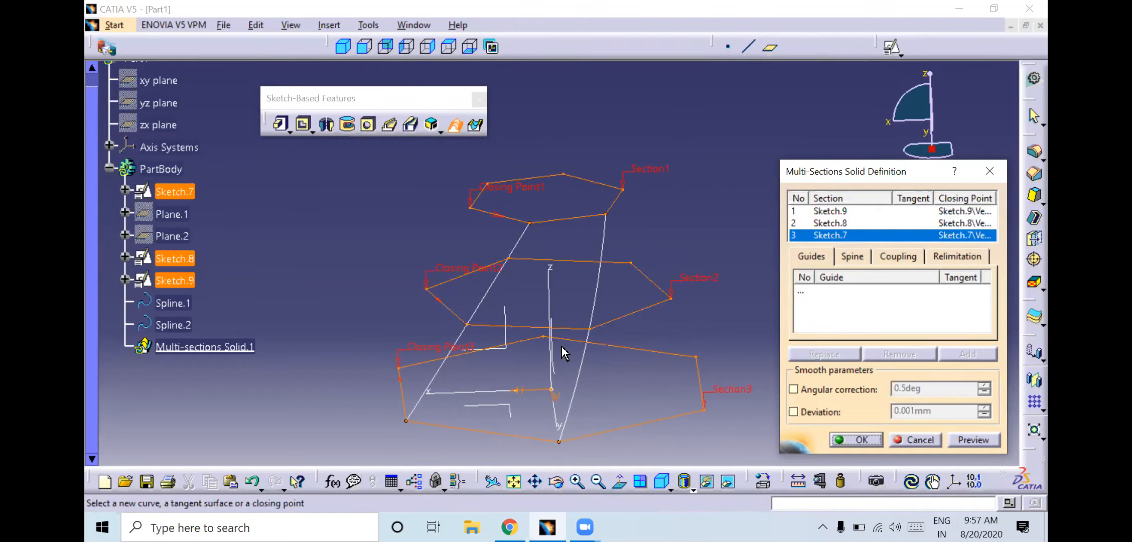
{"action": "middle_click_drag", "start_coordinate": [566, 280], "coordinate": [662, 296]}
{"action": "mouse_move", "coordinate": [529, 293]}
{"action": "middle_mouse_down"}
{"action": "mouse_move", "coordinate": [450, 283]}
{"action": "mouse_move", "coordinate": [512, 273]}
{"action": "mouse_move", "coordinate": [533, 295]}
{"action": "middle_mouse_up"}
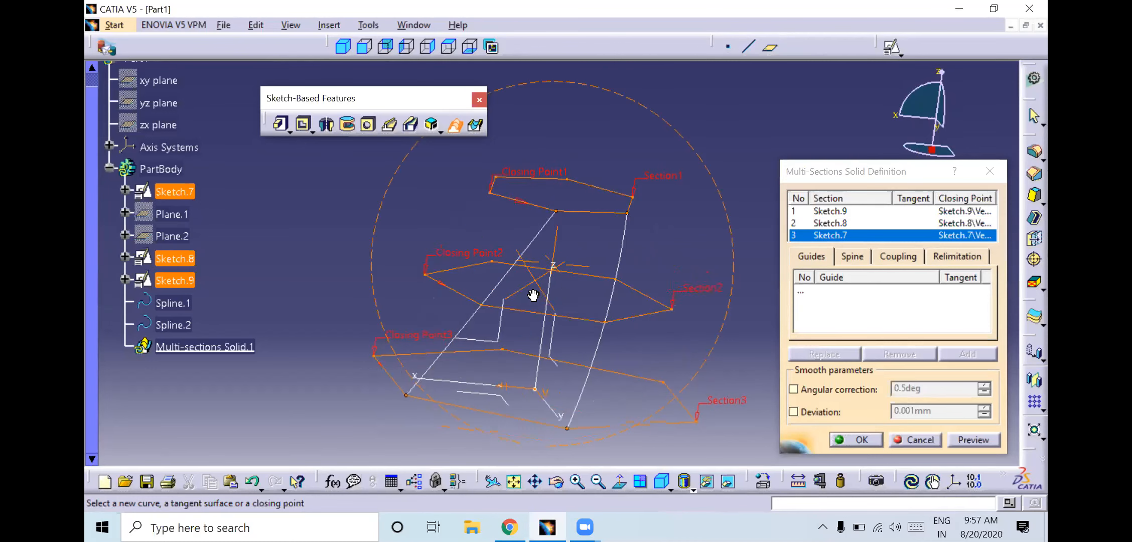
Remove all three hexagon sketches from the sections of the multi-sections solid
{"action": "right_click", "coordinate": [909, 222]}
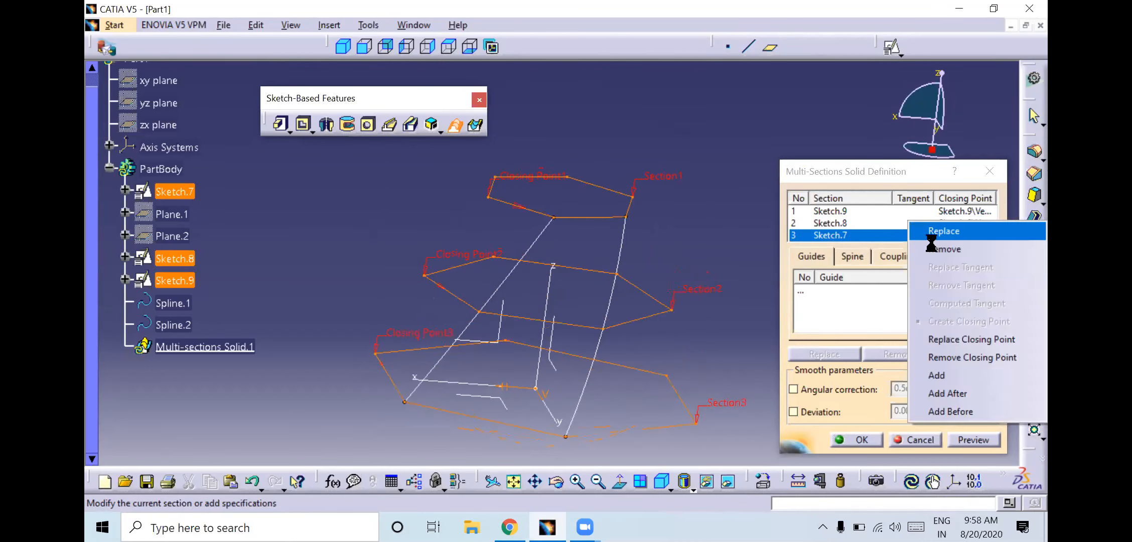
{"action": "left_click", "coordinate": [921, 245]}
{"action": "right_click", "coordinate": [943, 296]}
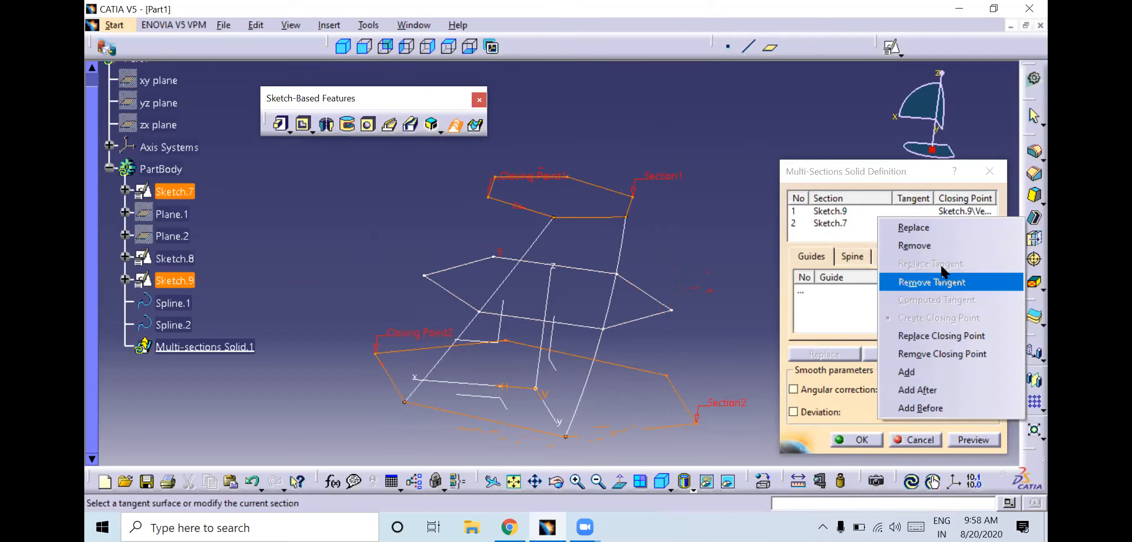
{"action": "left_click", "coordinate": [934, 250]}
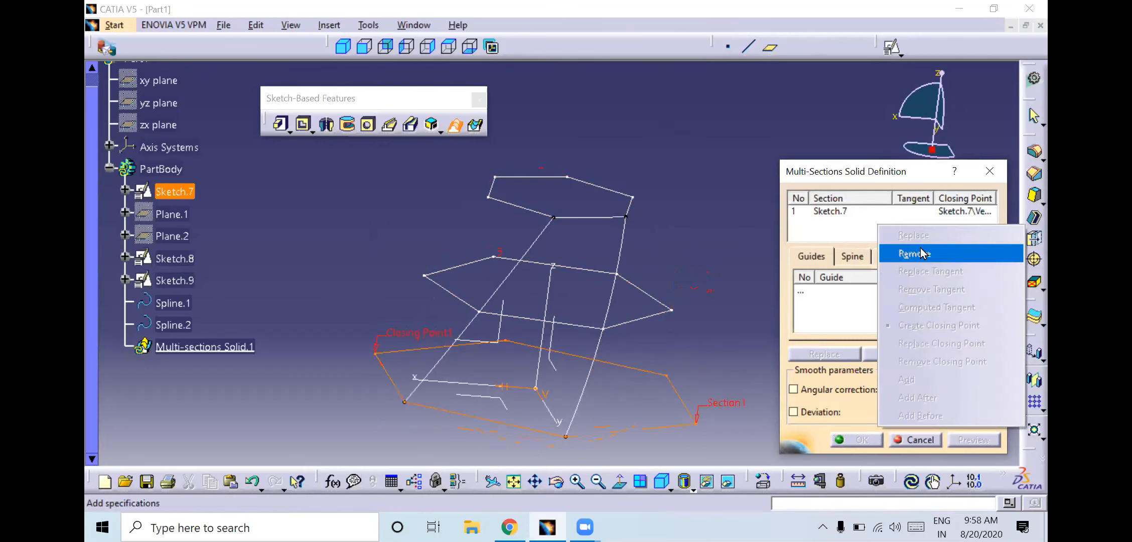
{"action": "right_click", "coordinate": [831, 213]}
{"action": "left_click", "coordinate": [864, 243]}
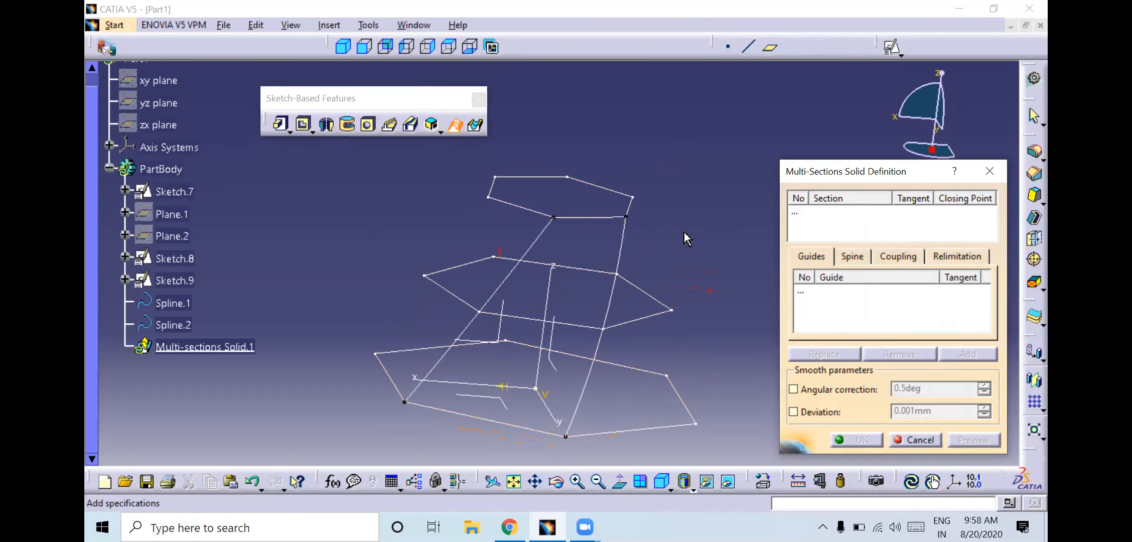
{"action": "middle_click_drag", "start_coordinate": [623, 196], "coordinate": [599, 218]}
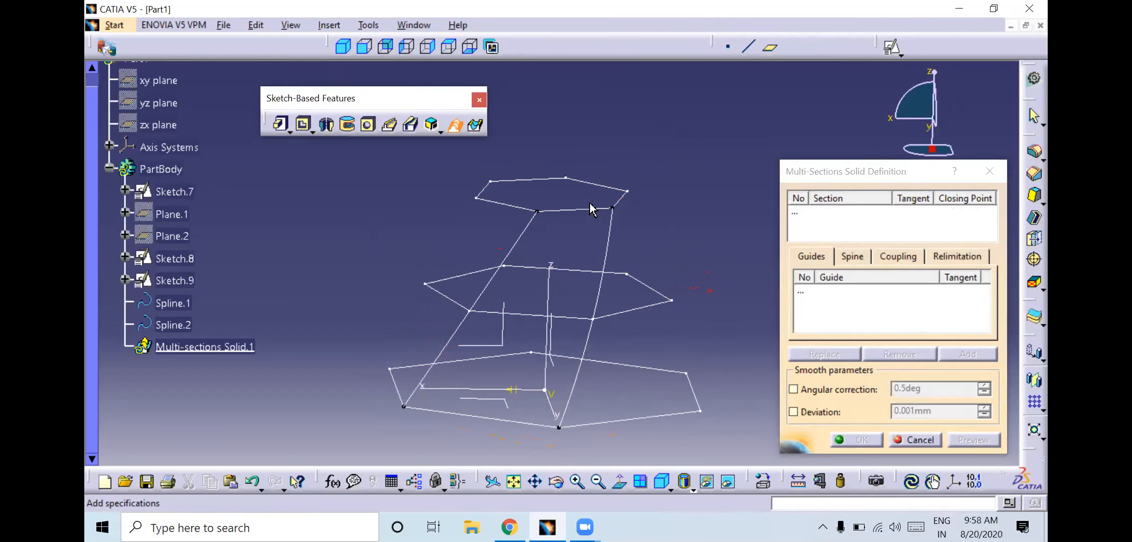
{"action": "left_click", "coordinate": [878, 215]}
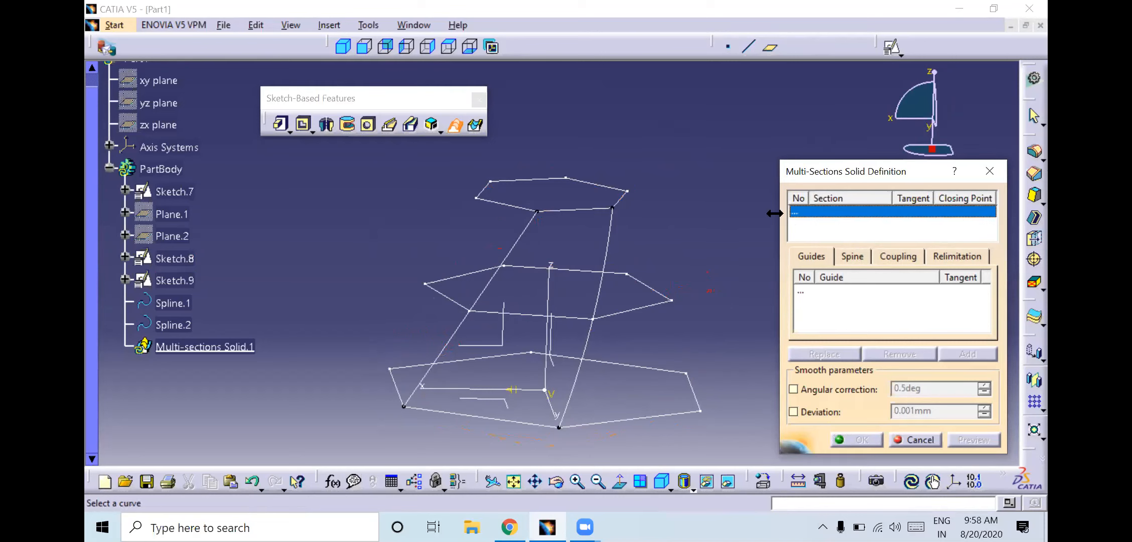
{"action": "left_click", "coordinate": [584, 210]}
{"action": "left_click", "coordinate": [636, 418]}
{"action": "left_click", "coordinate": [643, 307]}
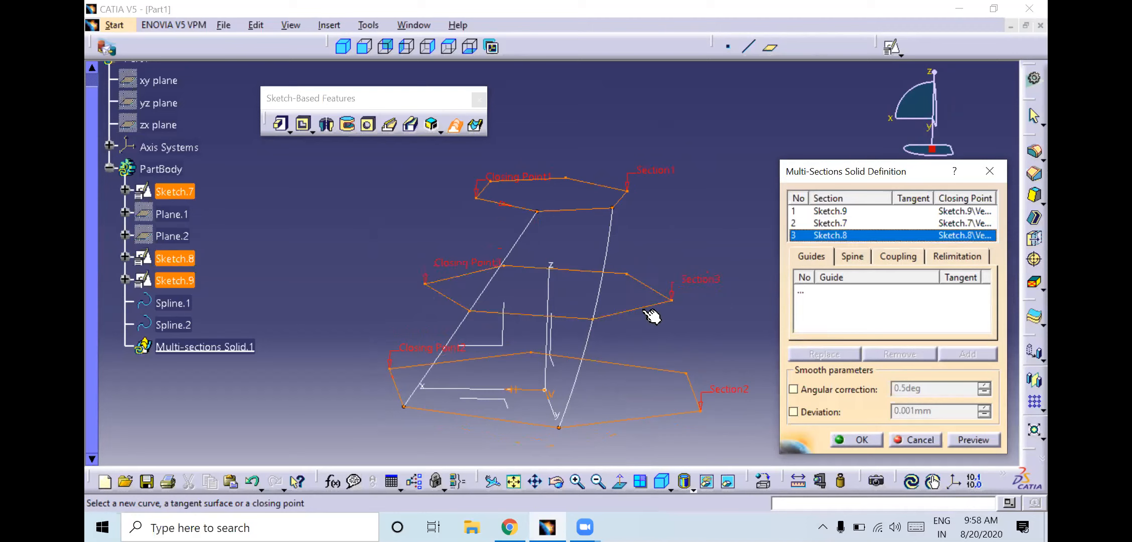
{"action": "left_click", "coordinate": [989, 171]}
Start a new multi-sections solid and add Sketch.9, Sketch.8 and Sketch.7 as sections, from the upper to the lower hexagon
{"action": "left_click", "coordinate": [454, 128]}
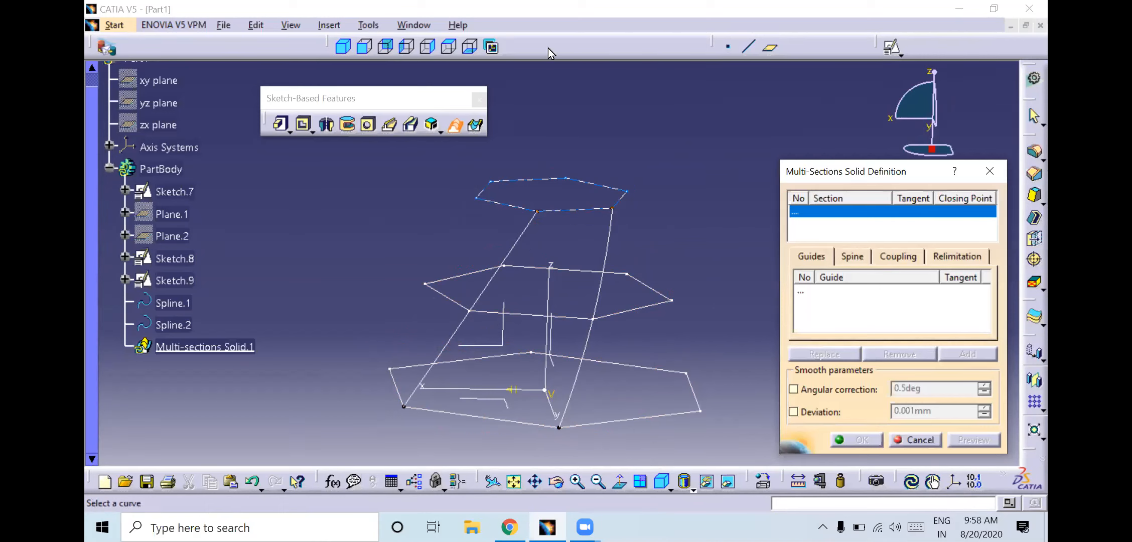
{"action": "left_click", "coordinate": [559, 212]}
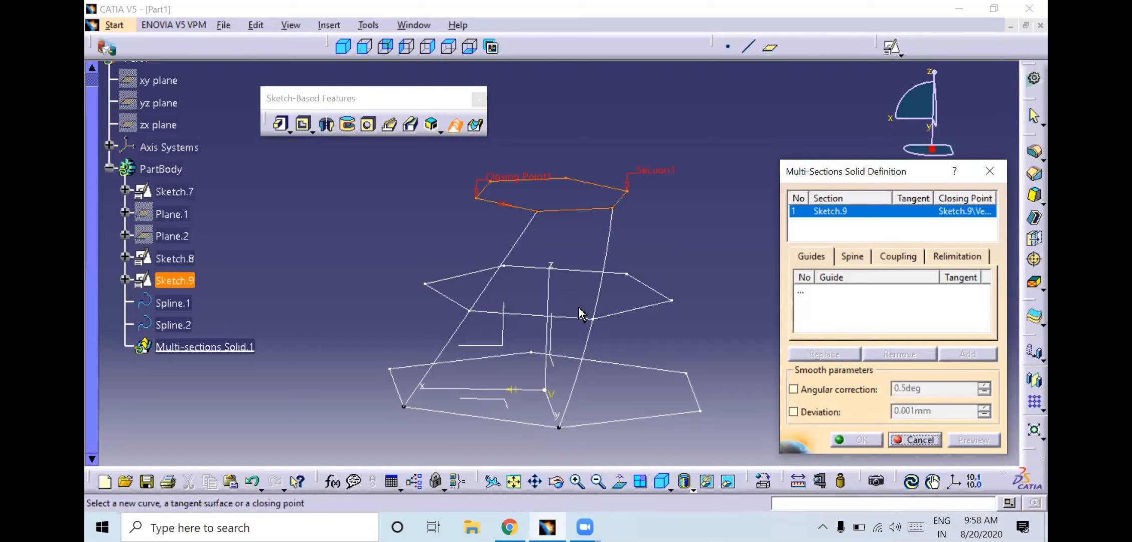
{"action": "left_click", "coordinate": [576, 321]}
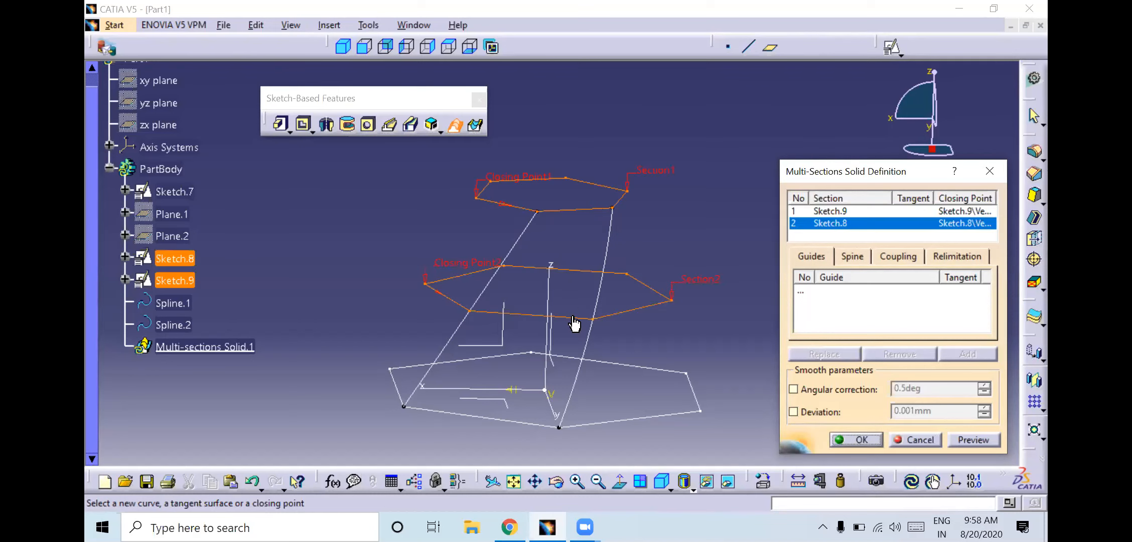
{"action": "left_click", "coordinate": [540, 424]}
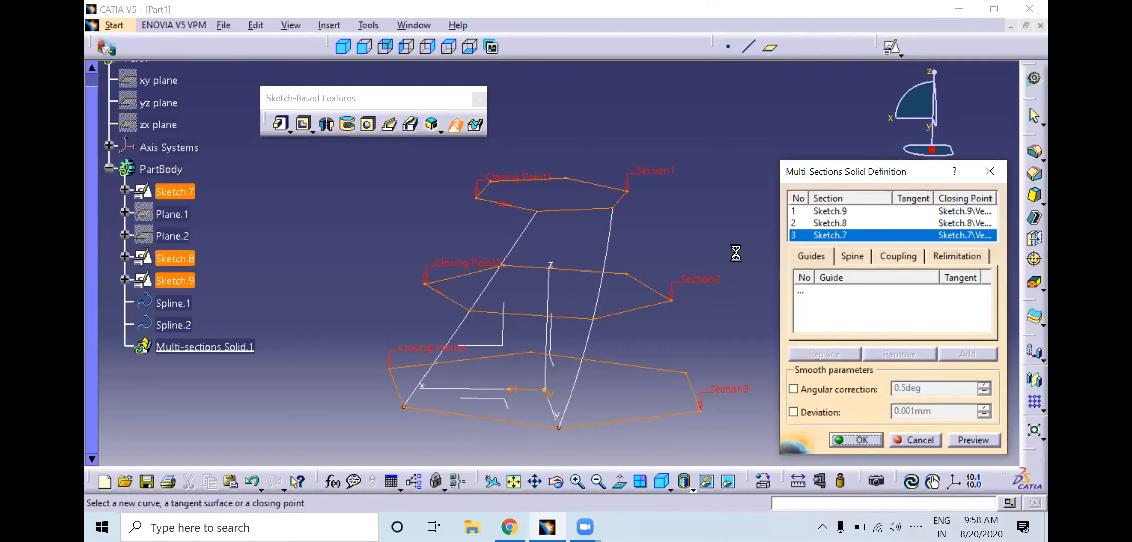
Add Spline.2 and Spline.1 as the guides of the multi-sections solid
{"action": "mouse_move", "coordinate": [575, 239]}
{"action": "middle_mouse_down"}
{"action": "mouse_move", "coordinate": [612, 246]}
{"action": "mouse_move", "coordinate": [566, 248]}
{"action": "middle_mouse_up"}
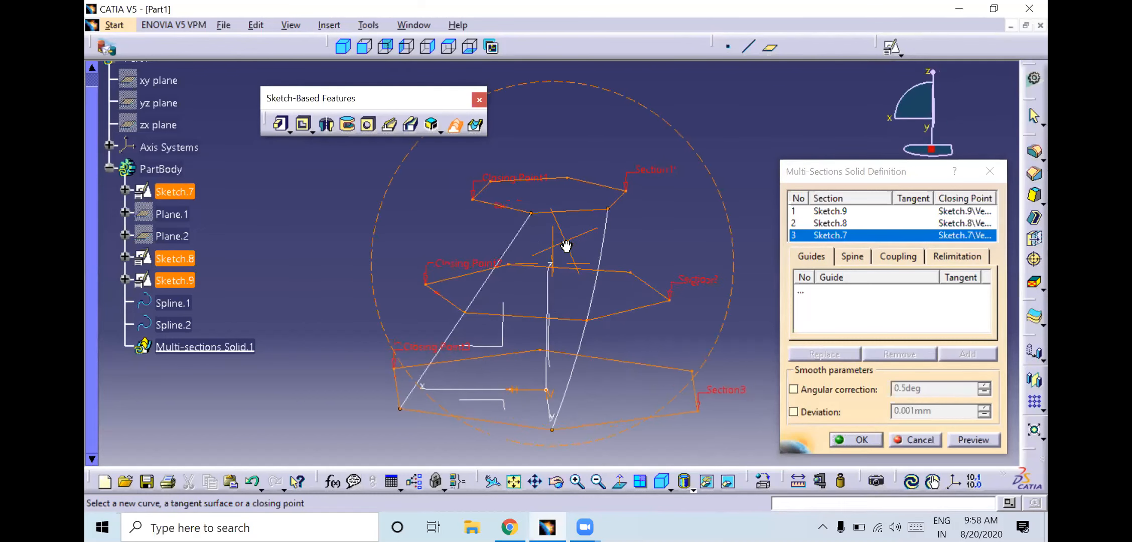
{"action": "left_click", "coordinate": [814, 291]}
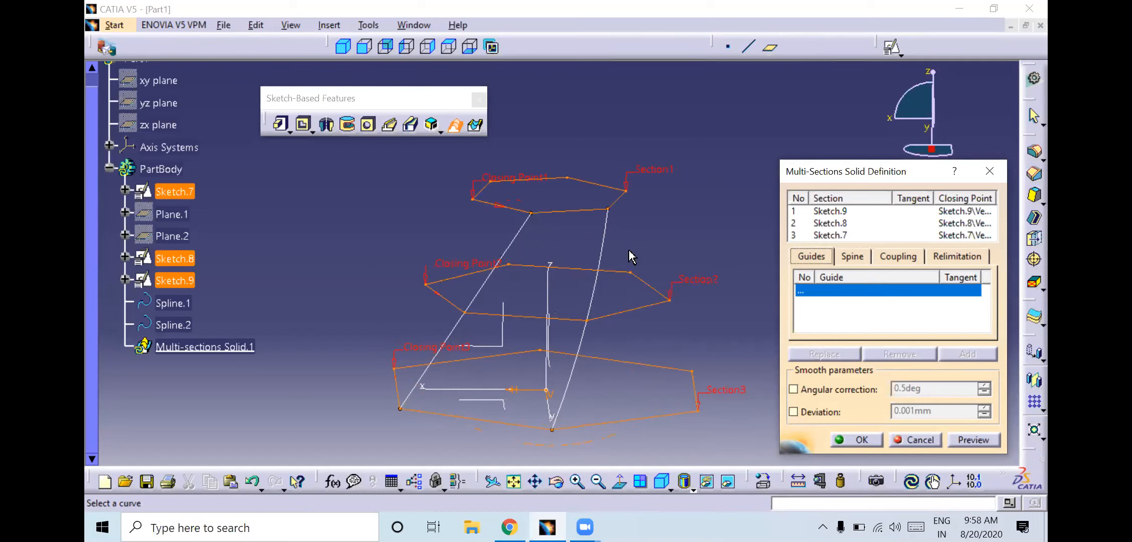
{"action": "left_click", "coordinate": [612, 251]}
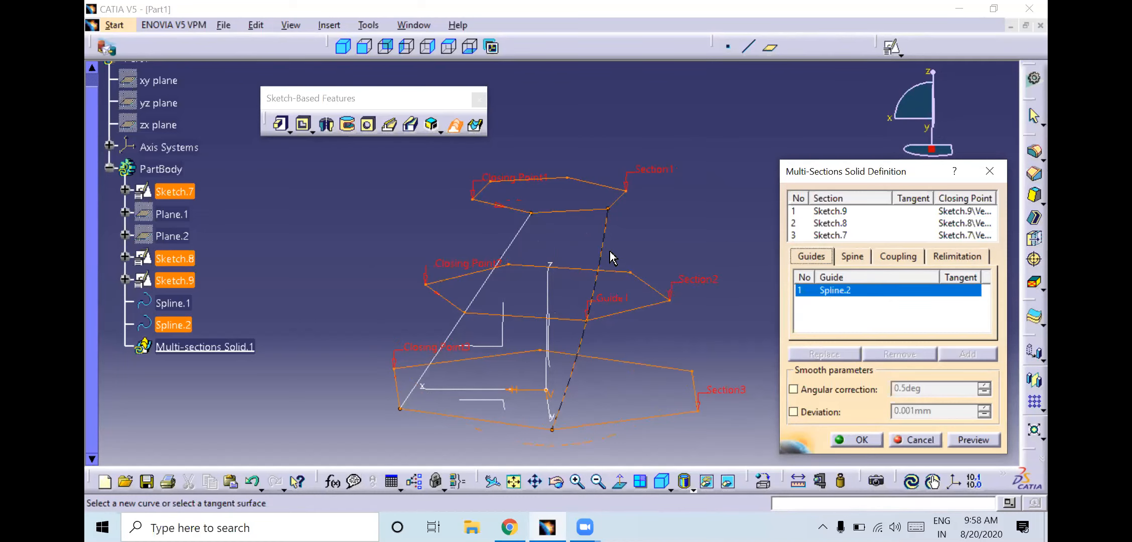
{"action": "left_click", "coordinate": [512, 233]}
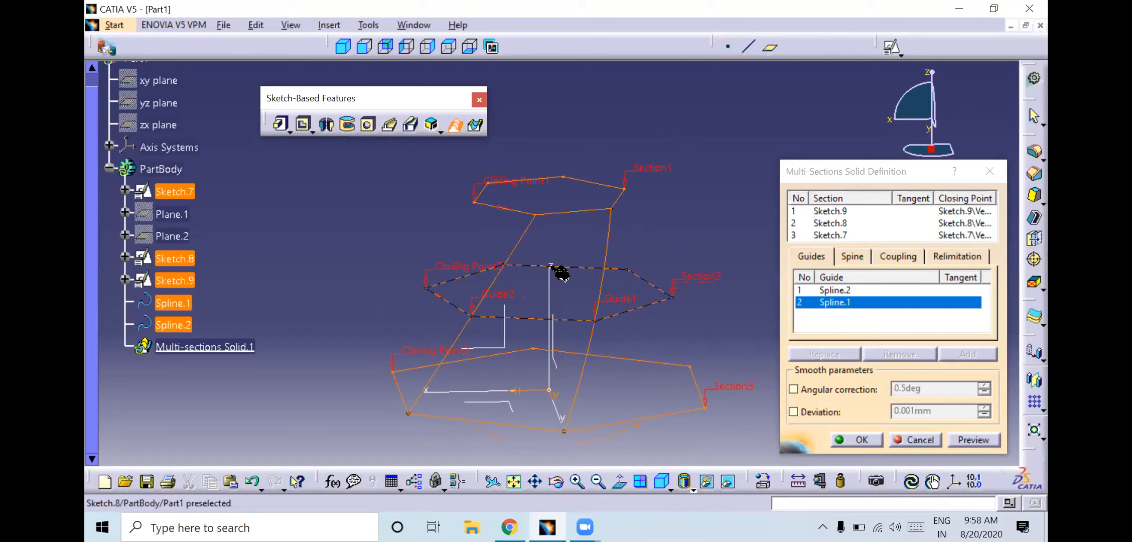
Replace the upper hexagon section's closing point with a vertex on the rear side of Sketch.9
{"action": "middle_click_drag", "start_coordinate": [454, 334], "coordinate": [550, 203]}
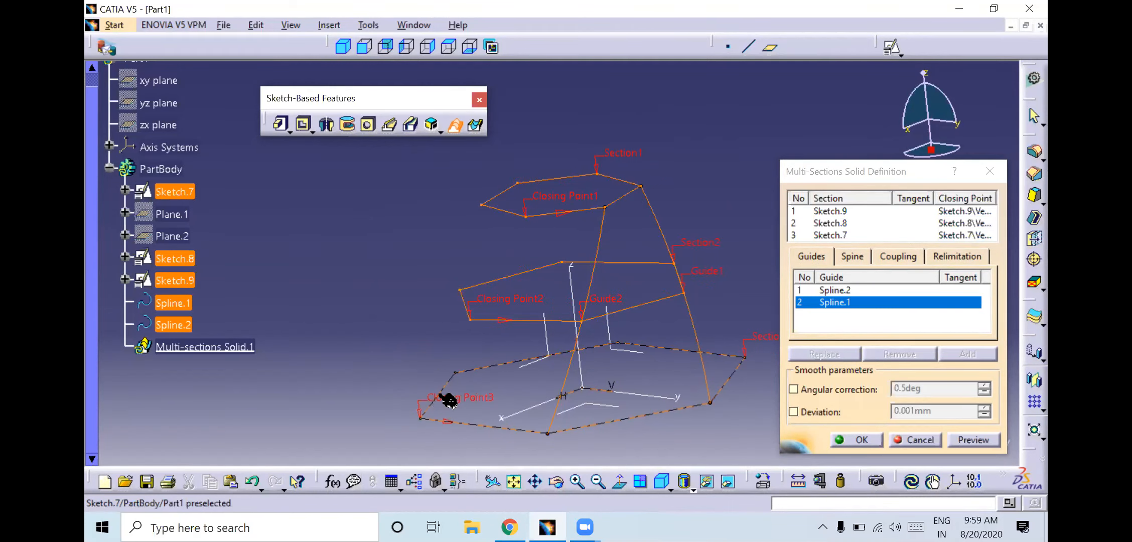
{"action": "middle_click_drag", "start_coordinate": [561, 217], "coordinate": [601, 242]}
{"action": "right_click", "coordinate": [571, 197]}
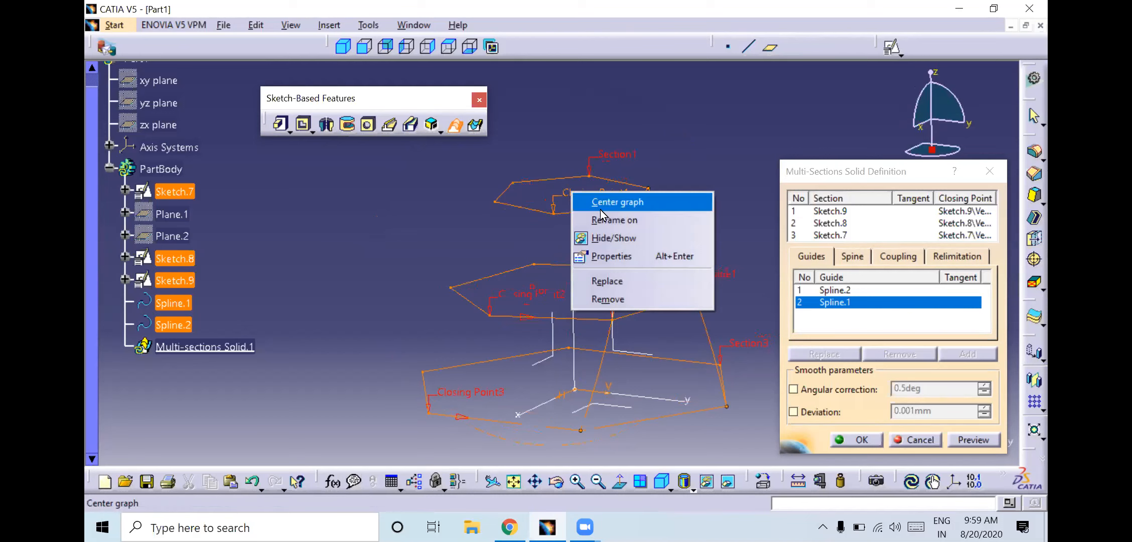
{"action": "left_click", "coordinate": [619, 282]}
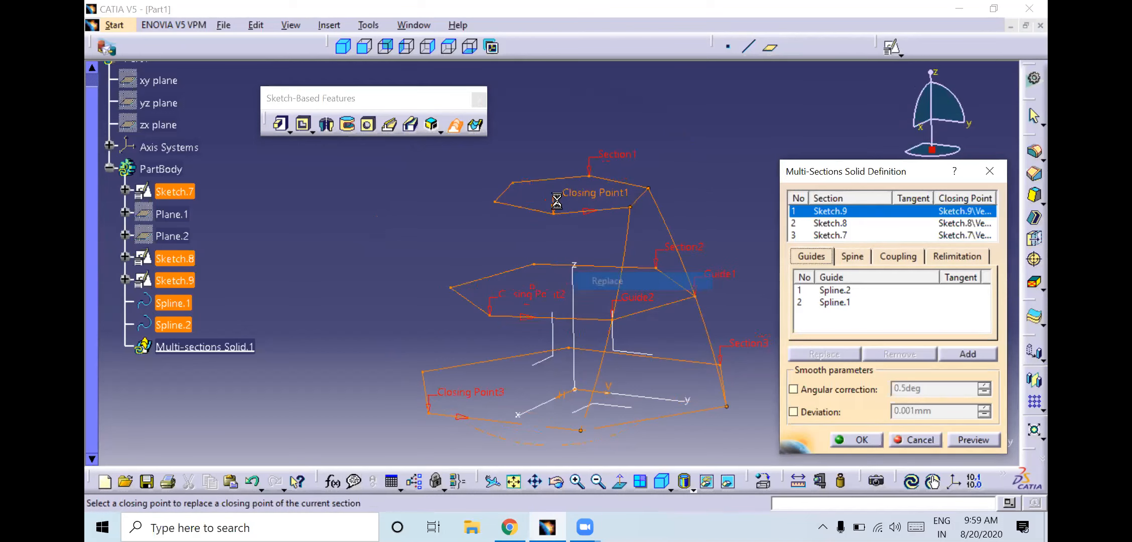
{"action": "left_click", "coordinate": [514, 184]}
{"action": "middle_click_drag", "start_coordinate": [540, 212], "coordinate": [586, 234]}
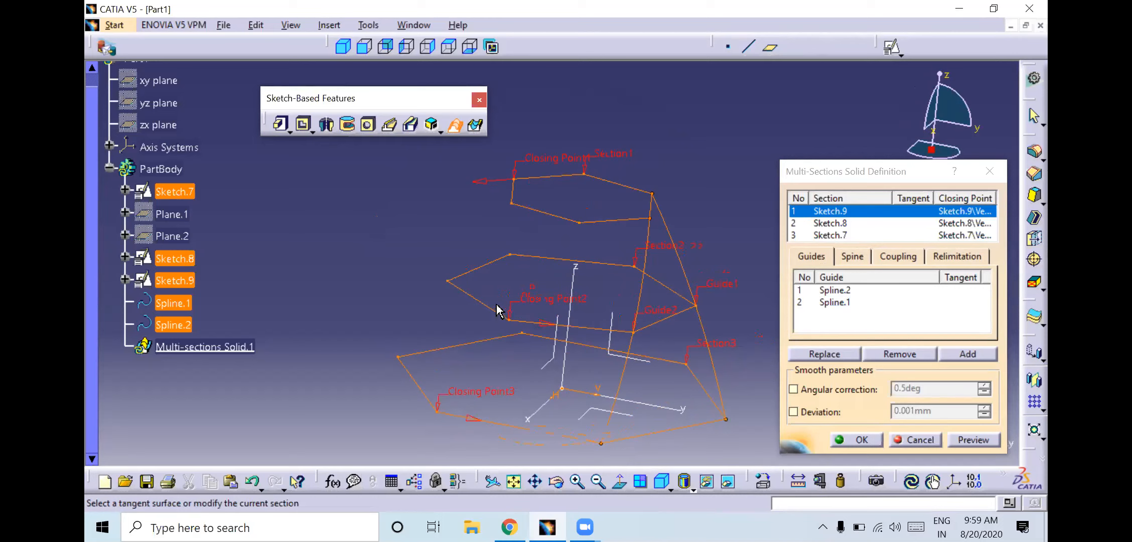
Move the upper hexagon's closing point to the front vertex matching the other sections' closing points, and create the multi-sections solid
{"action": "right_click", "coordinate": [536, 163]}
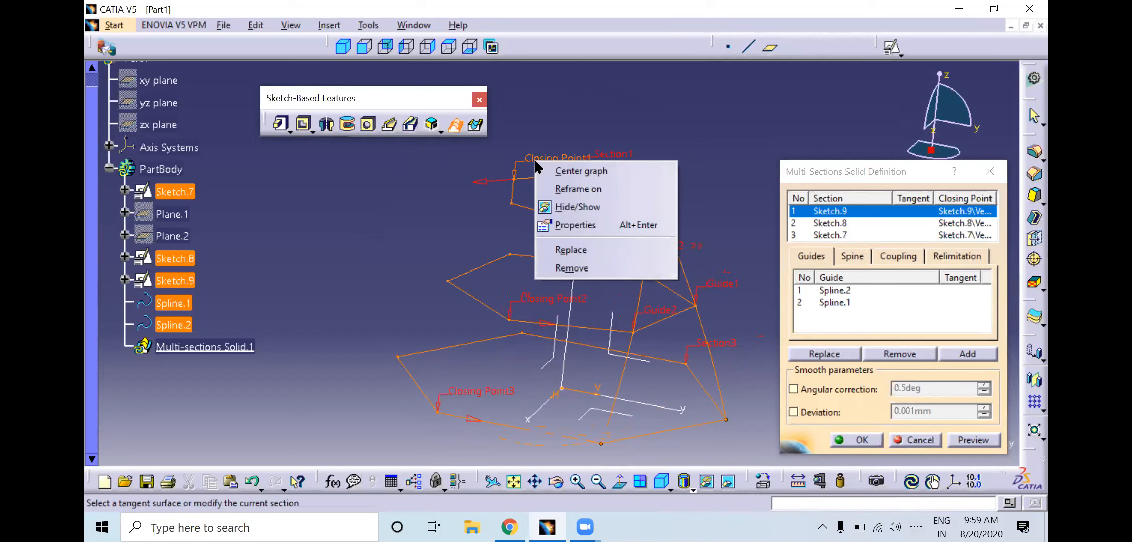
{"action": "left_click", "coordinate": [561, 251]}
{"action": "left_click", "coordinate": [581, 223]}
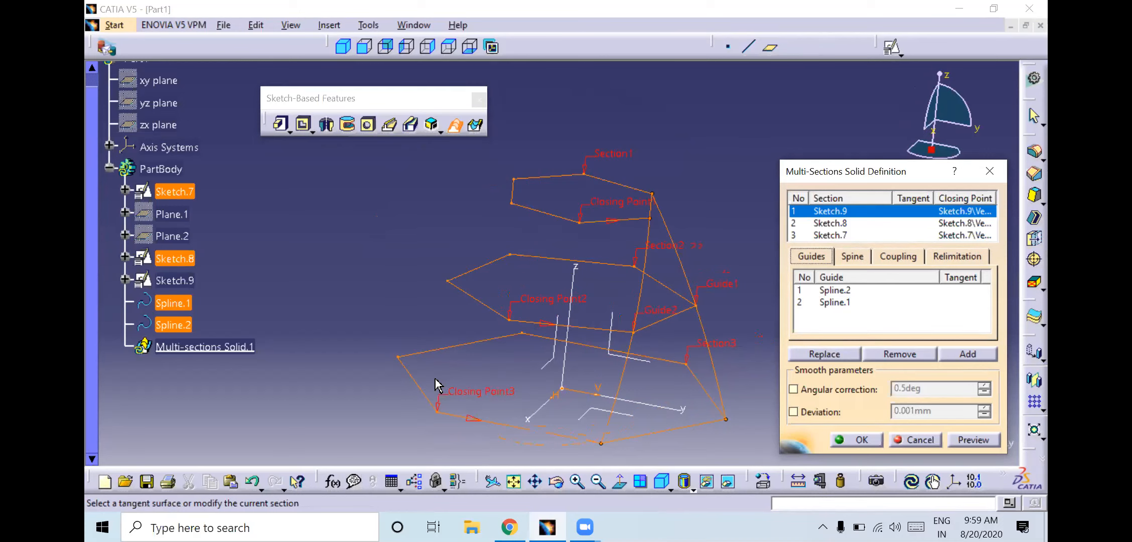
{"action": "left_click", "coordinate": [840, 440]}
Undo the multi-sections solid to inspect its hexagon profiles and guide splines
{"action": "mouse_move", "coordinate": [713, 303]}
{"action": "middle_mouse_down"}
{"action": "mouse_move", "coordinate": [357, 306]}
{"action": "mouse_move", "coordinate": [719, 299]}
{"action": "middle_mouse_up"}
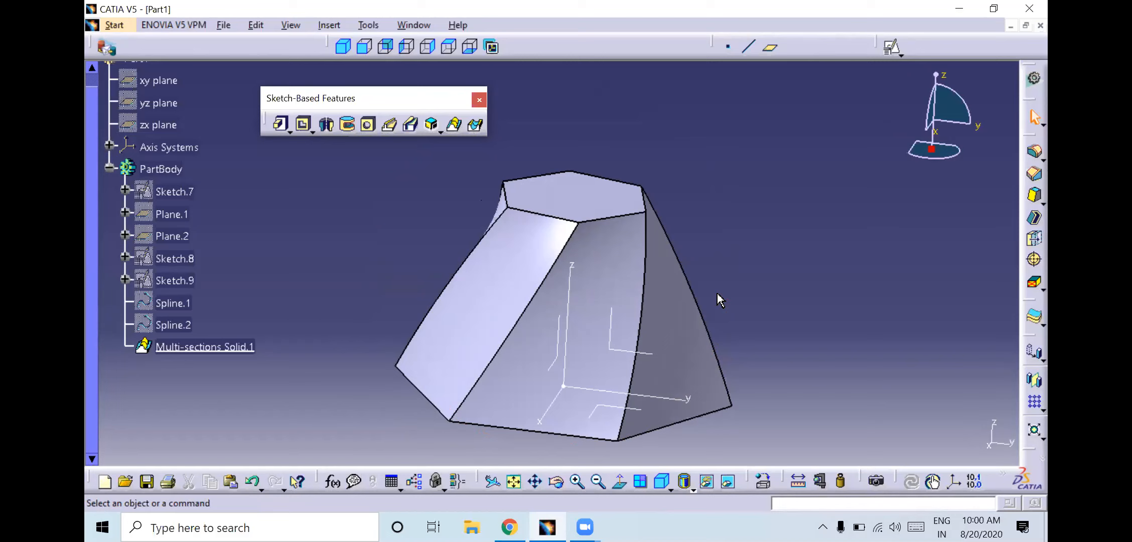
{"action": "key", "text": "ctrl+z"}
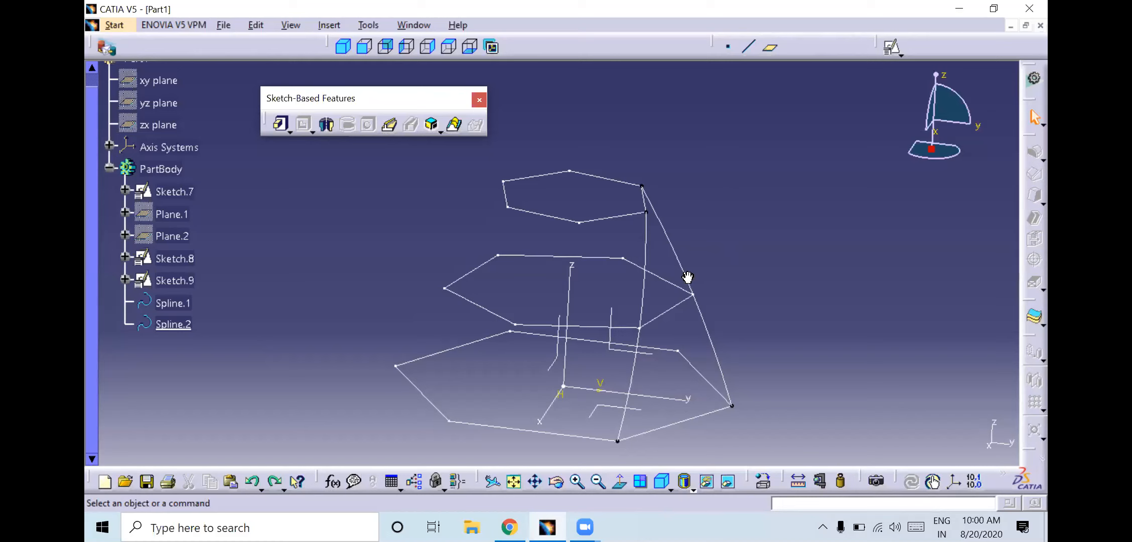
{"action": "middle_click_drag", "start_coordinate": [688, 298], "coordinate": [714, 298]}
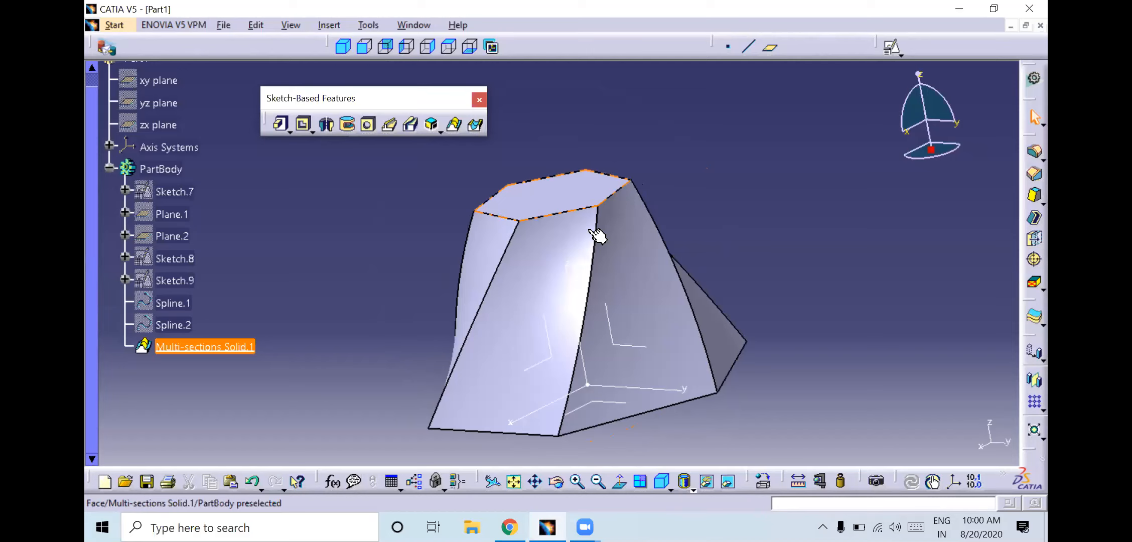
Sketch a small hexagon centred on the origin on the top face of the multi-sections solid
{"action": "middle_click_drag", "start_coordinate": [613, 166], "coordinate": [616, 162]}
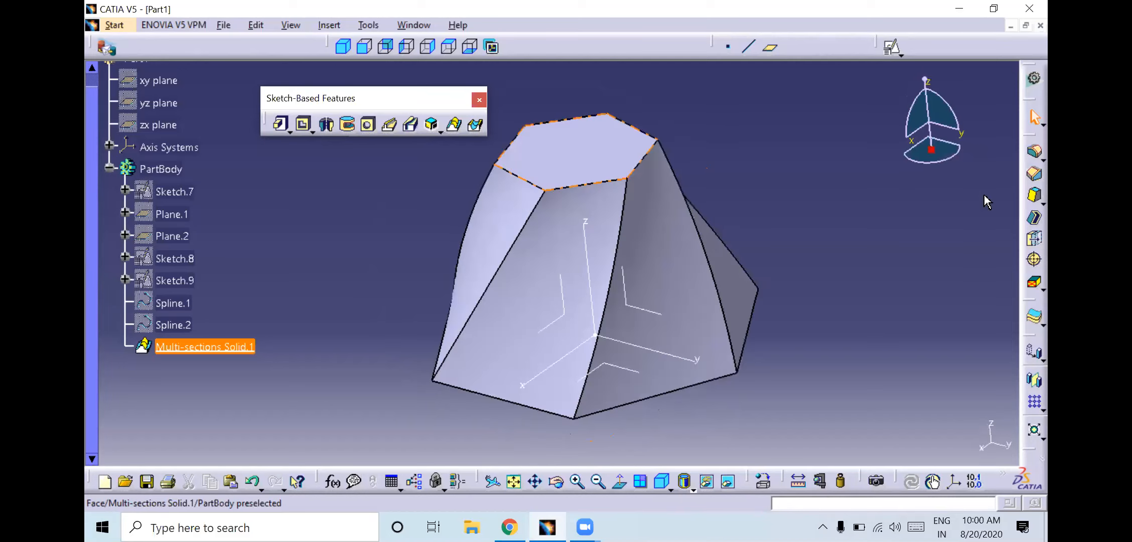
{"action": "left_click", "coordinate": [615, 170]}
{"action": "left_click", "coordinate": [1037, 153]}
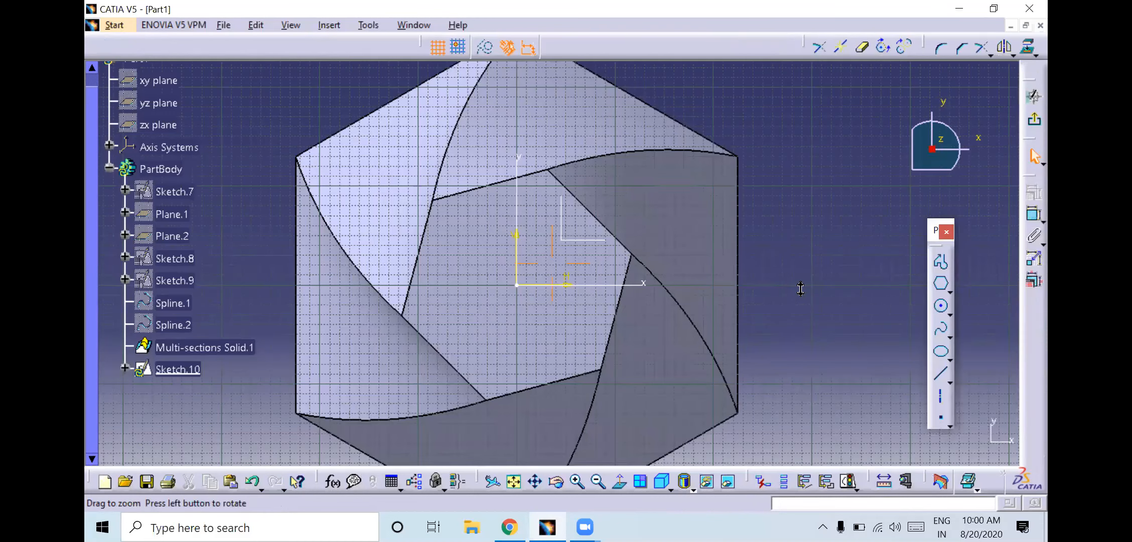
{"action": "left_click", "coordinate": [940, 284]}
{"action": "left_click", "coordinate": [896, 458]}
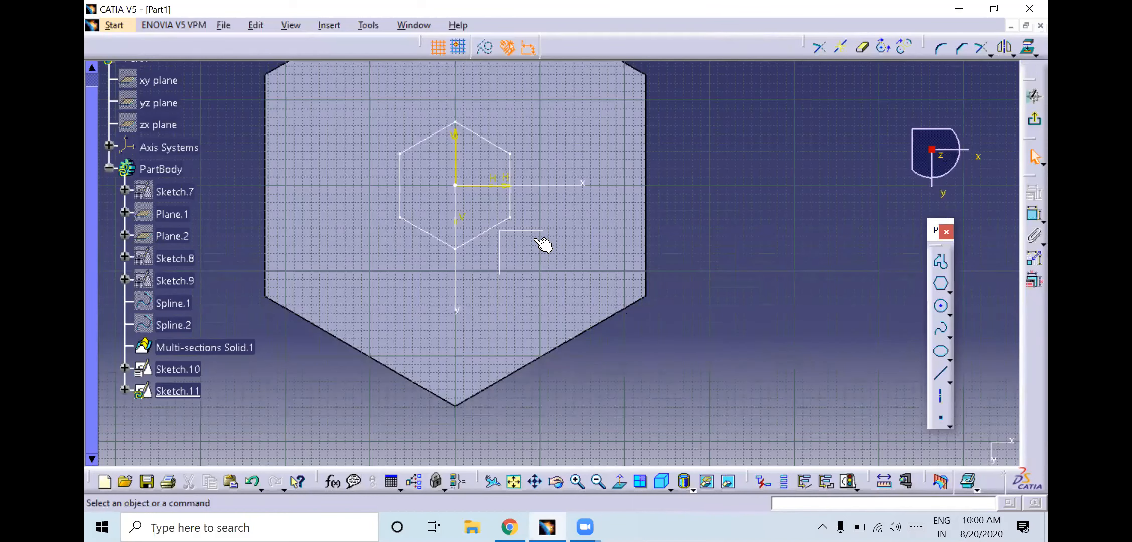
Sketch a hexagon with a dimension of about 215 mm, centred on the origin on the solid's bottom face, and exit the sketch
{"action": "middle_click_drag", "start_coordinate": [538, 234], "coordinate": [620, 288]}
{"action": "left_click", "coordinate": [941, 283]}
{"action": "left_click", "coordinate": [537, 239]}
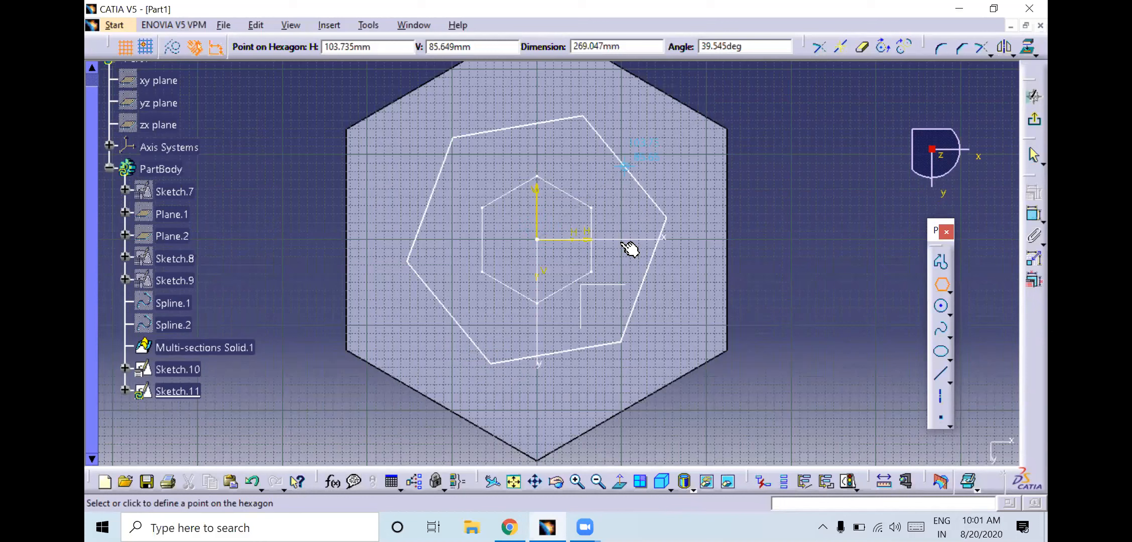
{"action": "left_click", "coordinate": [622, 205]}
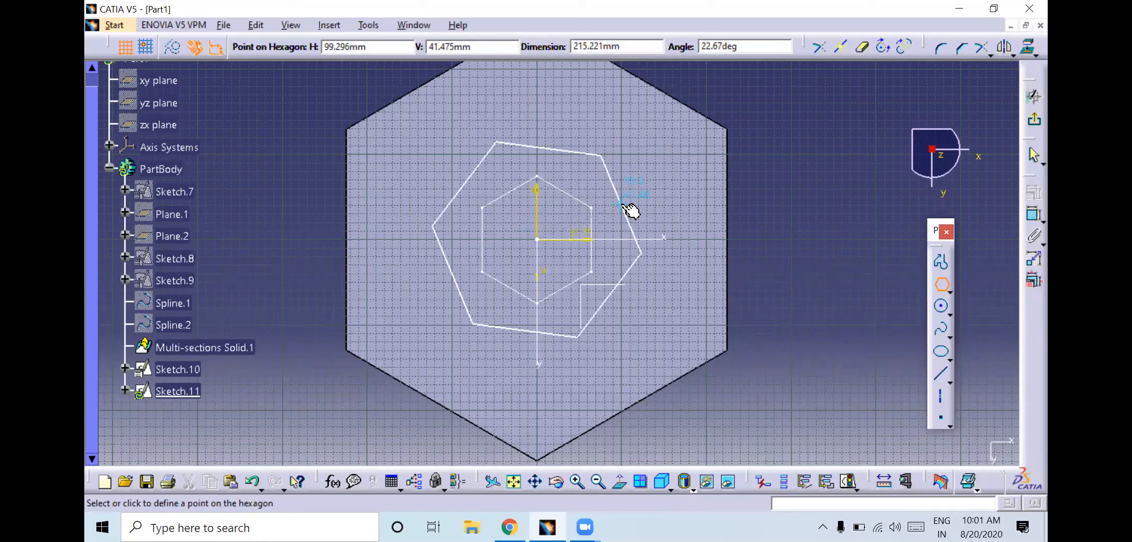
{"action": "left_click", "coordinate": [1035, 122]}
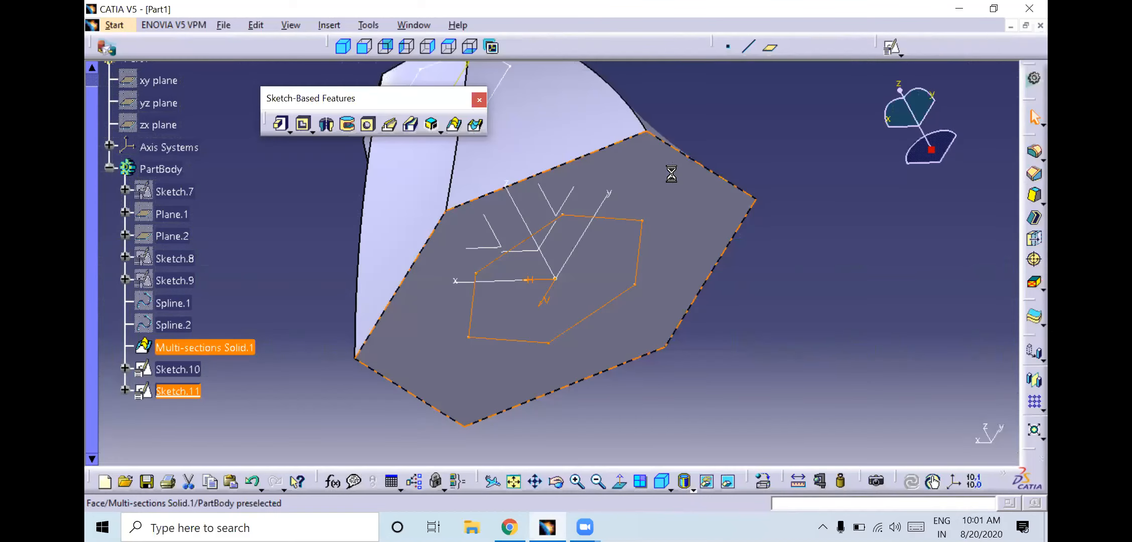
Hide the multi-sections solid so that only the two new hexagon sketches remain displayed
{"action": "middle_click_drag", "start_coordinate": [609, 166], "coordinate": [729, 192]}
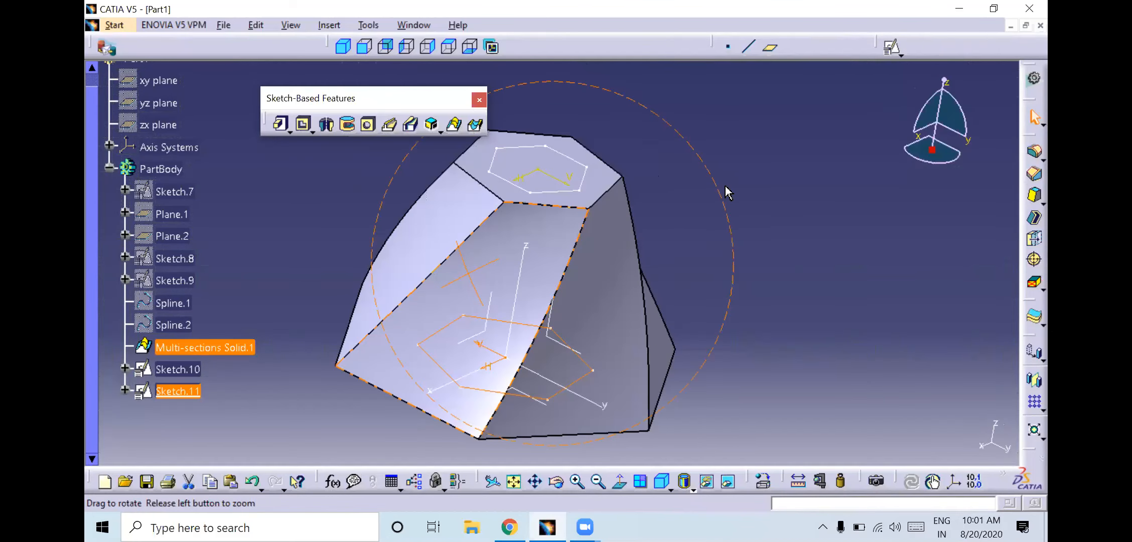
{"action": "right_click", "coordinate": [600, 246]}
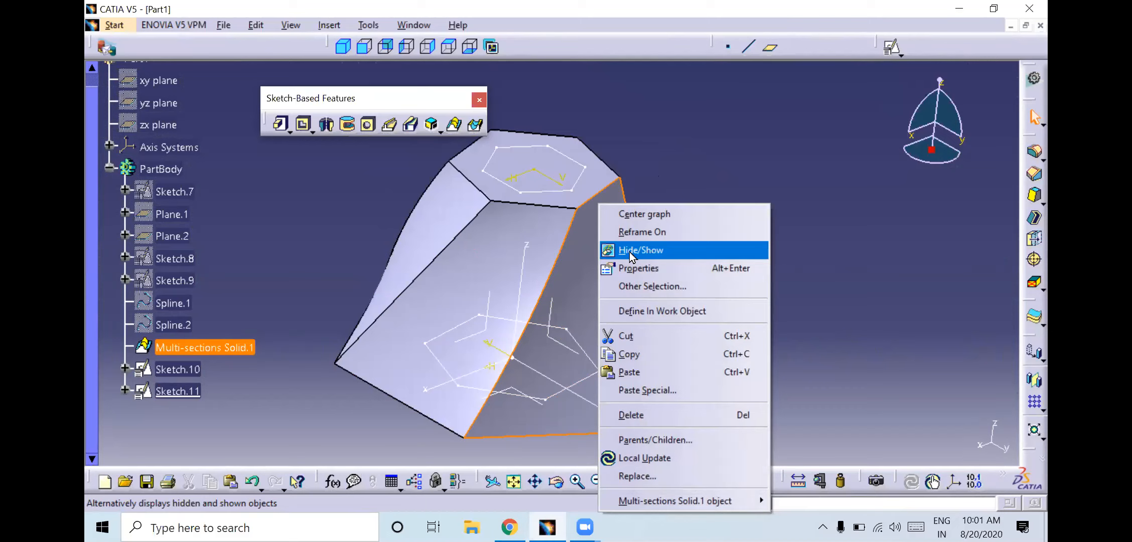
{"action": "left_click", "coordinate": [670, 251]}
{"action": "middle_click_drag", "start_coordinate": [669, 259], "coordinate": [812, 236]}
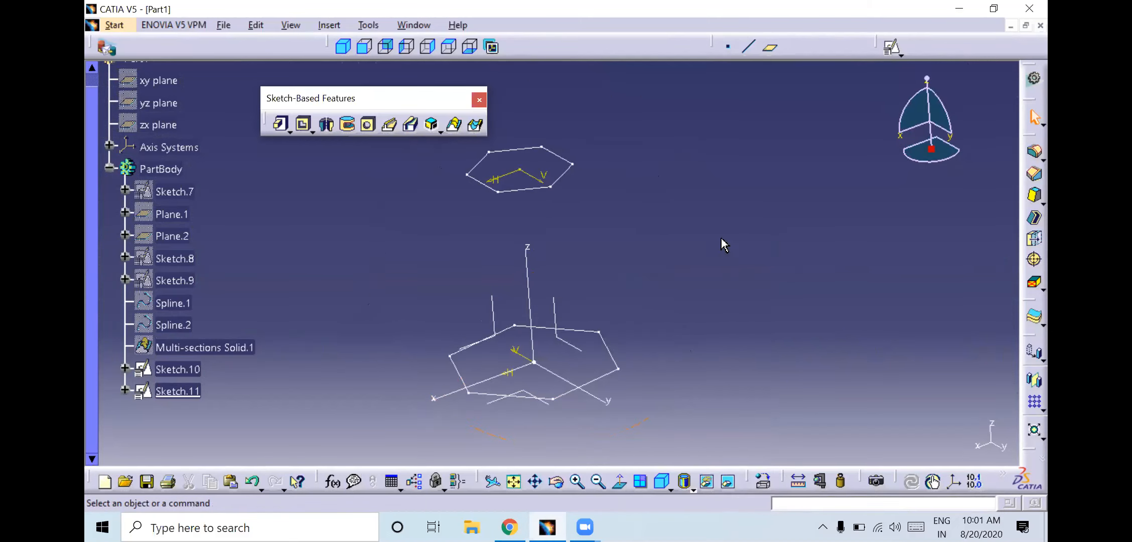
{"action": "middle_click_drag", "start_coordinate": [638, 224], "coordinate": [684, 243]}
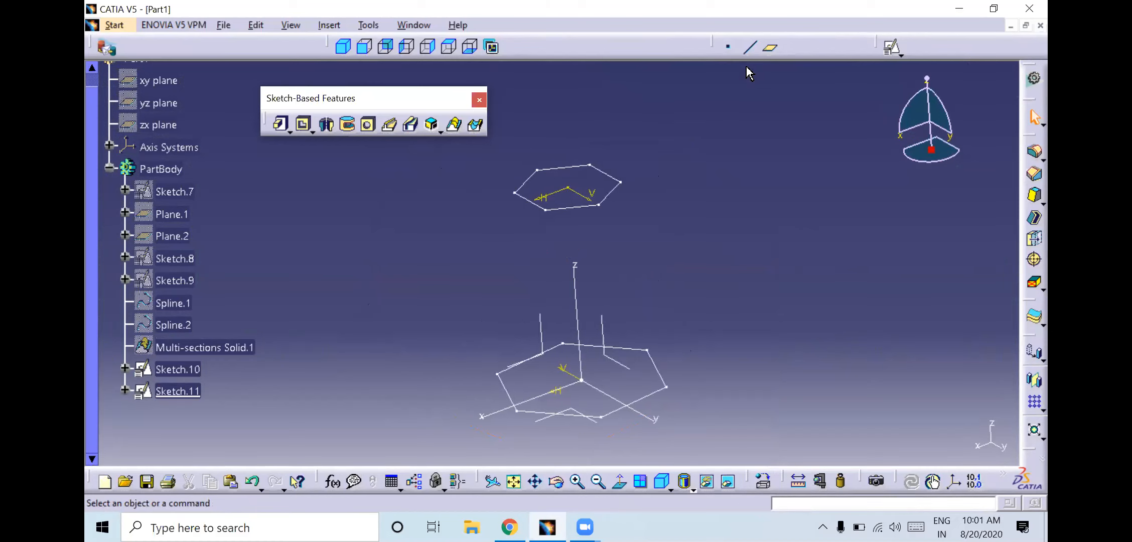
Create a Point-Point line from a front vertex of the upper hexagon (Sketch.10) to the corresponding vertex of the lower hexagon (Sketch.11)
{"action": "left_click", "coordinate": [749, 48]}
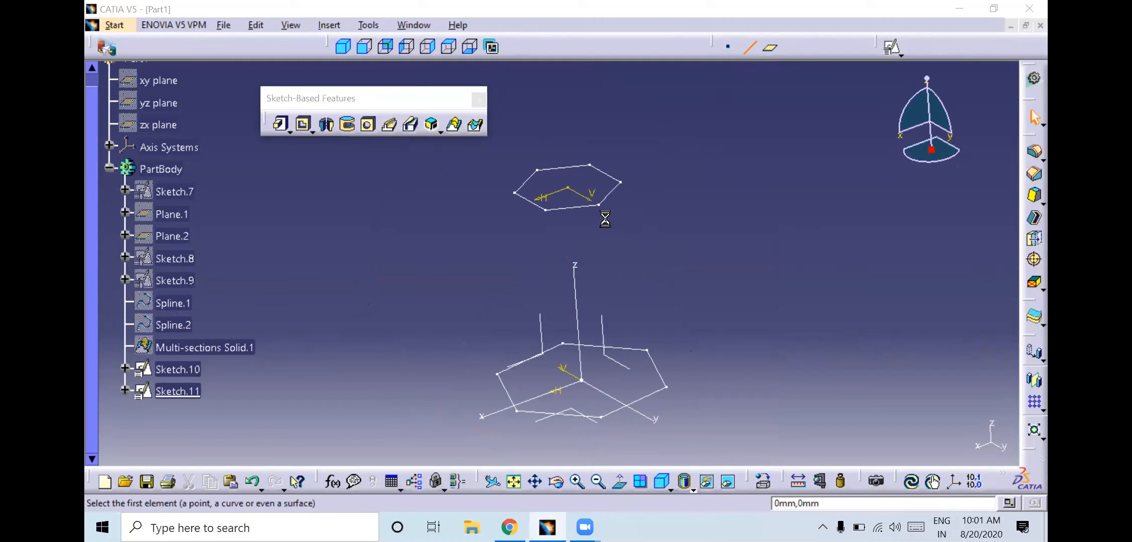
{"action": "left_click", "coordinate": [598, 205]}
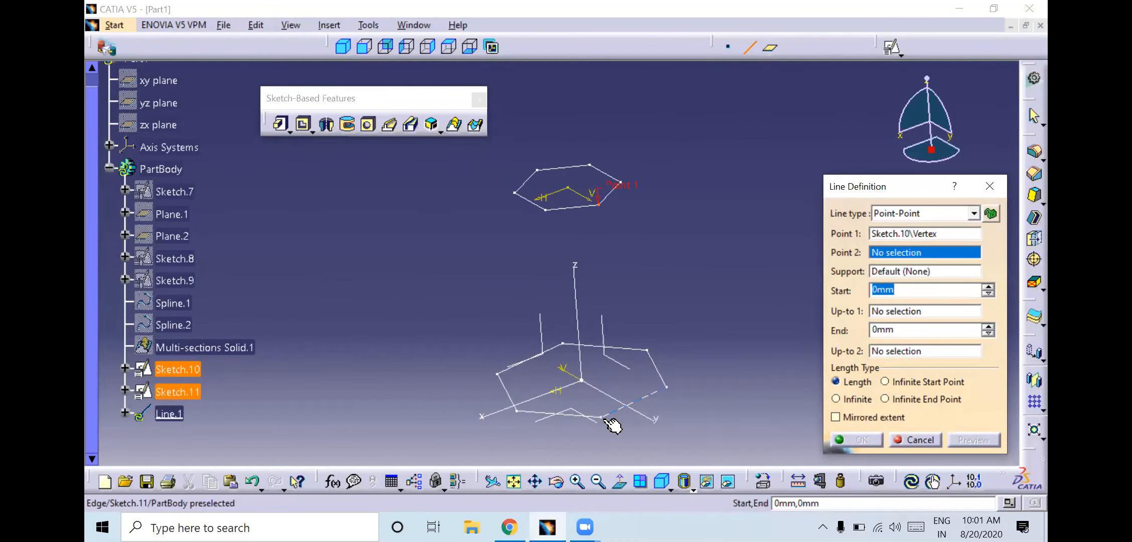
{"action": "left_click", "coordinate": [602, 417]}
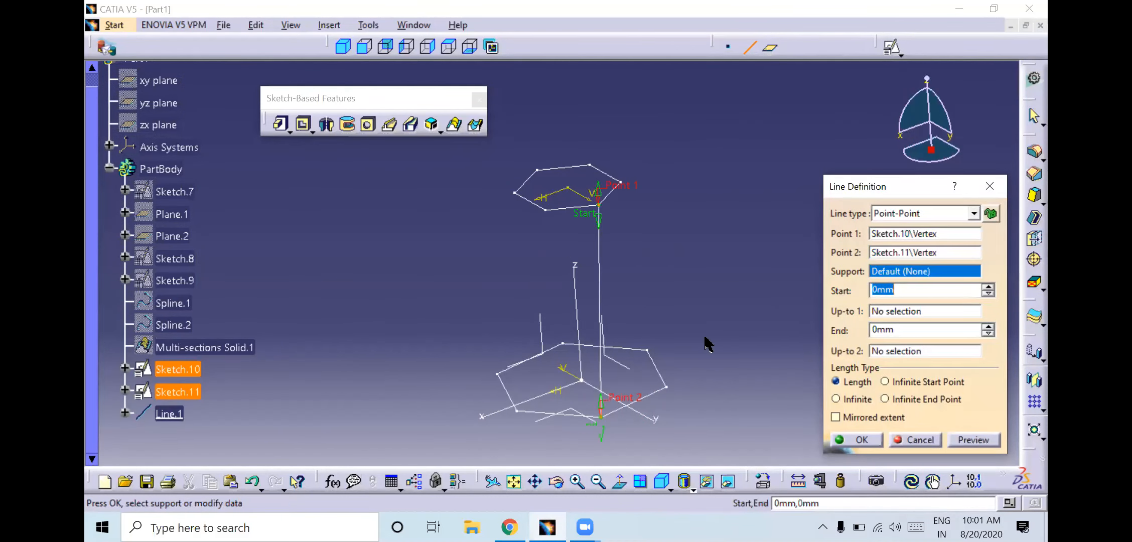
{"action": "left_click", "coordinate": [858, 438]}
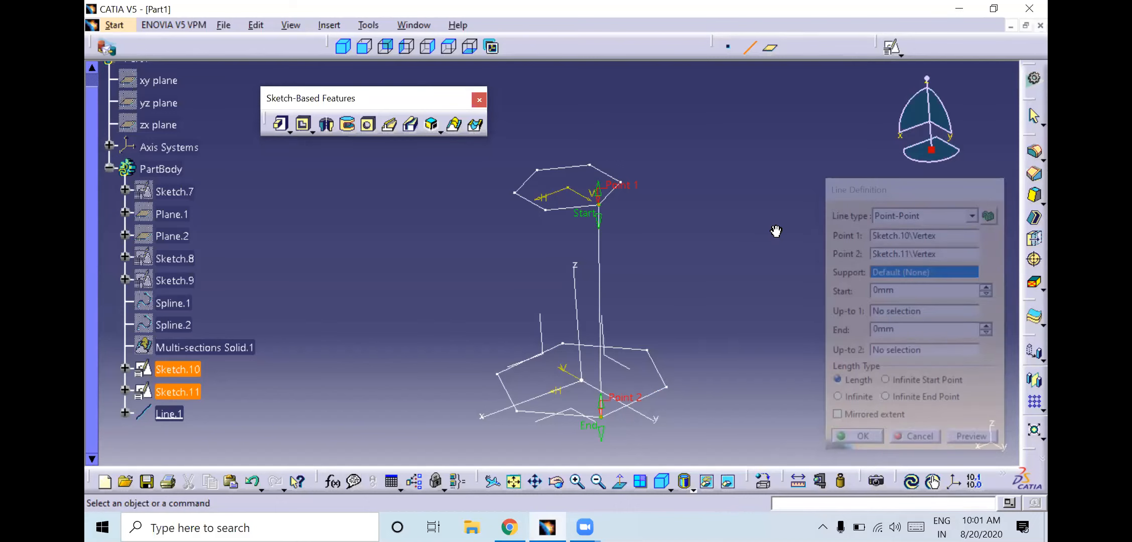
{"action": "middle_click_drag", "start_coordinate": [757, 254], "coordinate": [816, 189]}
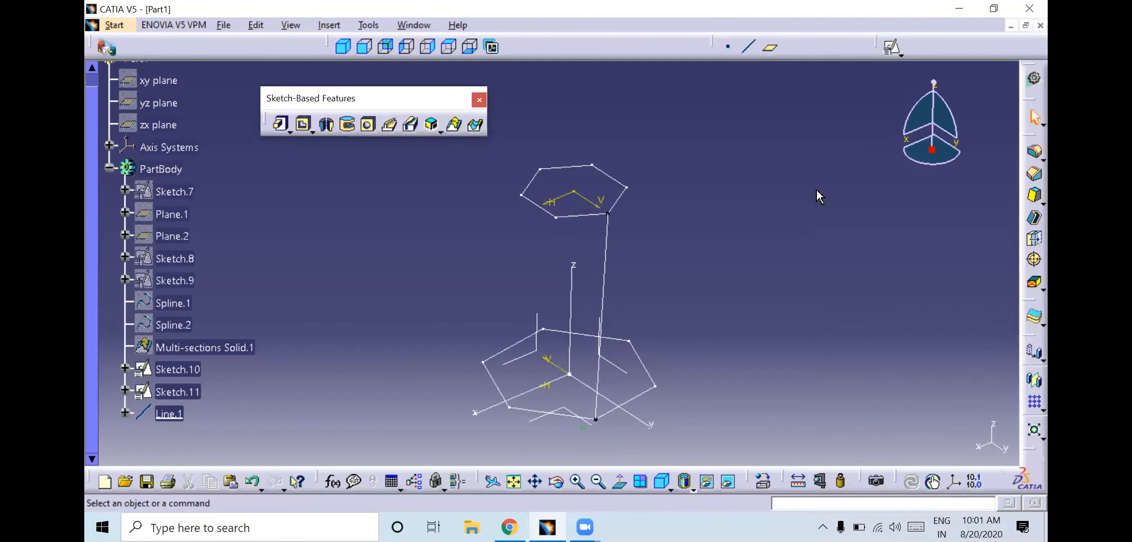
Try to create a removed multi-sections solid through Sketch.10 and Sketch.11 with Line.1 as guide while the main solid is hidden
{"action": "left_click", "coordinate": [474, 126]}
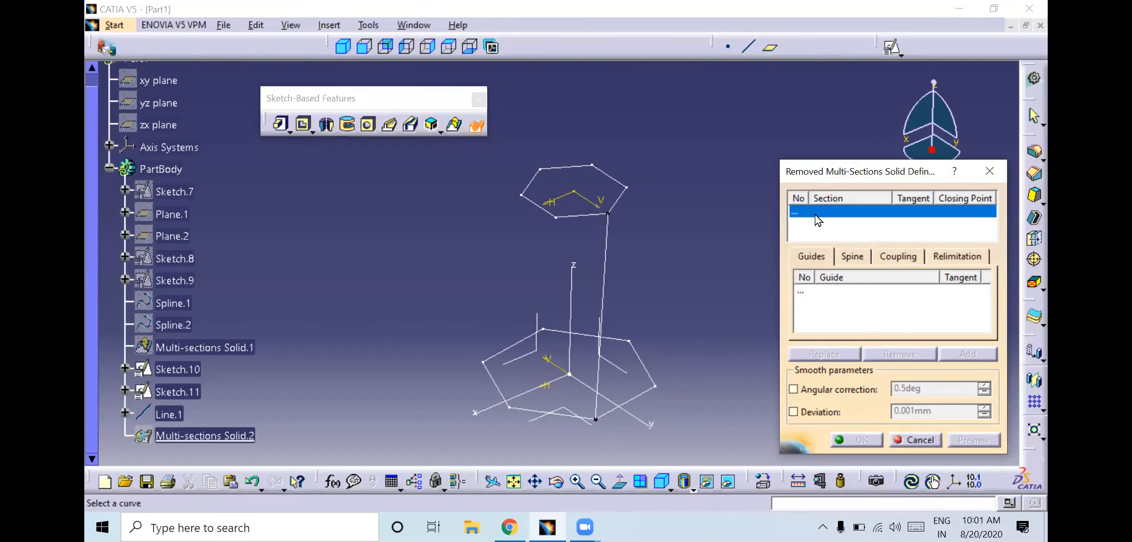
{"action": "left_click", "coordinate": [582, 216]}
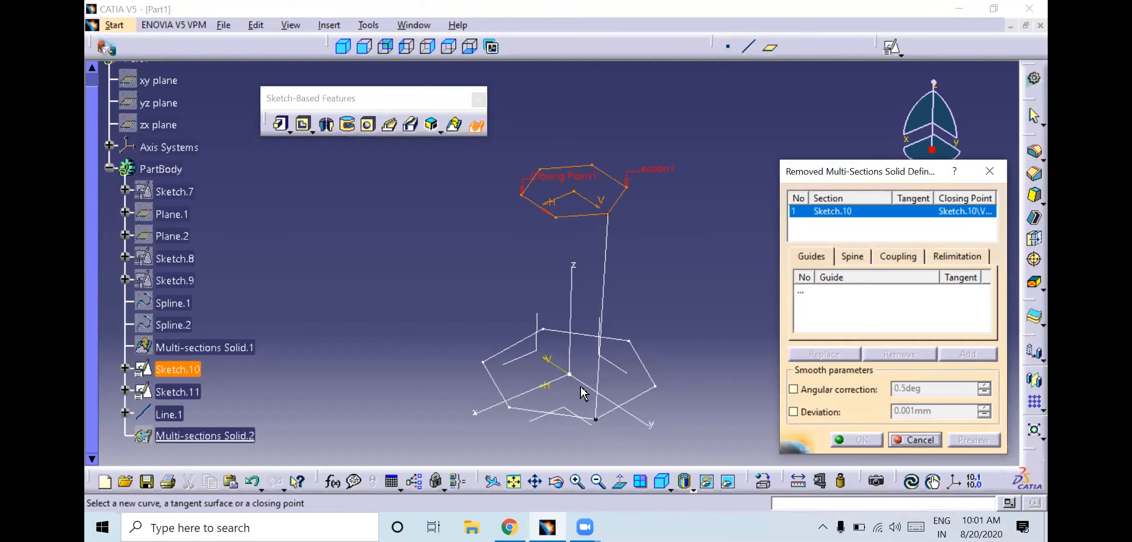
{"action": "left_click", "coordinate": [577, 416]}
{"action": "left_click", "coordinate": [823, 293]}
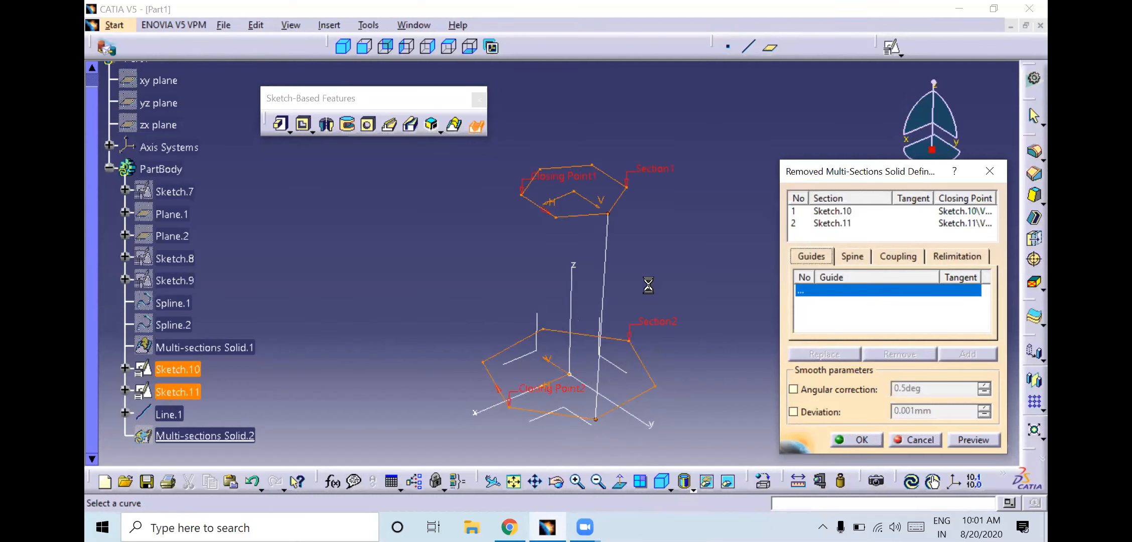
{"action": "left_click", "coordinate": [606, 259]}
{"action": "left_click", "coordinate": [859, 439]}
{"action": "left_click", "coordinate": [670, 307]}
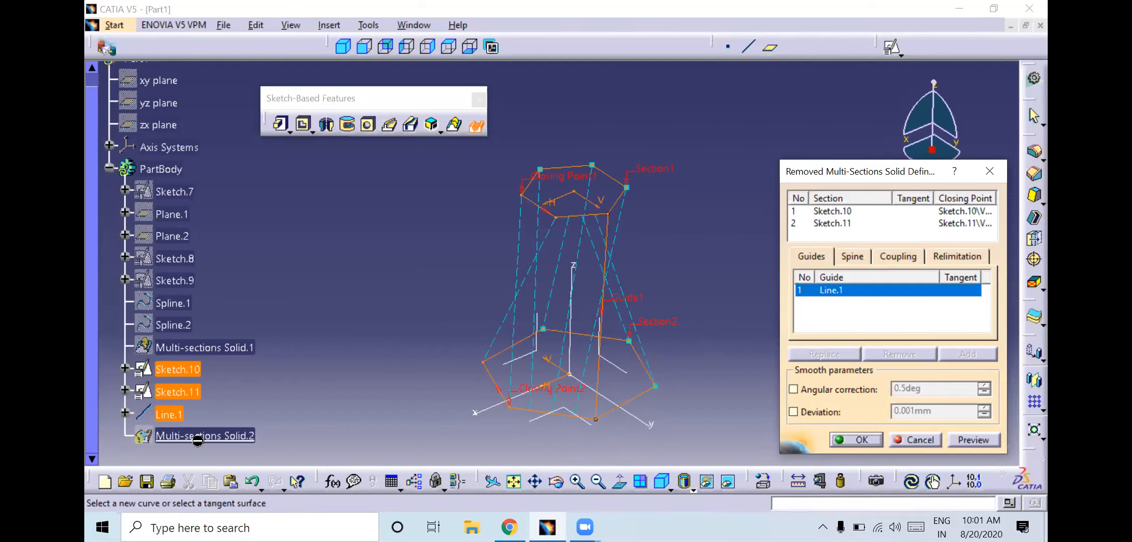
{"action": "left_click", "coordinate": [893, 441]}
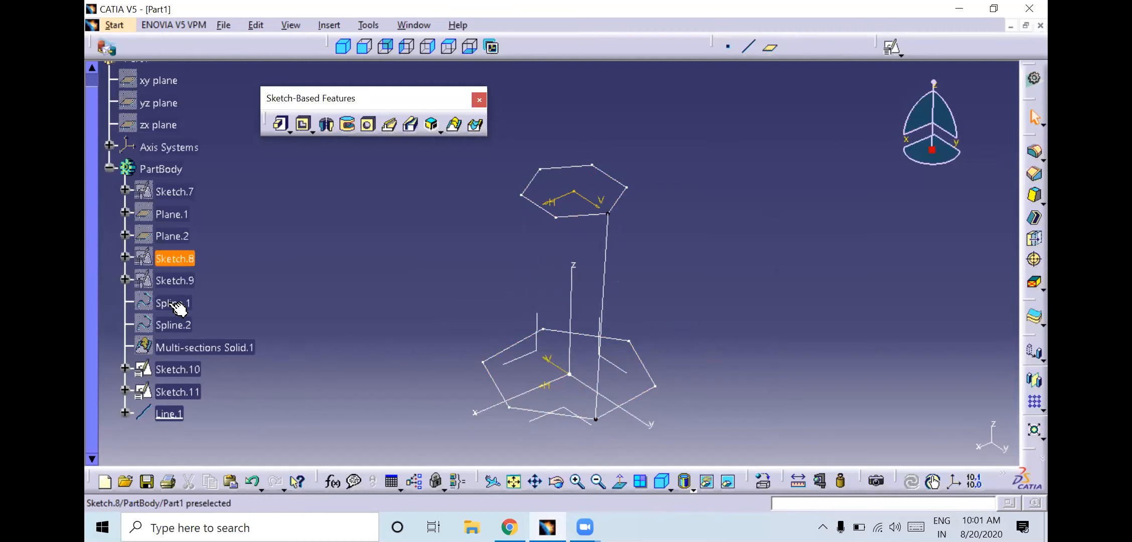
Show the hidden multi-sections solid again
{"action": "right_click", "coordinate": [176, 348]}
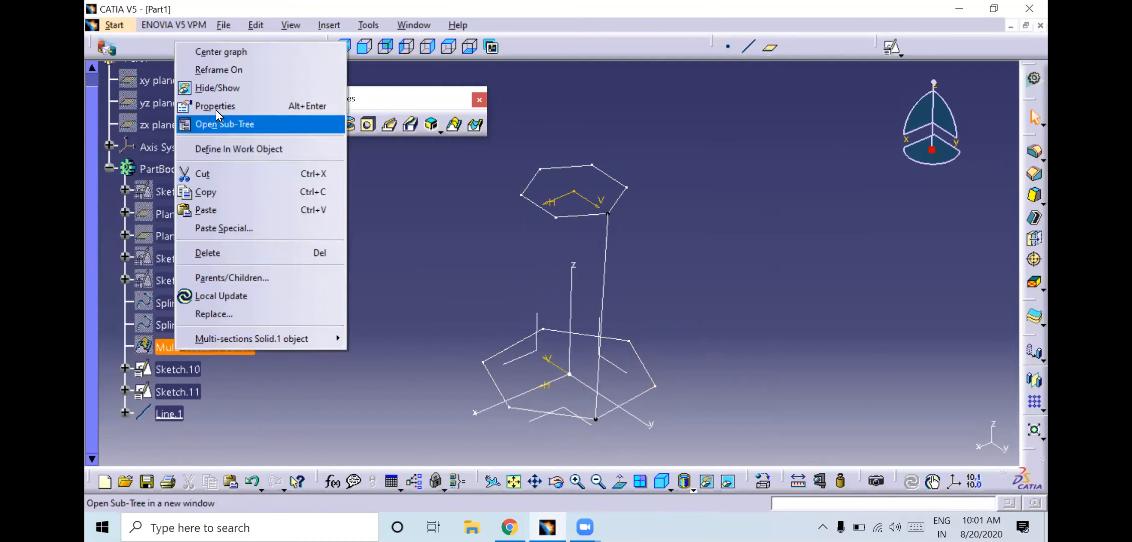
{"action": "left_click", "coordinate": [217, 88]}
{"action": "mouse_move", "coordinate": [647, 204]}
{"action": "middle_mouse_down"}
{"action": "mouse_move", "coordinate": [619, 225]}
{"action": "mouse_move", "coordinate": [637, 204]}
{"action": "middle_mouse_up"}
Define a removed multi-sections solid with Sketch.10 and Sketch.11 as sections and Line.1 as the guide
{"action": "left_click", "coordinate": [474, 131]}
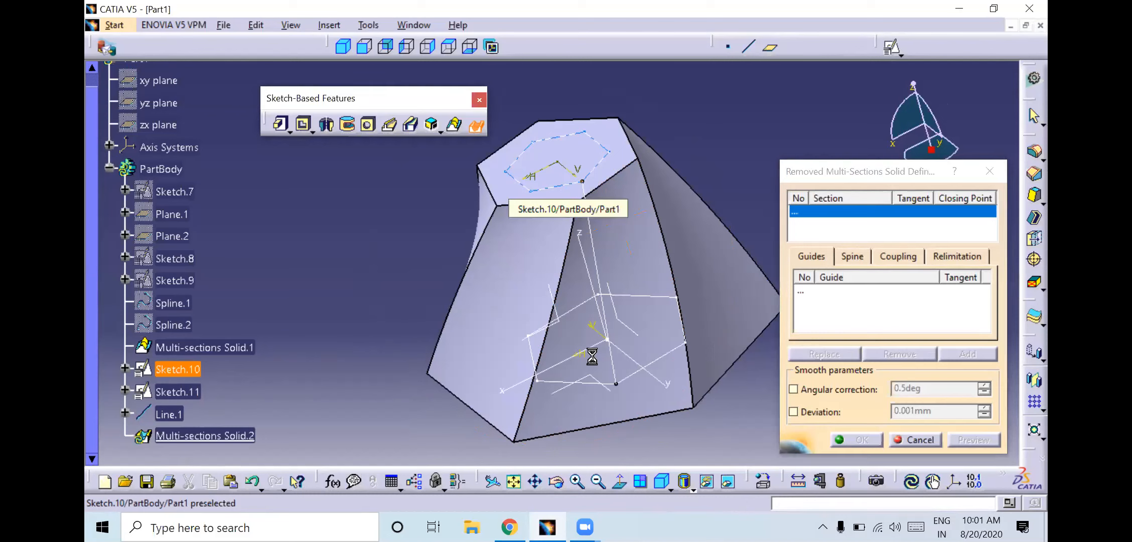
{"action": "left_click", "coordinate": [592, 356]}
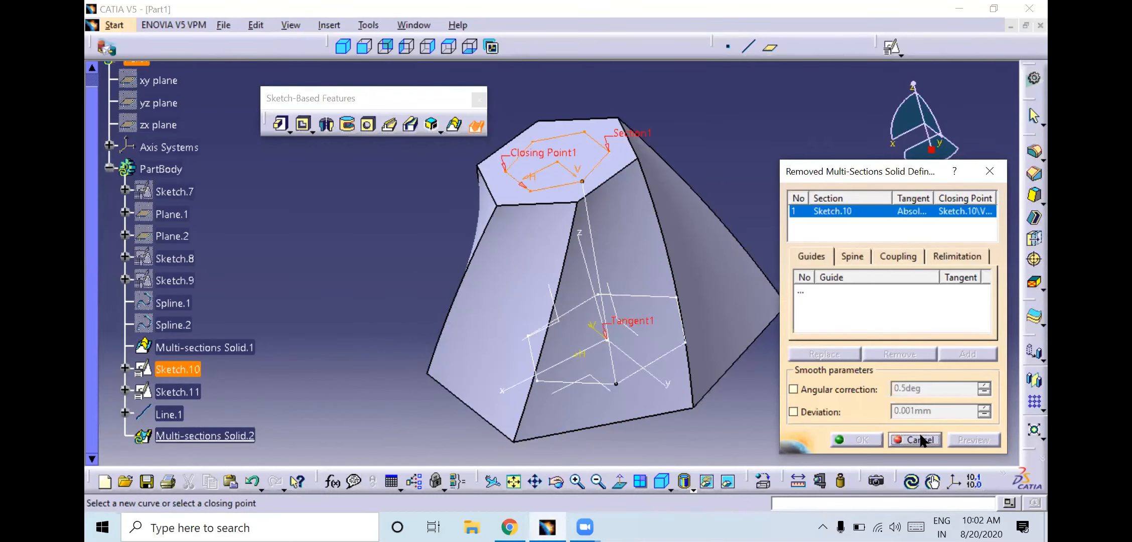
{"action": "left_click", "coordinate": [474, 131]}
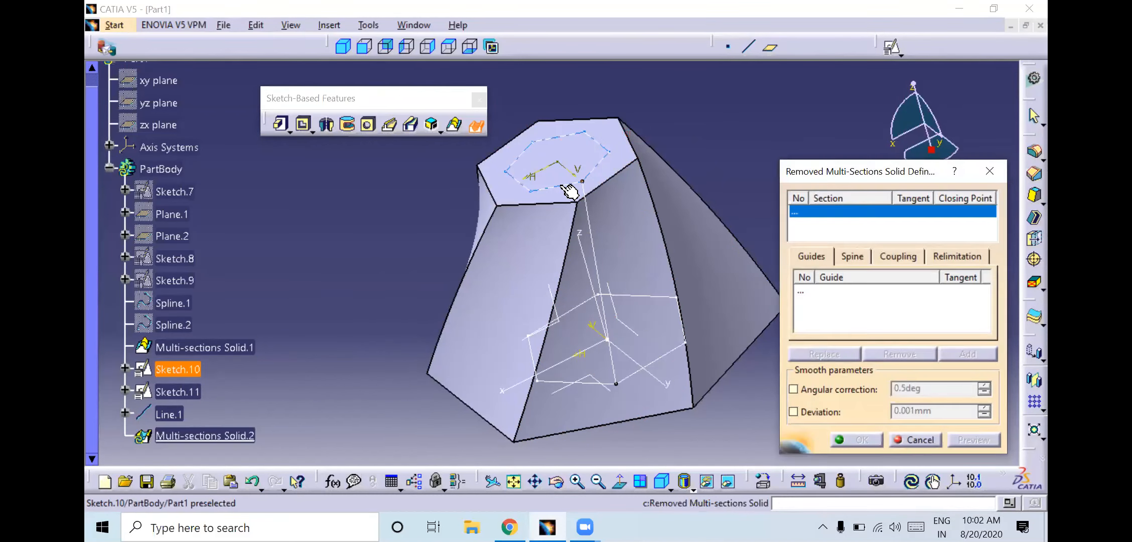
{"action": "left_click", "coordinate": [568, 190]}
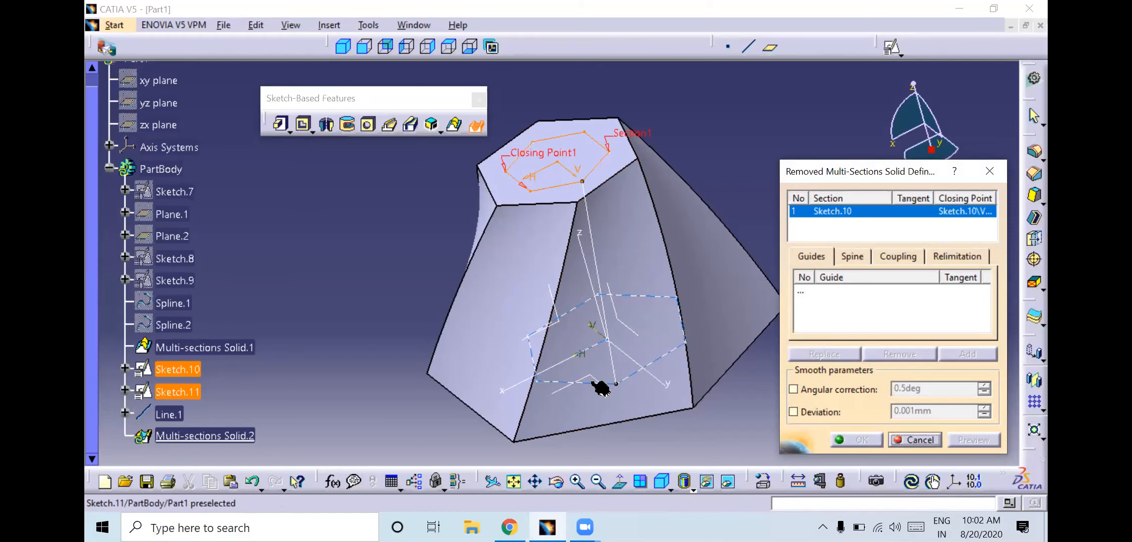
{"action": "left_click", "coordinate": [600, 388]}
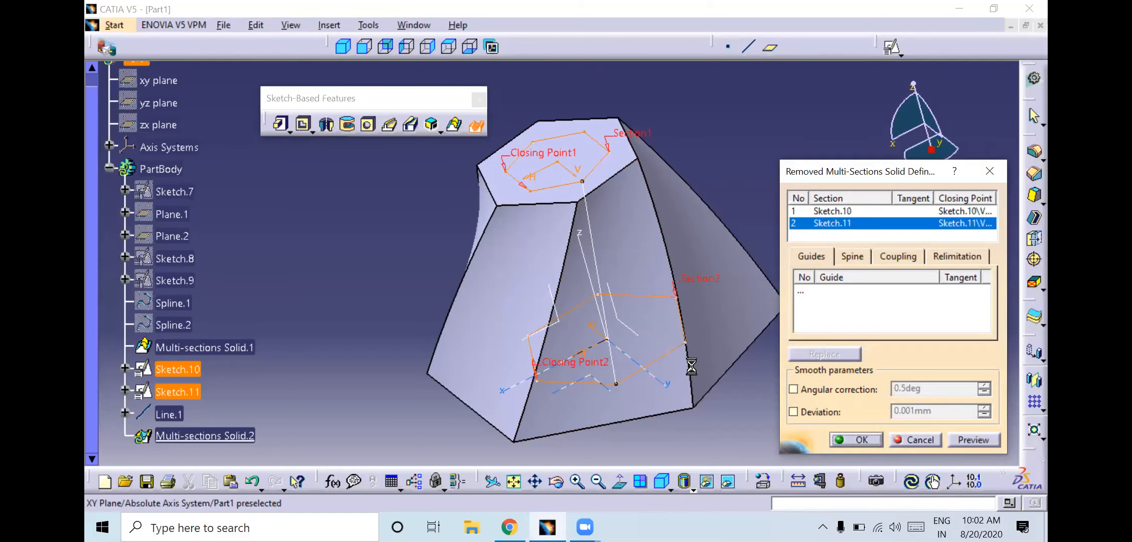
{"action": "left_click", "coordinate": [592, 219]}
{"action": "middle_click_drag", "start_coordinate": [531, 260], "coordinate": [645, 201]}
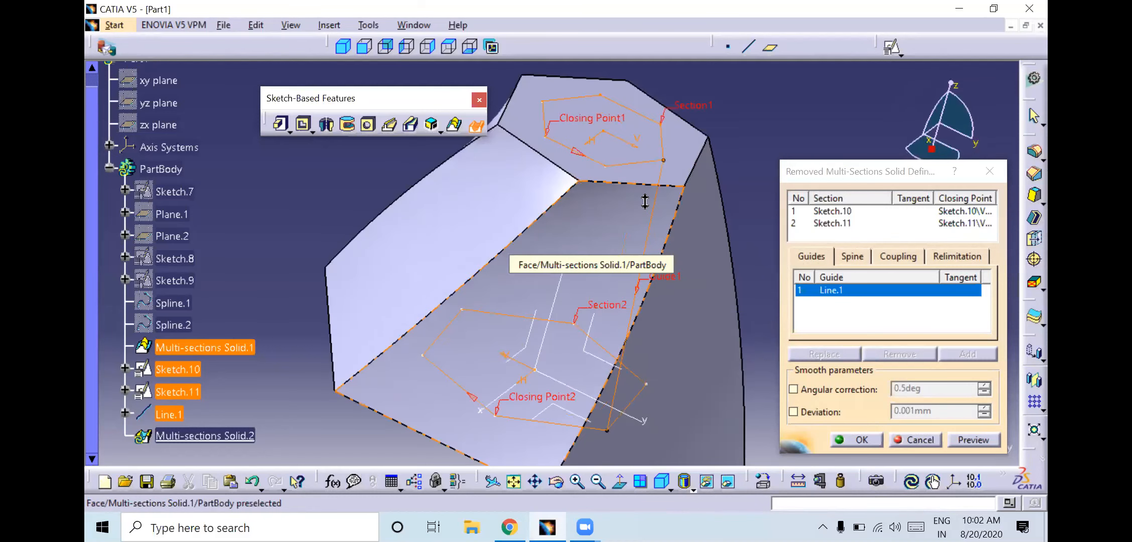
{"action": "middle_click_drag", "start_coordinate": [542, 167], "coordinate": [580, 144]}
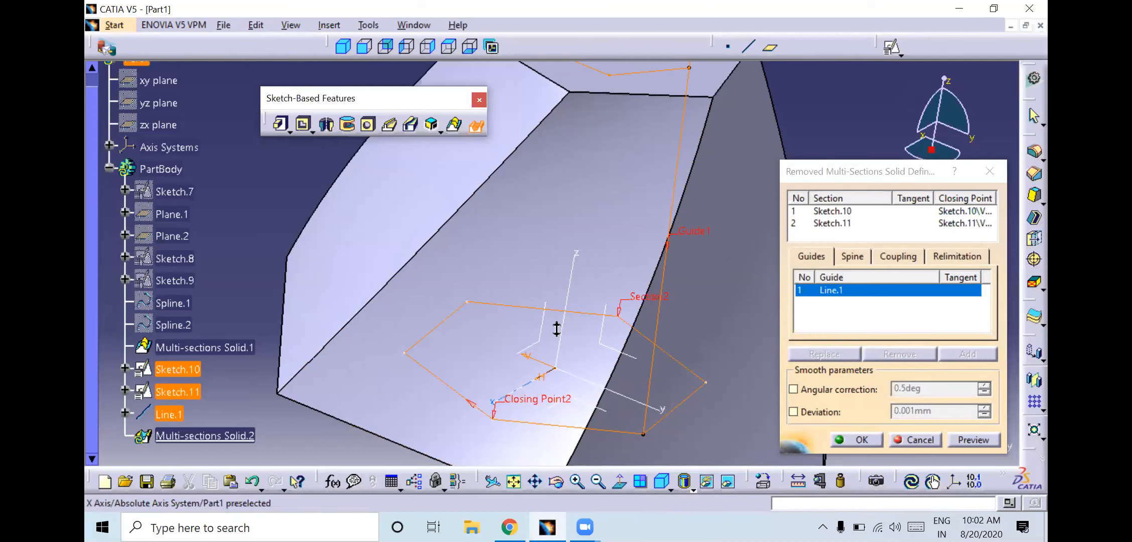
Move Sketch.10's closing point to the vertex matching Sketch.11's closing point, reverse its direction to match, and create the cut
{"action": "right_click", "coordinate": [560, 99]}
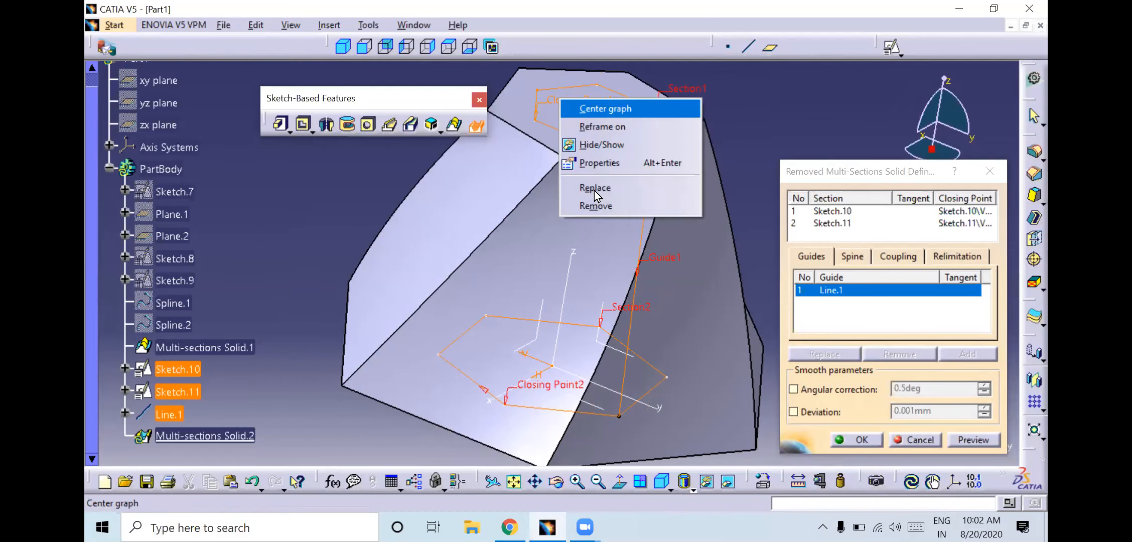
{"action": "left_click", "coordinate": [601, 148]}
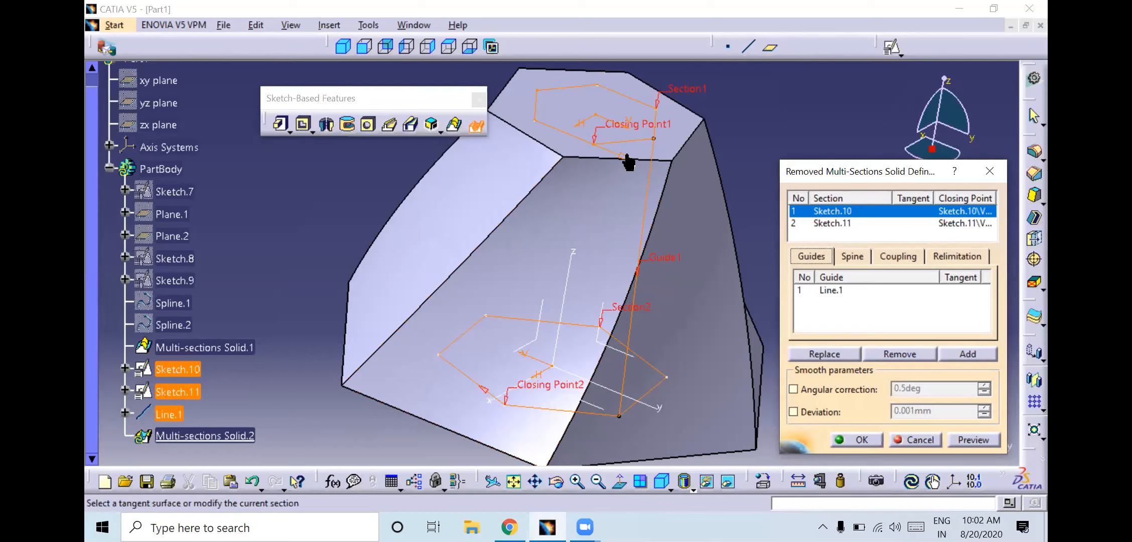
{"action": "middle_click_drag", "start_coordinate": [650, 204], "coordinate": [629, 227]}
{"action": "left_click", "coordinate": [622, 180]}
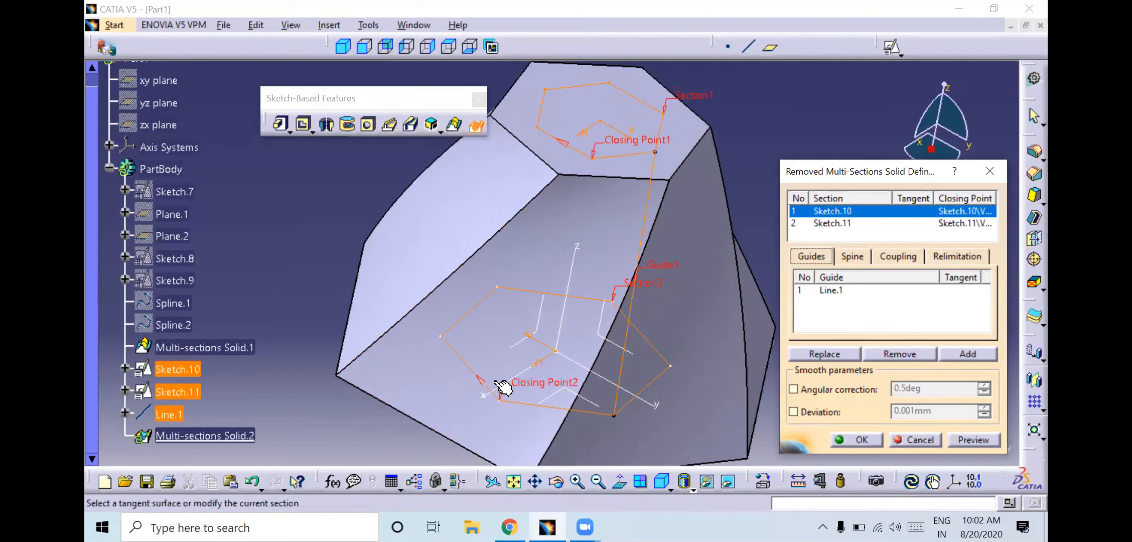
{"action": "left_click", "coordinate": [840, 441]}
Examine the hexagonal cut through the solid from below, in the standard side and top views, and from an angle
{"action": "middle_click_drag", "start_coordinate": [785, 373], "coordinate": [495, 153]}
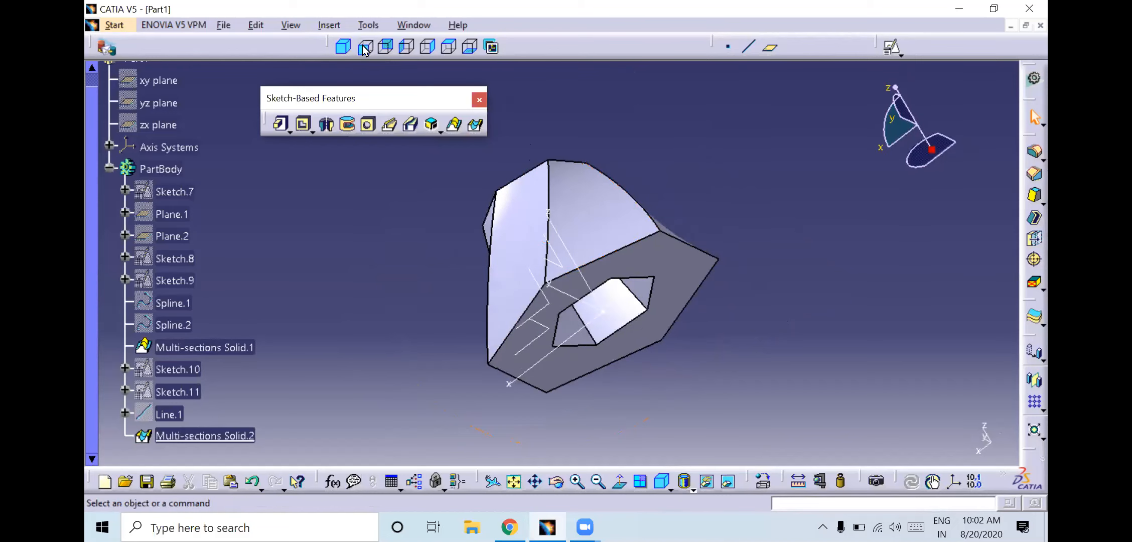
{"action": "left_click", "coordinate": [364, 48]}
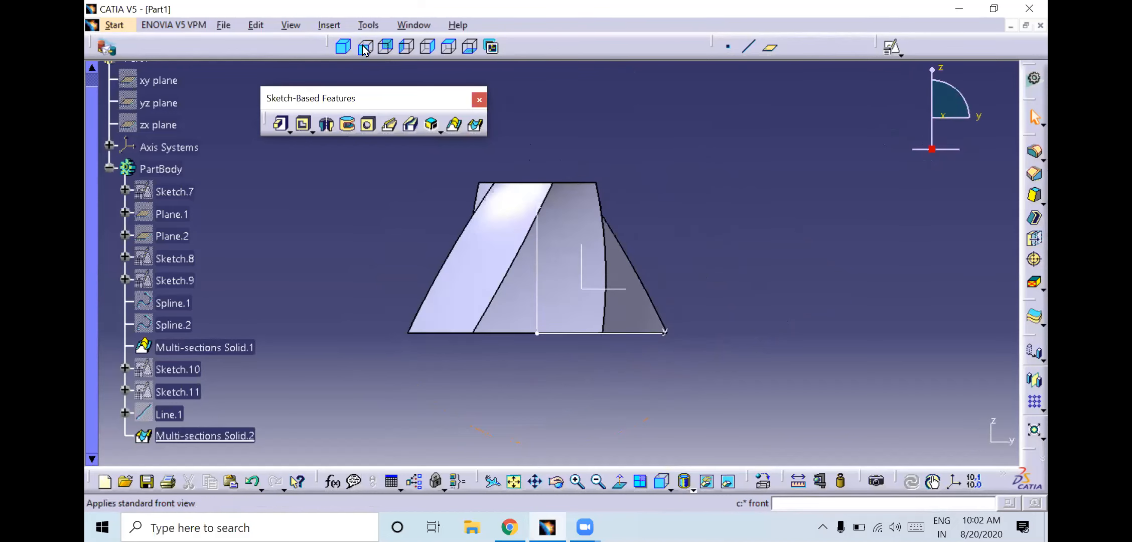
{"action": "left_click", "coordinate": [407, 48]}
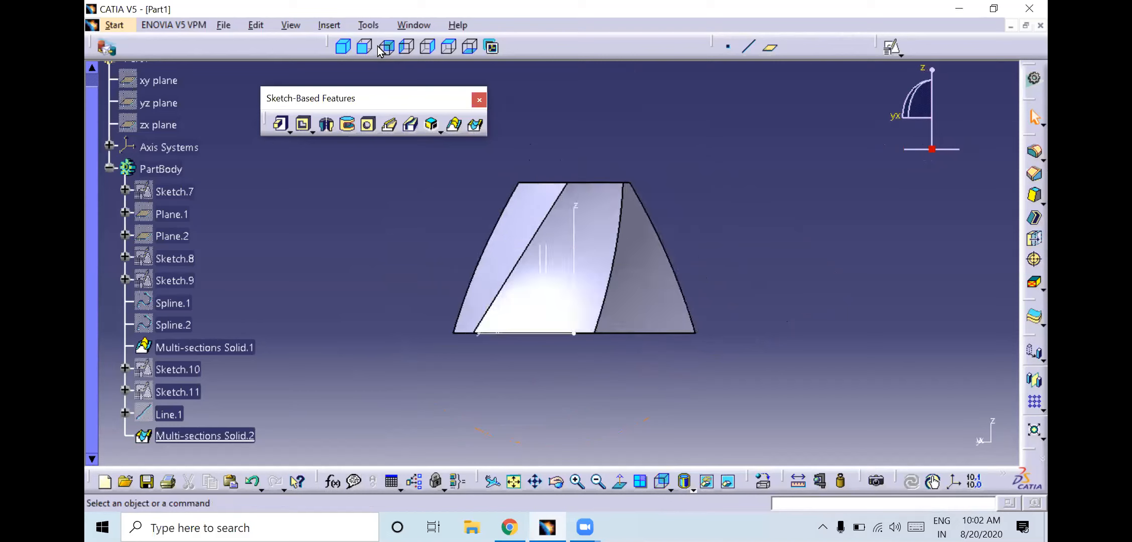
{"action": "left_click", "coordinate": [407, 47]}
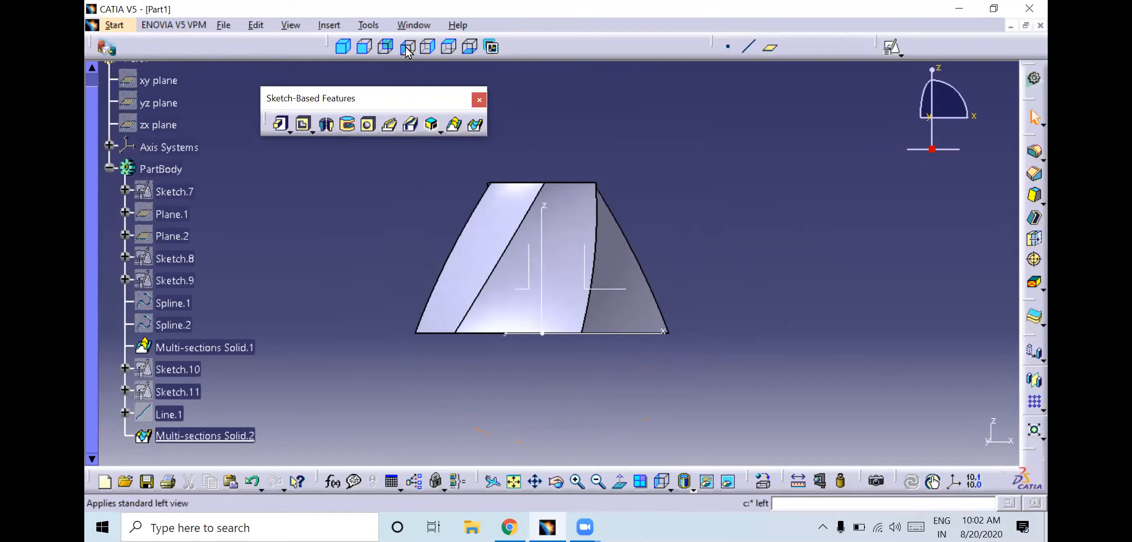
{"action": "left_click", "coordinate": [428, 47]}
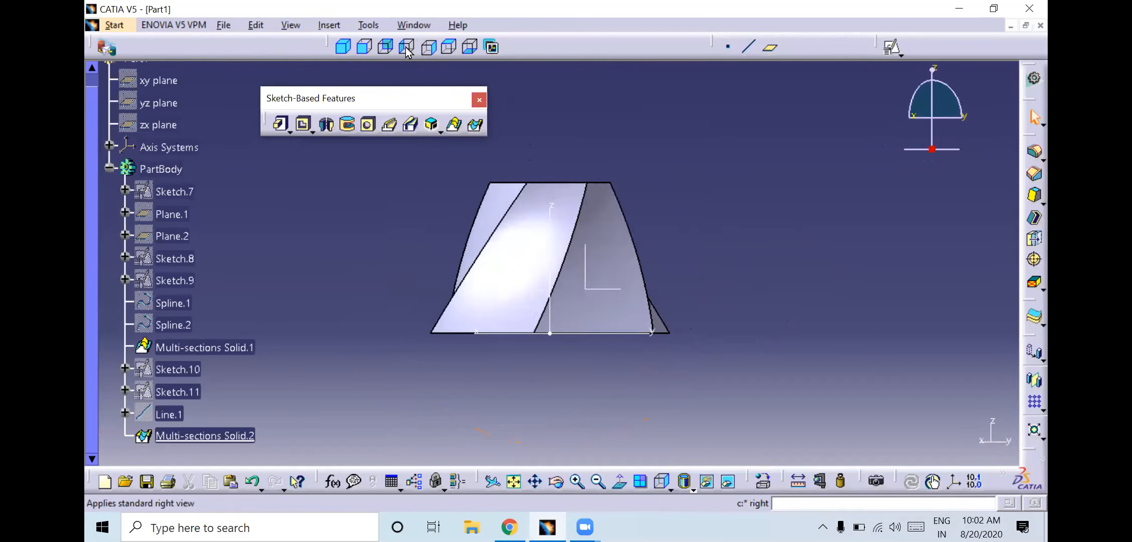
{"action": "left_click", "coordinate": [449, 47]}
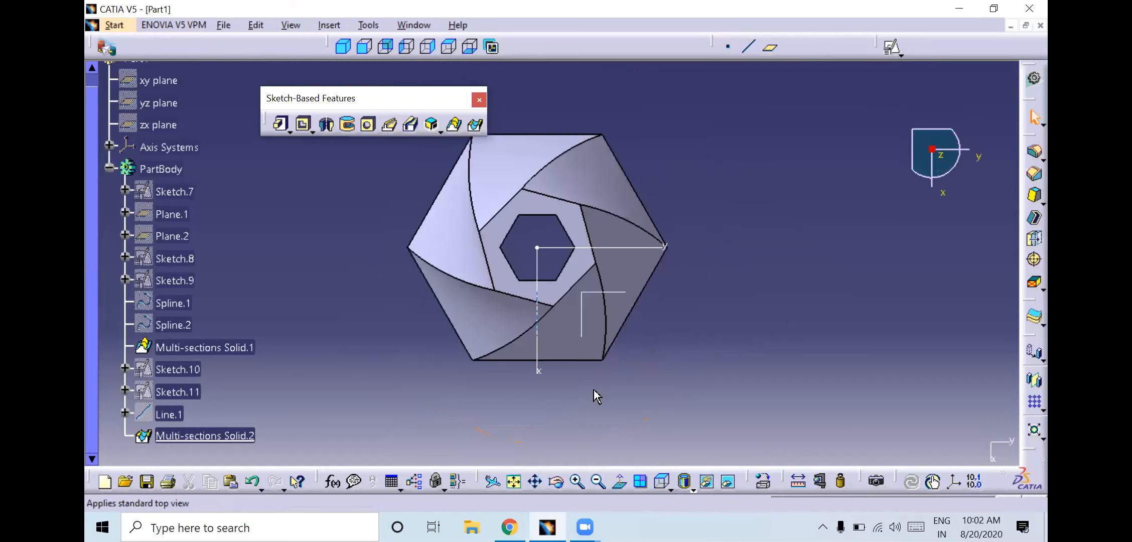
{"action": "left_click", "coordinate": [470, 47]}
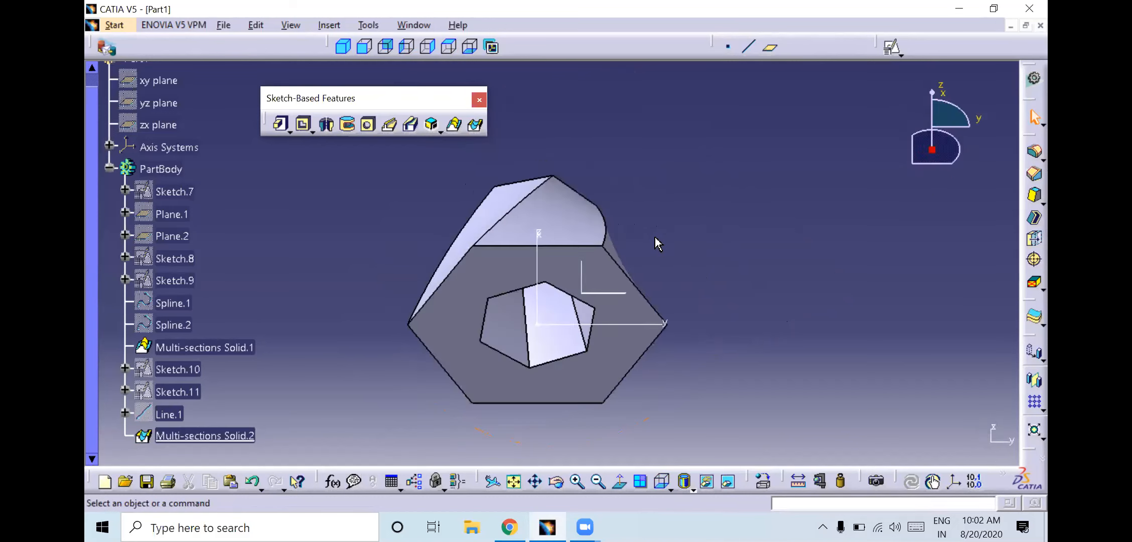
{"action": "middle_click_drag", "start_coordinate": [657, 237], "coordinate": [573, 354]}
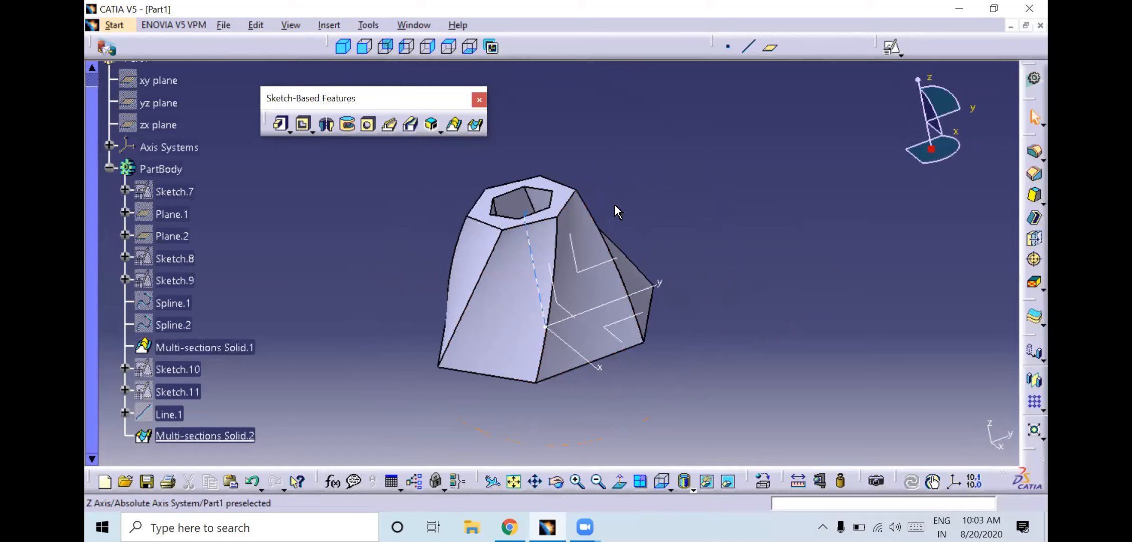
{"action": "middle_click_drag", "start_coordinate": [602, 200], "coordinate": [744, 197]}
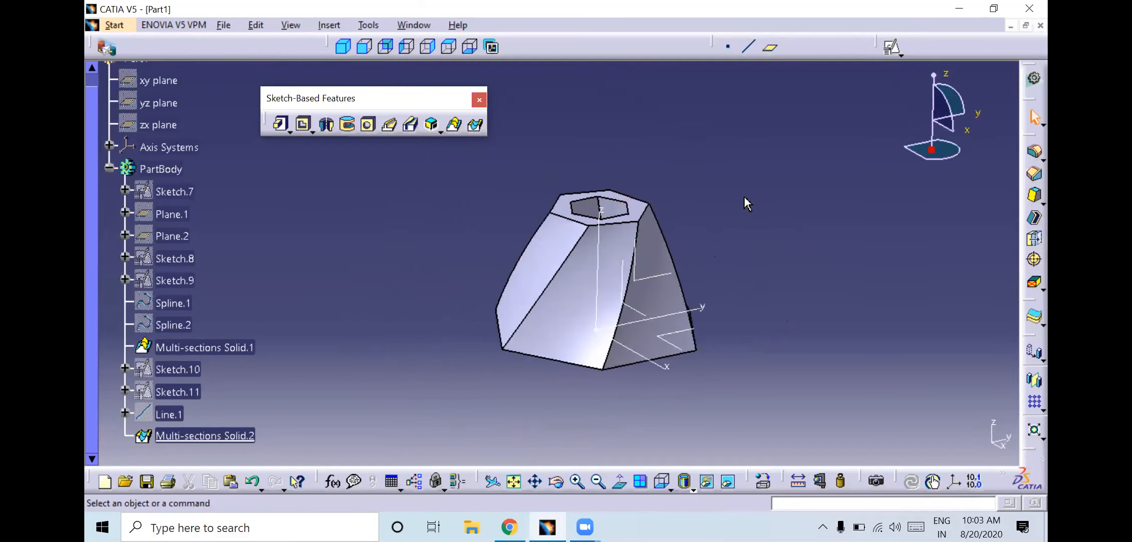